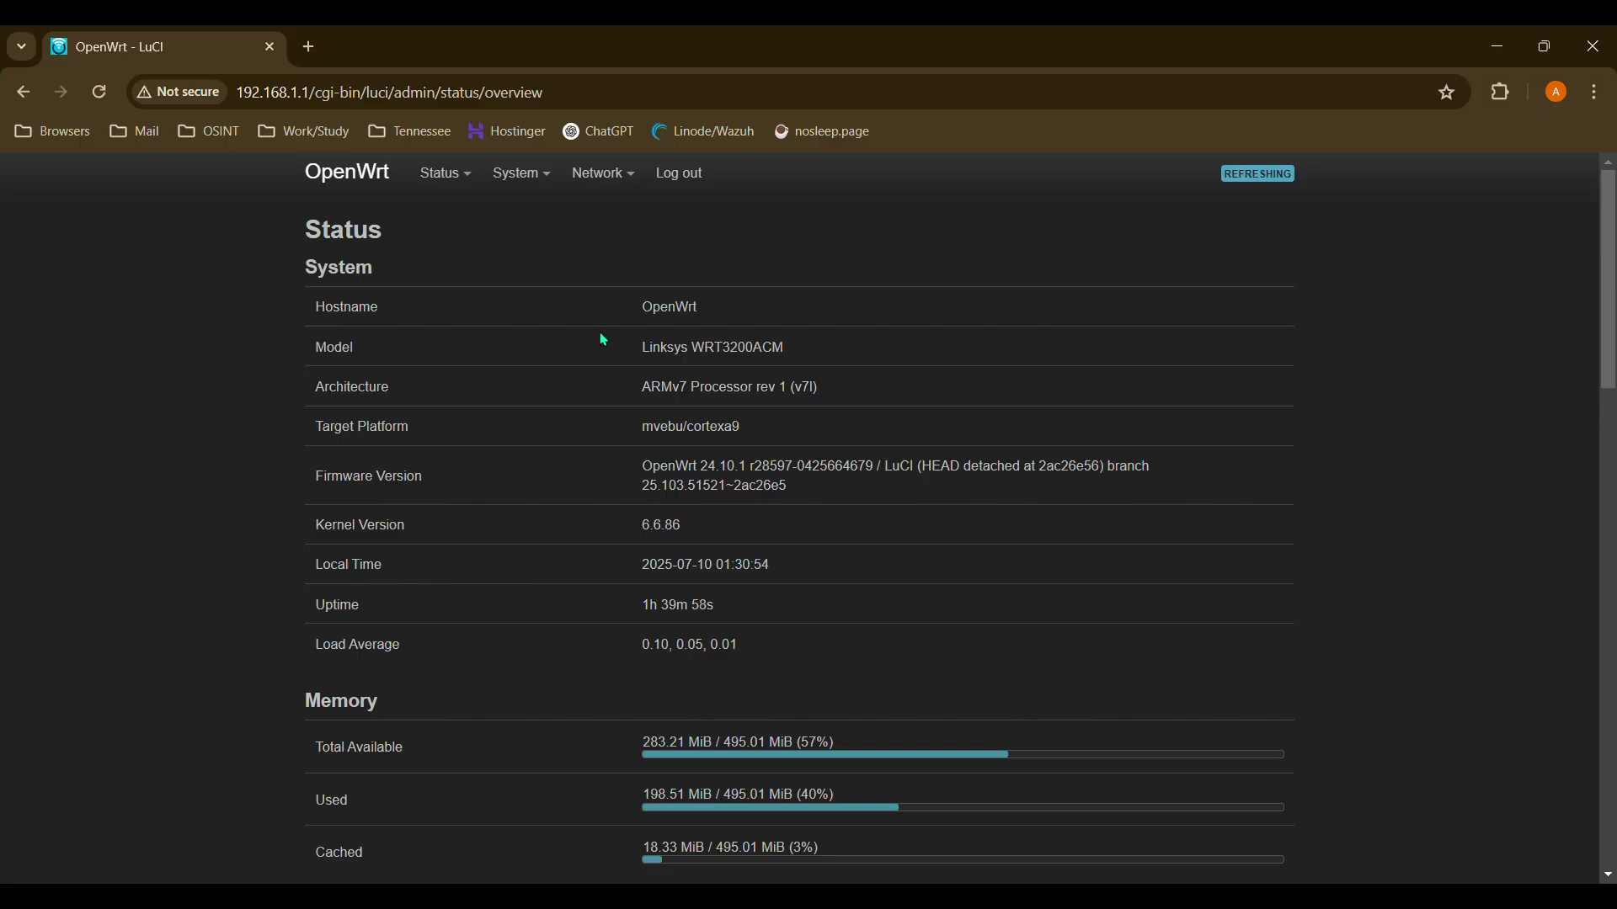
- Reload the router's status overview page
scroll(667, 366, "down", 1)
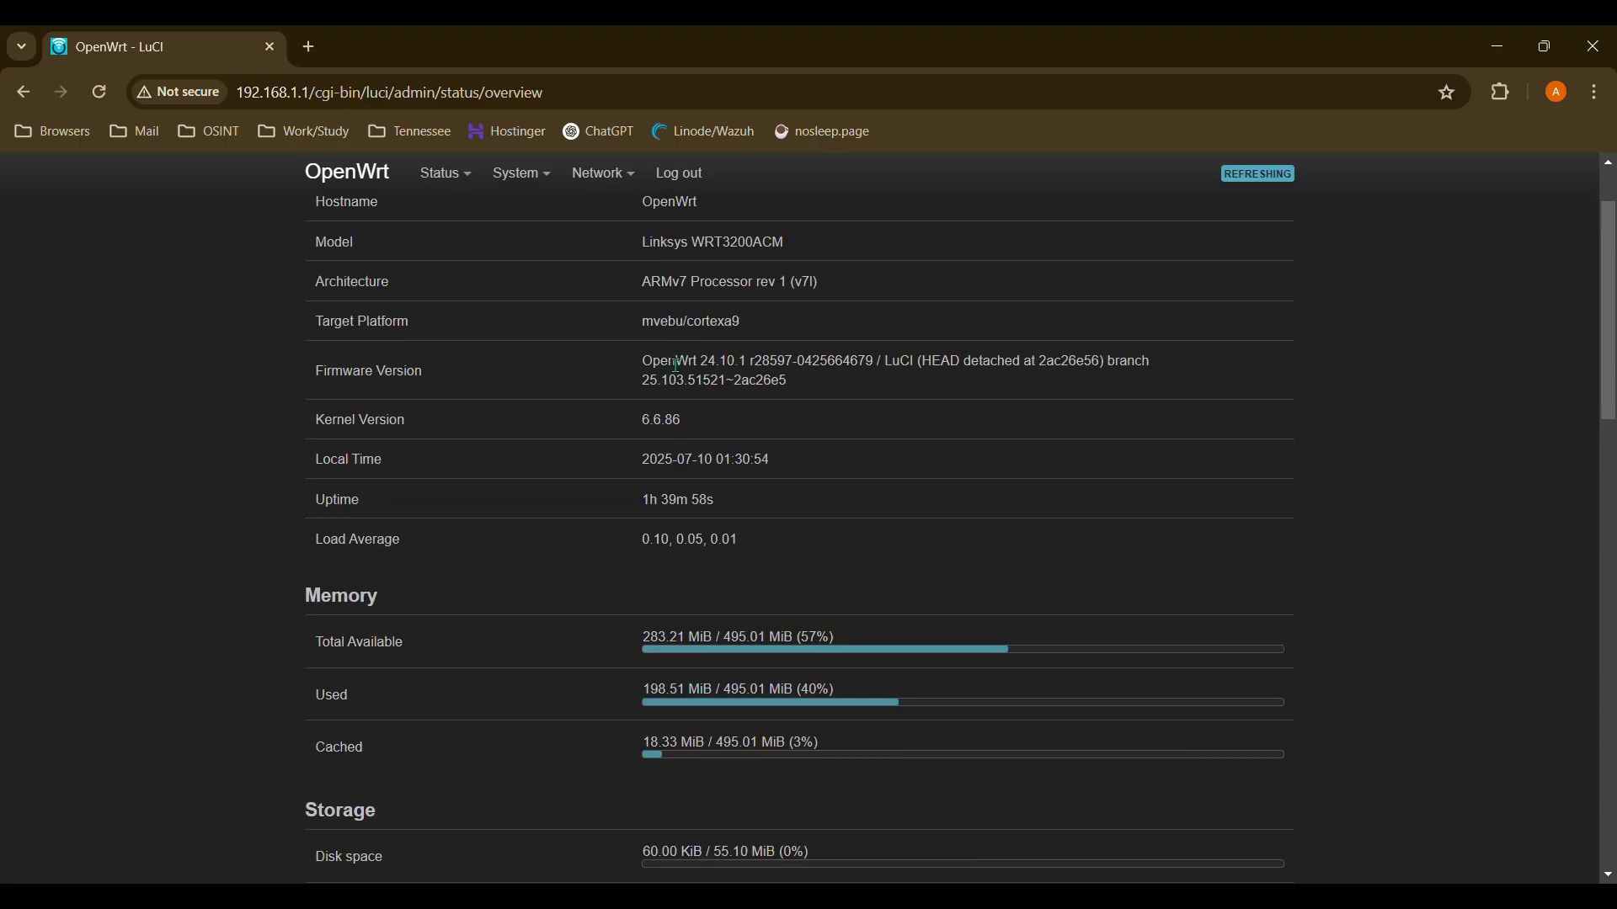
scroll(664, 352, "up", 1)
mouse_move(474, 188)
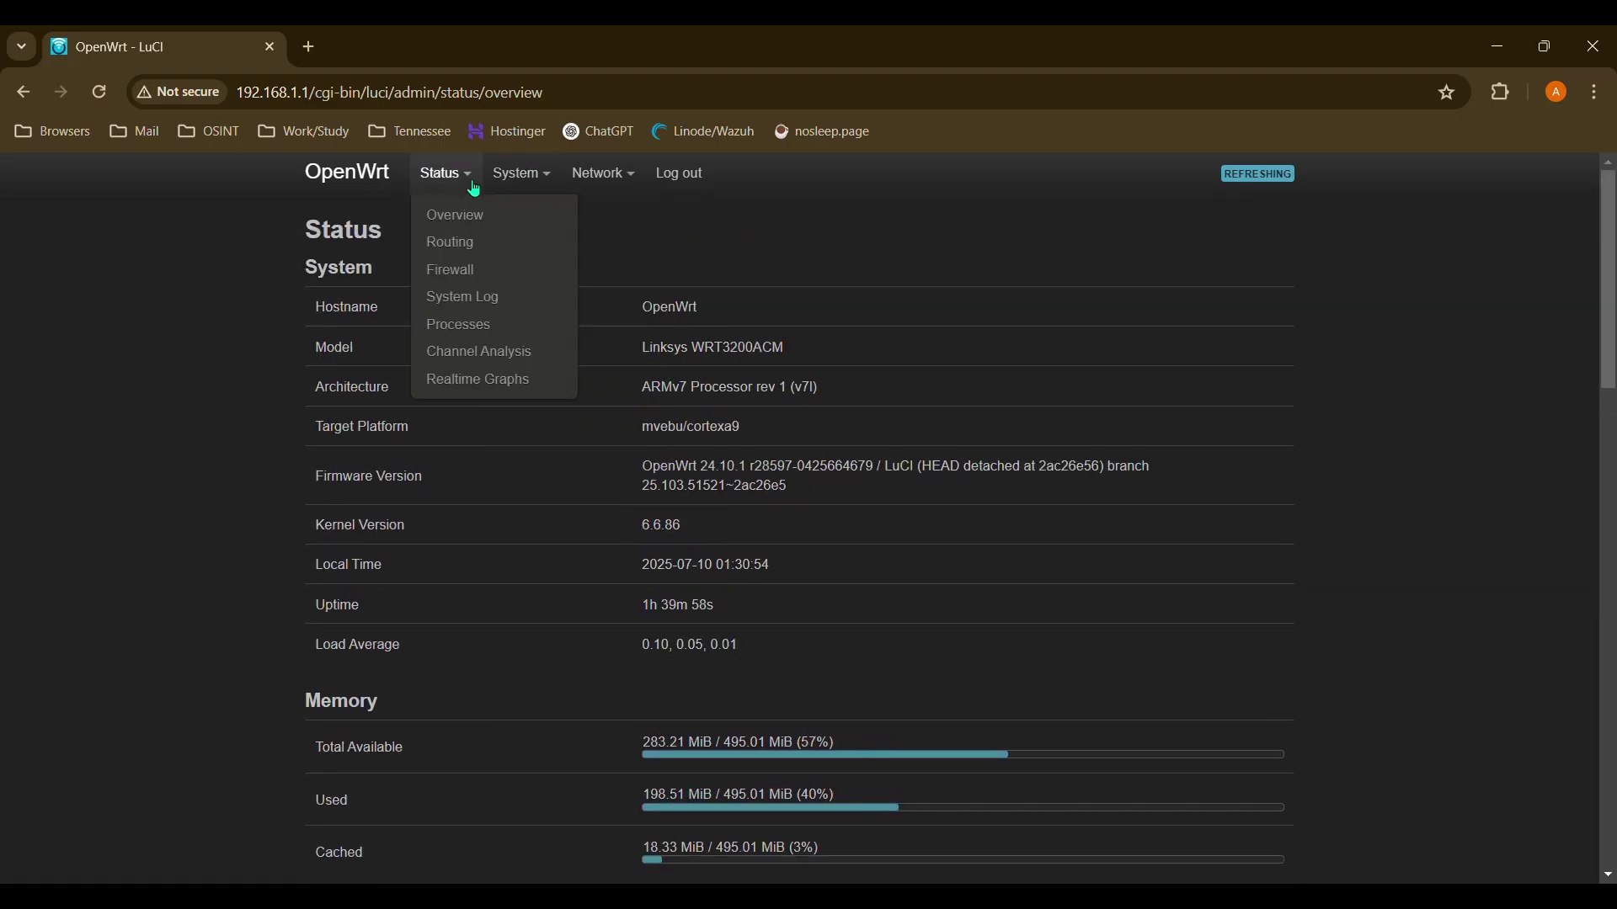
left_click(468, 214)
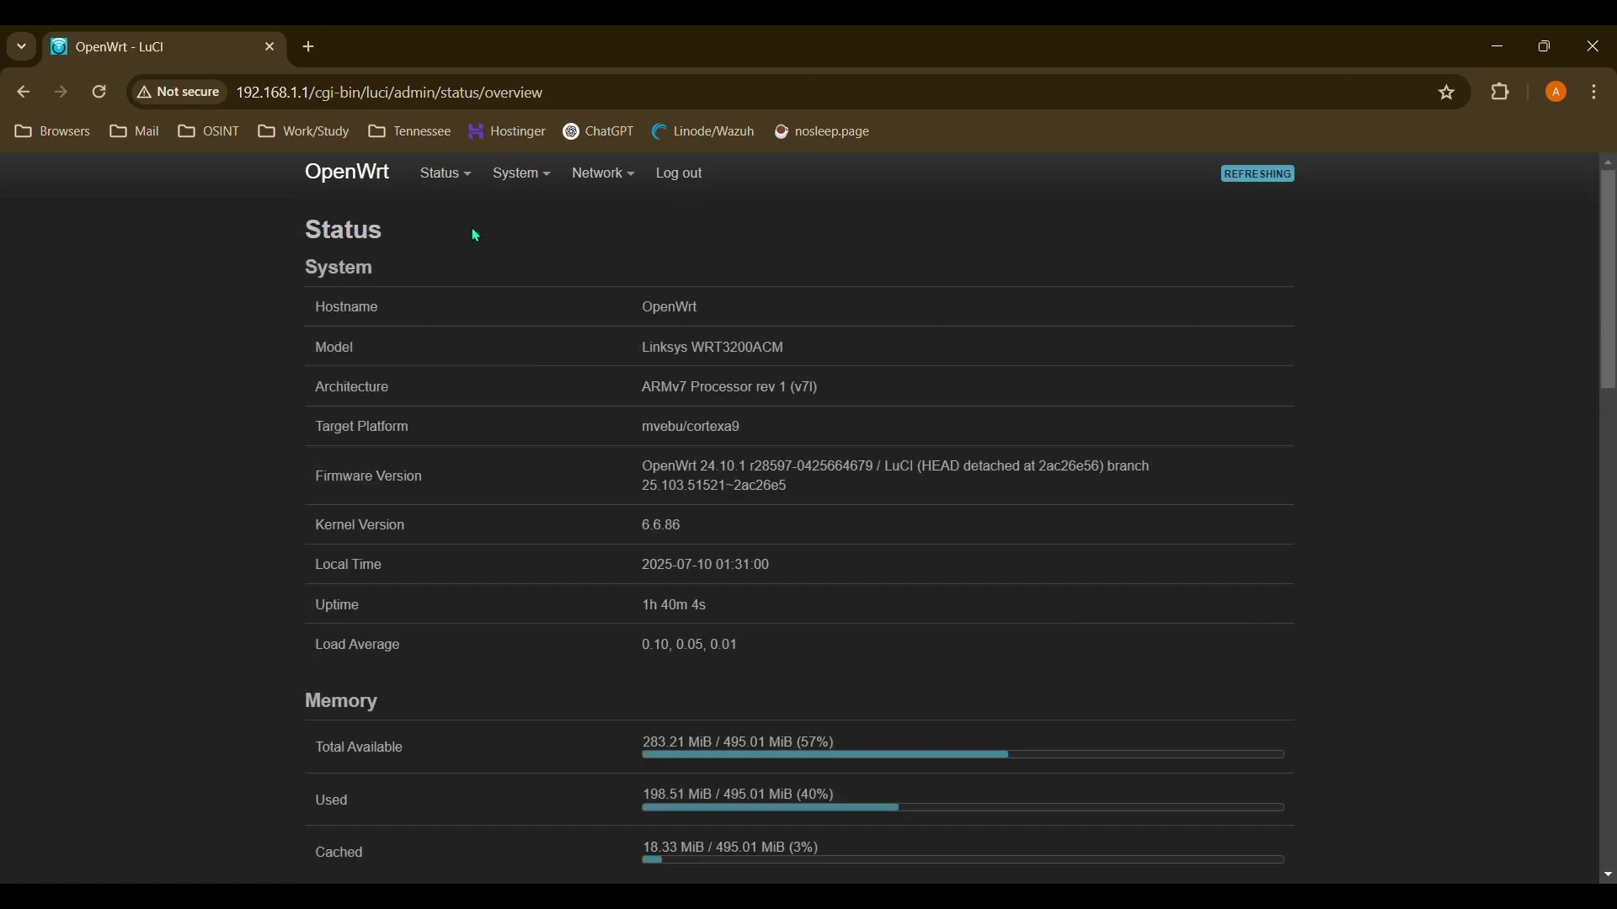
scroll(565, 352, "down", 7)
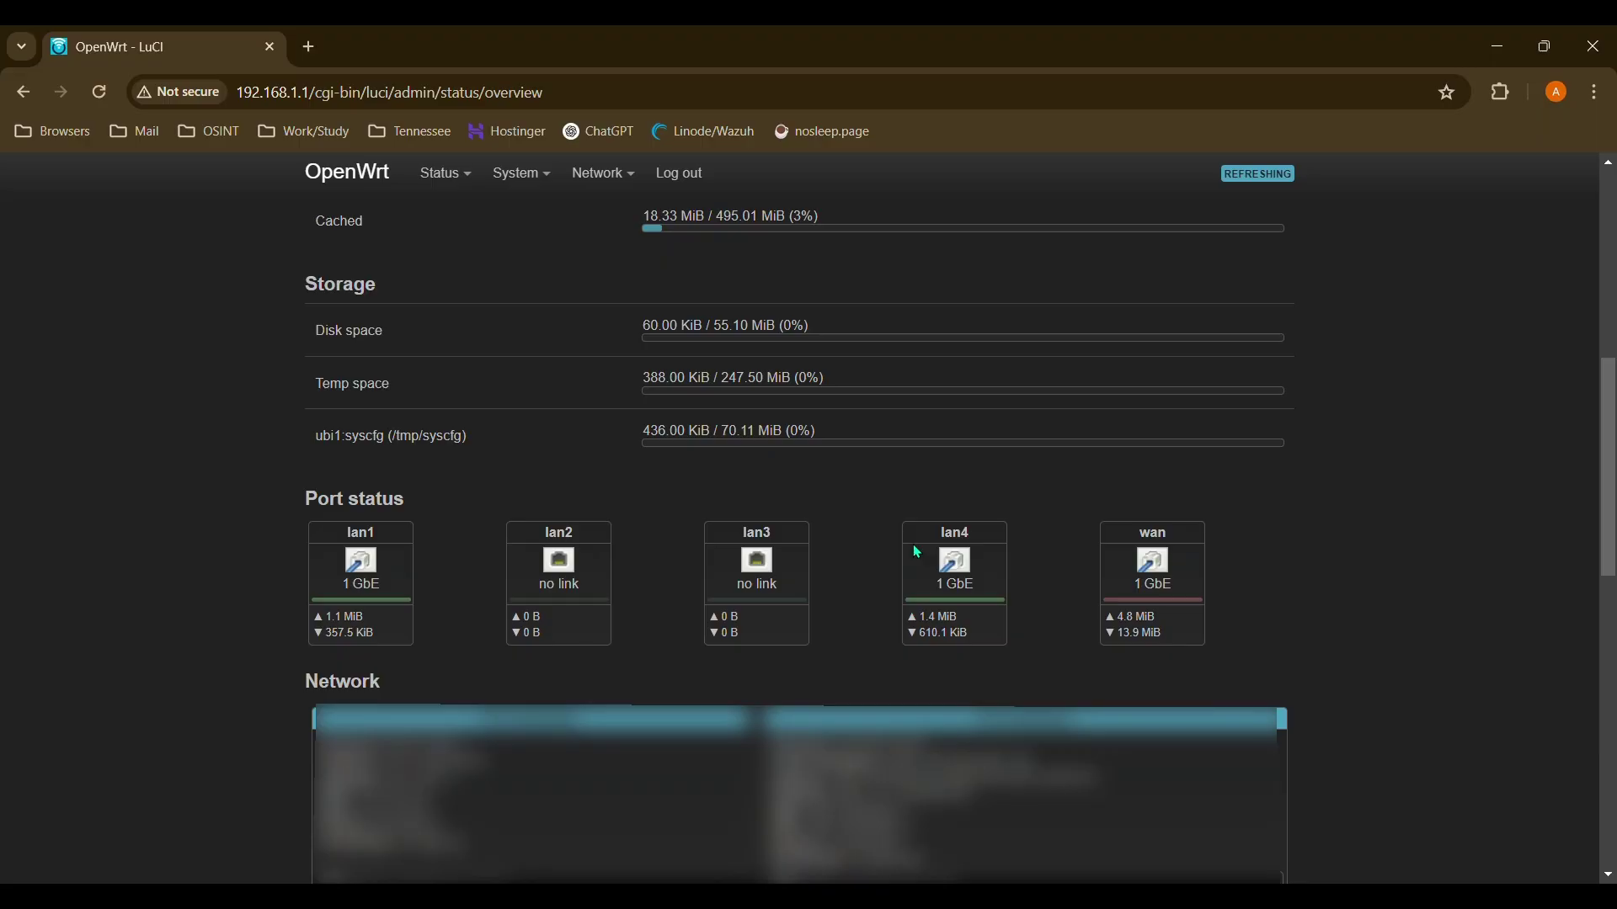
- Go to Network > Interfaces and show the Devices list
scroll(861, 630, "up", 7)
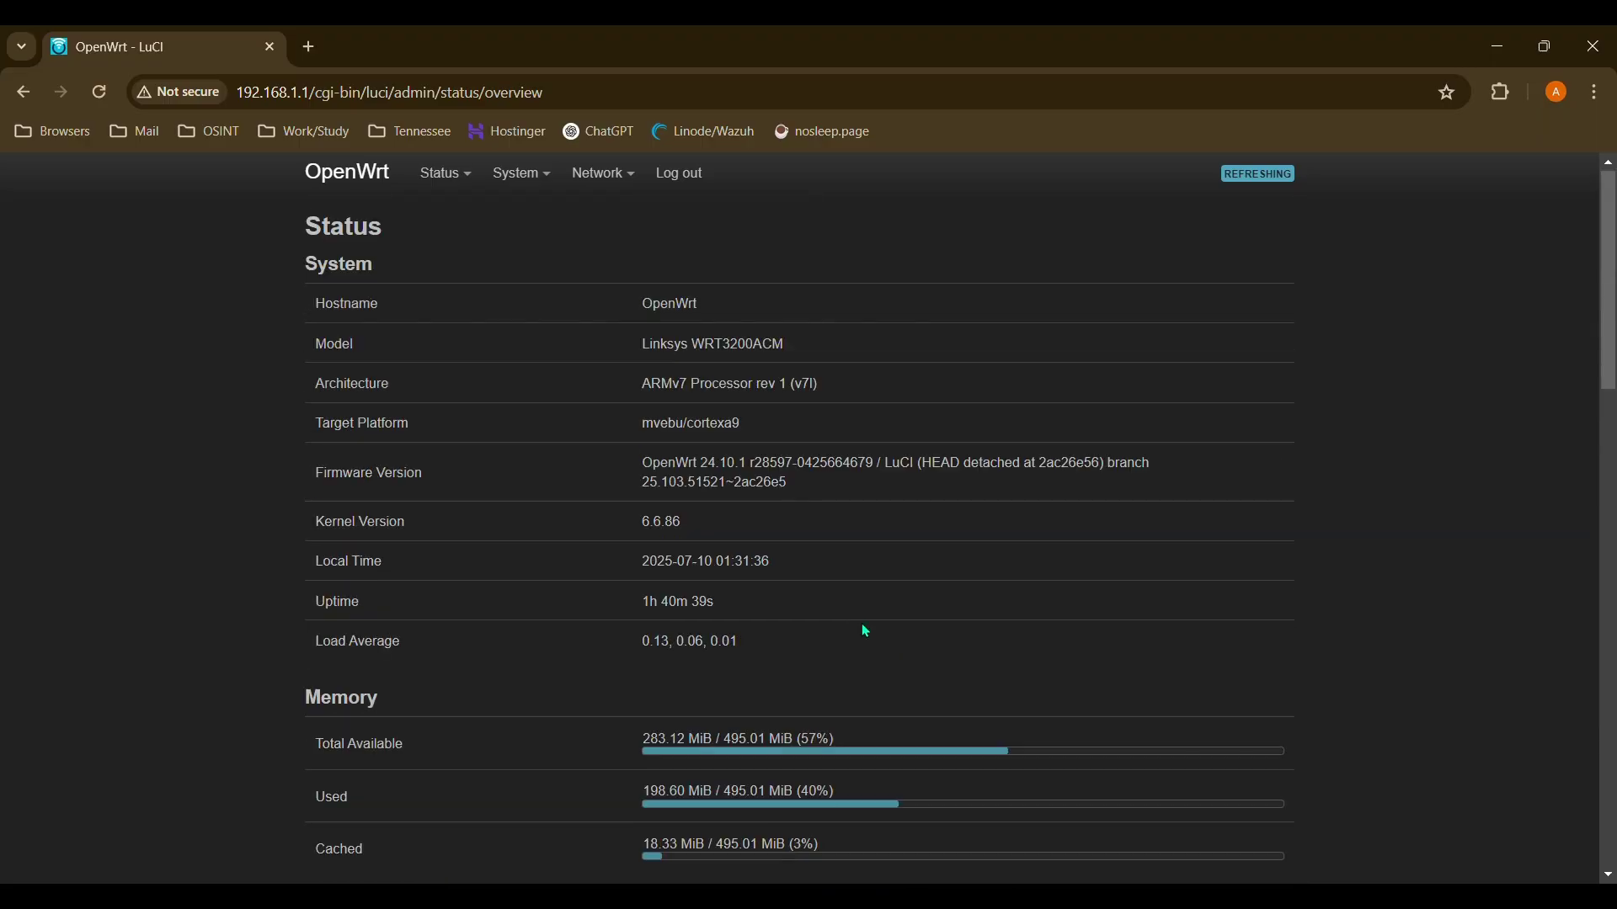
mouse_move(597, 179)
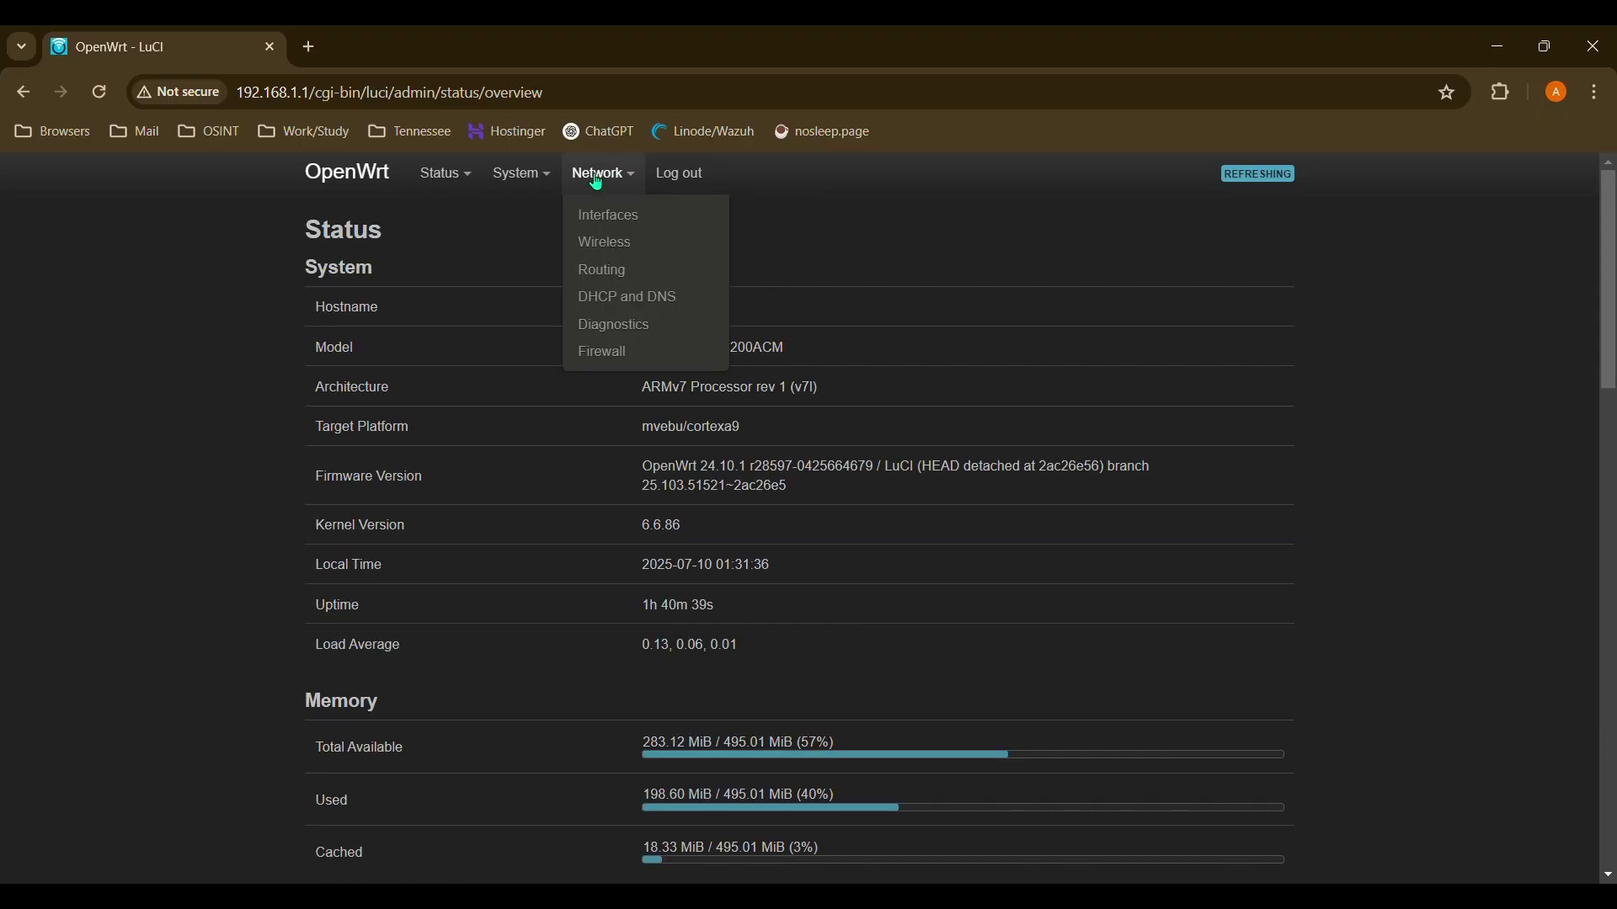
left_click(609, 217)
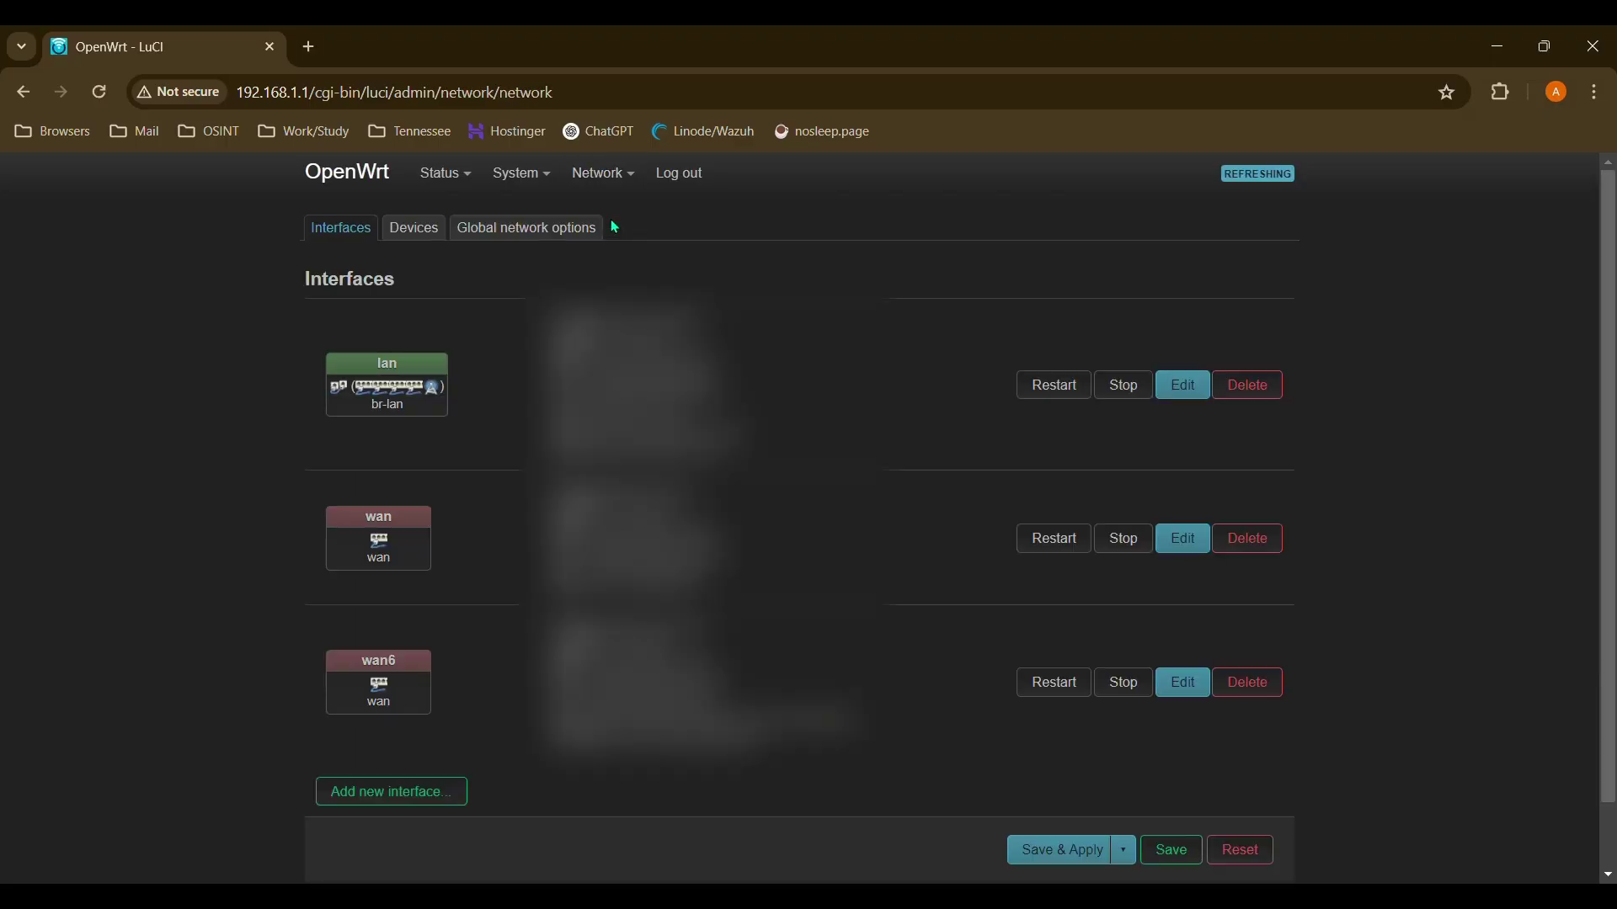
left_click(434, 234)
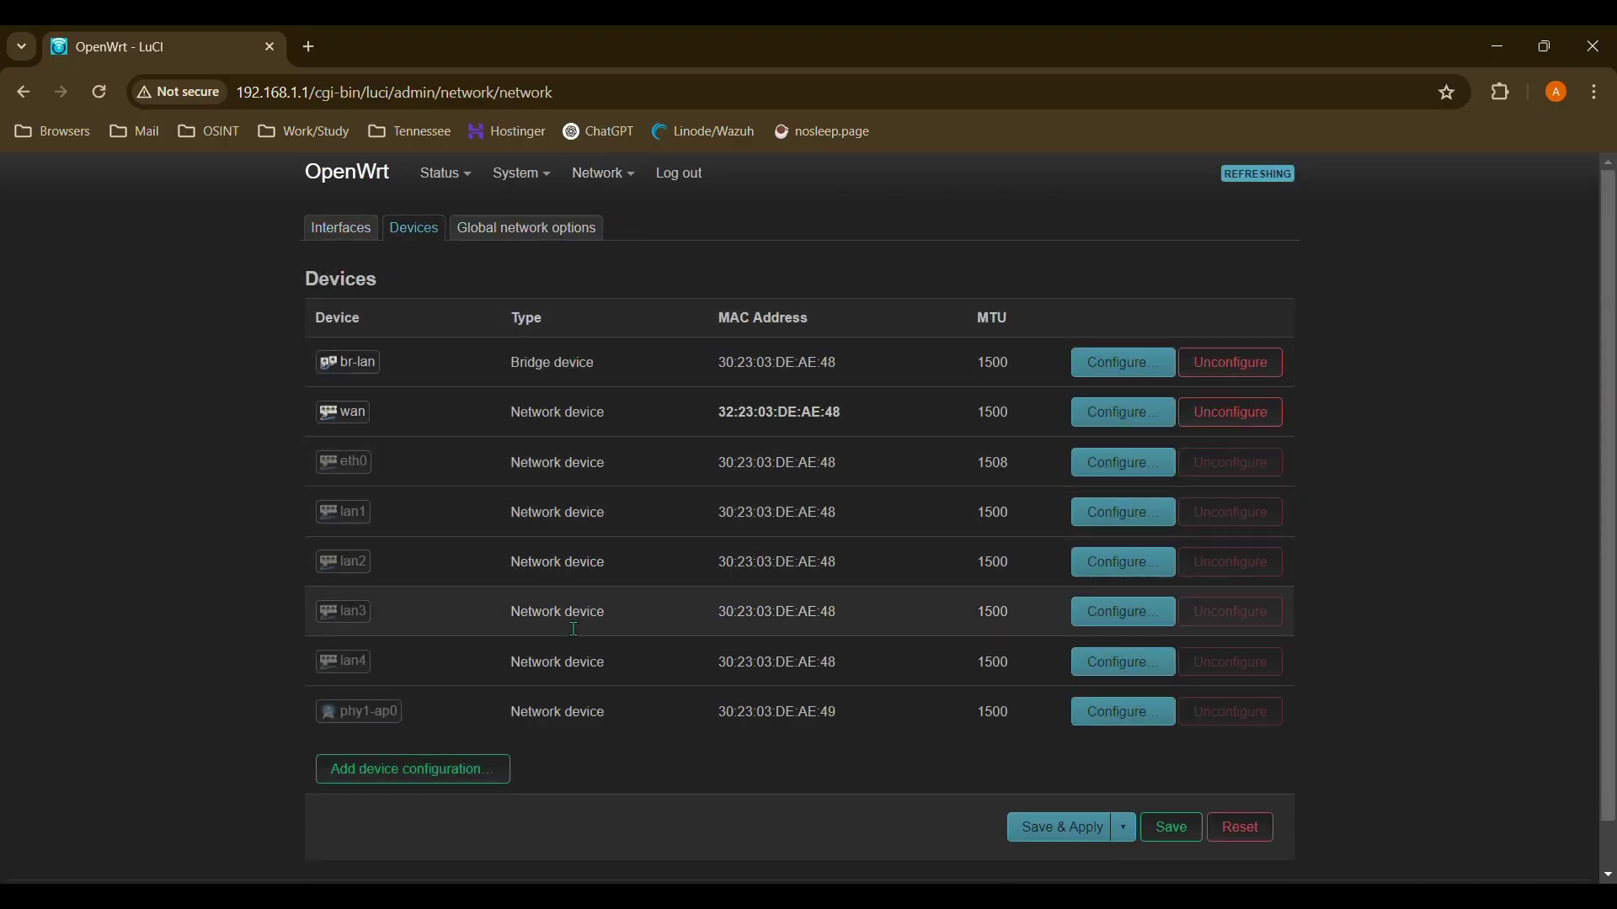
- Add a VLAN (802.1q) device on base lan4 with VLAN ID 4 and save it
left_click(450, 786)
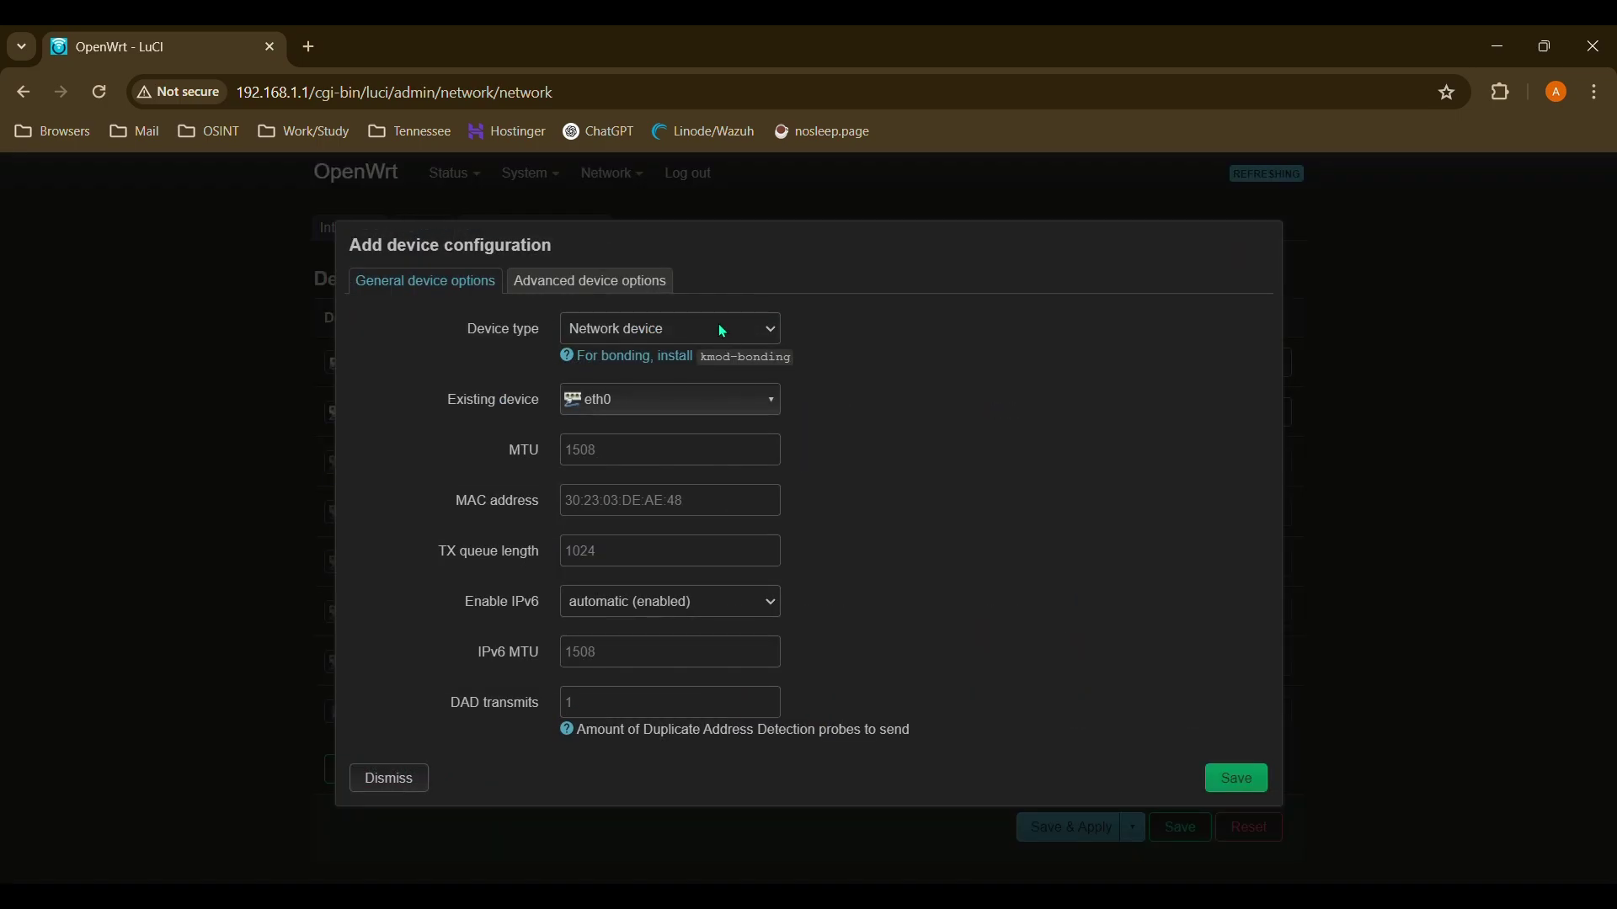
left_click(705, 392)
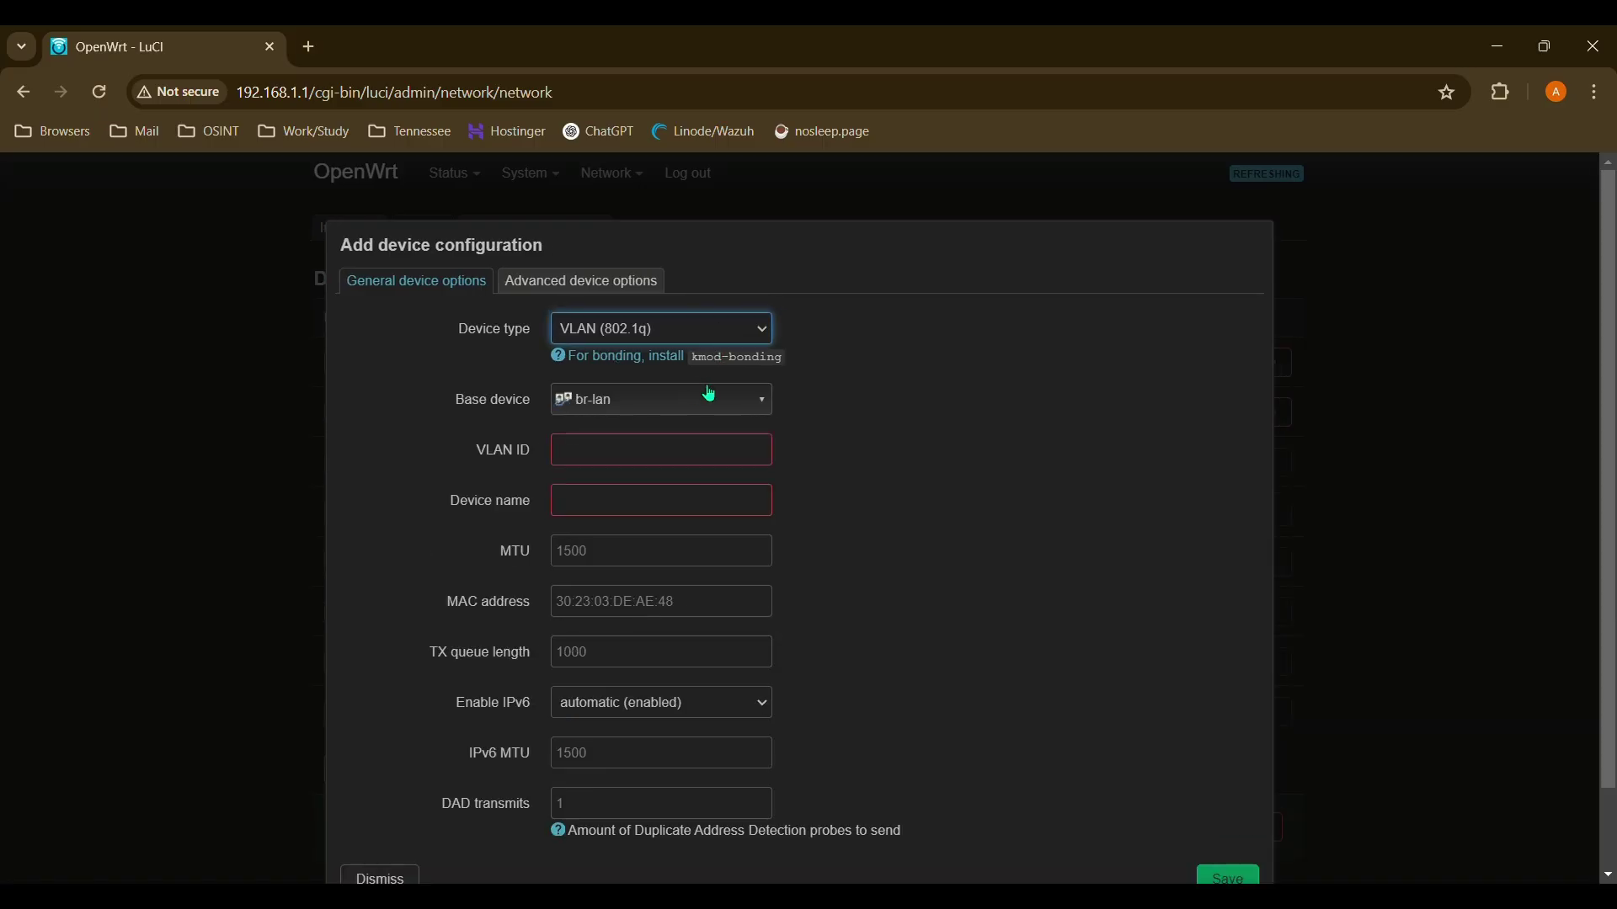
left_click(713, 411)
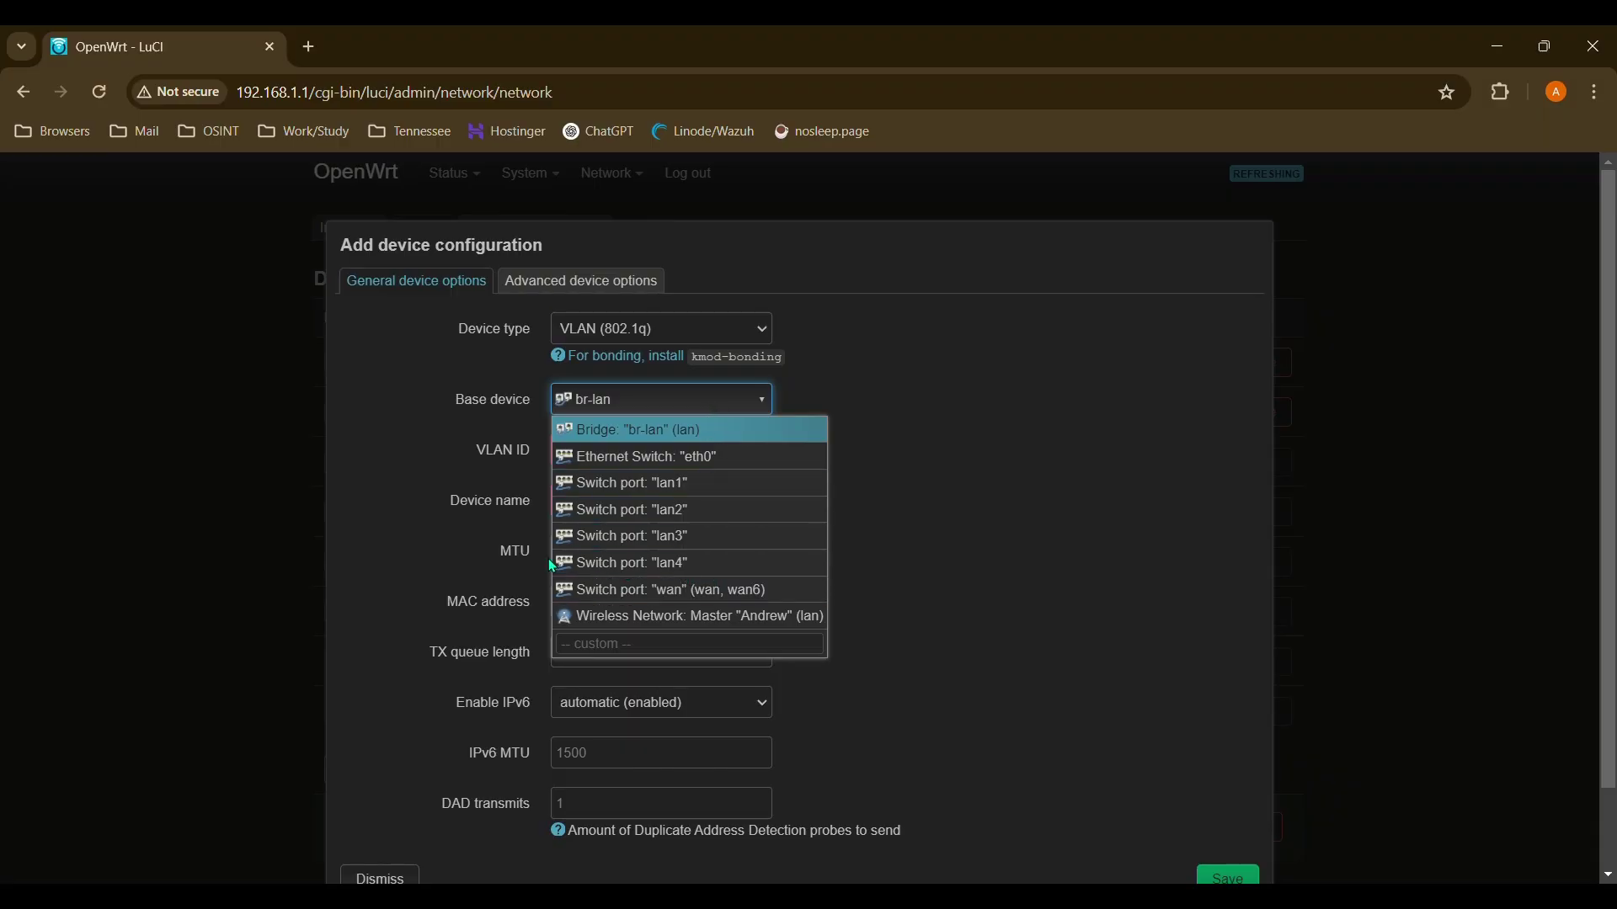
left_click(605, 566)
left_click(661, 465)
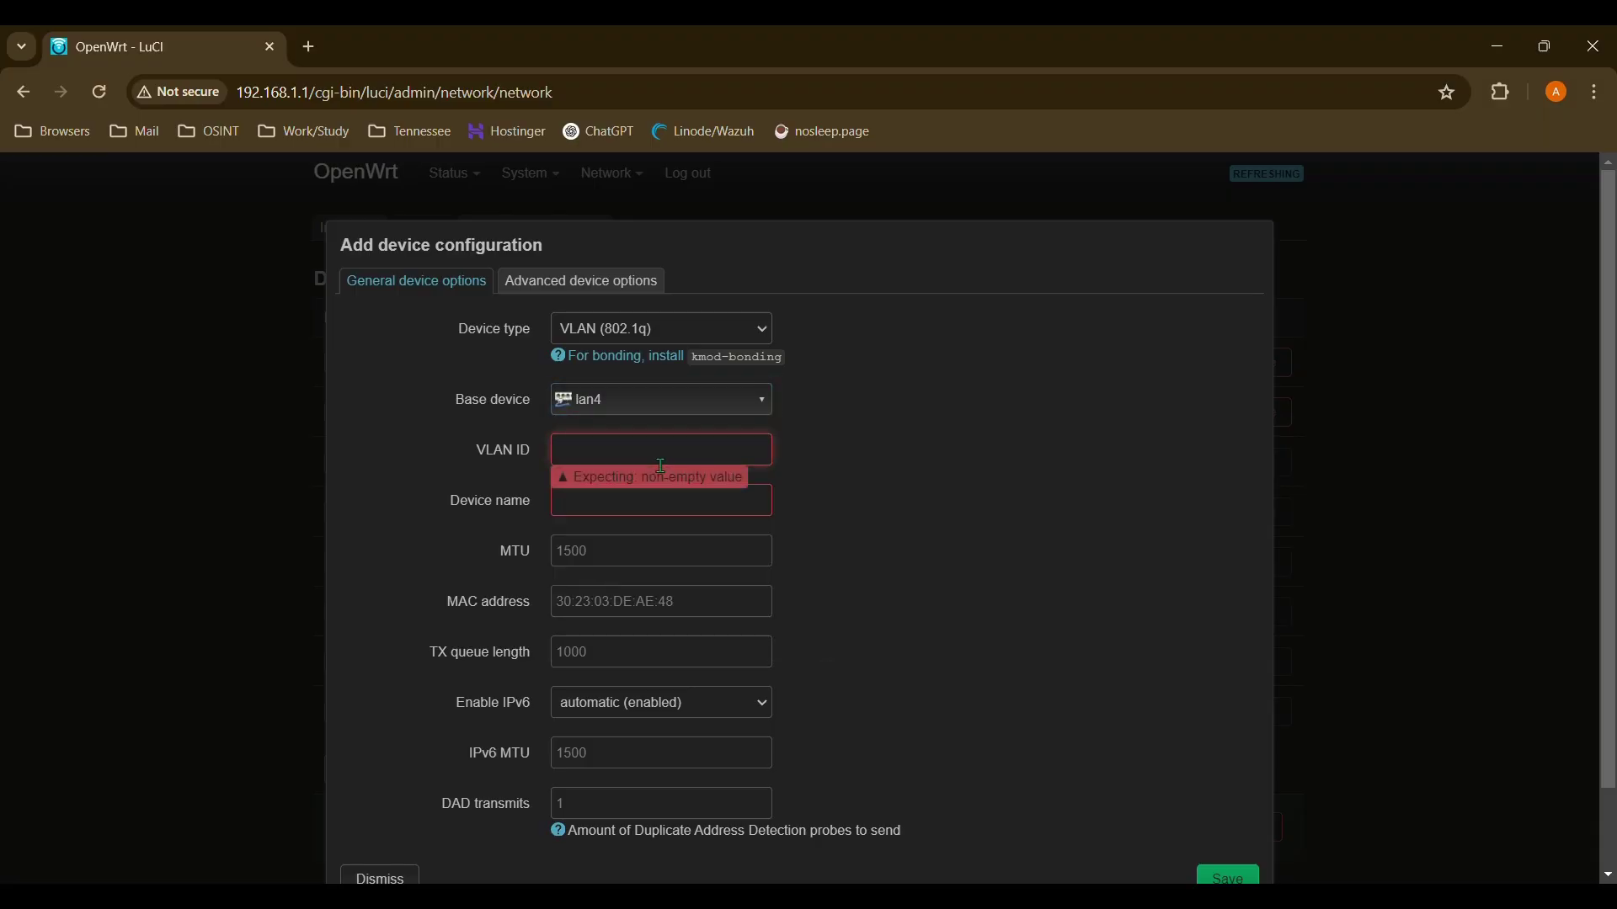
type("4")
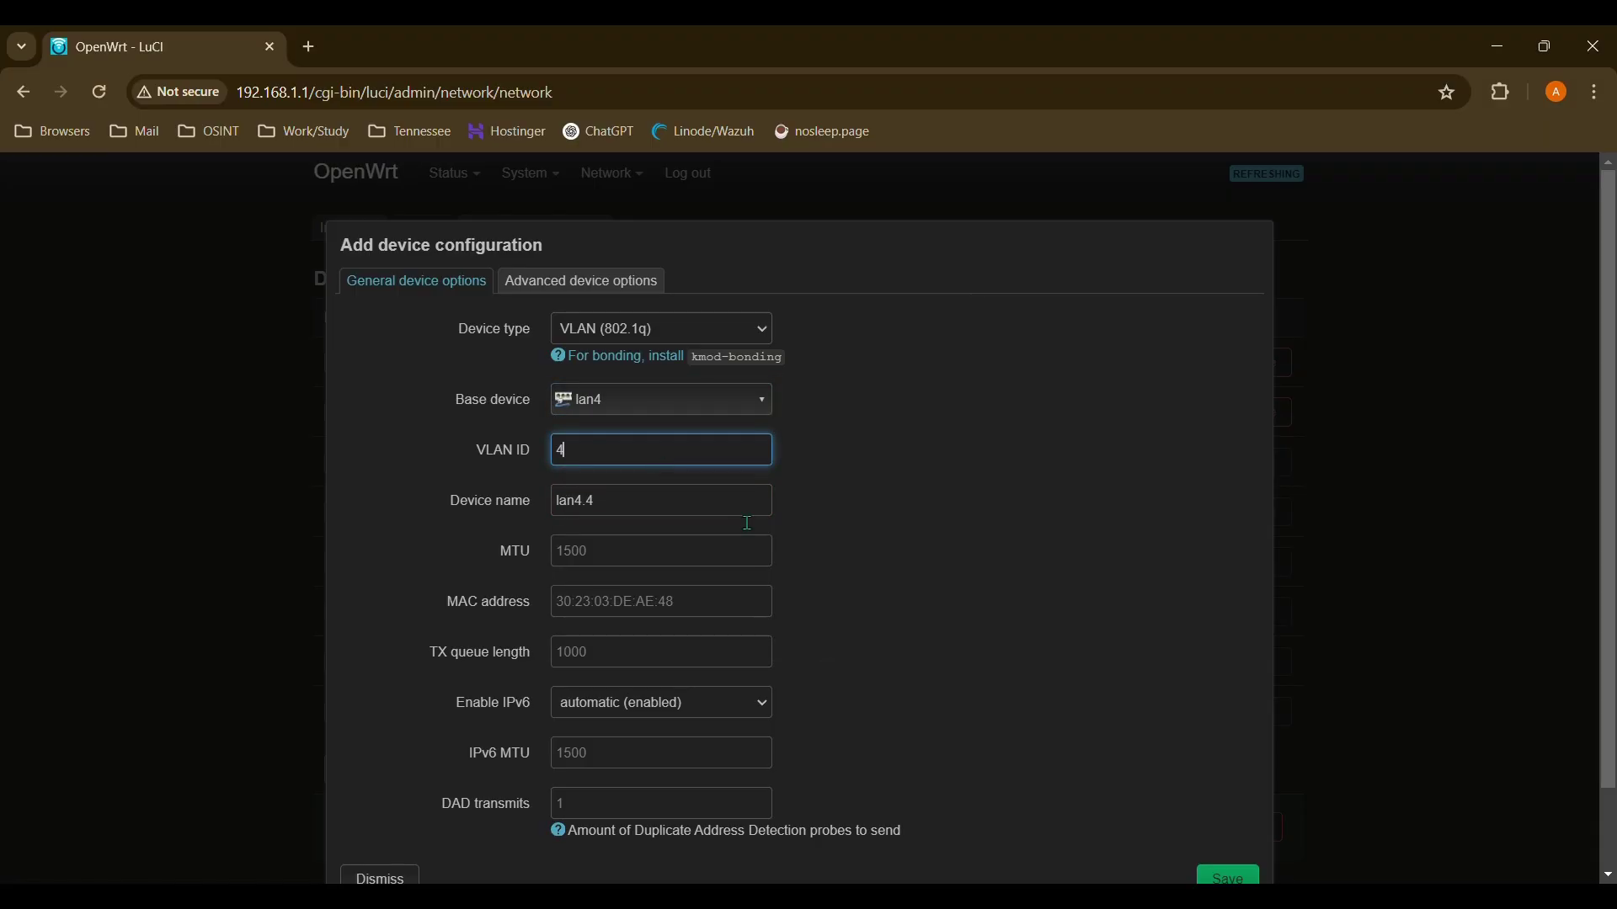
scroll(799, 523, "down", 1)
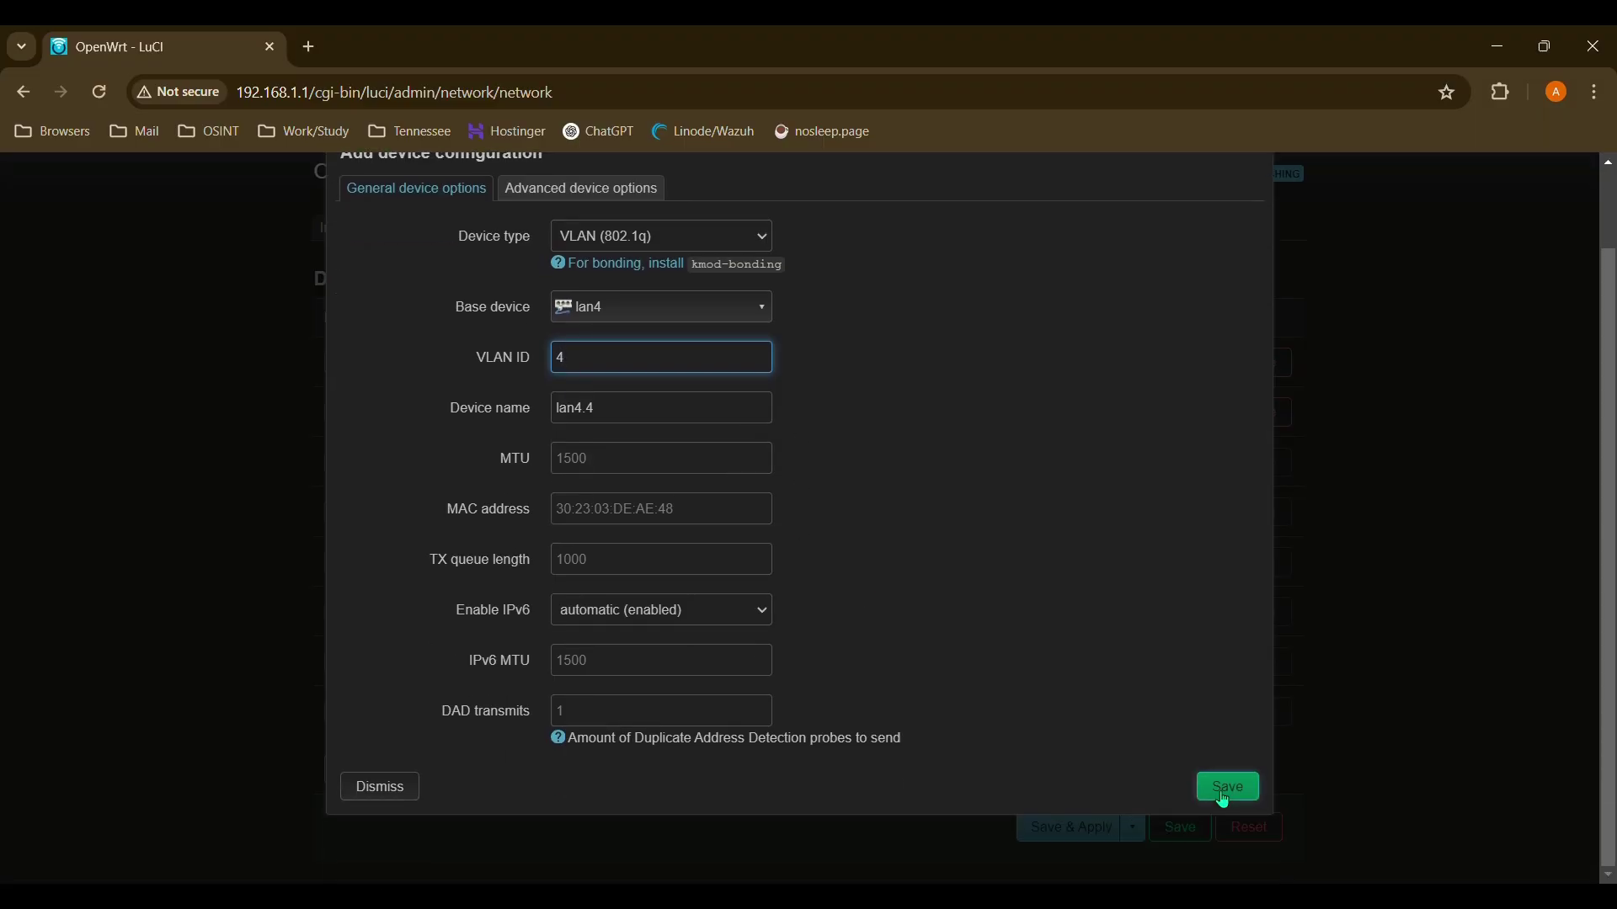
left_click(1217, 791)
scroll(876, 667, "down", 1)
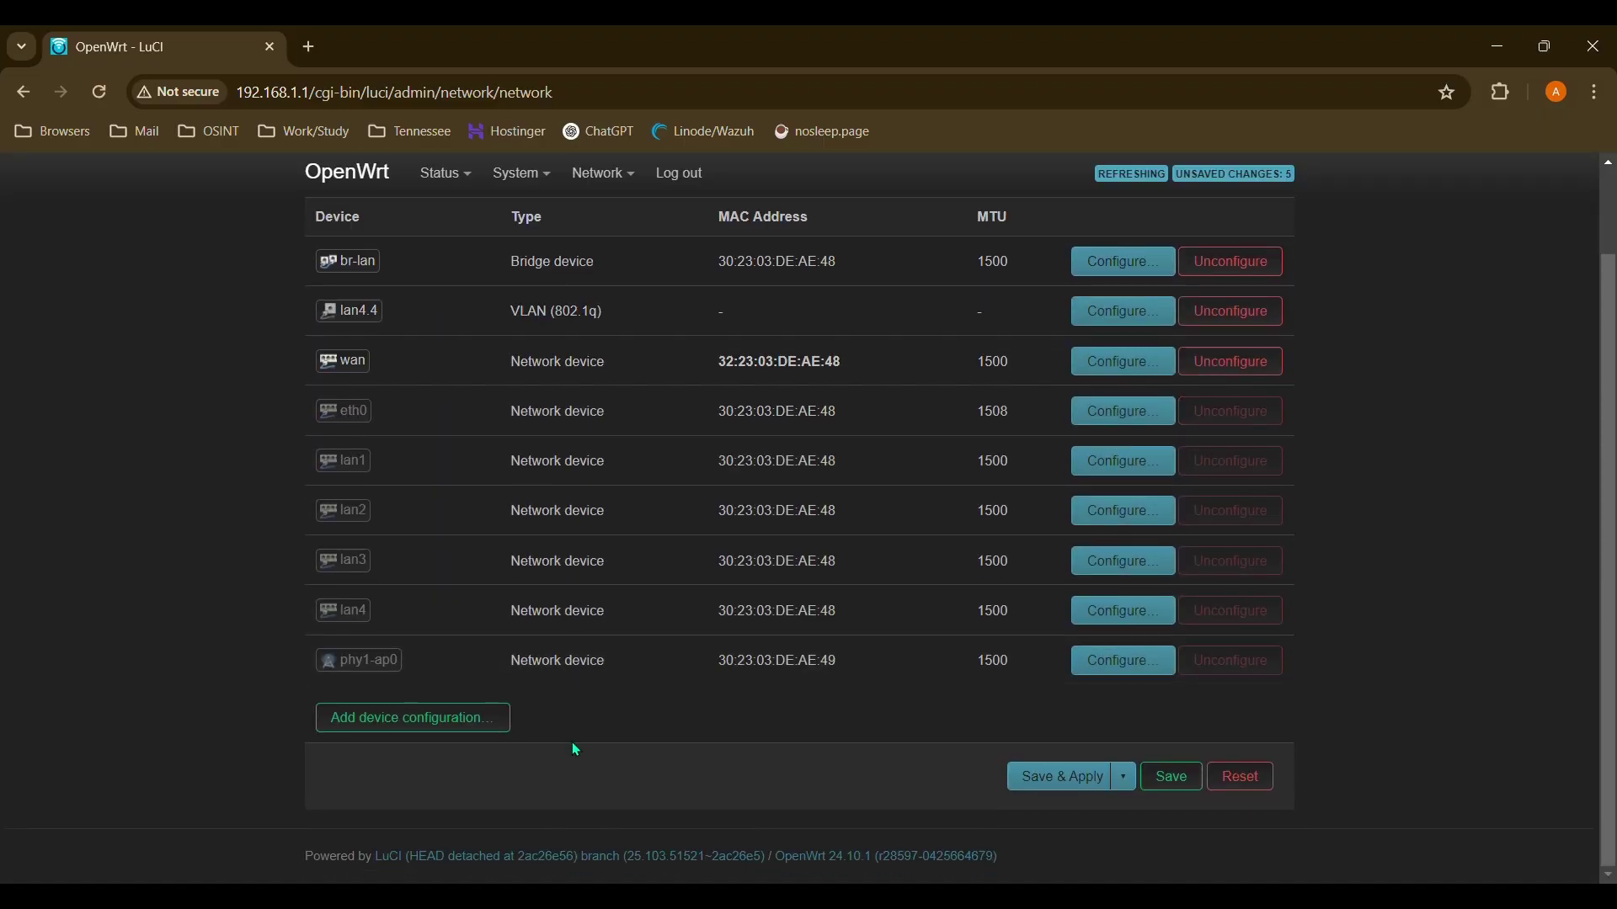
- Add a bridge device named br-VLAN with lan4.4 as its only port and save it
left_click(476, 724)
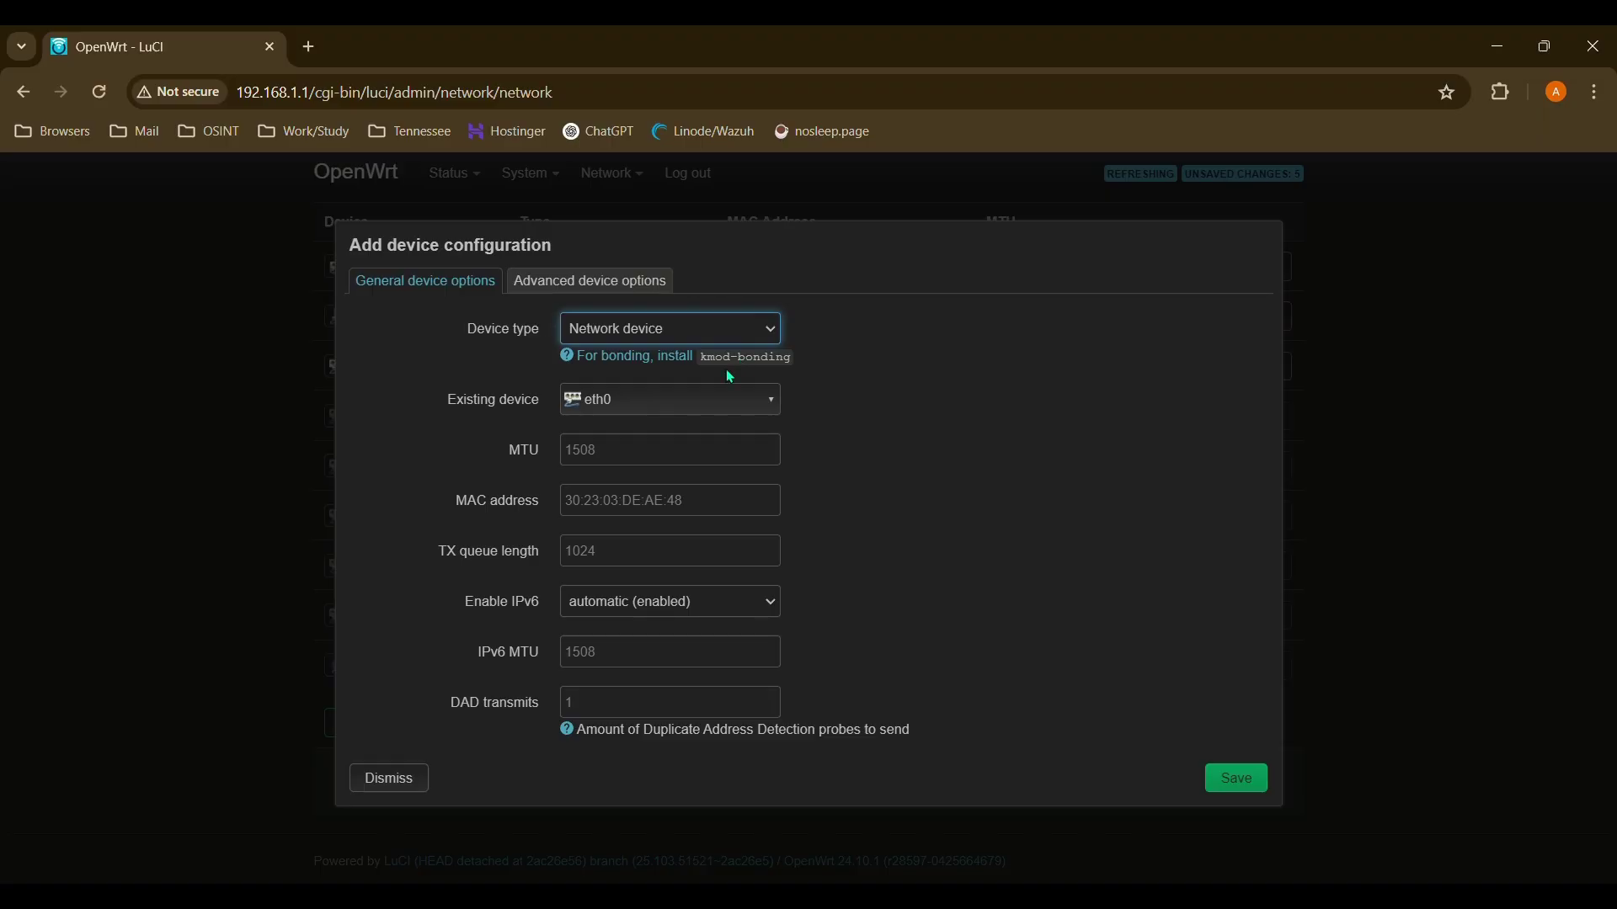
key("Down")
left_click(725, 412)
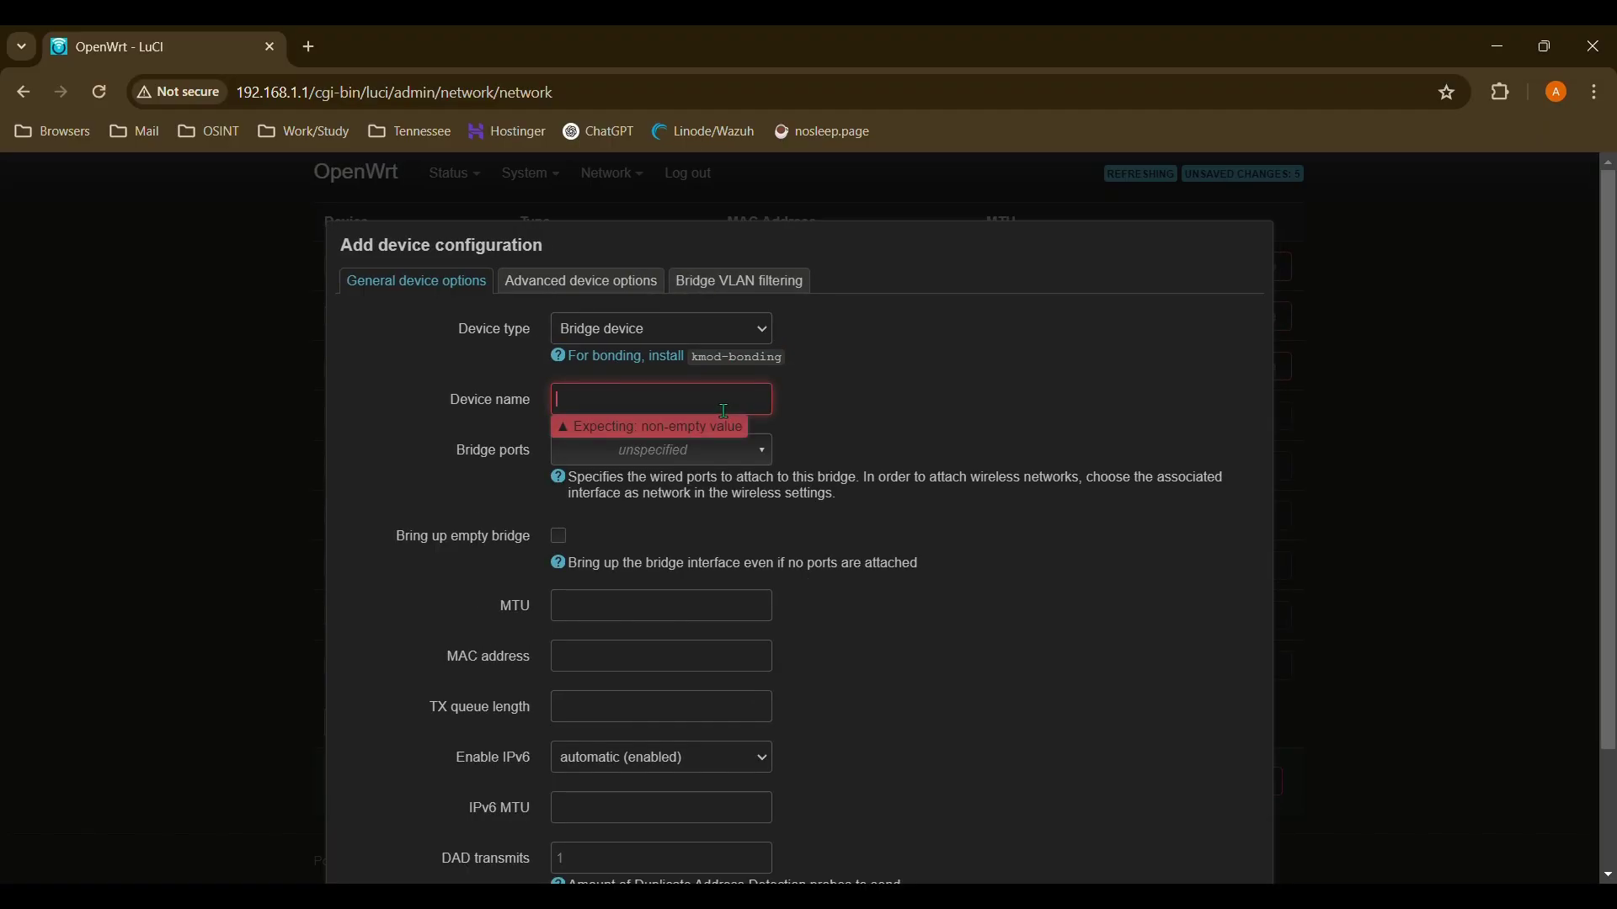
type("br-V")
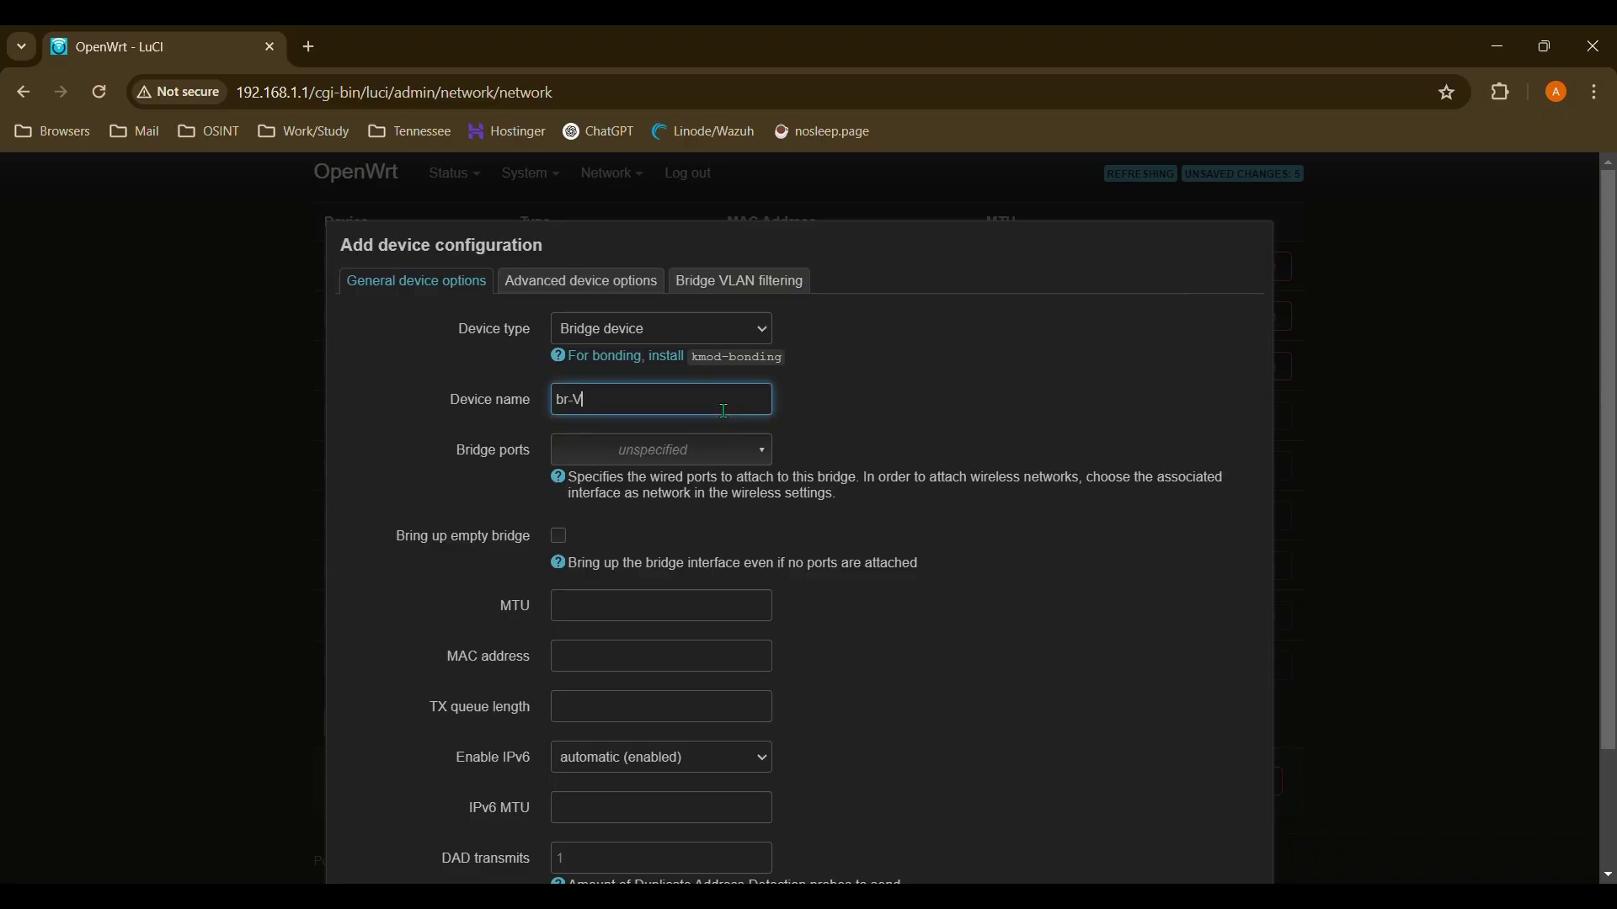
type("LAN")
scroll(588, 544, "down", 2)
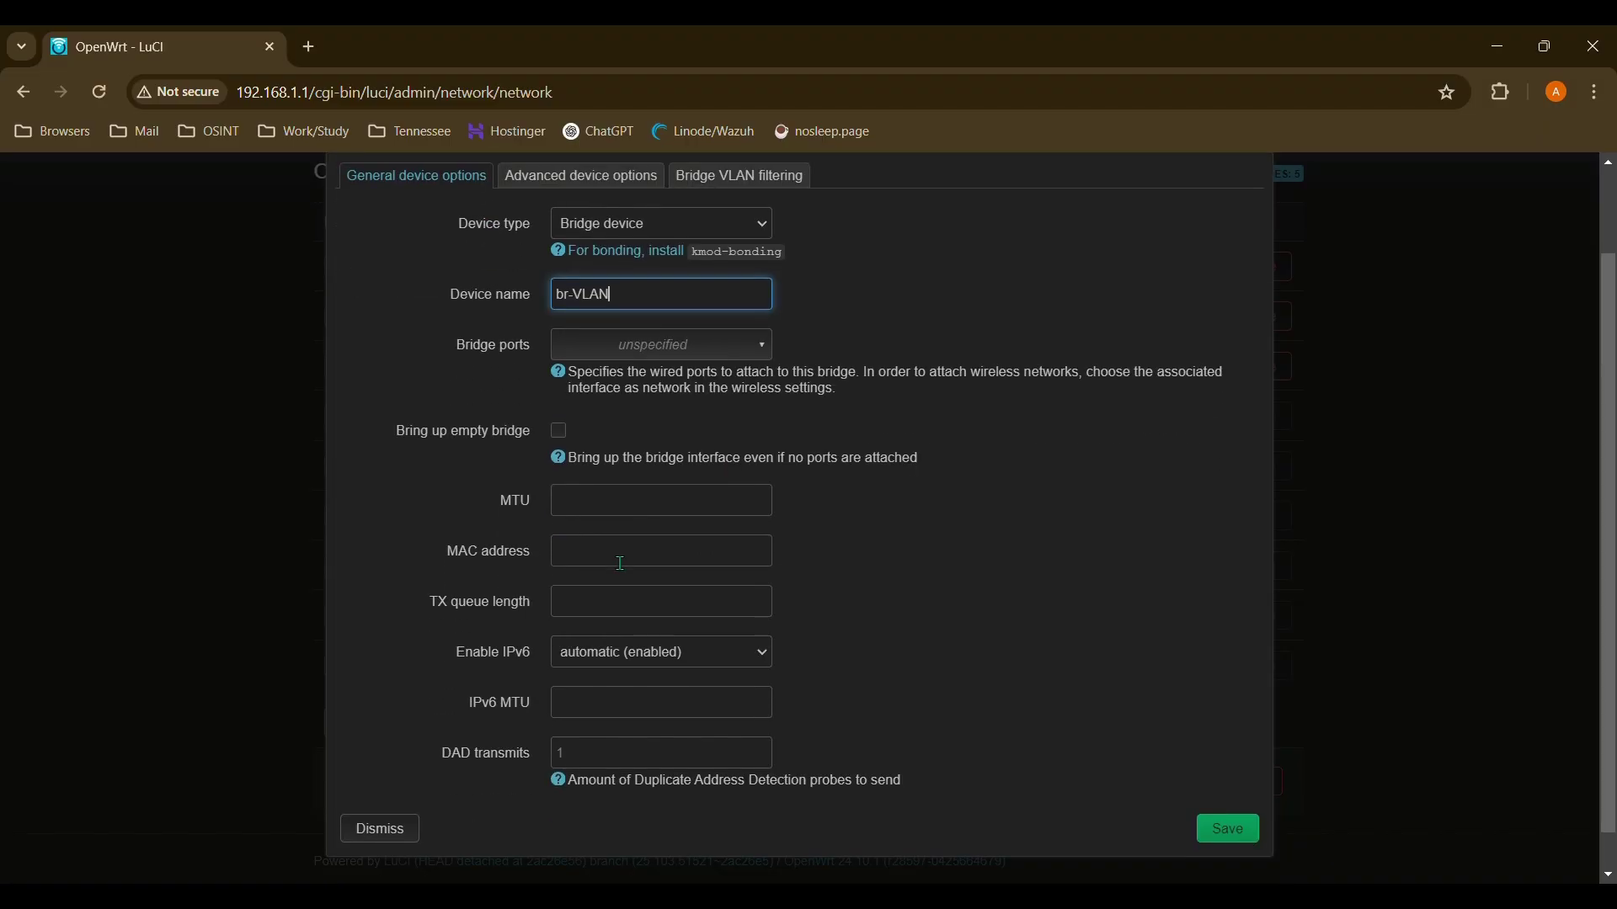
scroll(628, 561, "up", 1)
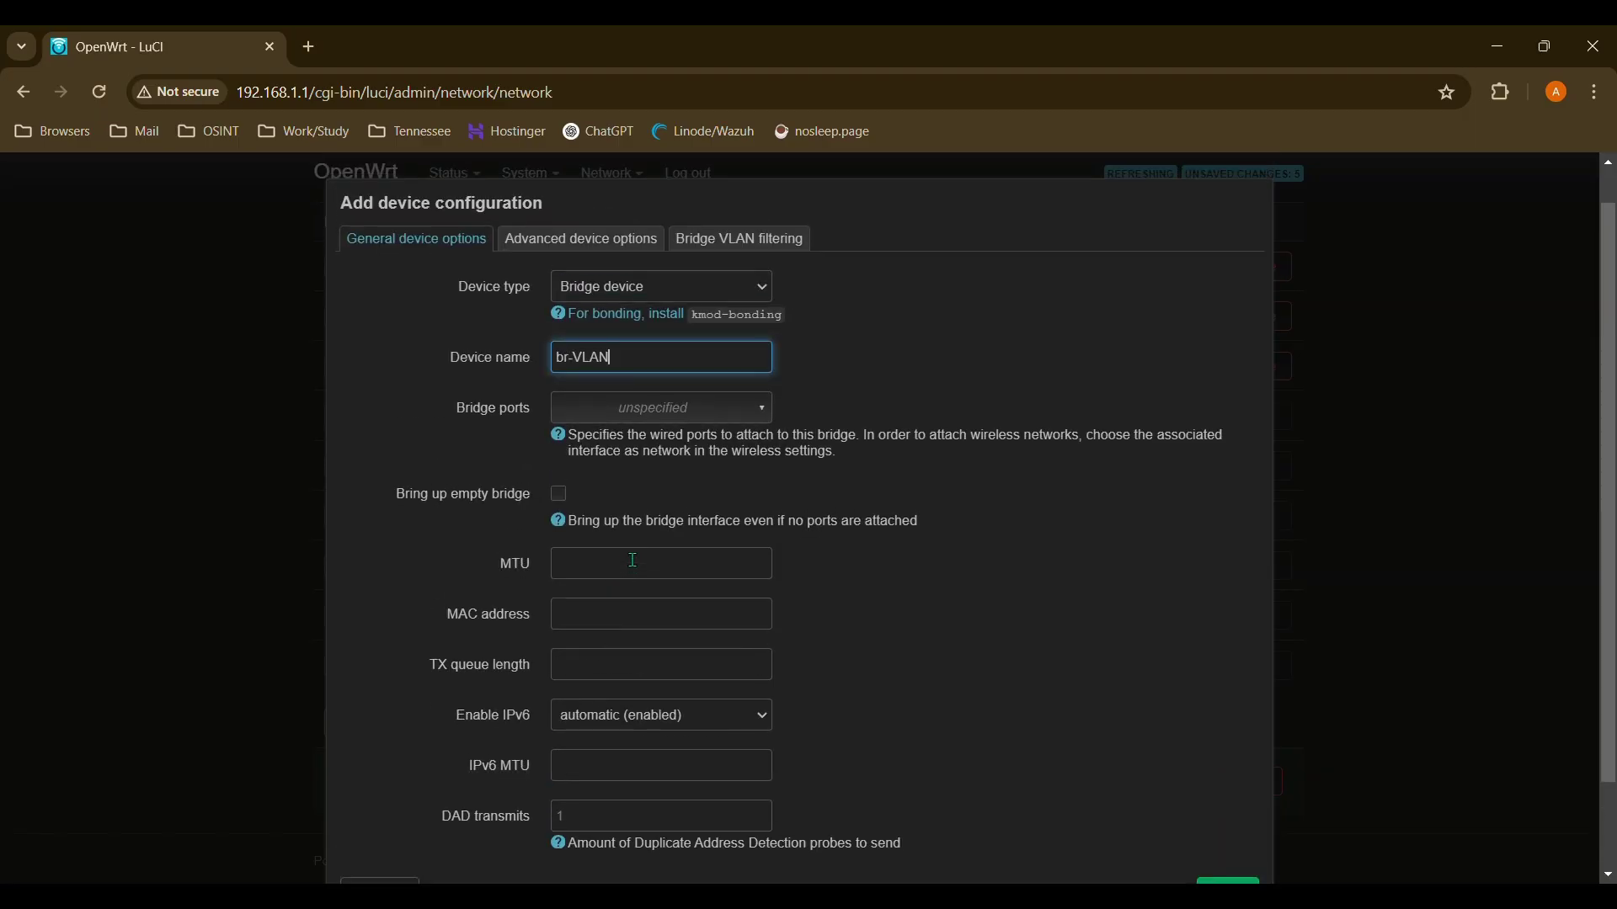
left_click(680, 410)
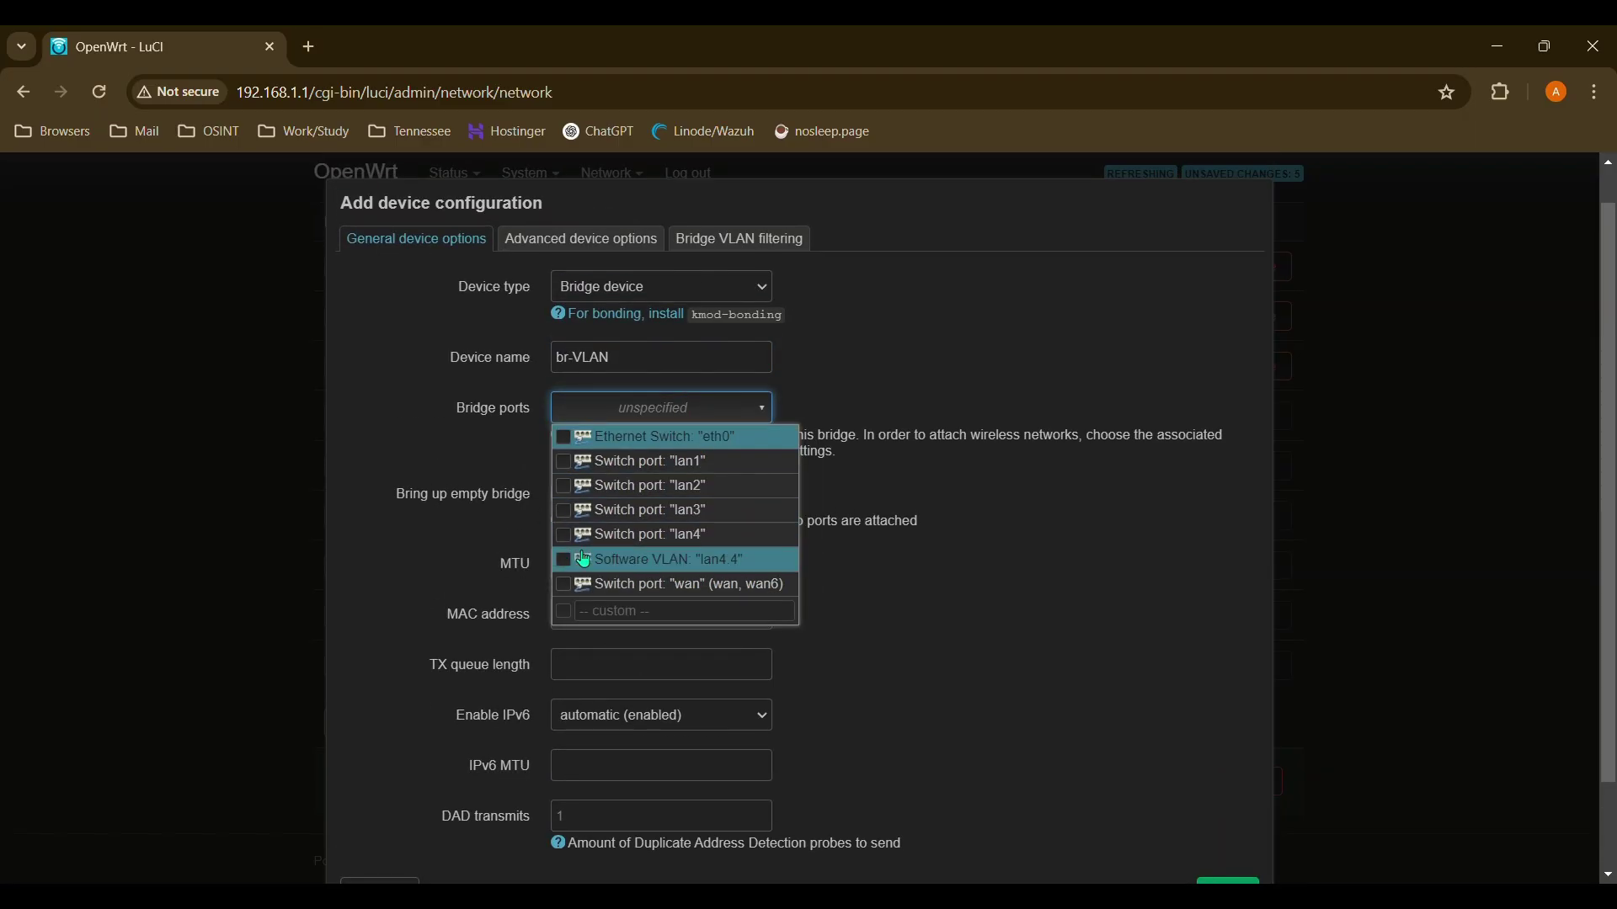
left_click(637, 573)
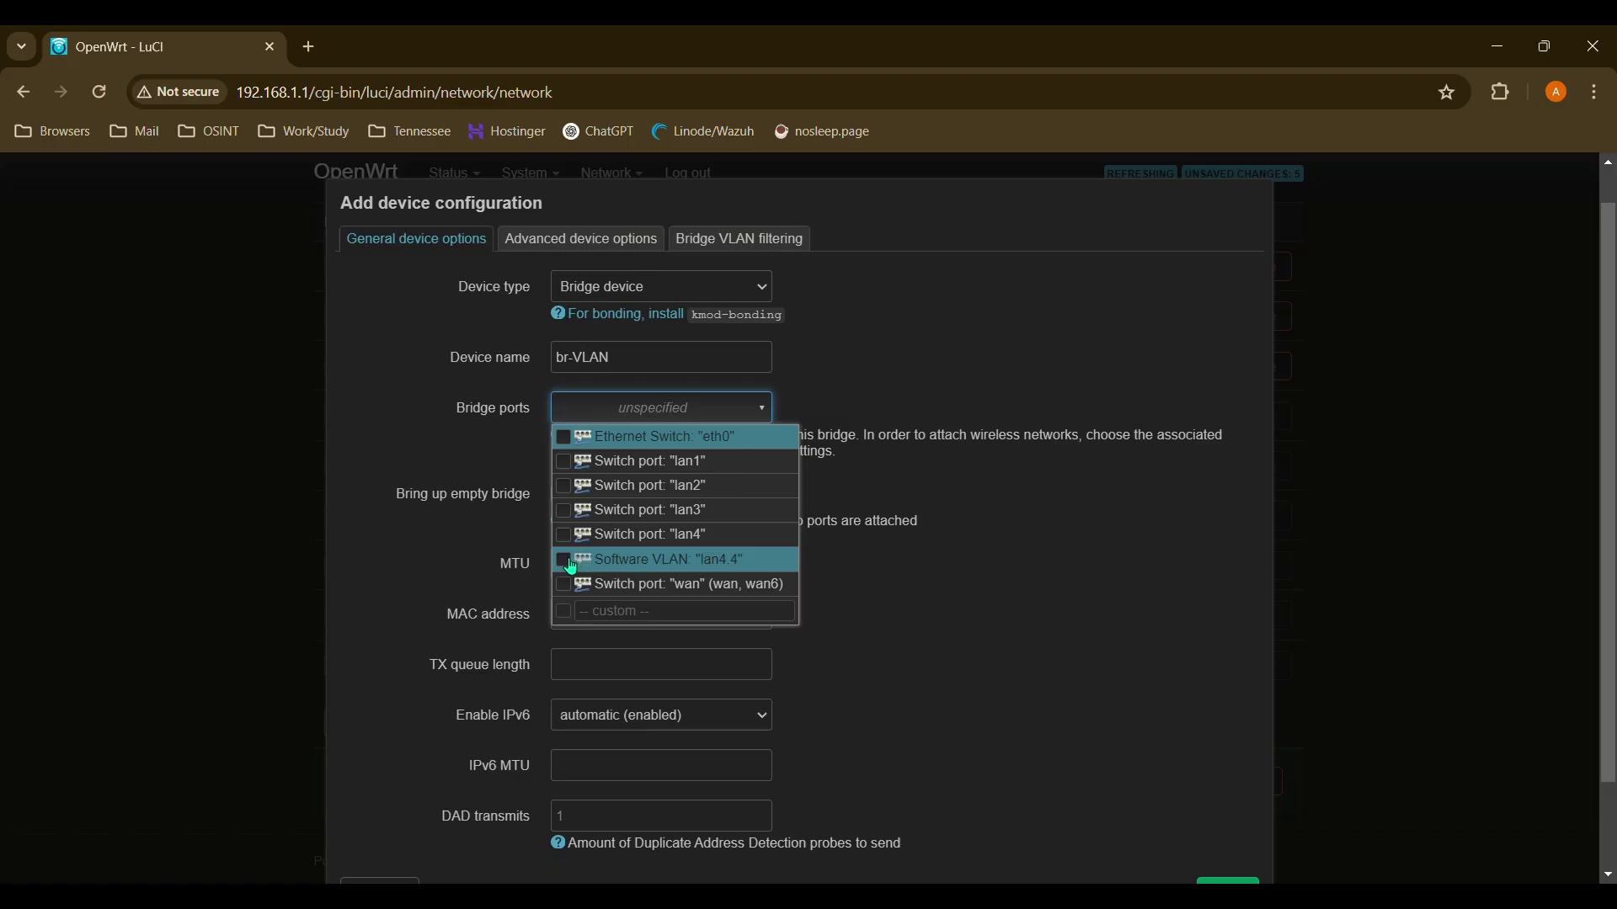
left_click(1029, 654)
scroll(990, 673, "down", 1)
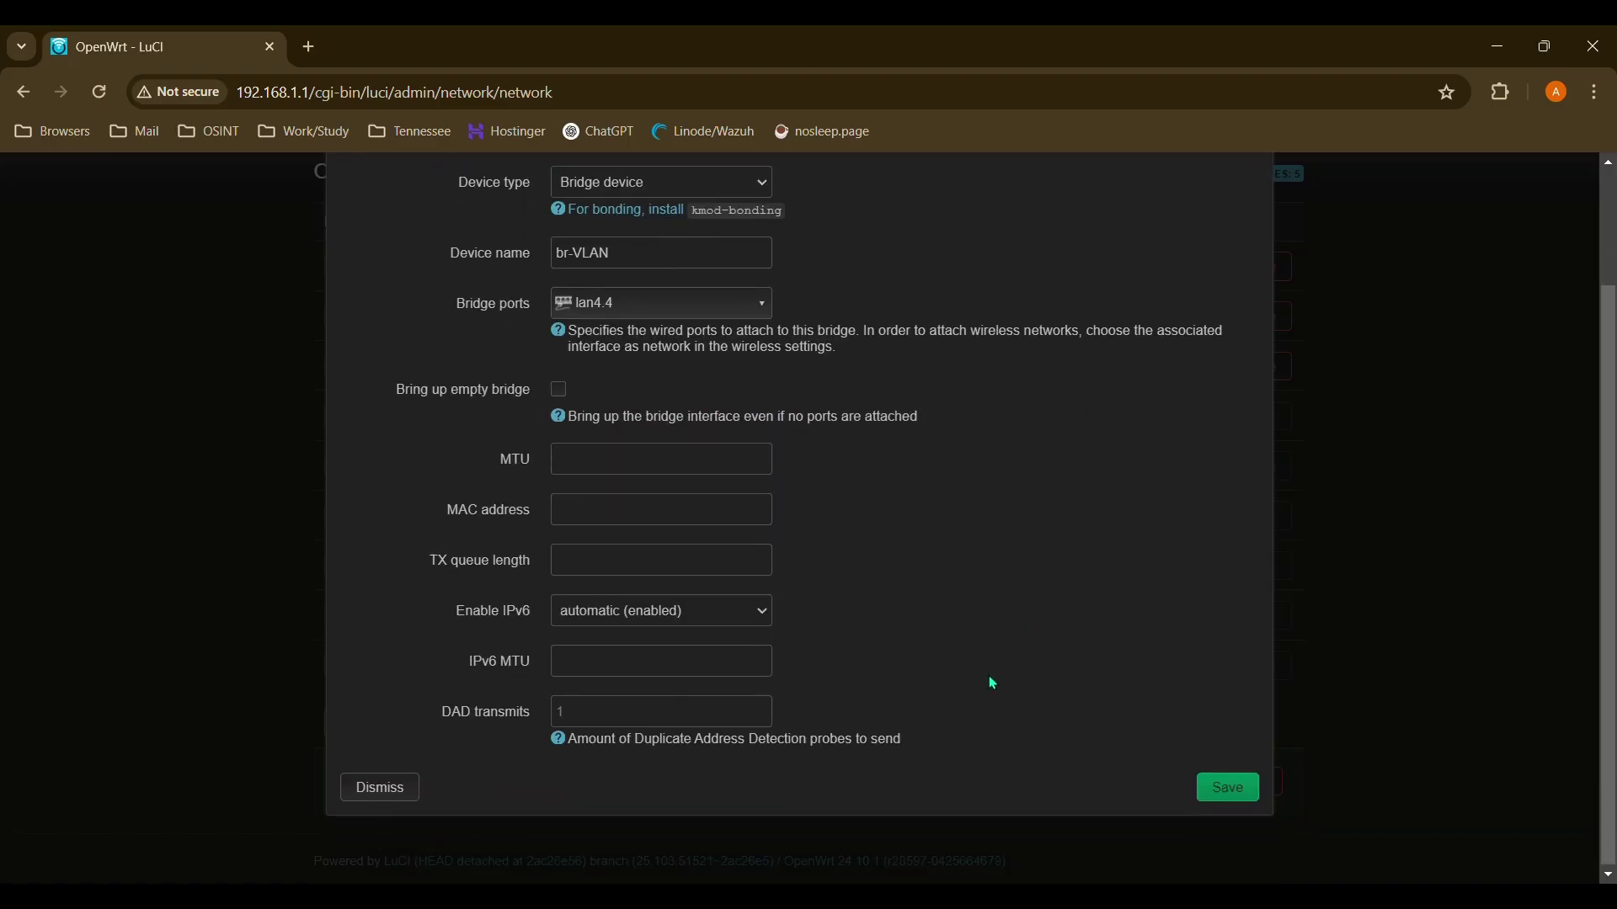
left_click(1213, 788)
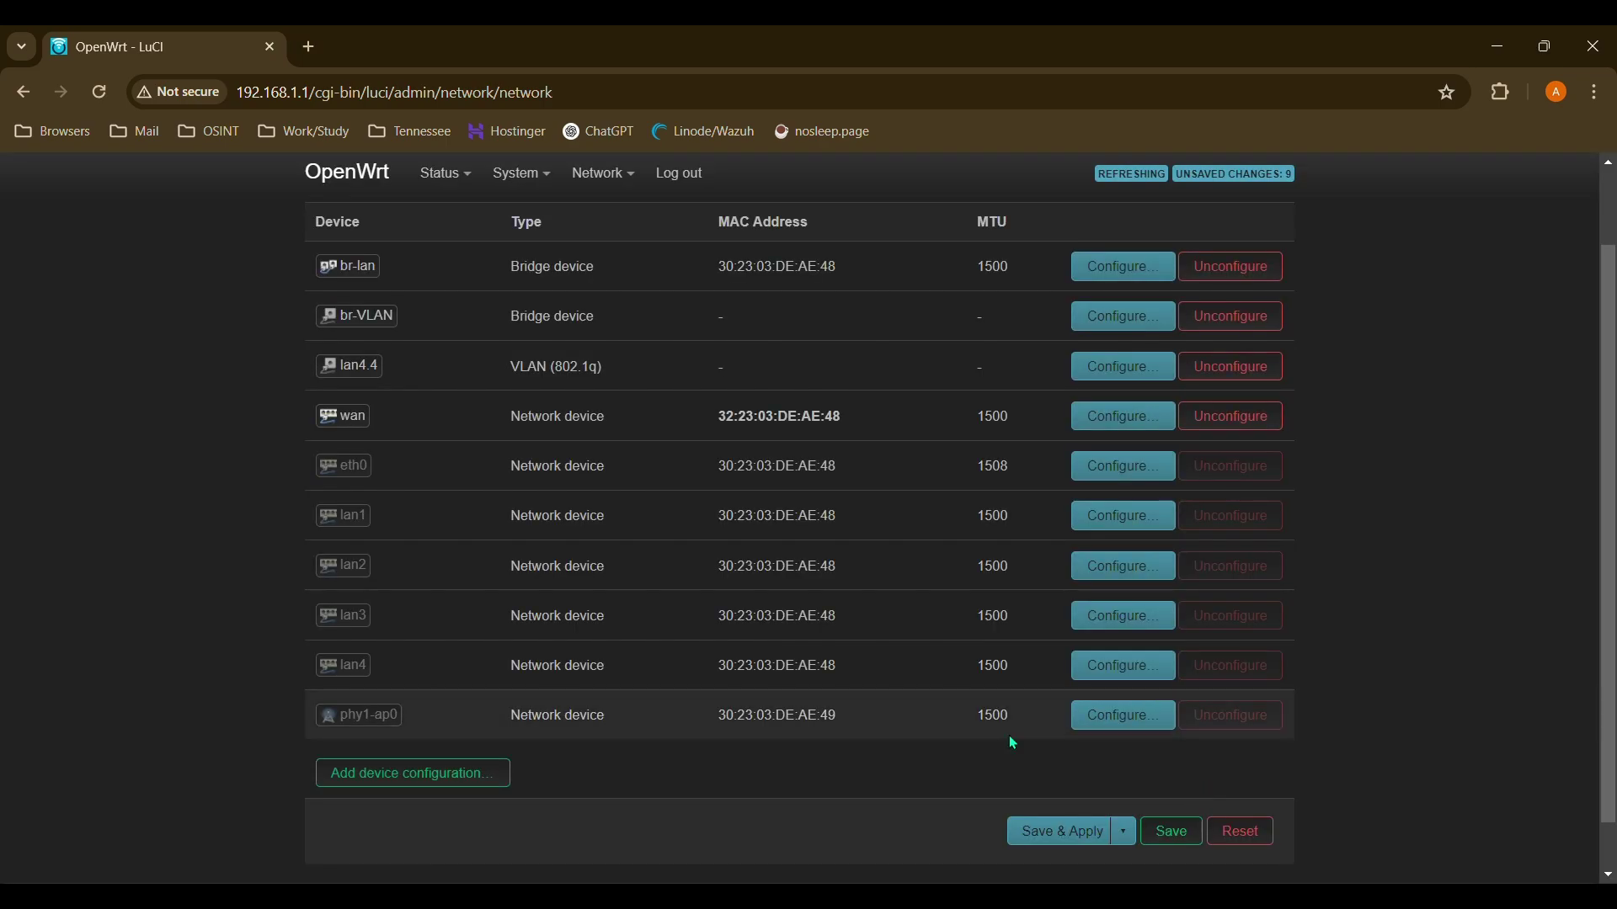
- Remove lan4 from br-lan's bridge ports, then save and apply all network changes
scroll(1011, 742, "up", 2)
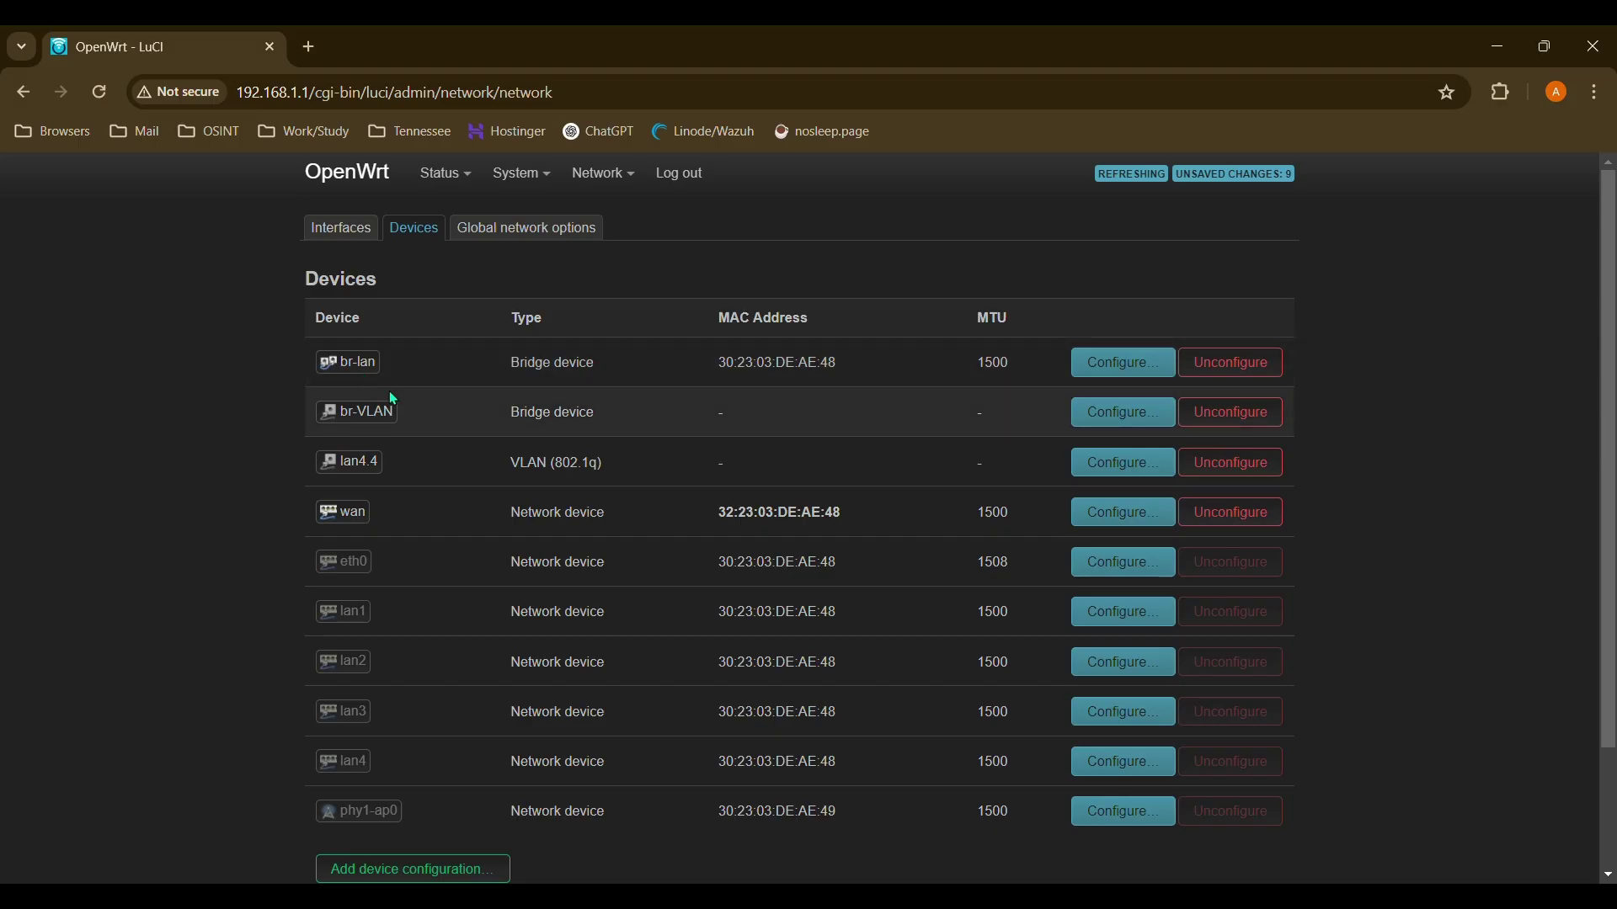
left_click(1124, 363)
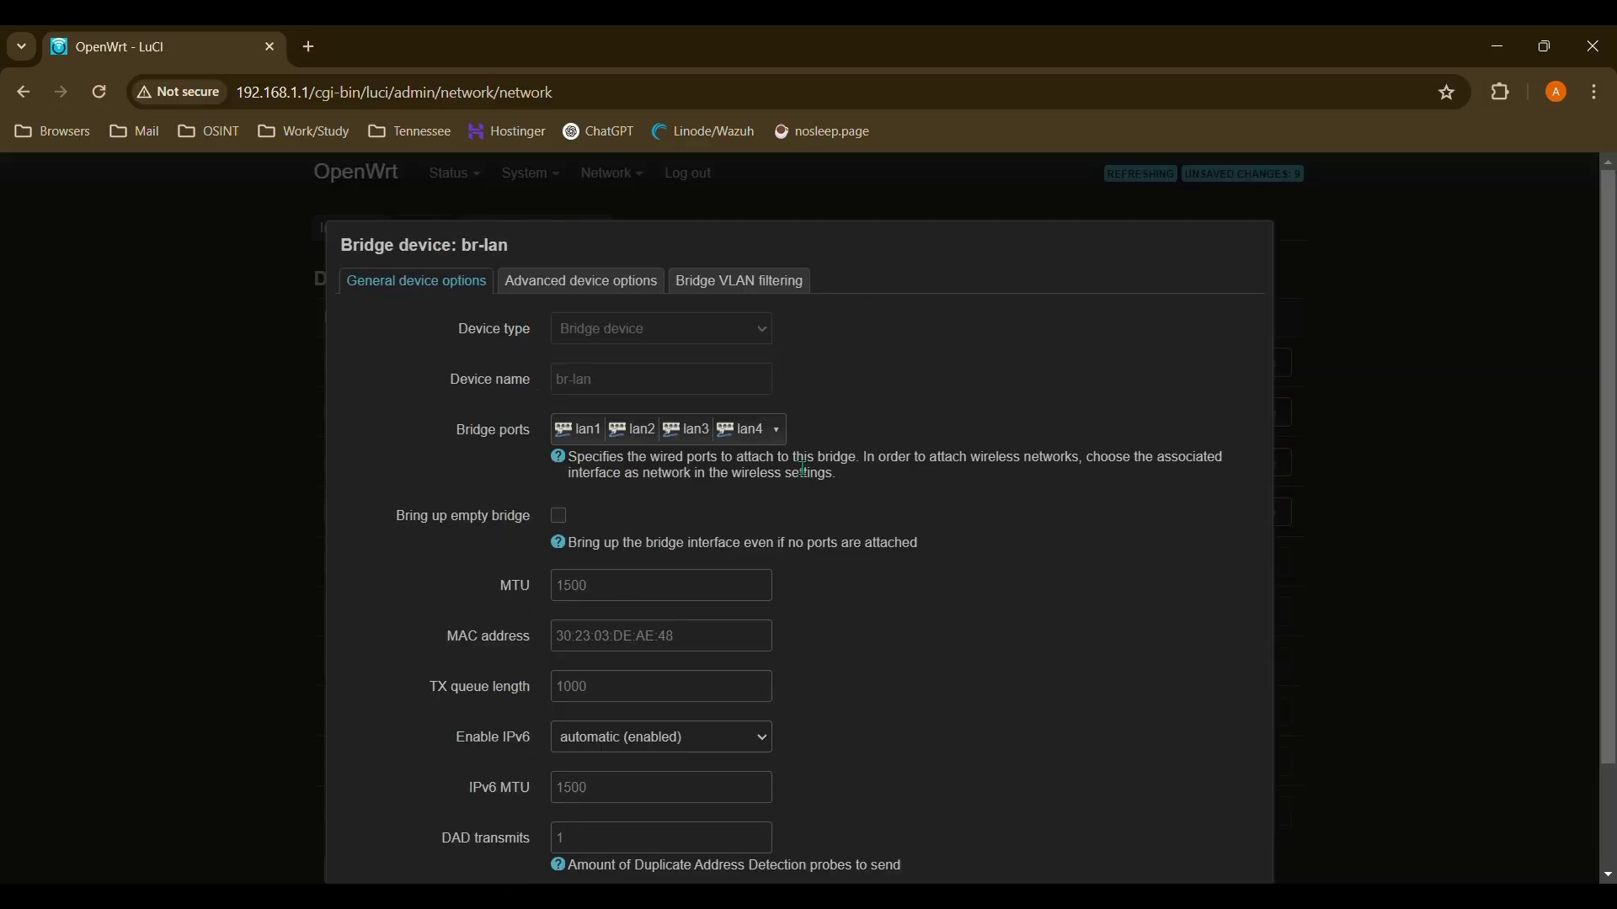
left_click(762, 430)
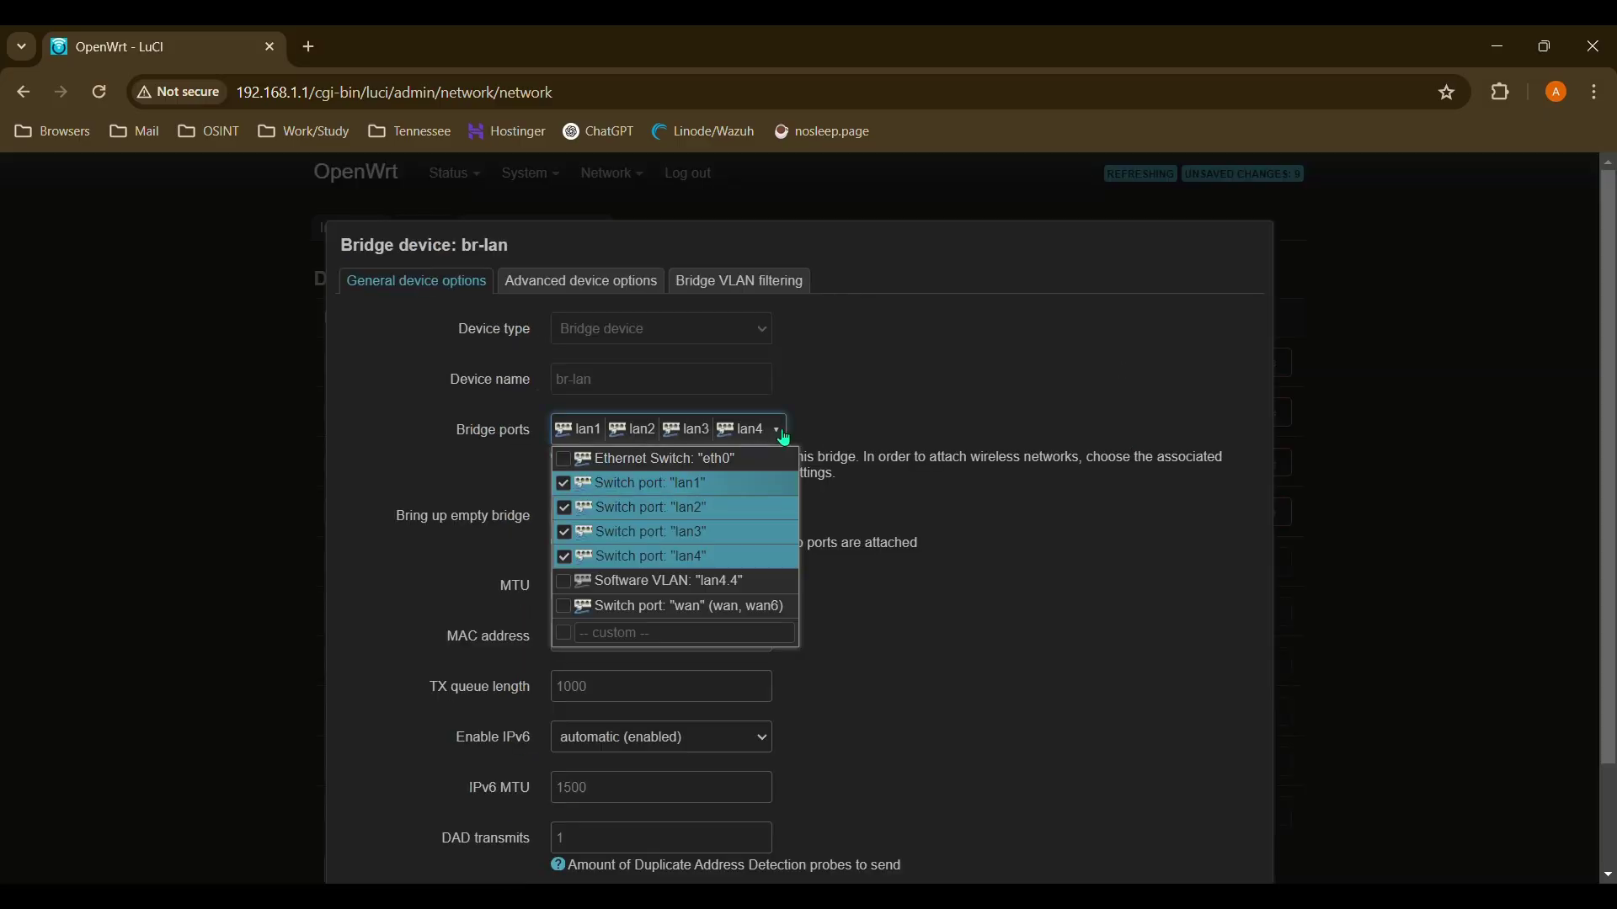
left_click(564, 557)
left_click(803, 734)
scroll(800, 737, "down", 2)
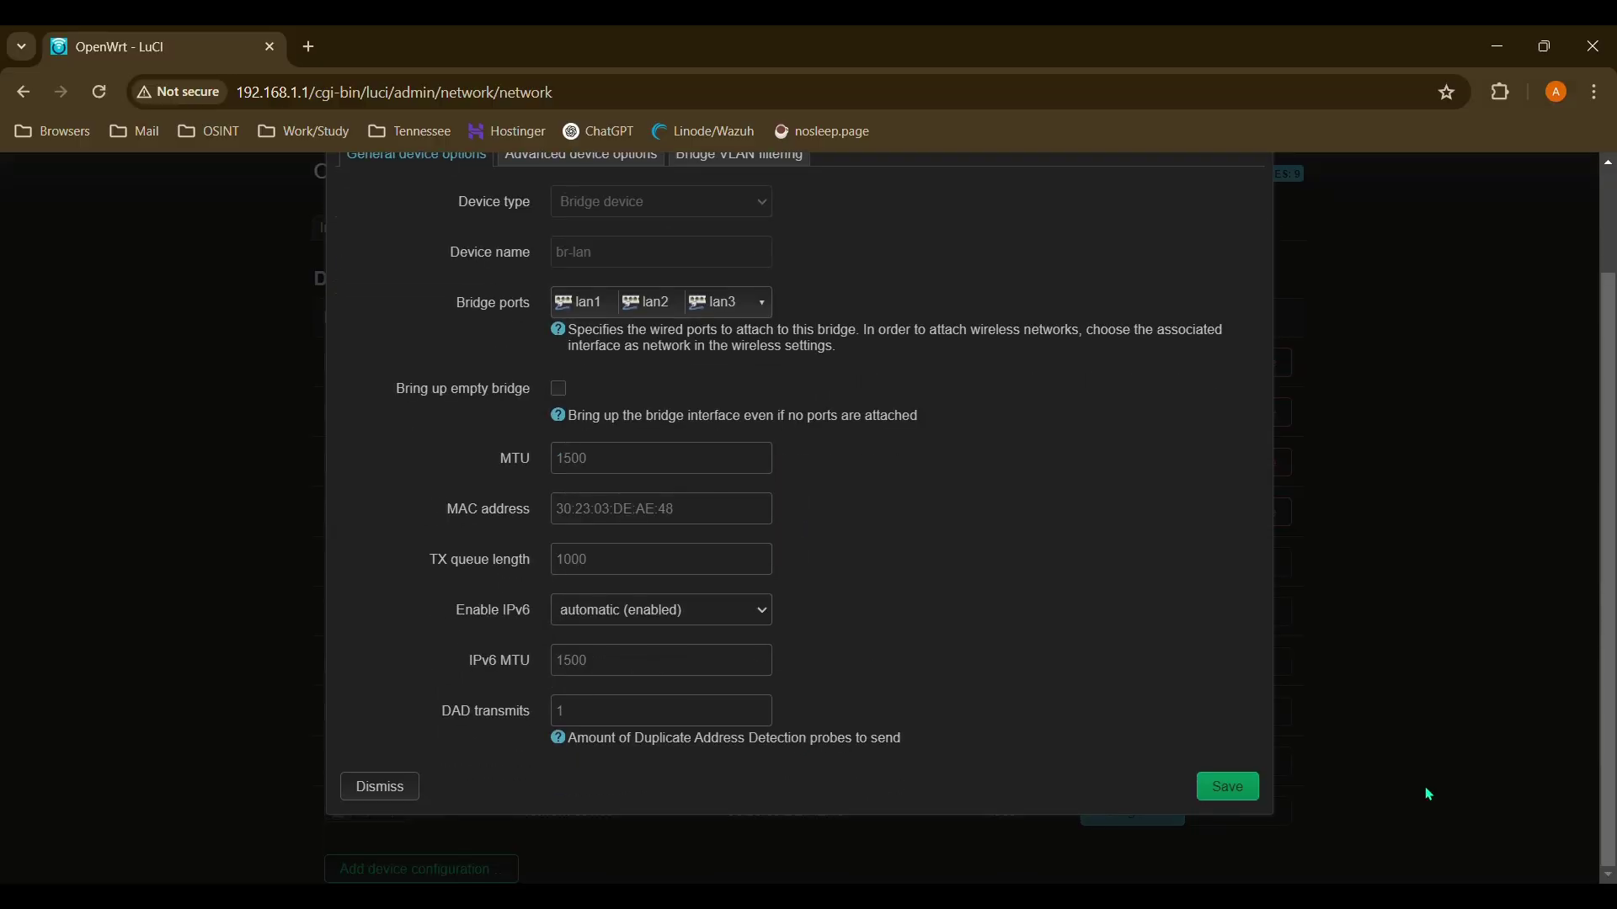
left_click(1250, 791)
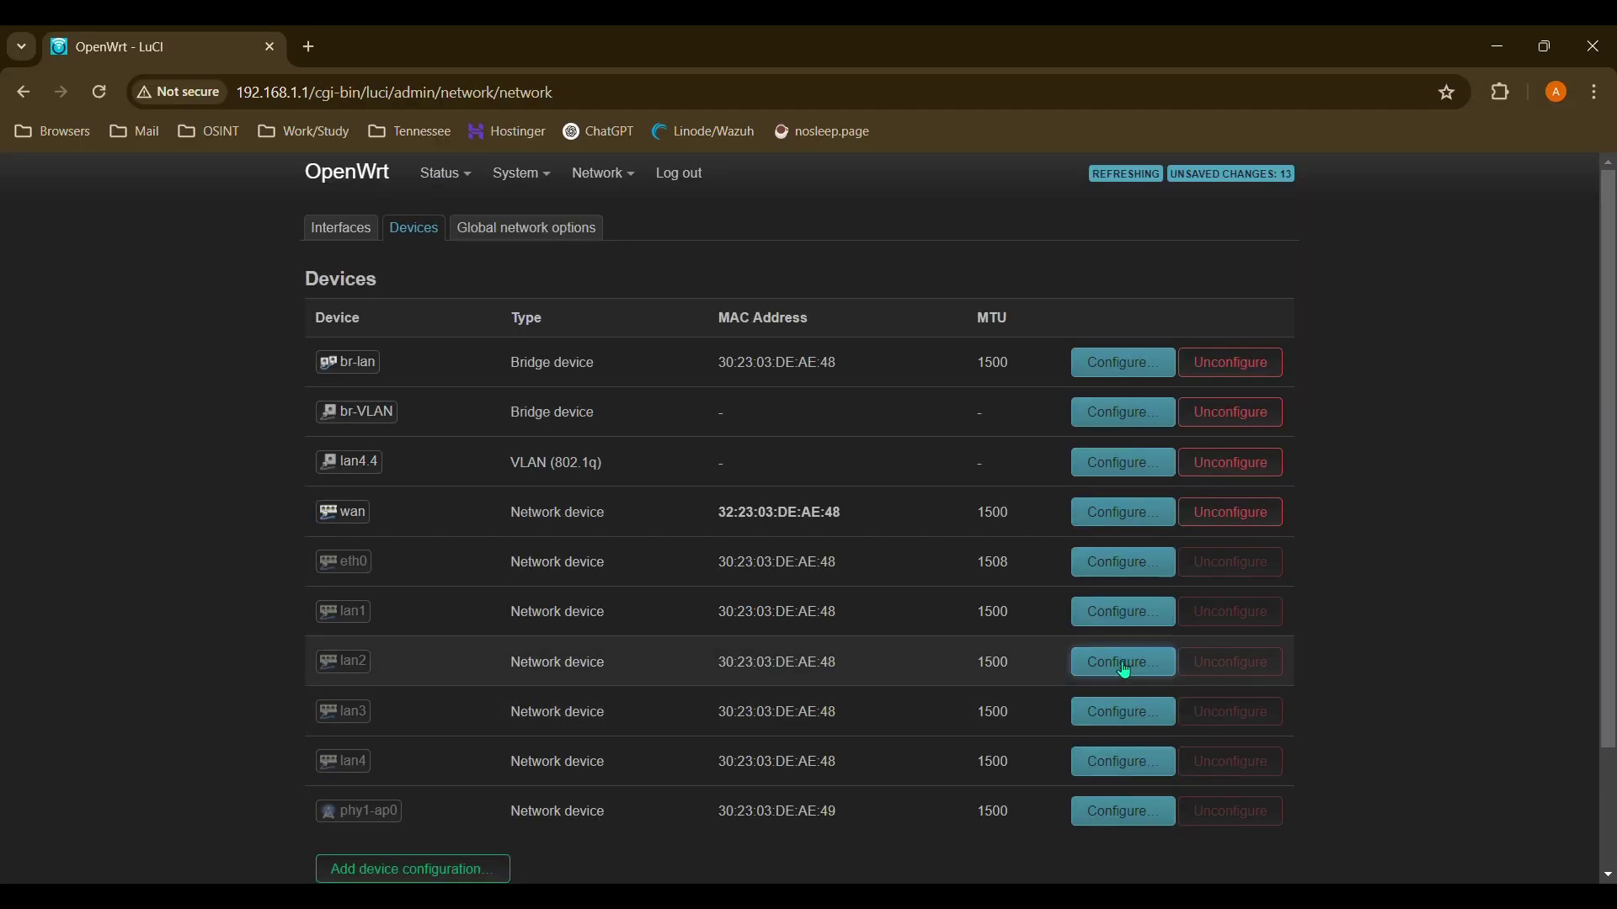
scroll(1124, 671, "down", 2)
left_click(1095, 785)
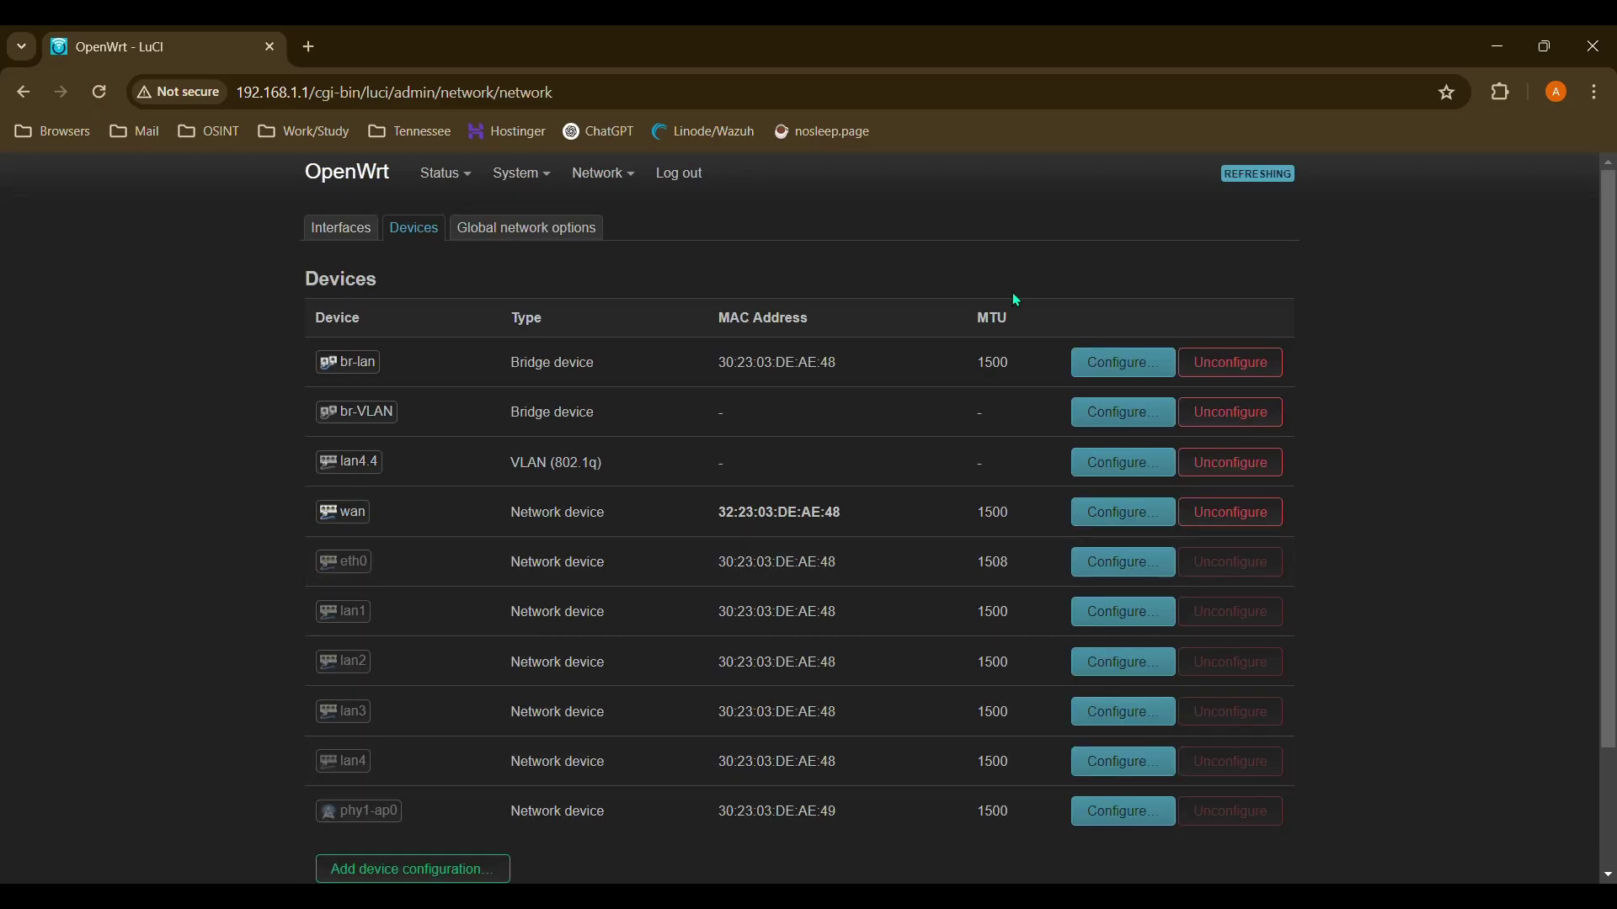
- Fill the new interface form: name VLAN_int, protocol Static address, device br-VLAN
left_click(358, 236)
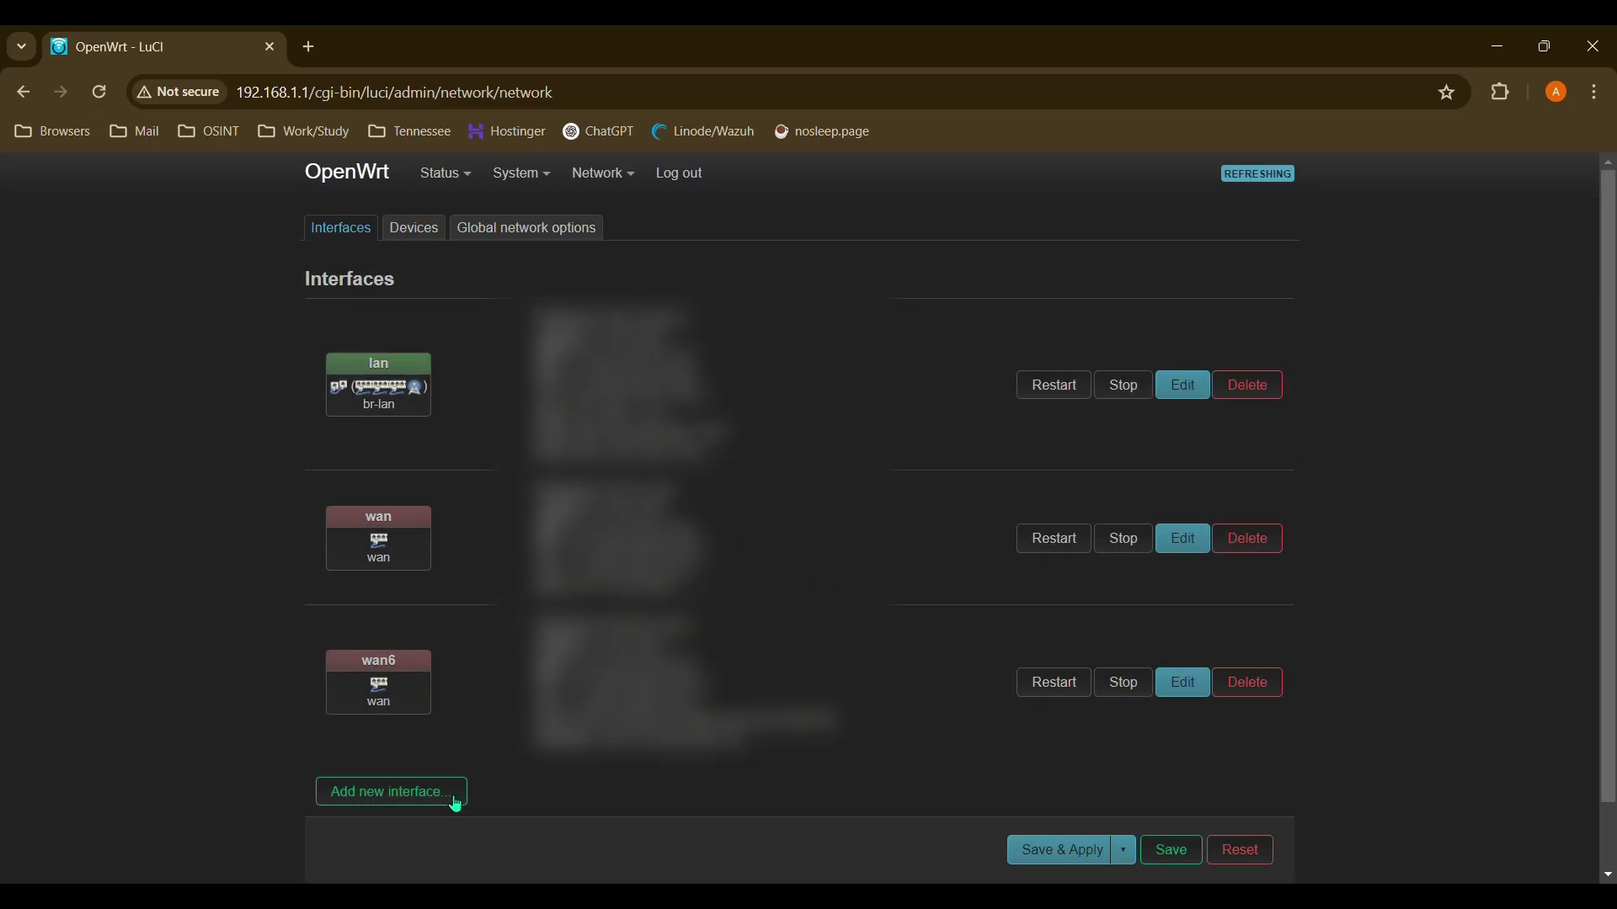
left_click(448, 798)
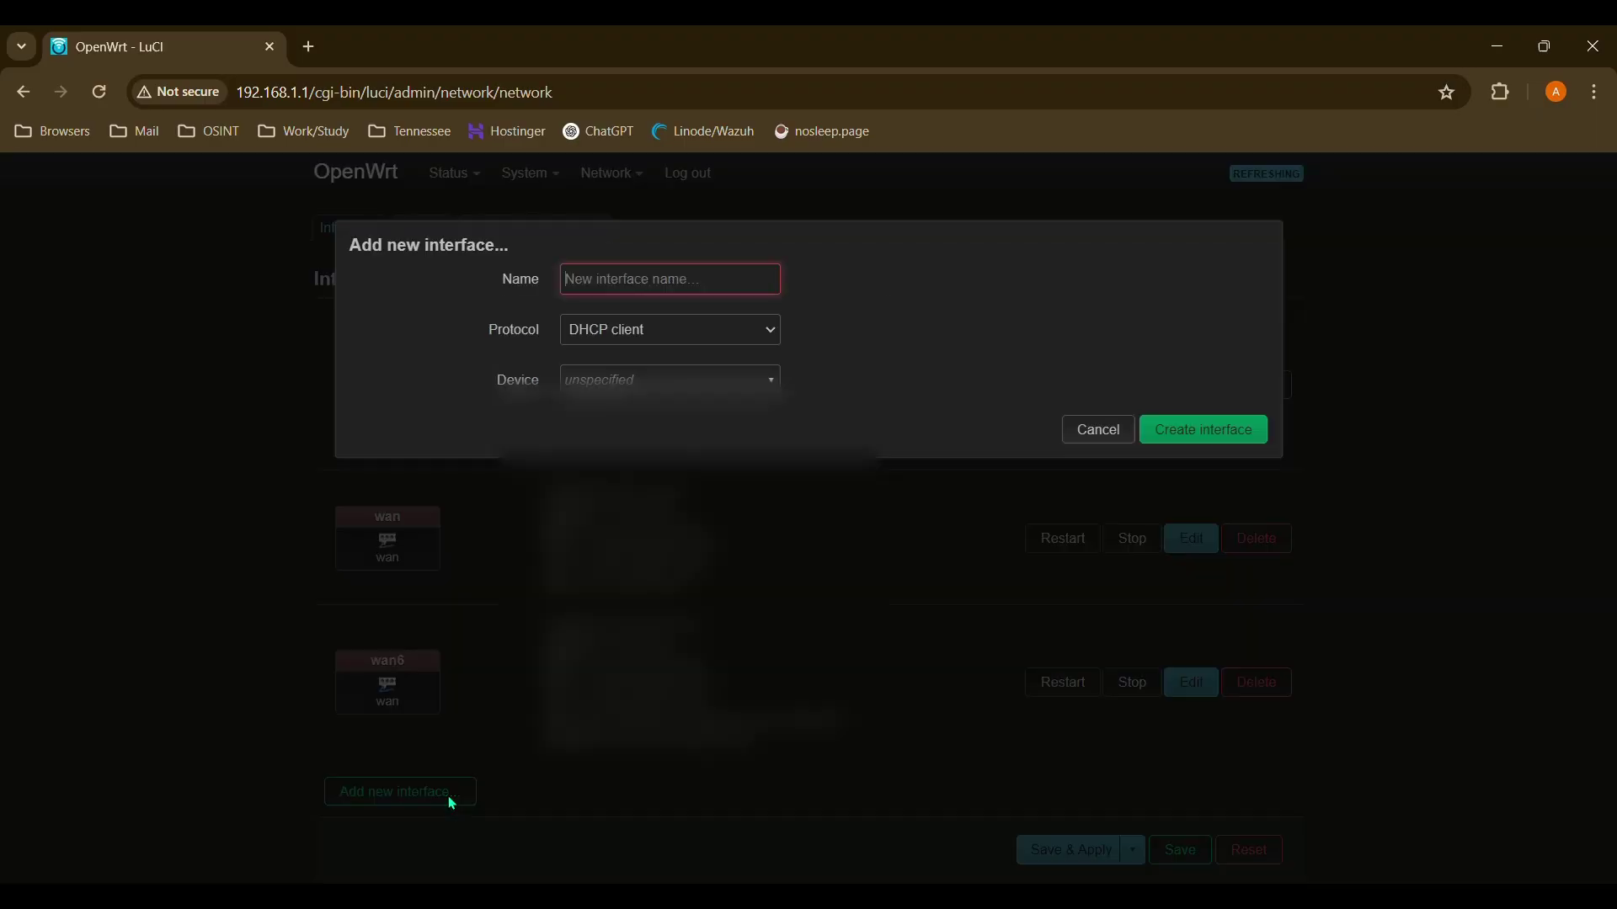
left_click(692, 290)
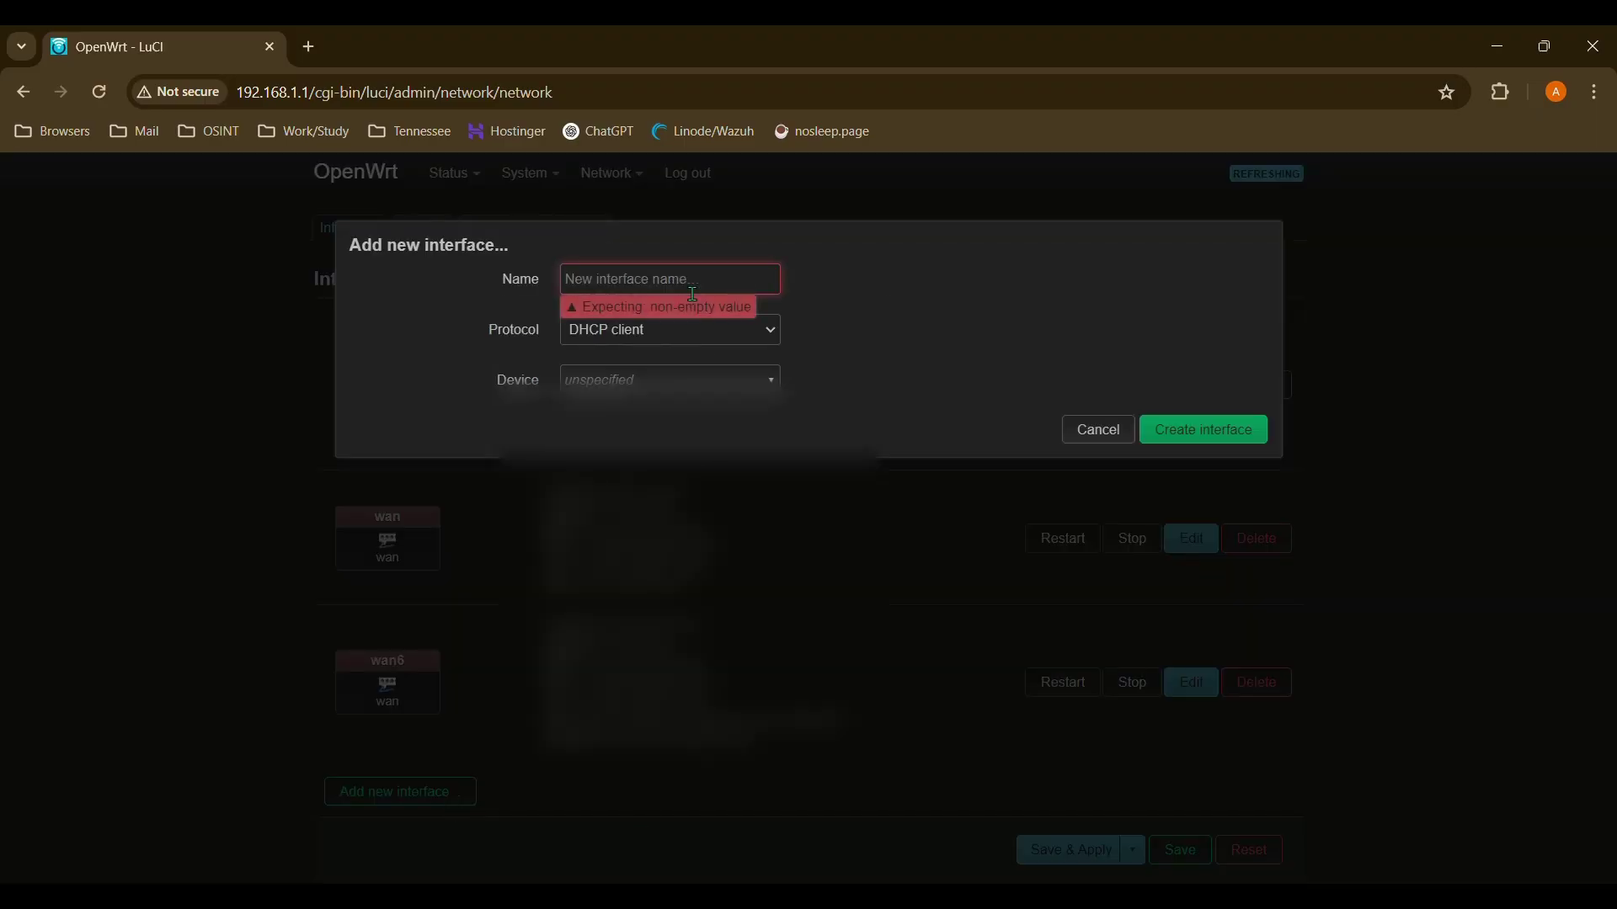
type("VLAN_")
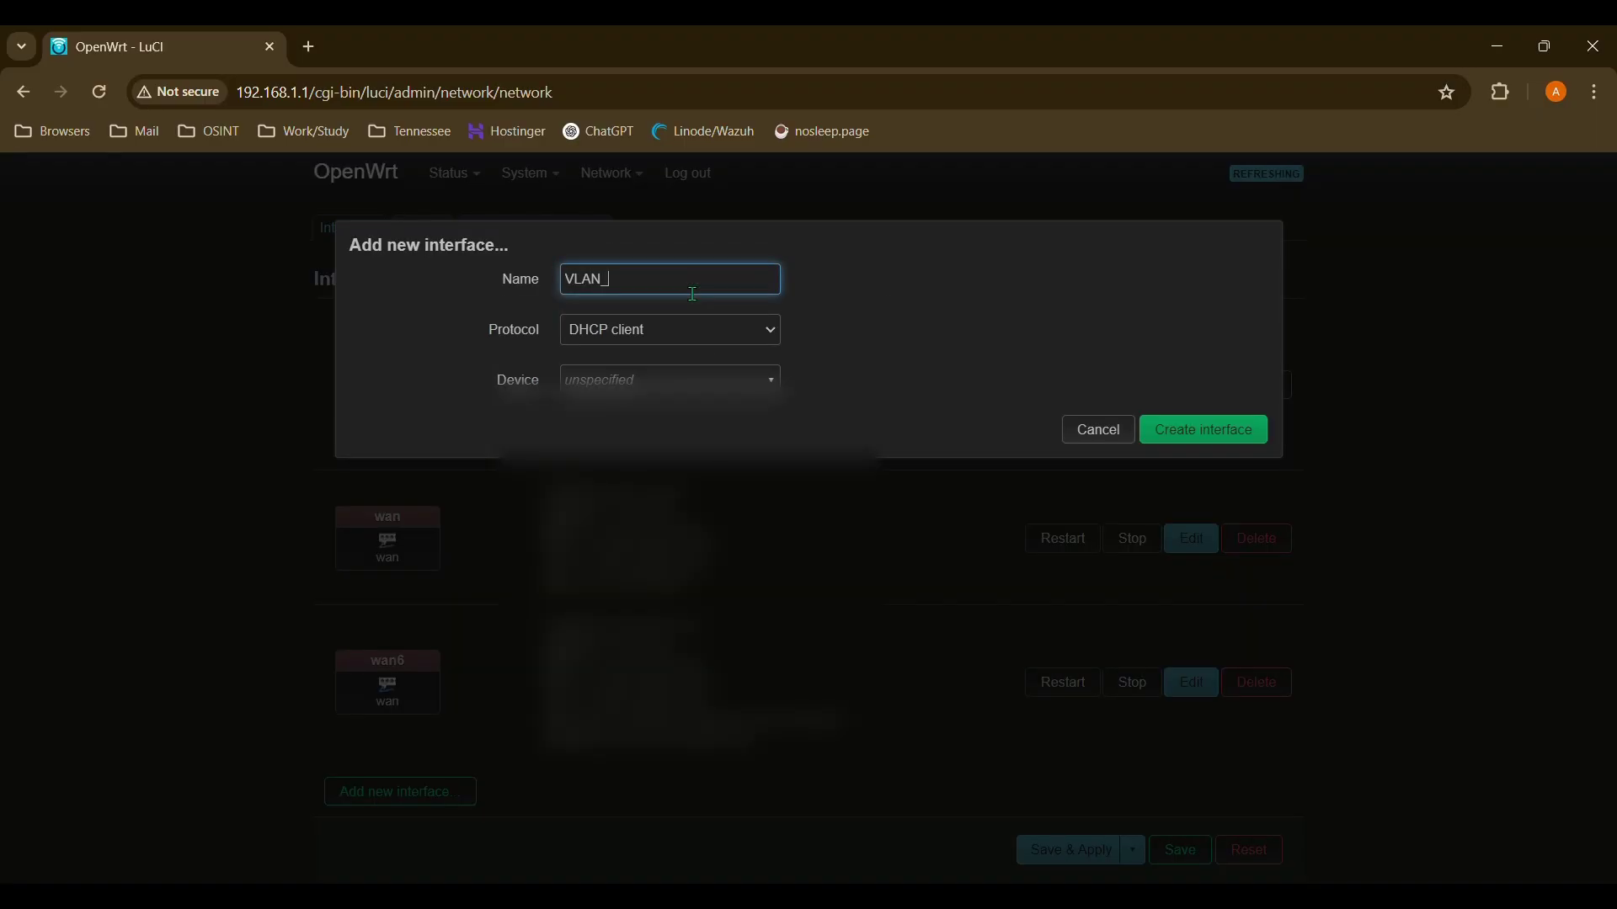
type("int")
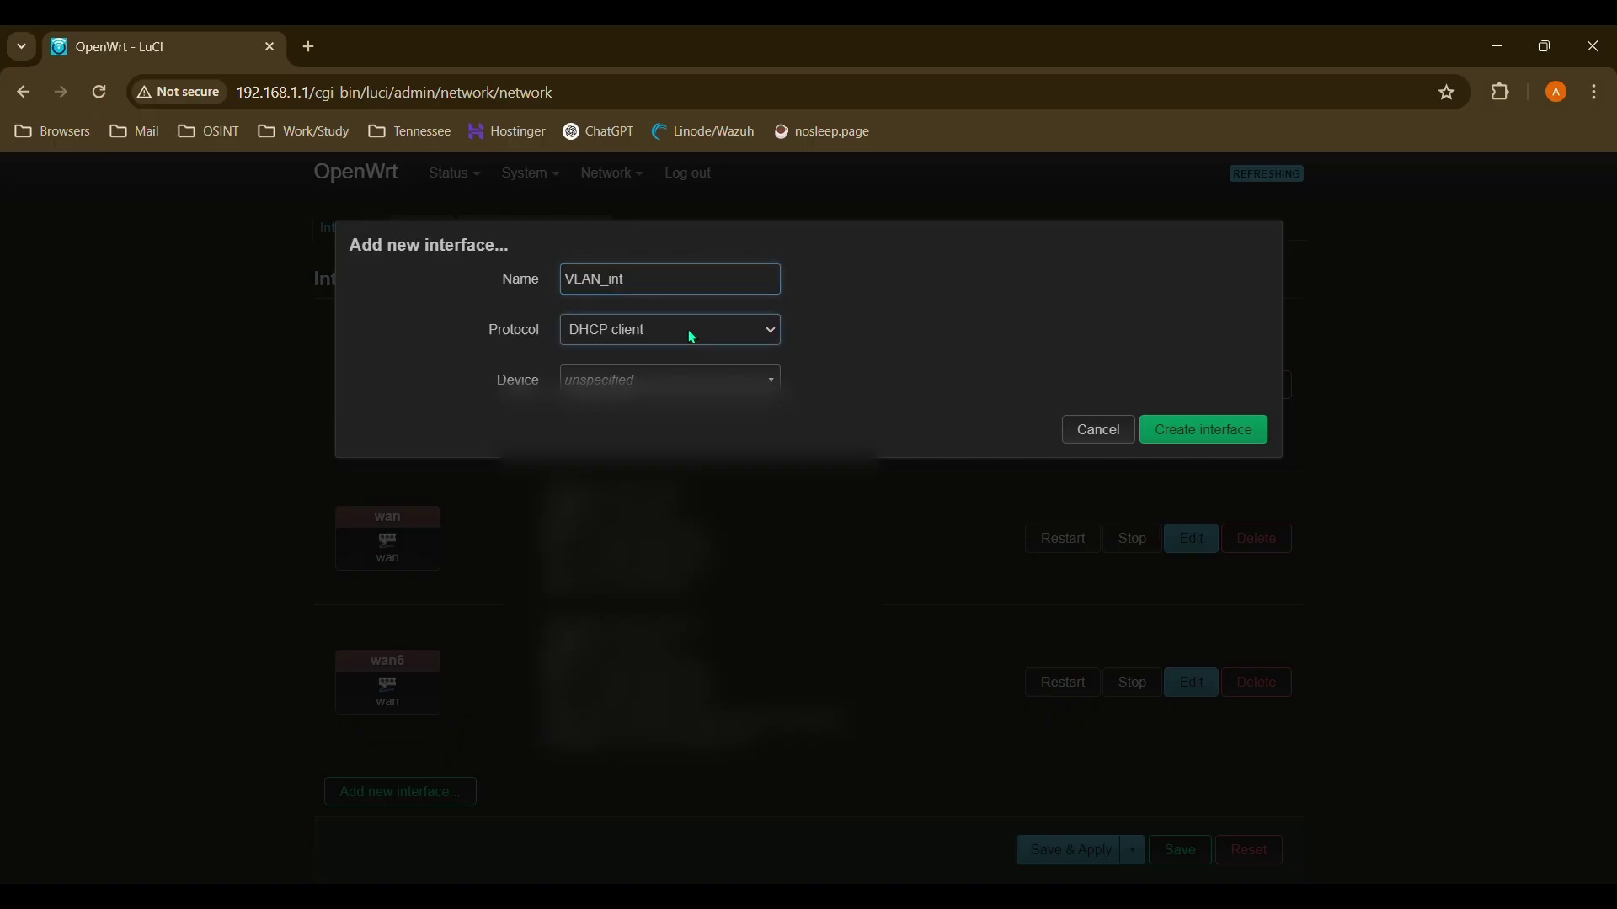
left_click(689, 330)
key("Up")
left_click(720, 389)
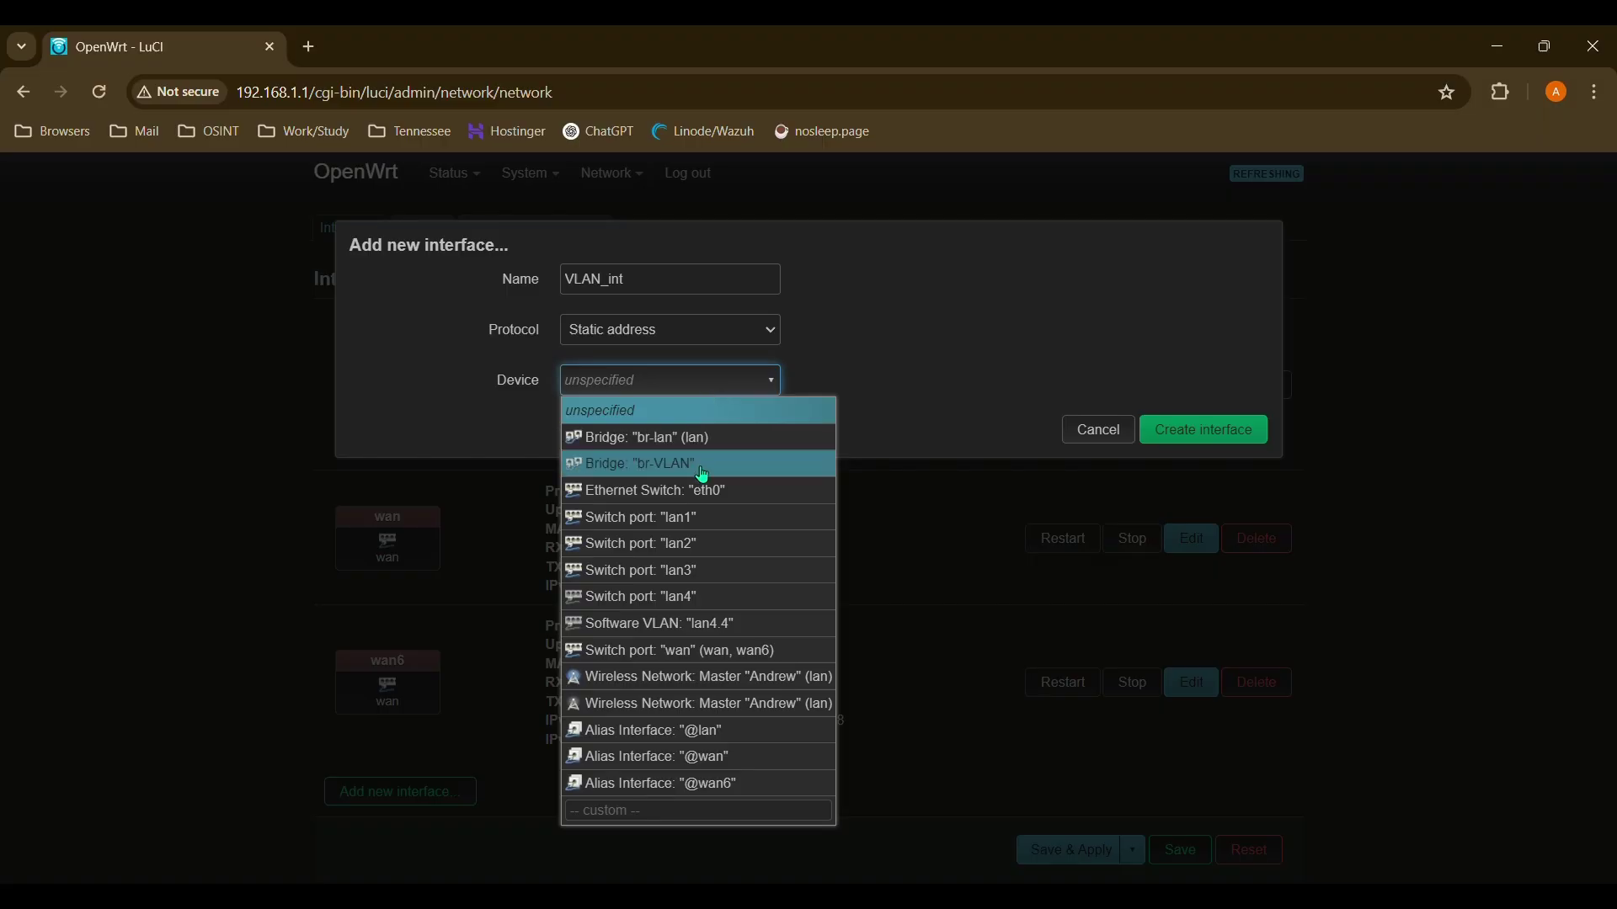
left_click(702, 465)
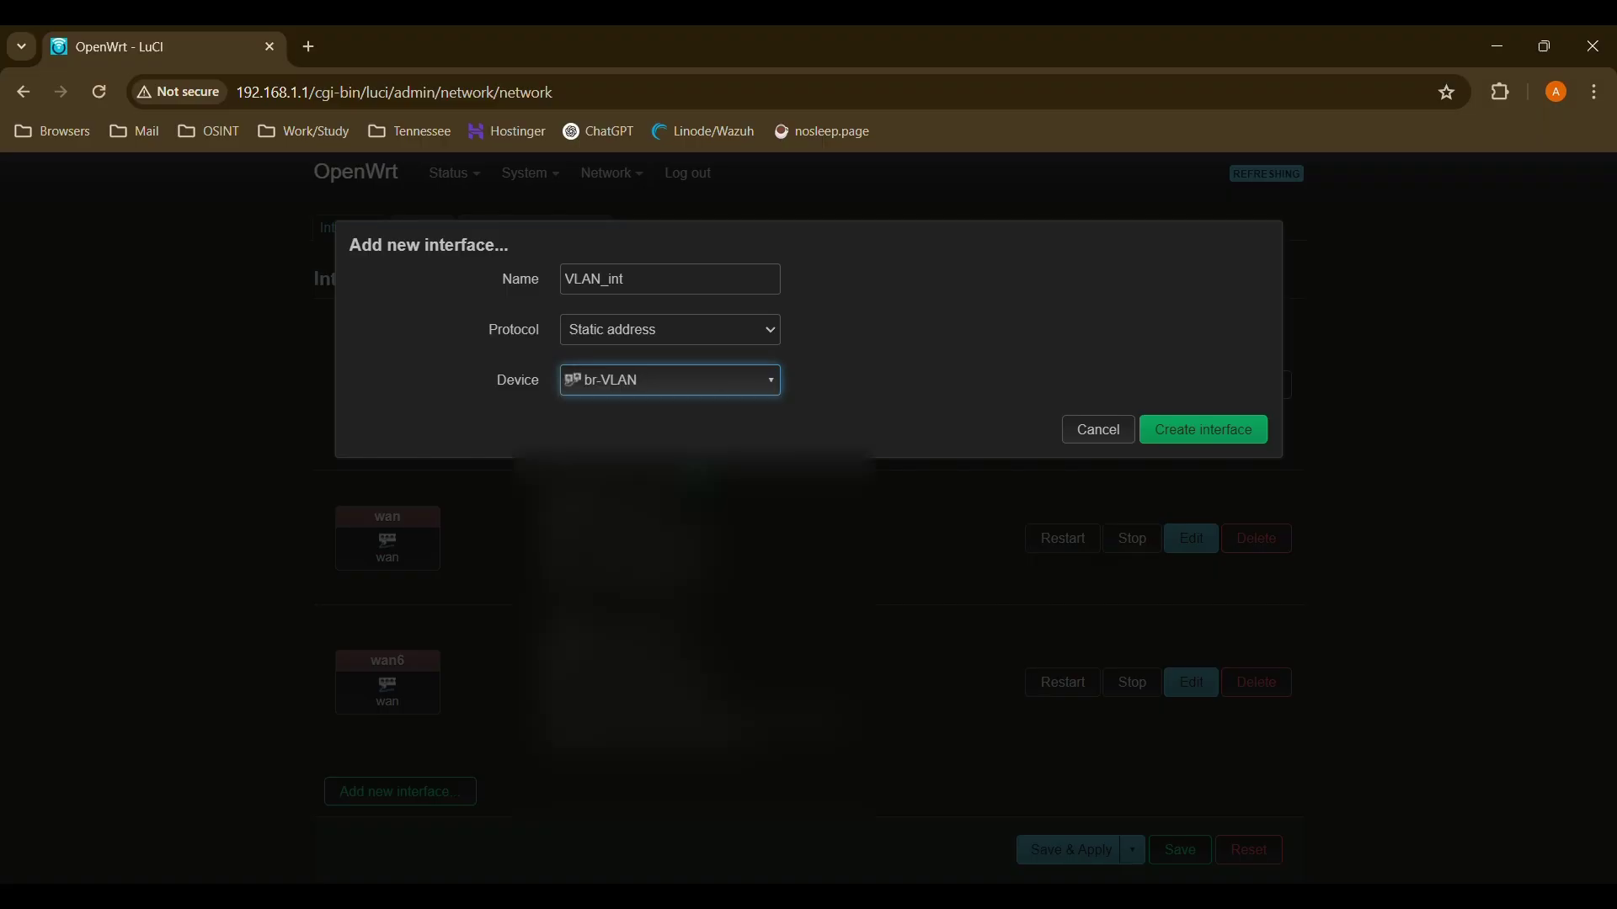
- Create VLAN_int and give it IPv4 address 192.168.4.1 with netmask 255.255.255.0
left_click(1196, 432)
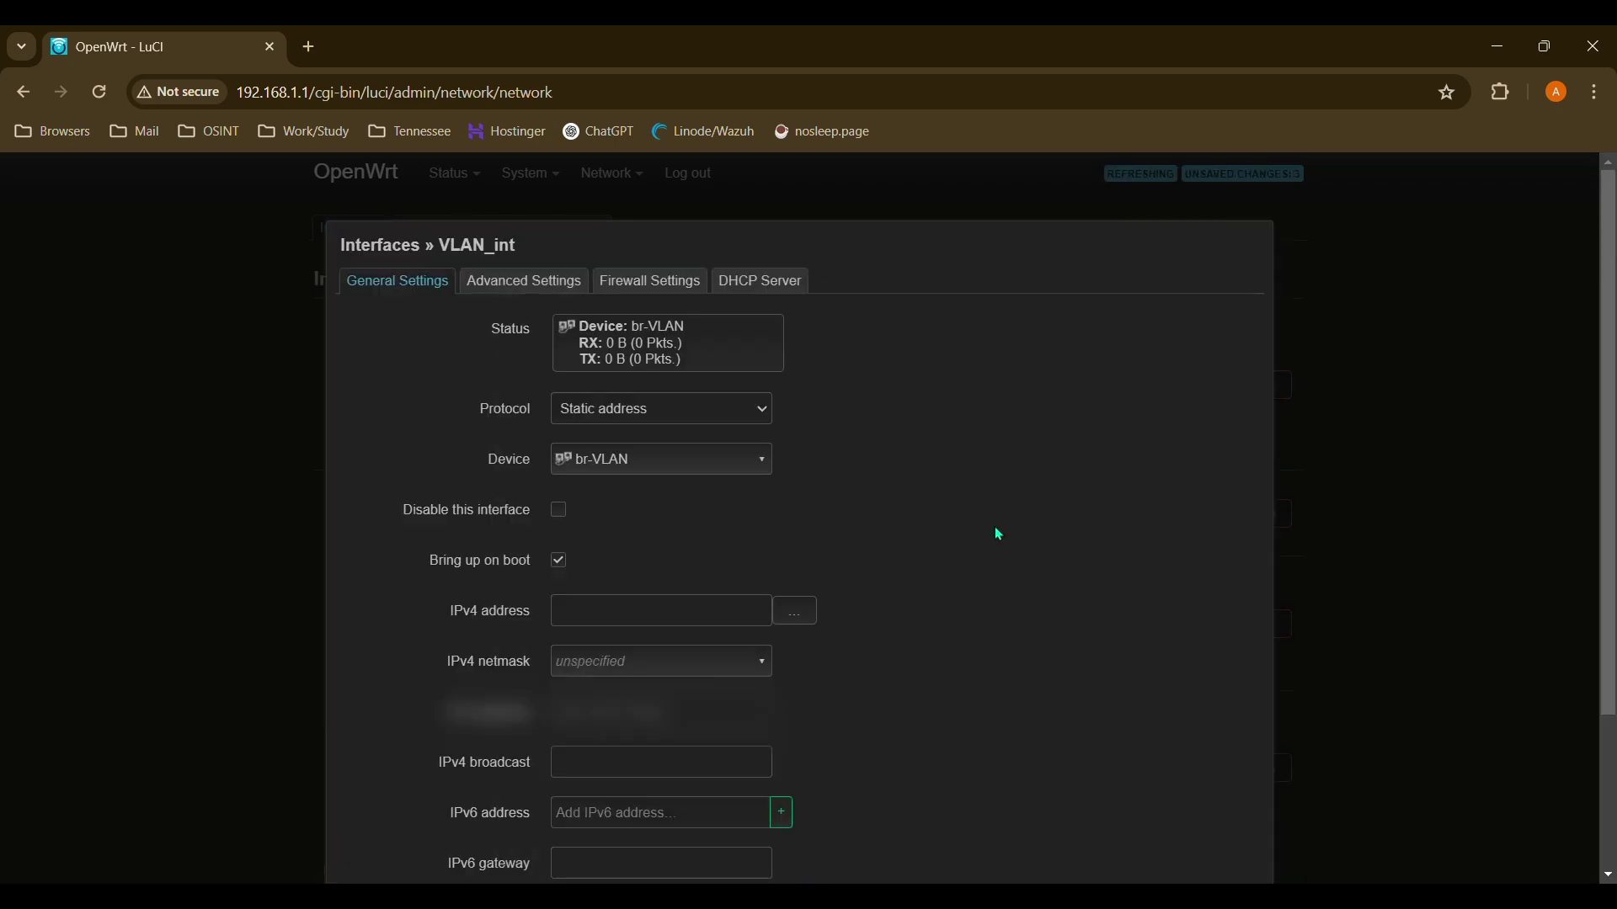
scroll(987, 530, "down", 1)
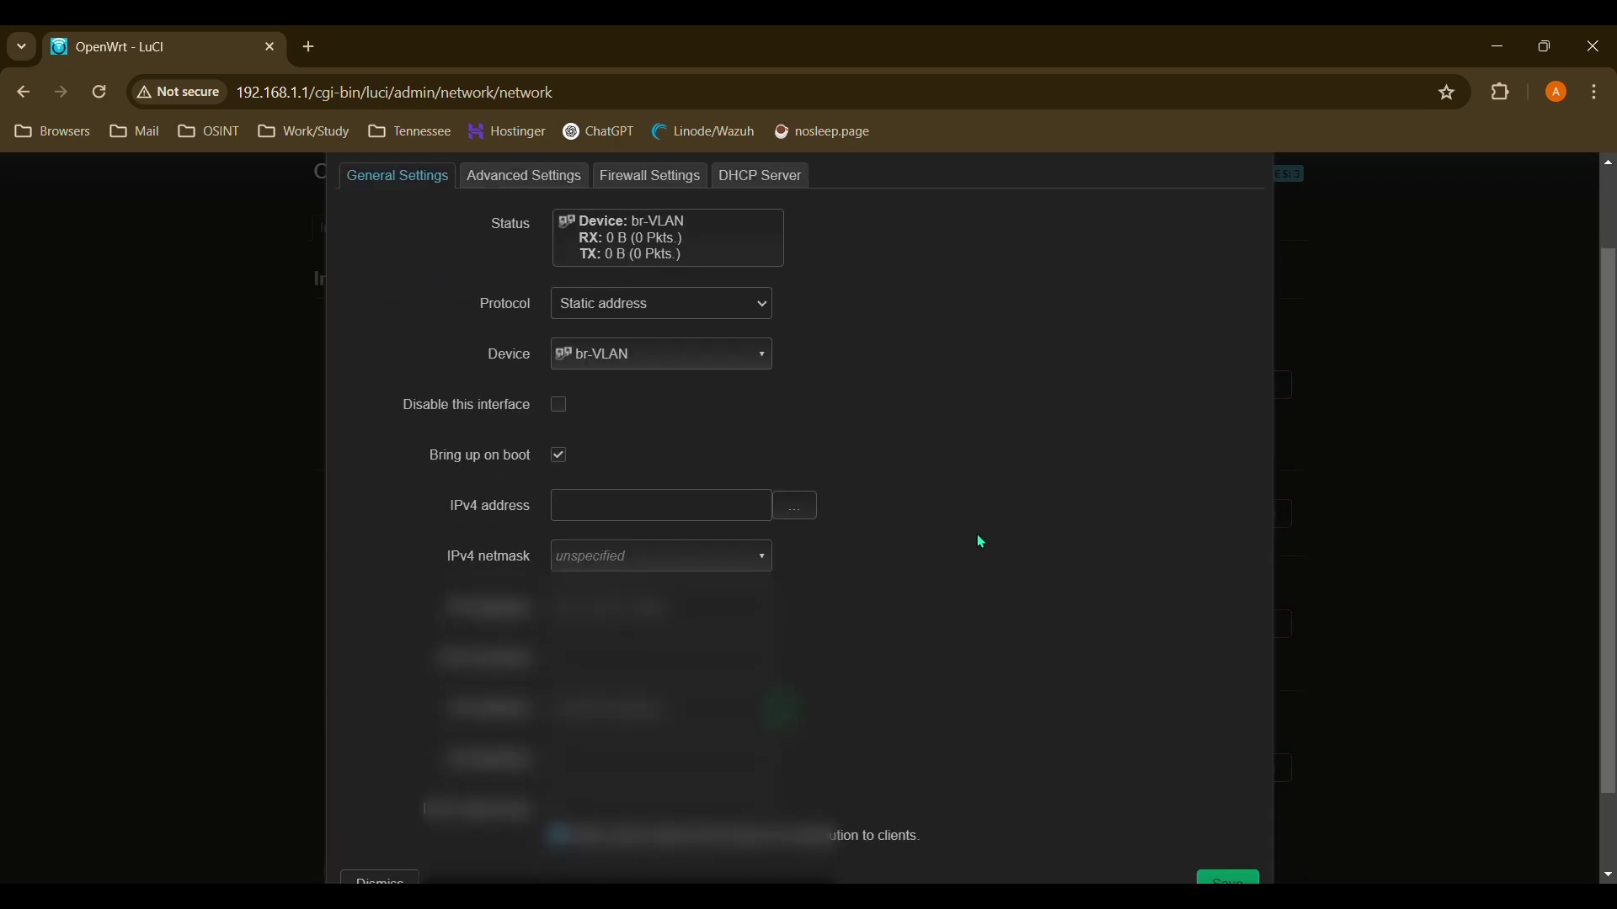
left_click(690, 521)
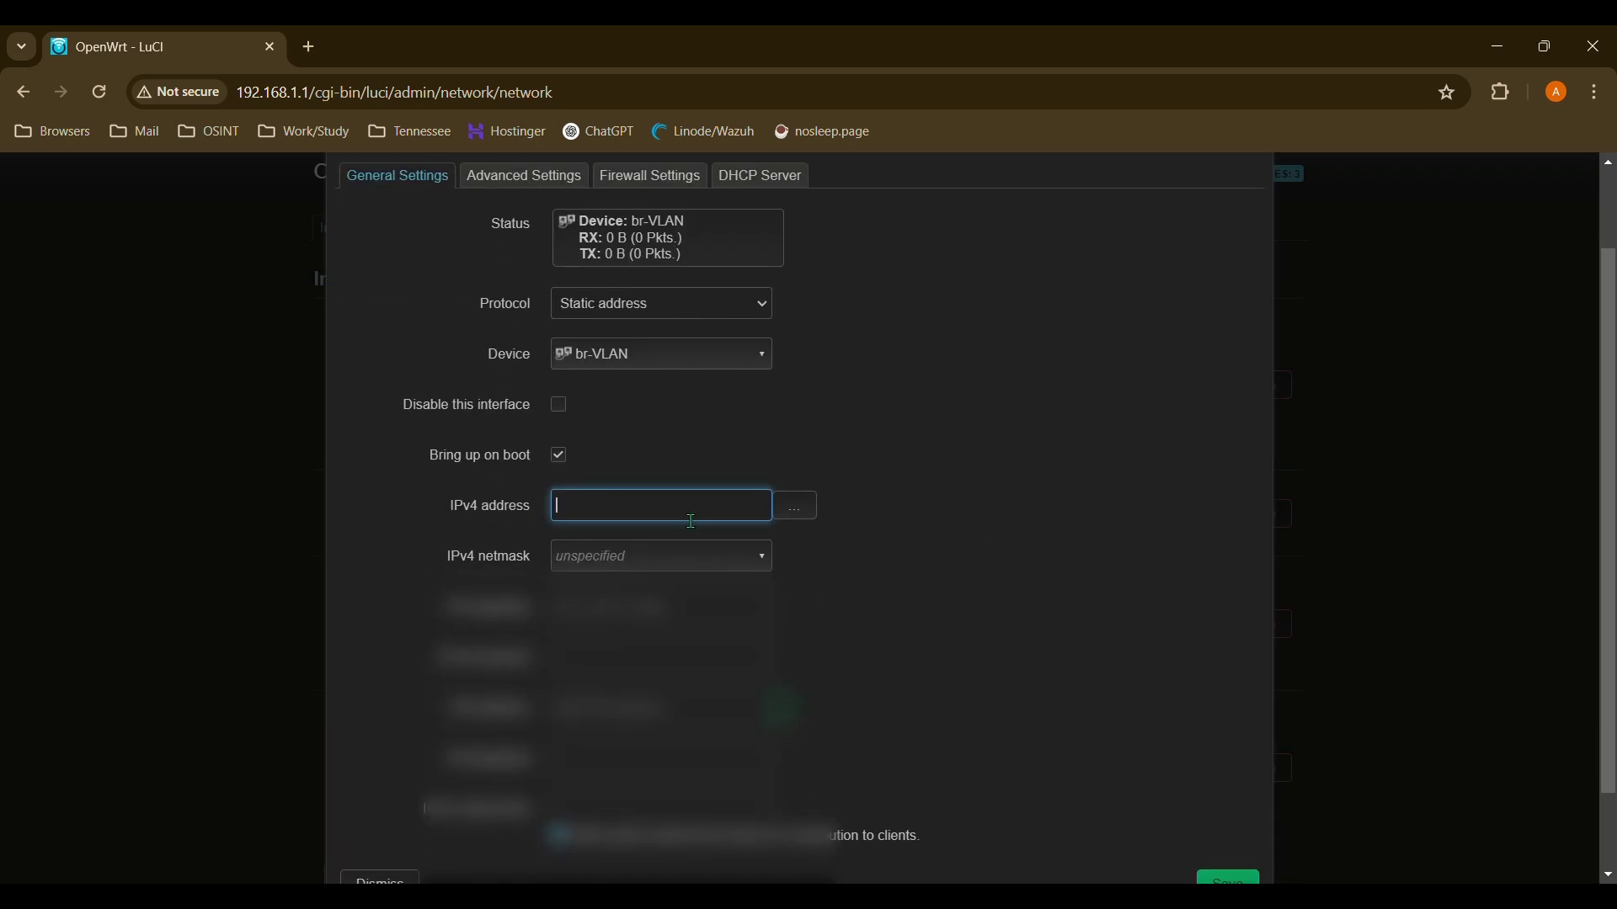
scroll(679, 508, "up", 1)
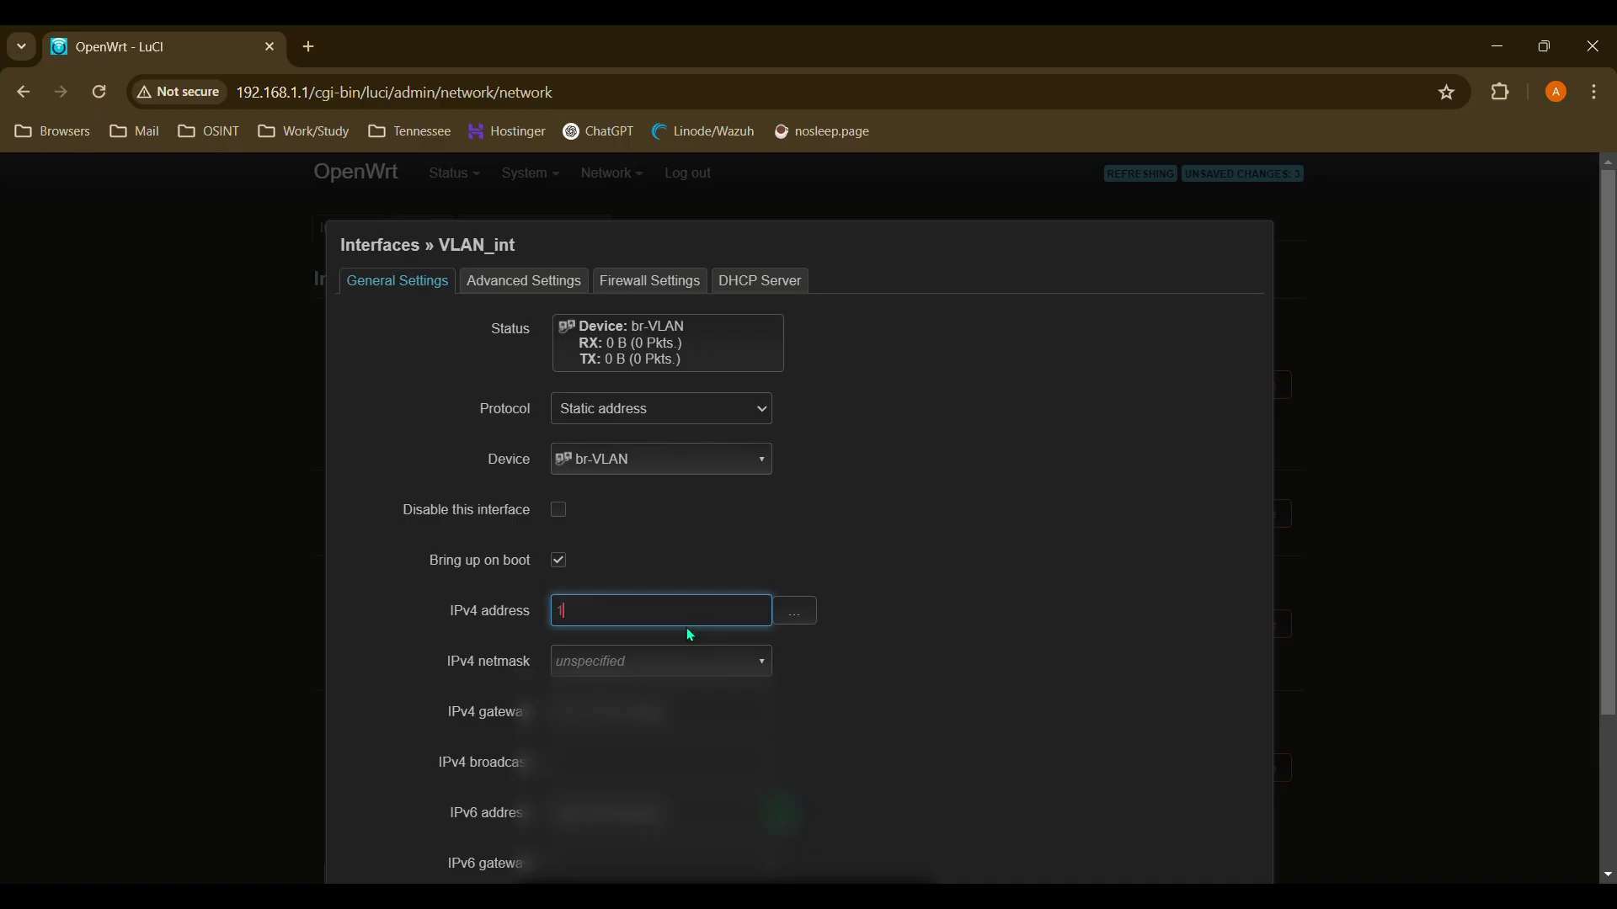
type("92.16")
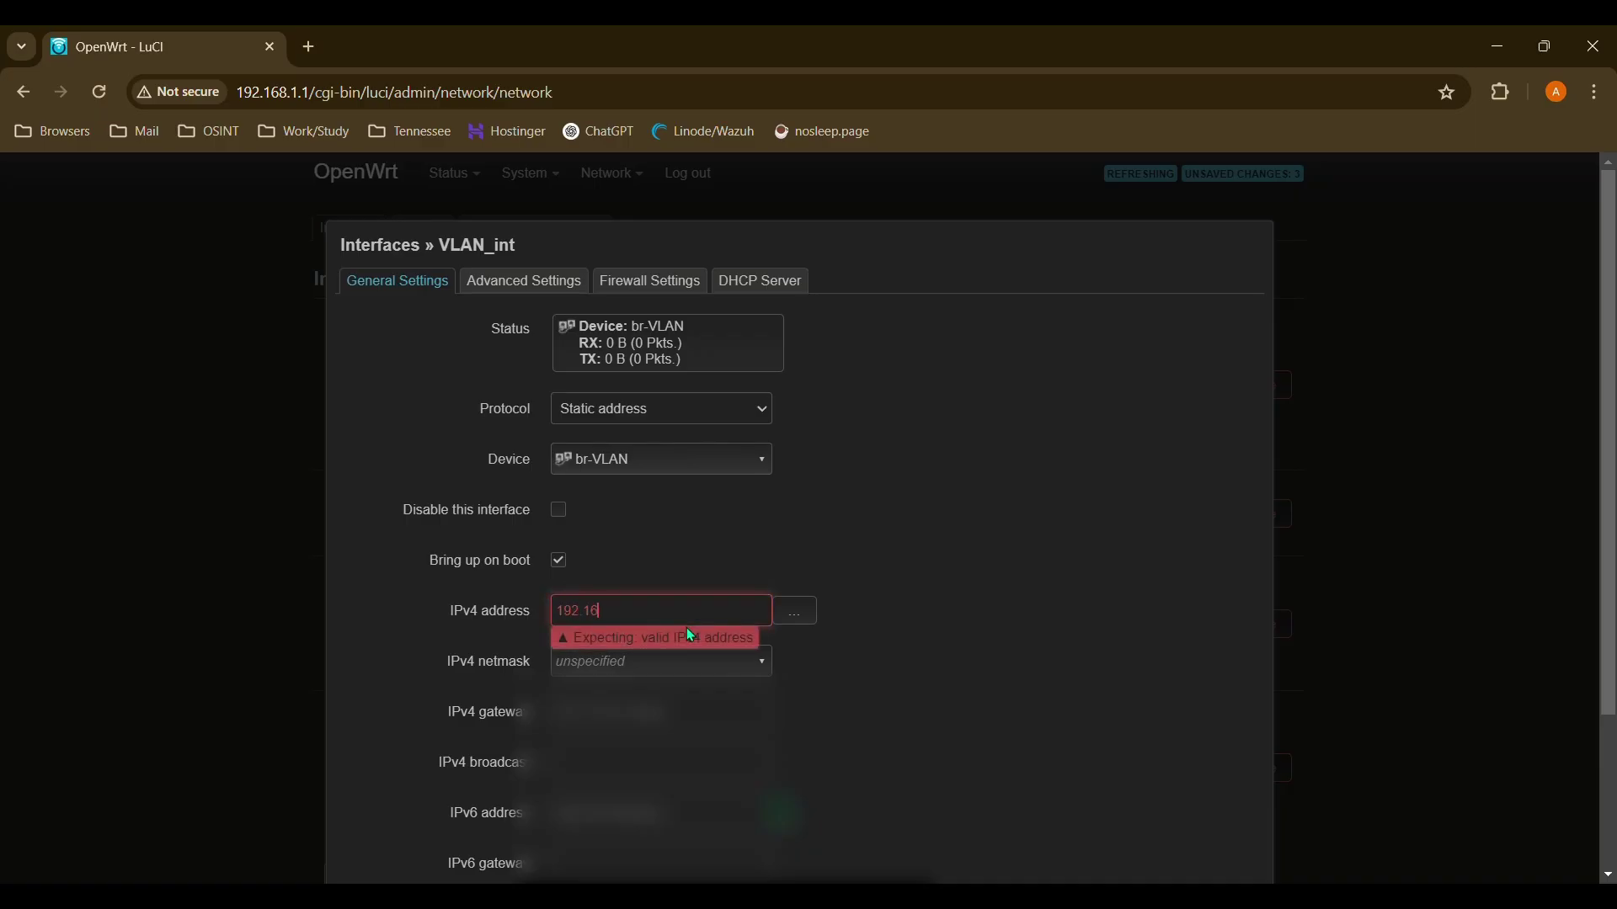
type("8.4.1")
left_click(703, 671)
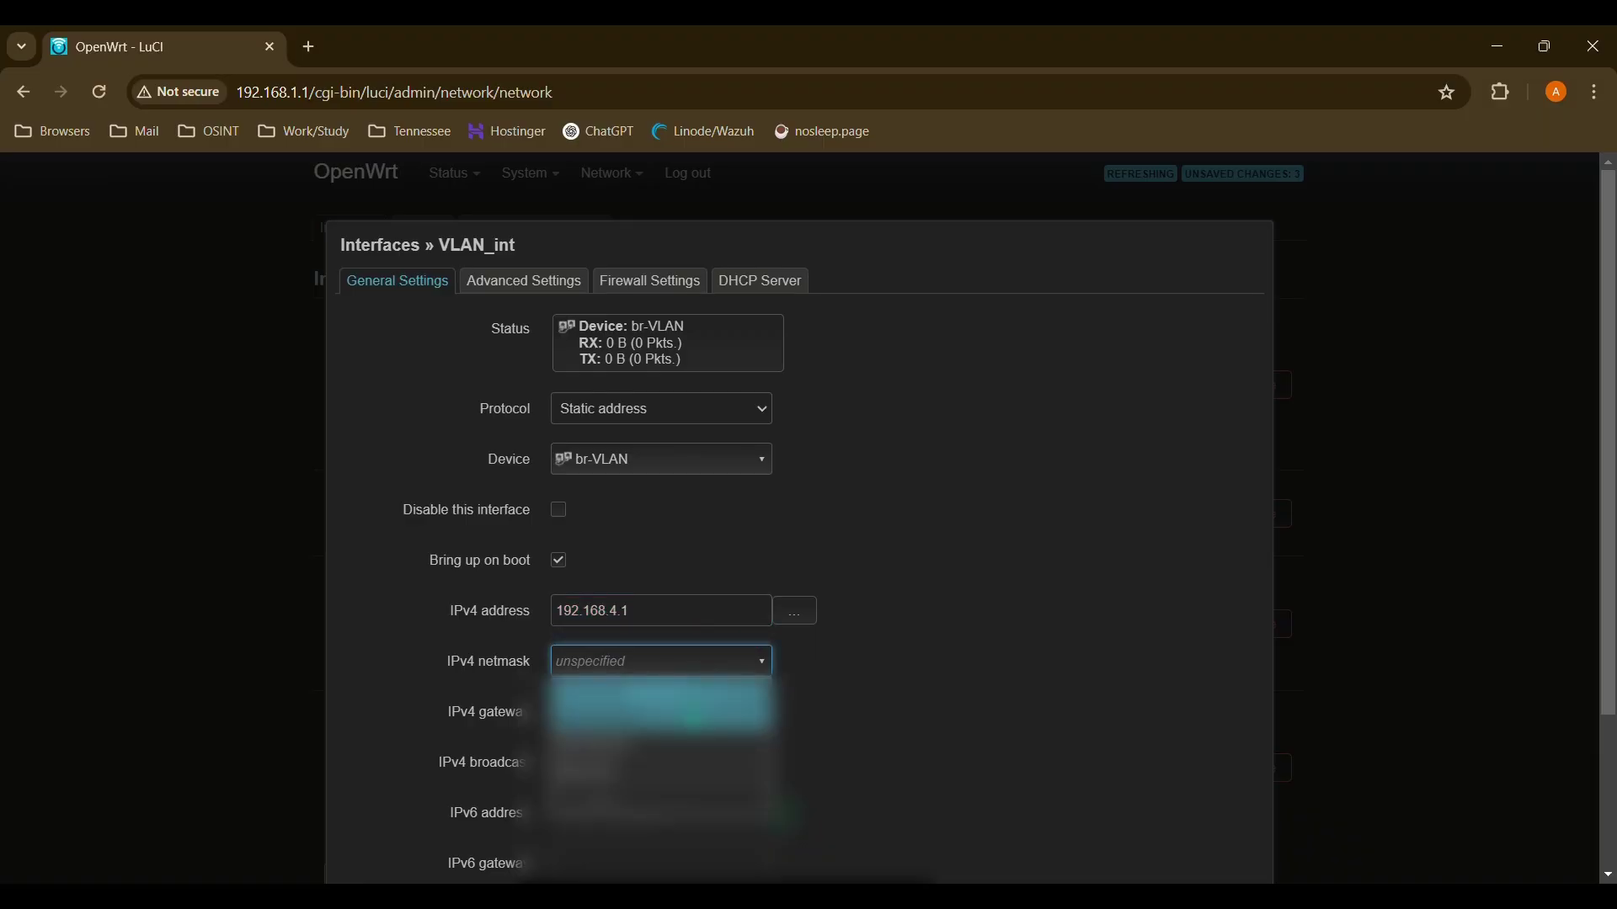
left_click(692, 711)
scroll(708, 686, "down", 1)
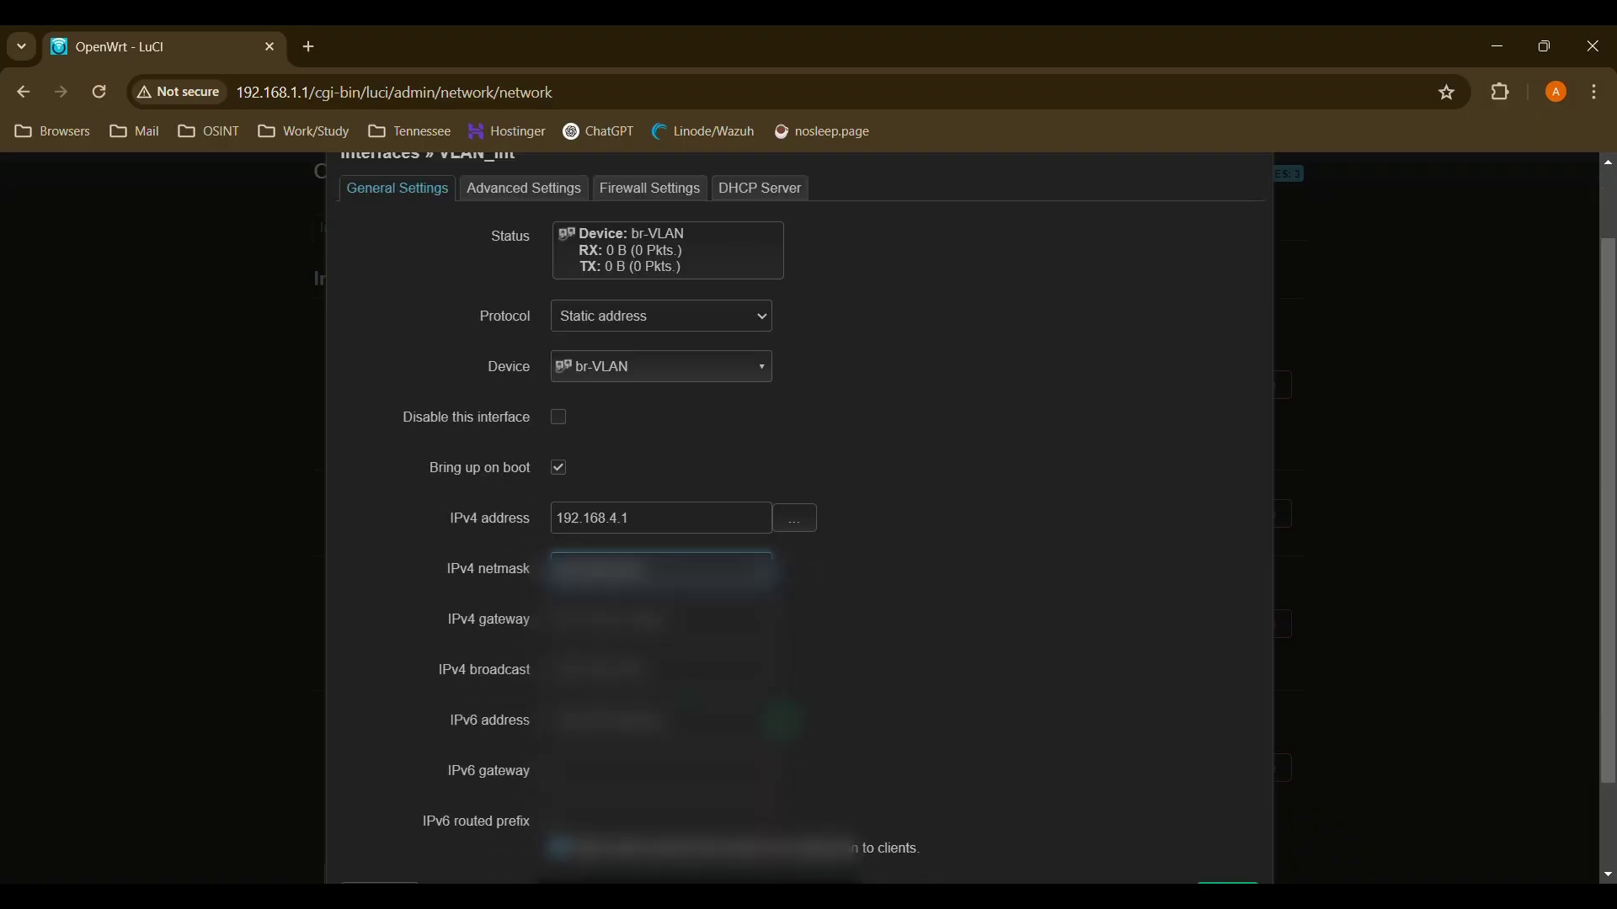
scroll(800, 518, "down", 1)
scroll(800, 518, "up", 1)
scroll(791, 295, "up", 1)
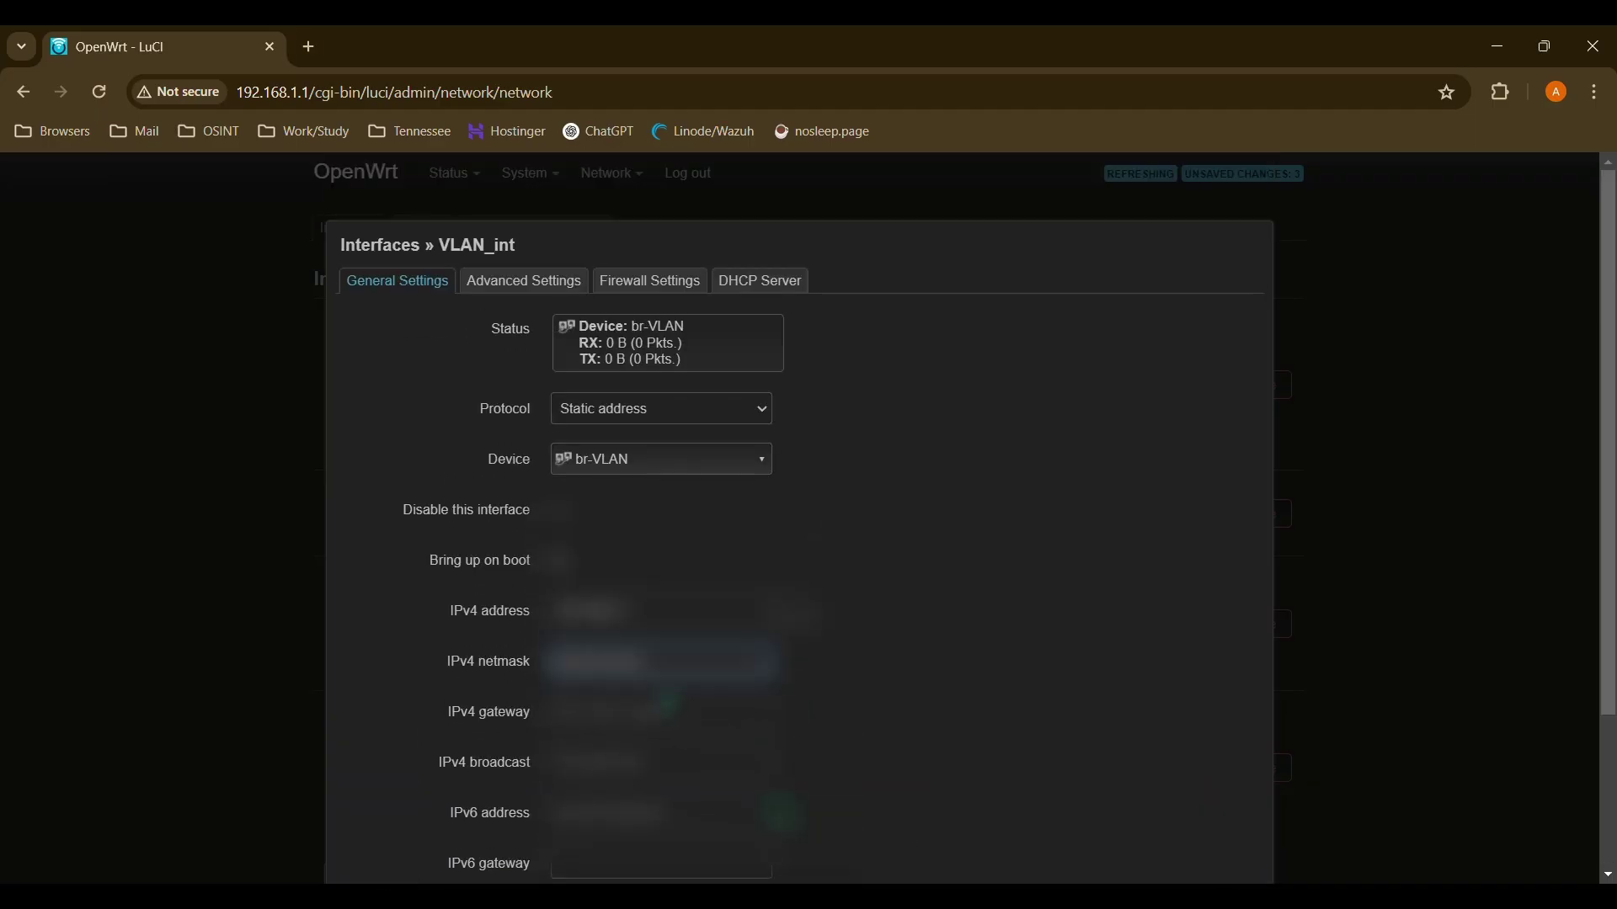
- Enable the default DHCP server on VLAN_int, save it, and apply the pending changes
left_click(779, 286)
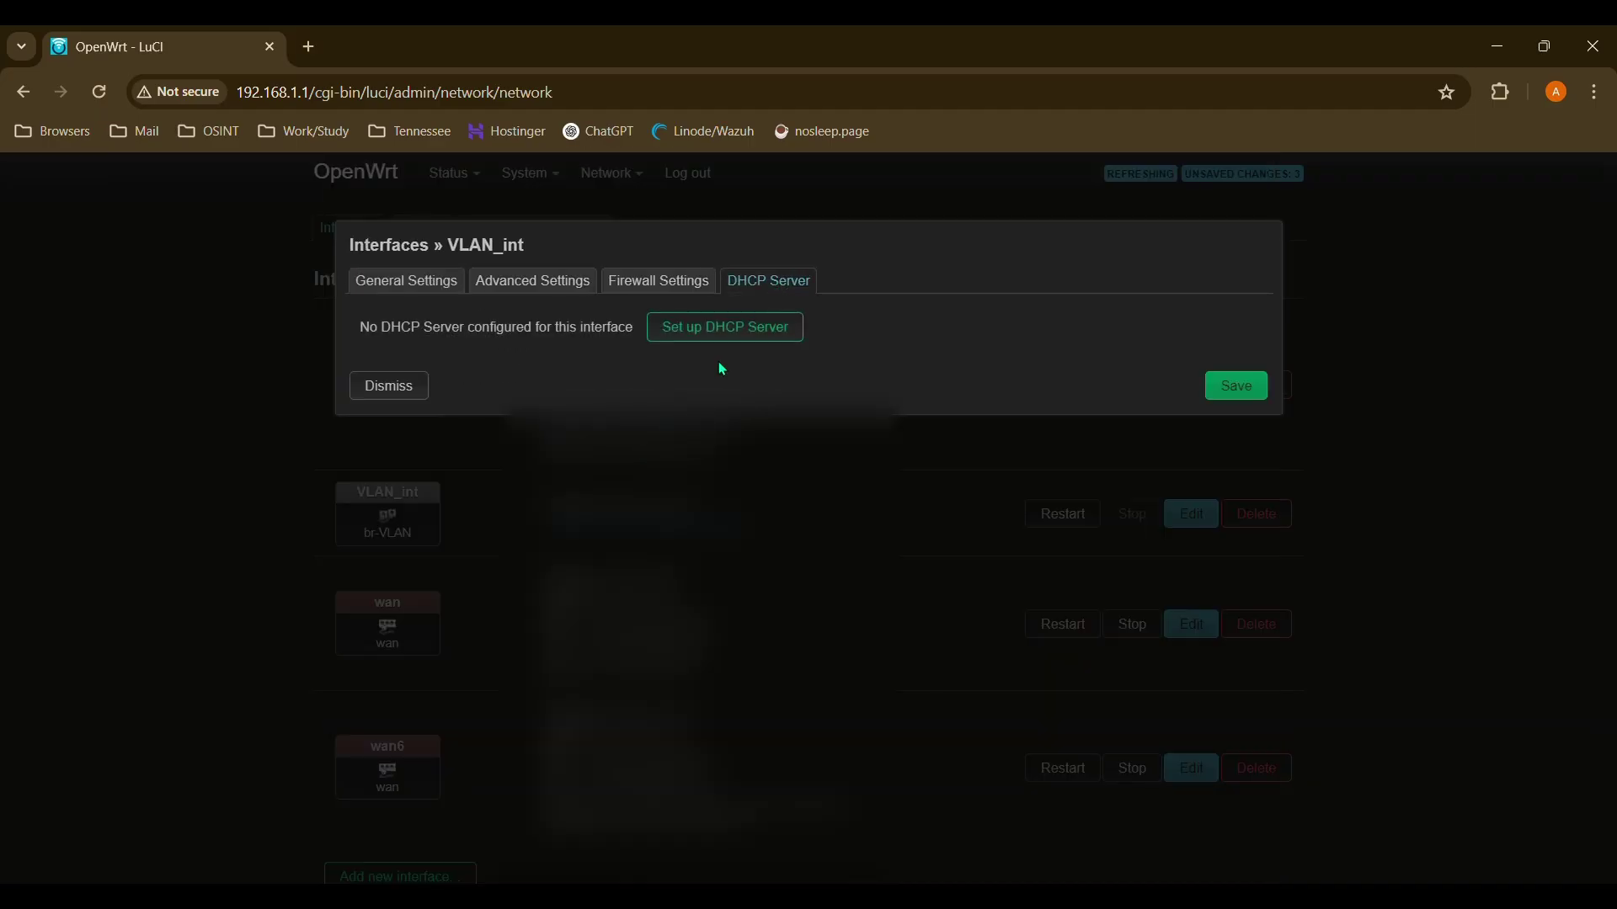
left_click(735, 337)
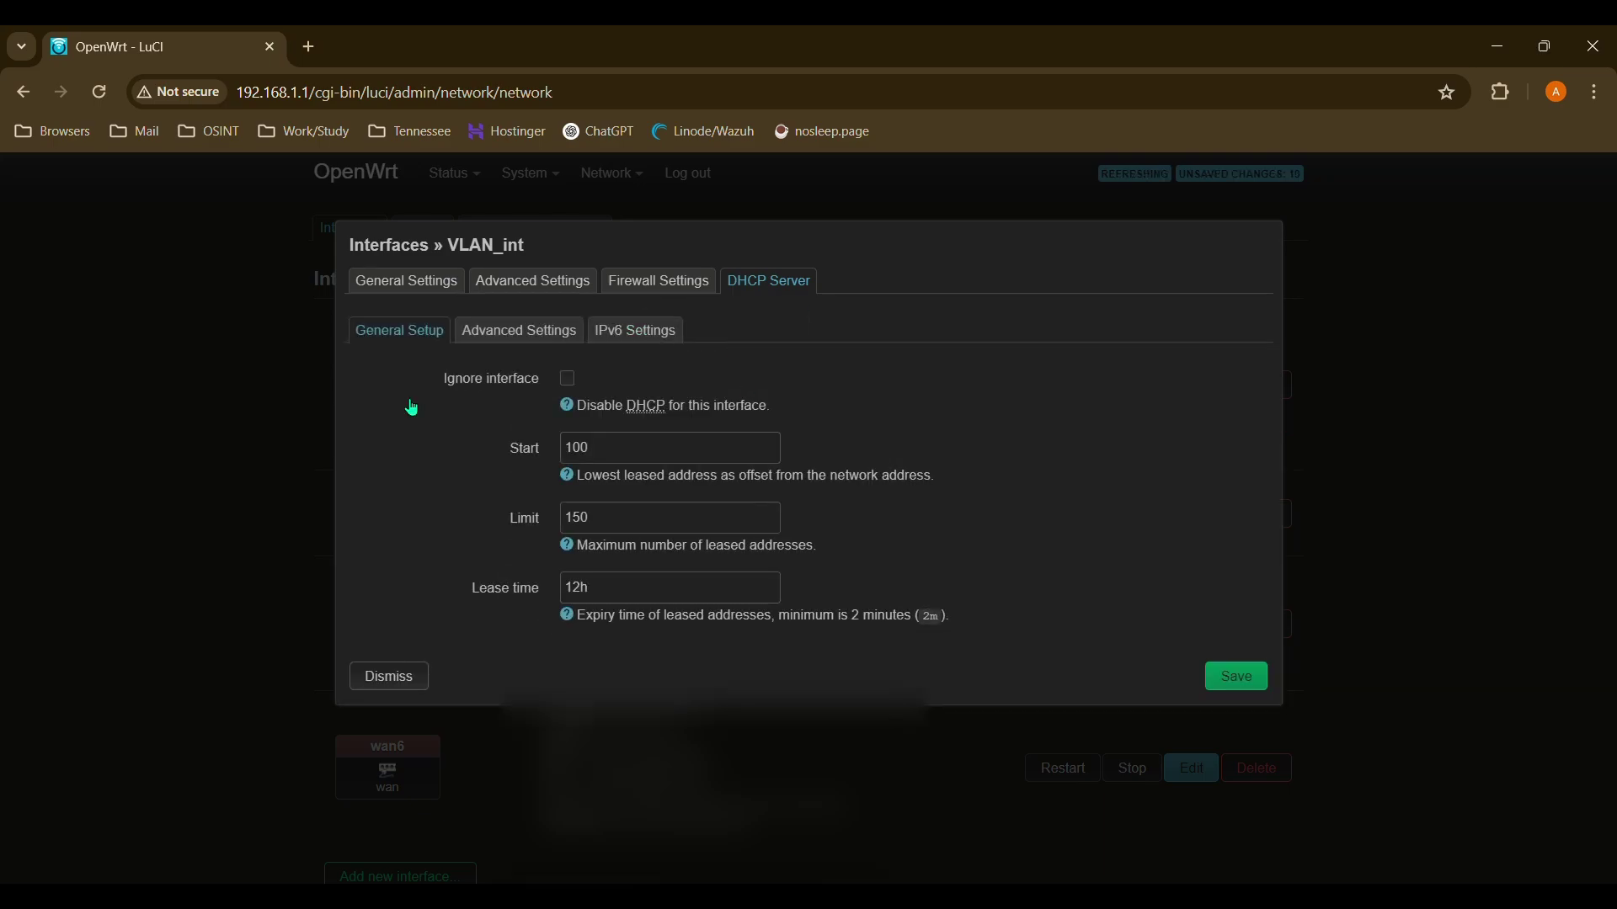
left_click(1236, 677)
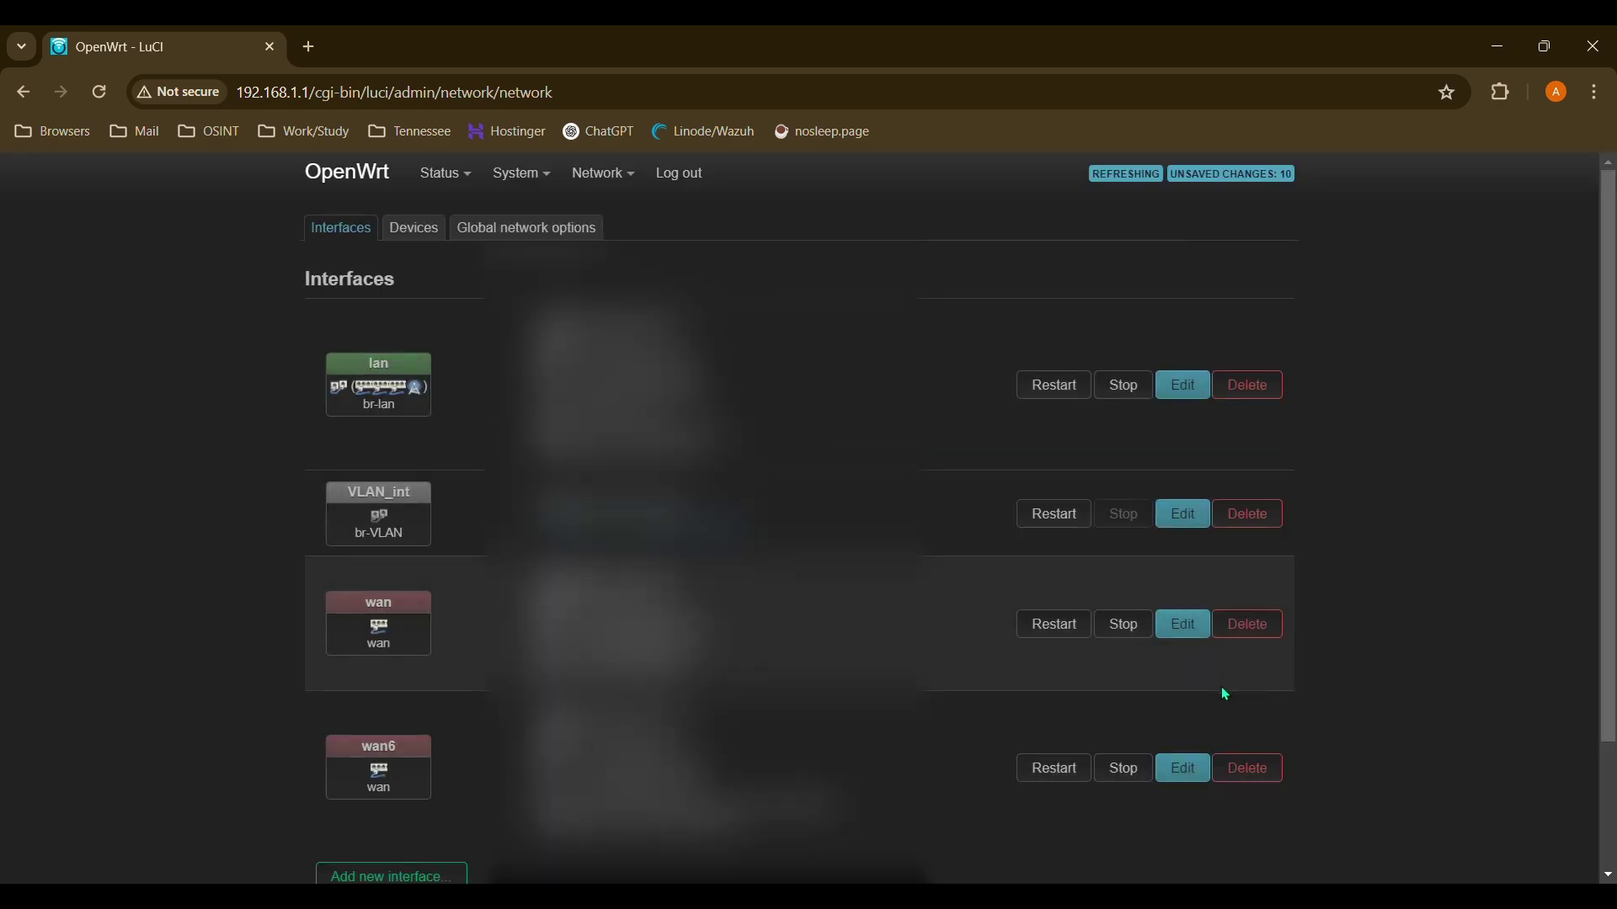
scroll(1036, 660, "down", 2)
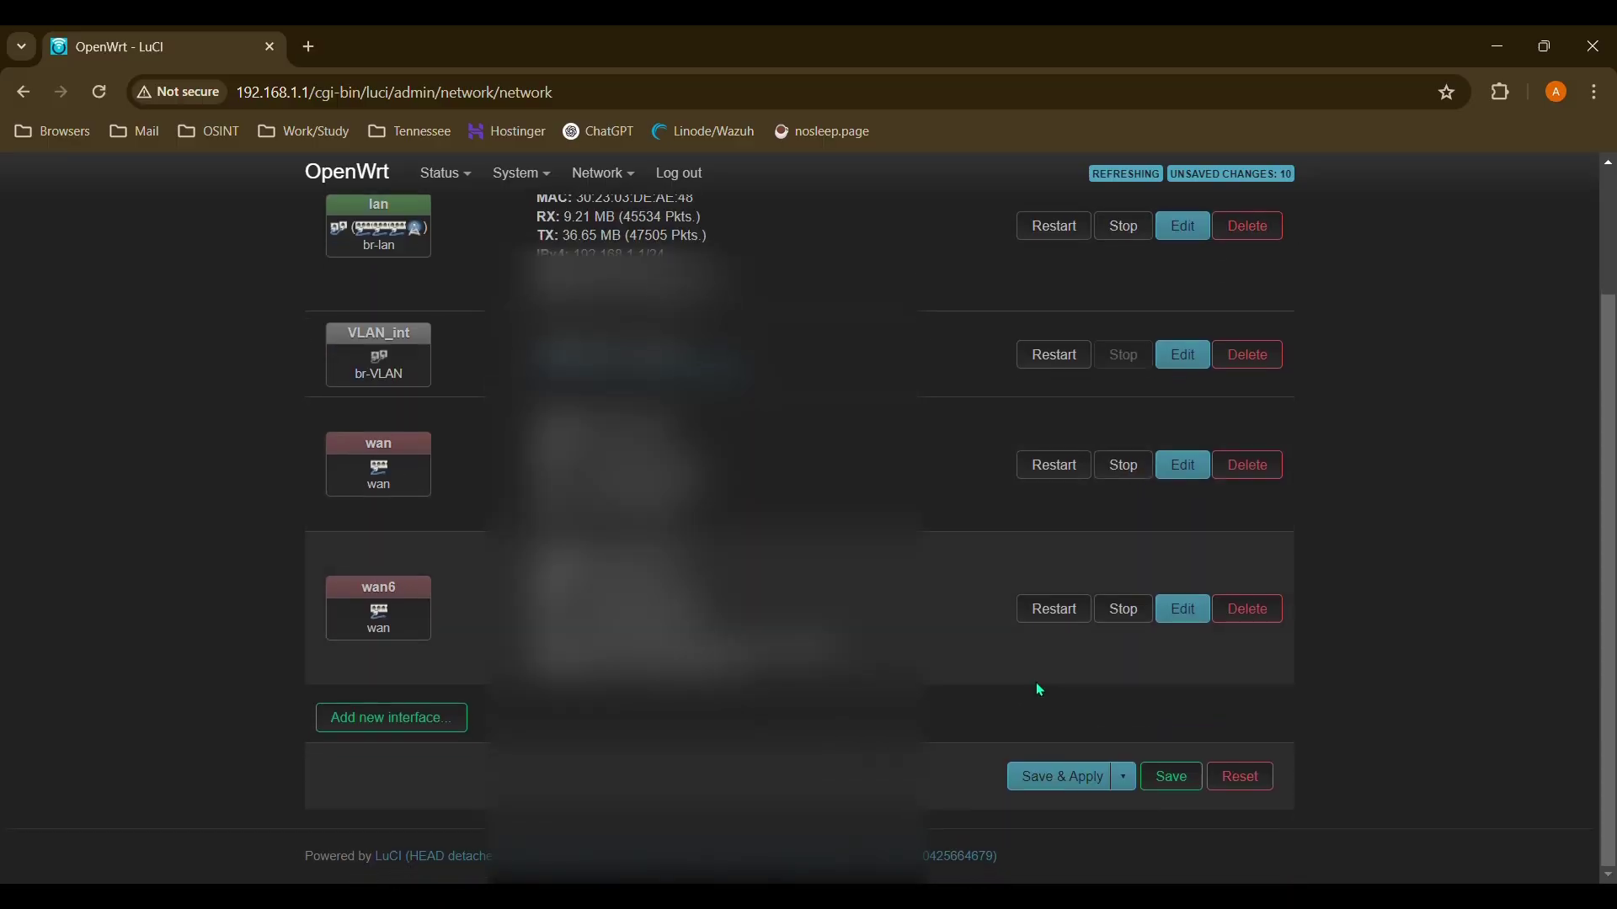
left_click(1078, 783)
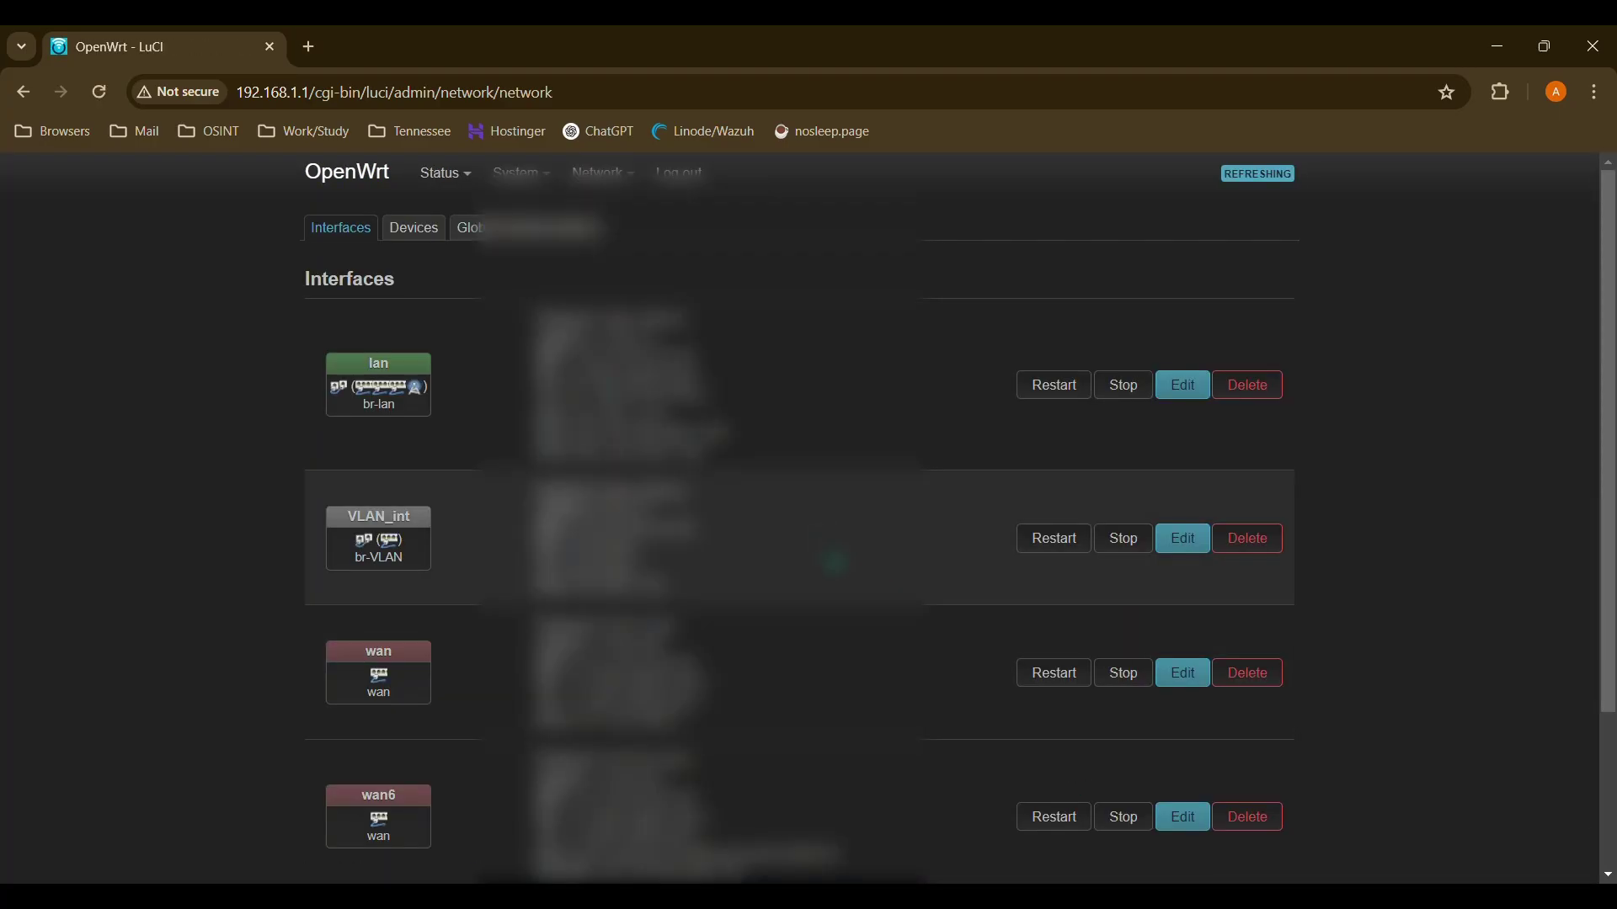
scroll(834, 563, "down", 3)
scroll(842, 564, "up", 3)
mouse_move(619, 194)
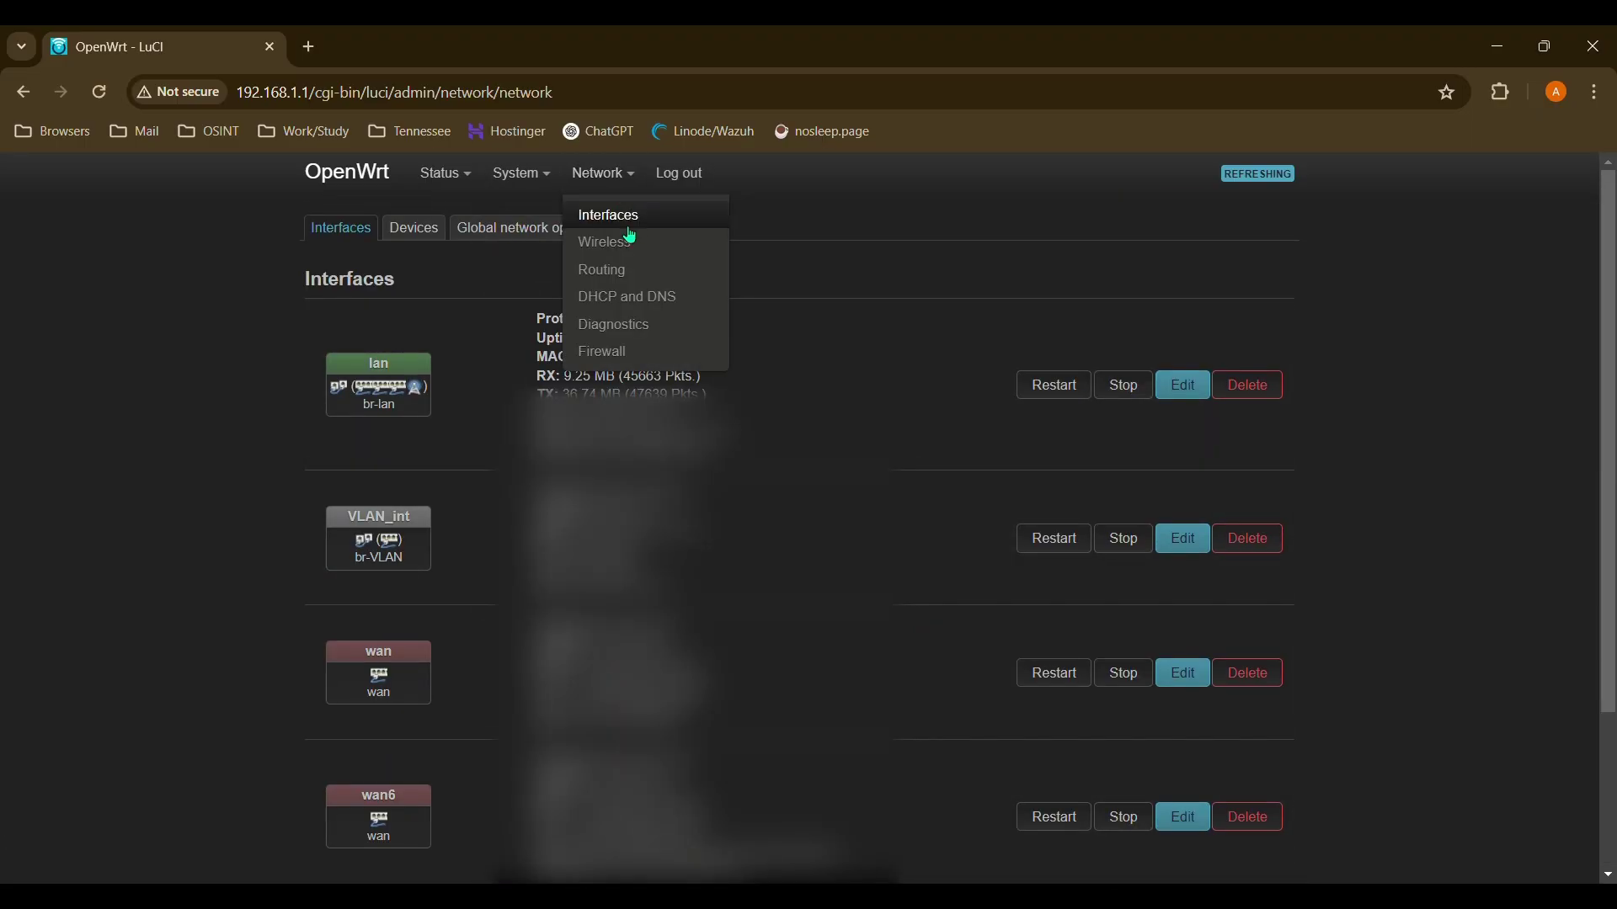
- Add a new firewall zone named VLAN
left_click(630, 352)
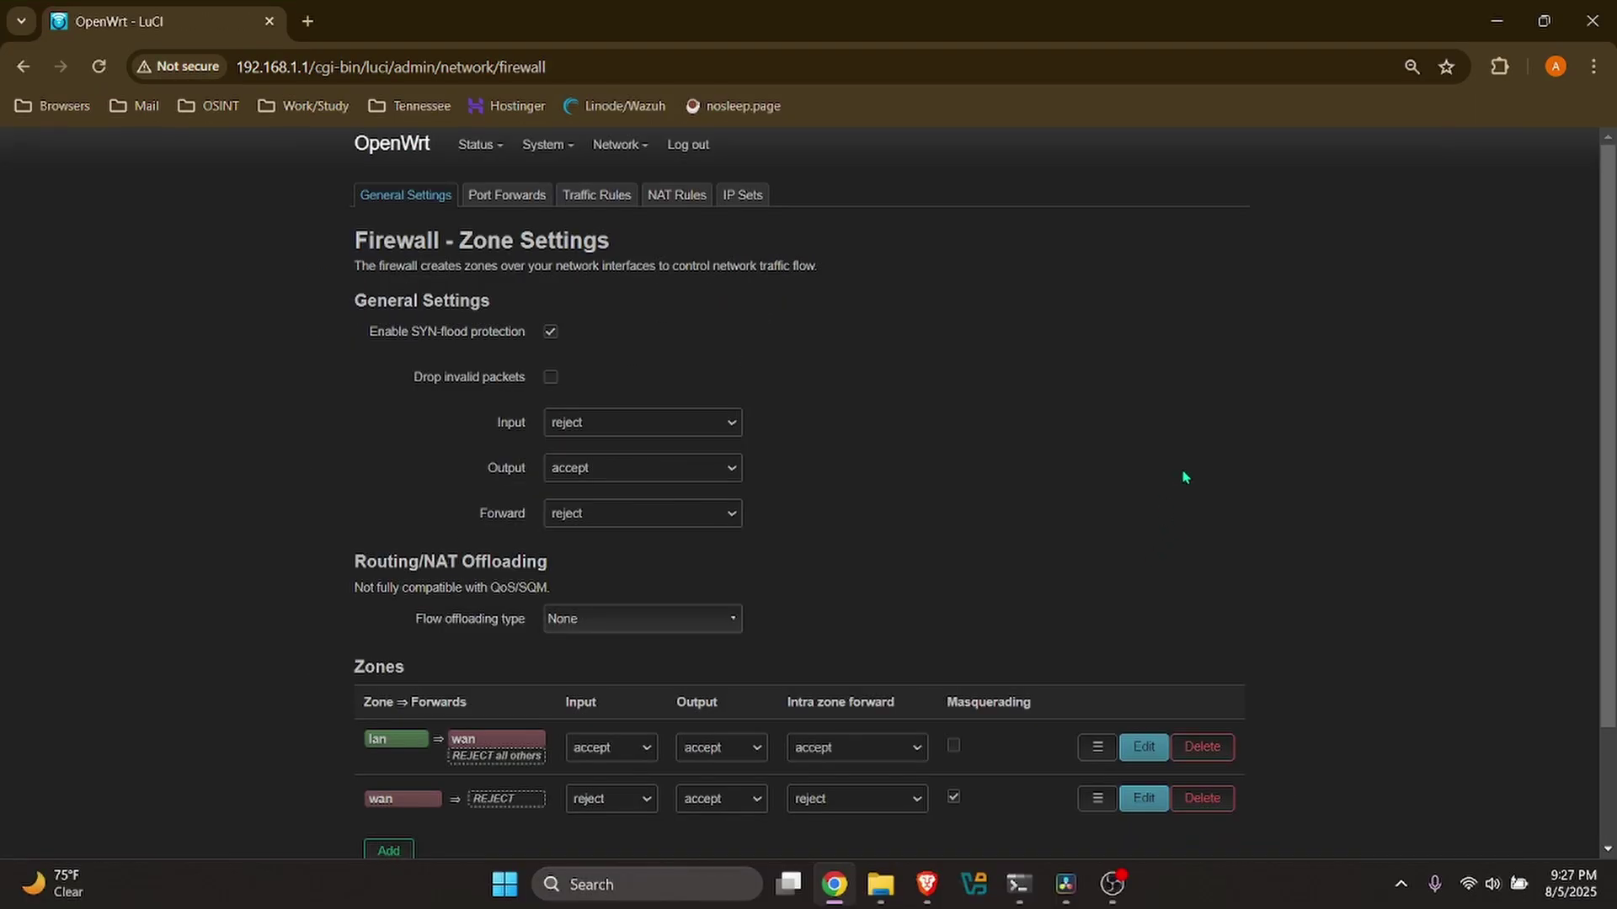
scroll(1069, 501, "down", 2)
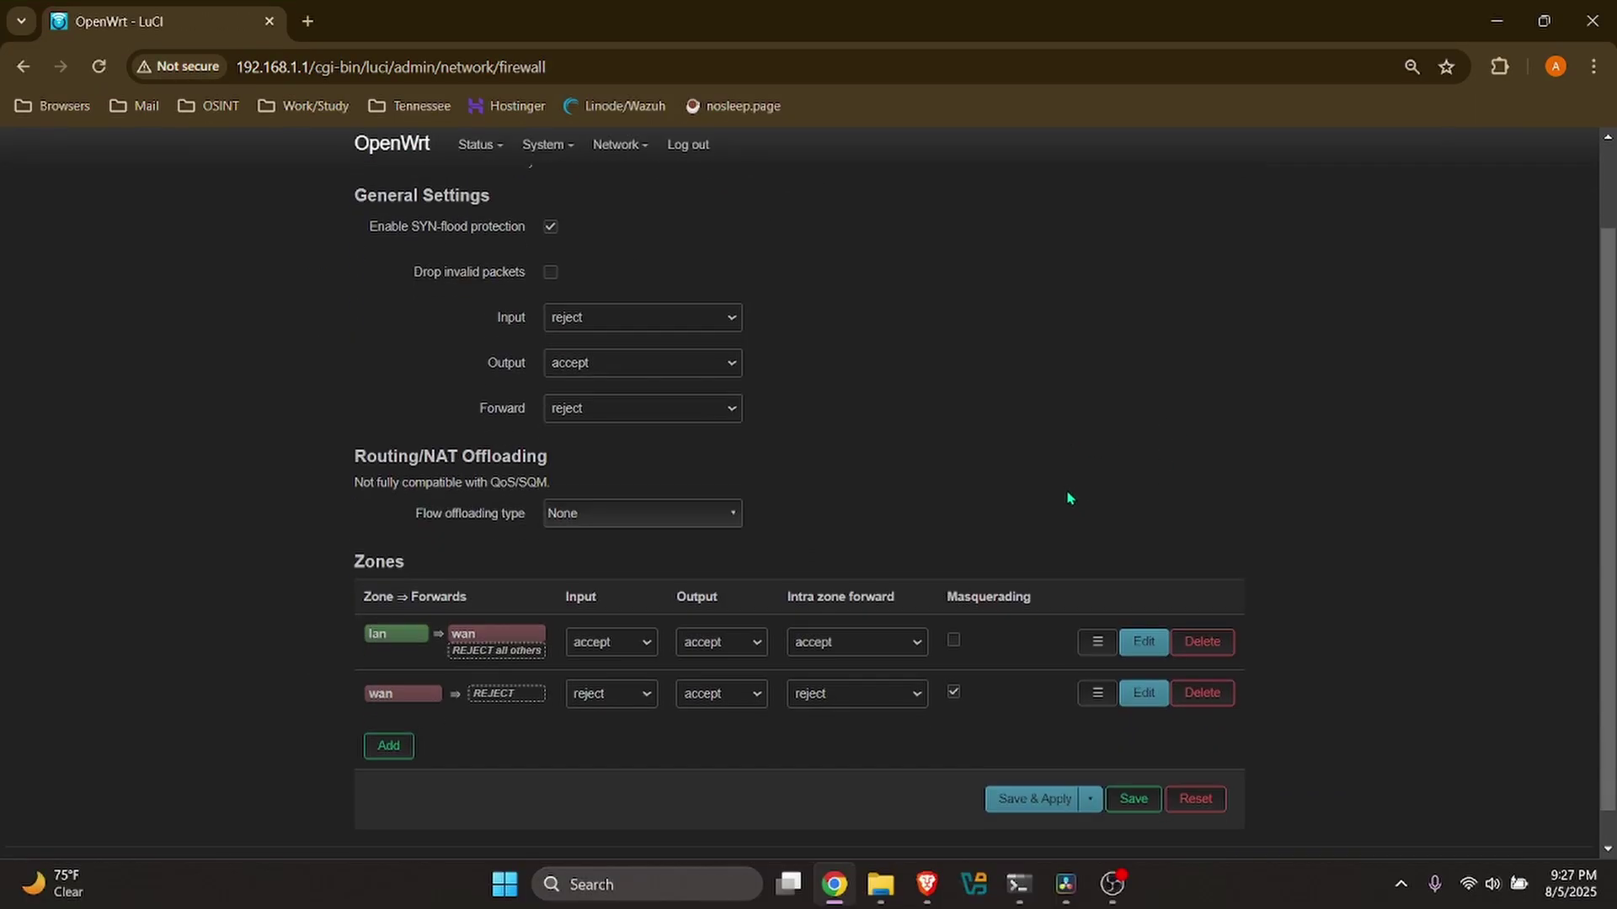
scroll(1065, 501, "up", 2)
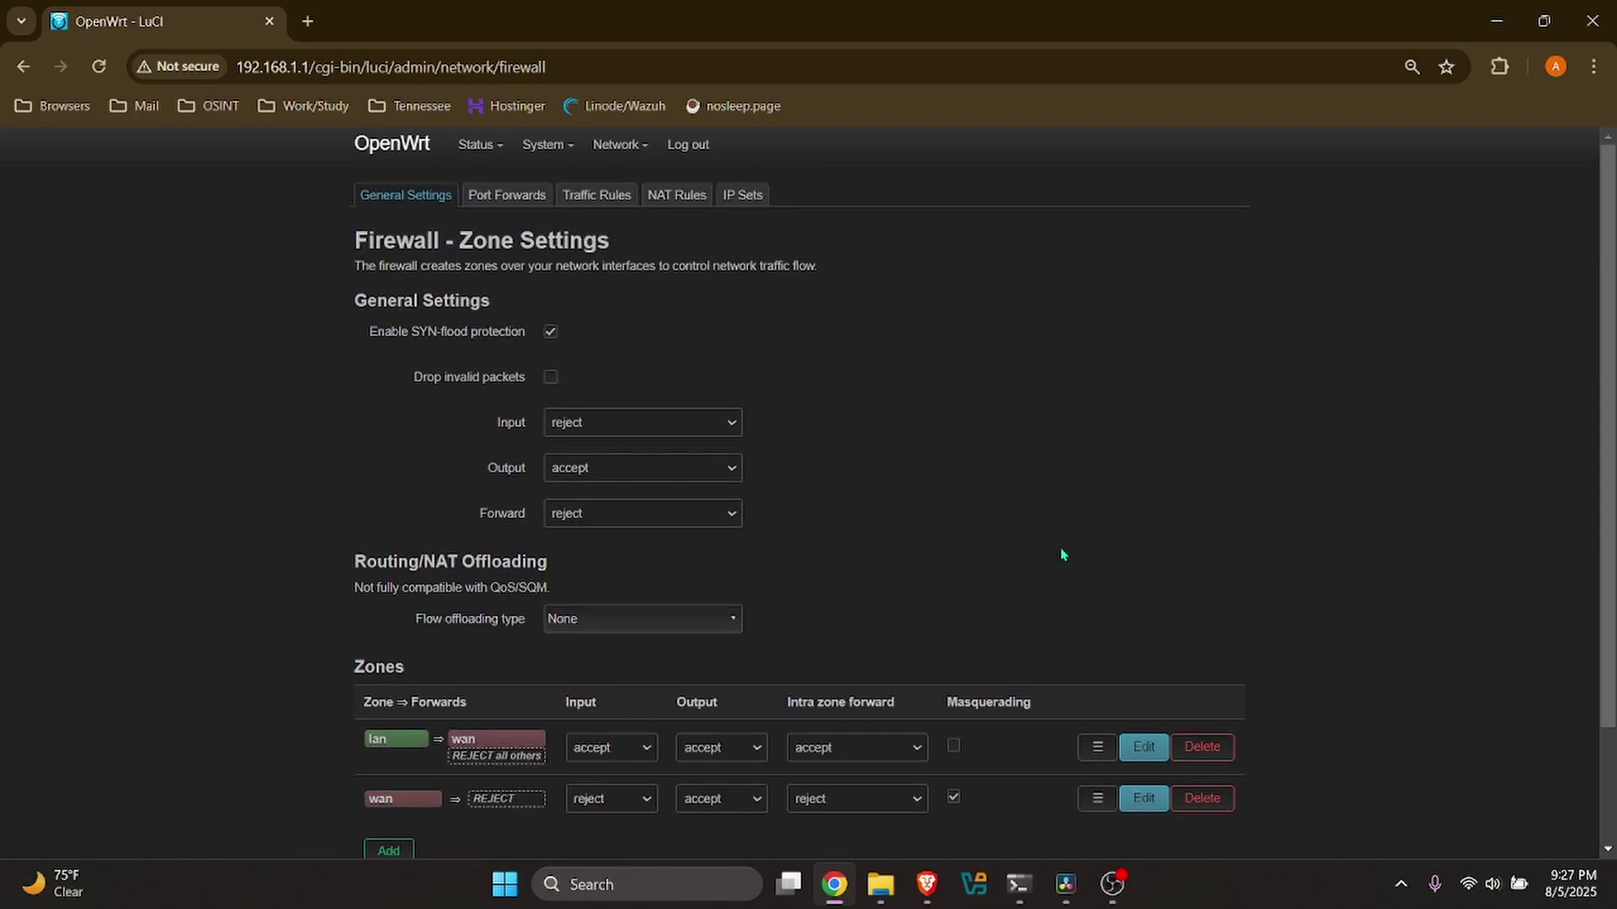
scroll(1004, 502, "down", 3)
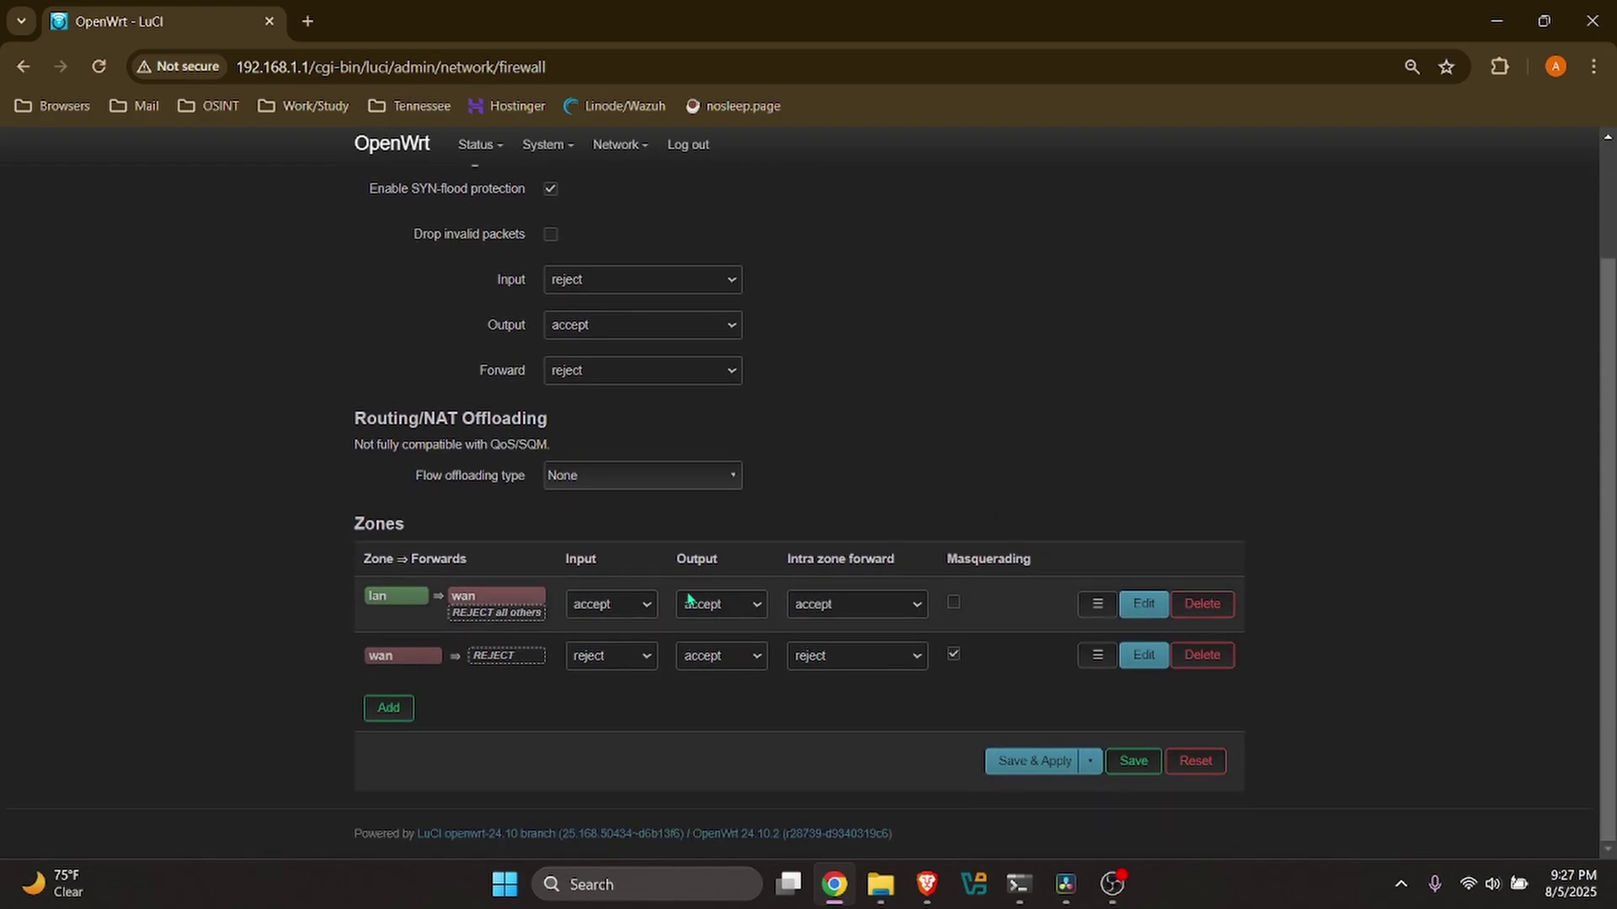
left_click(407, 709)
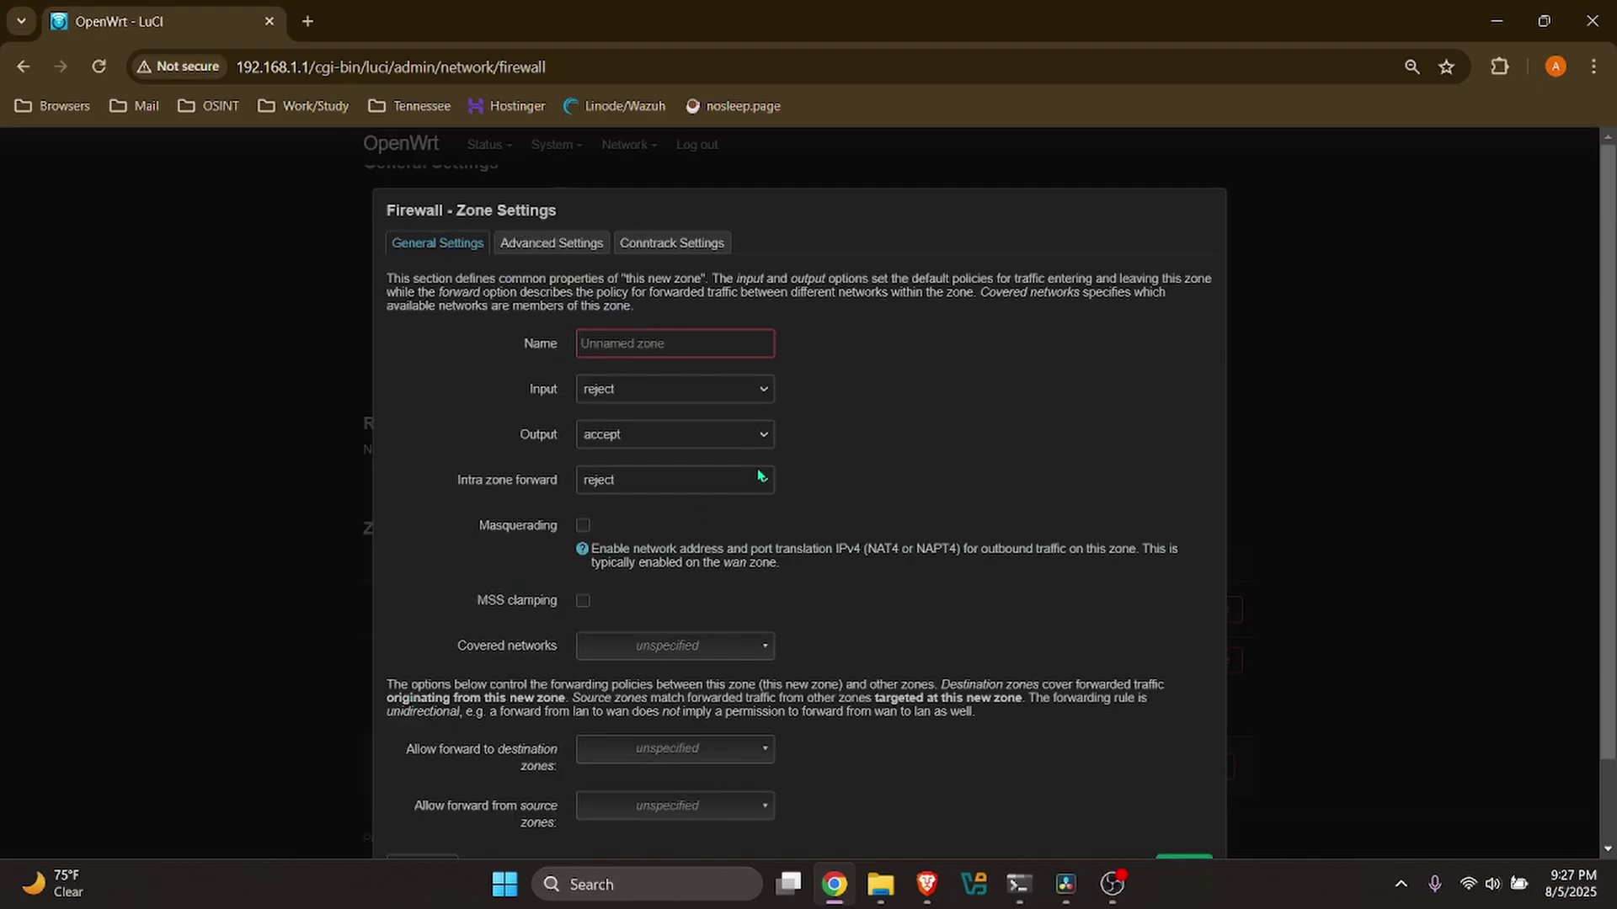
left_click(664, 340)
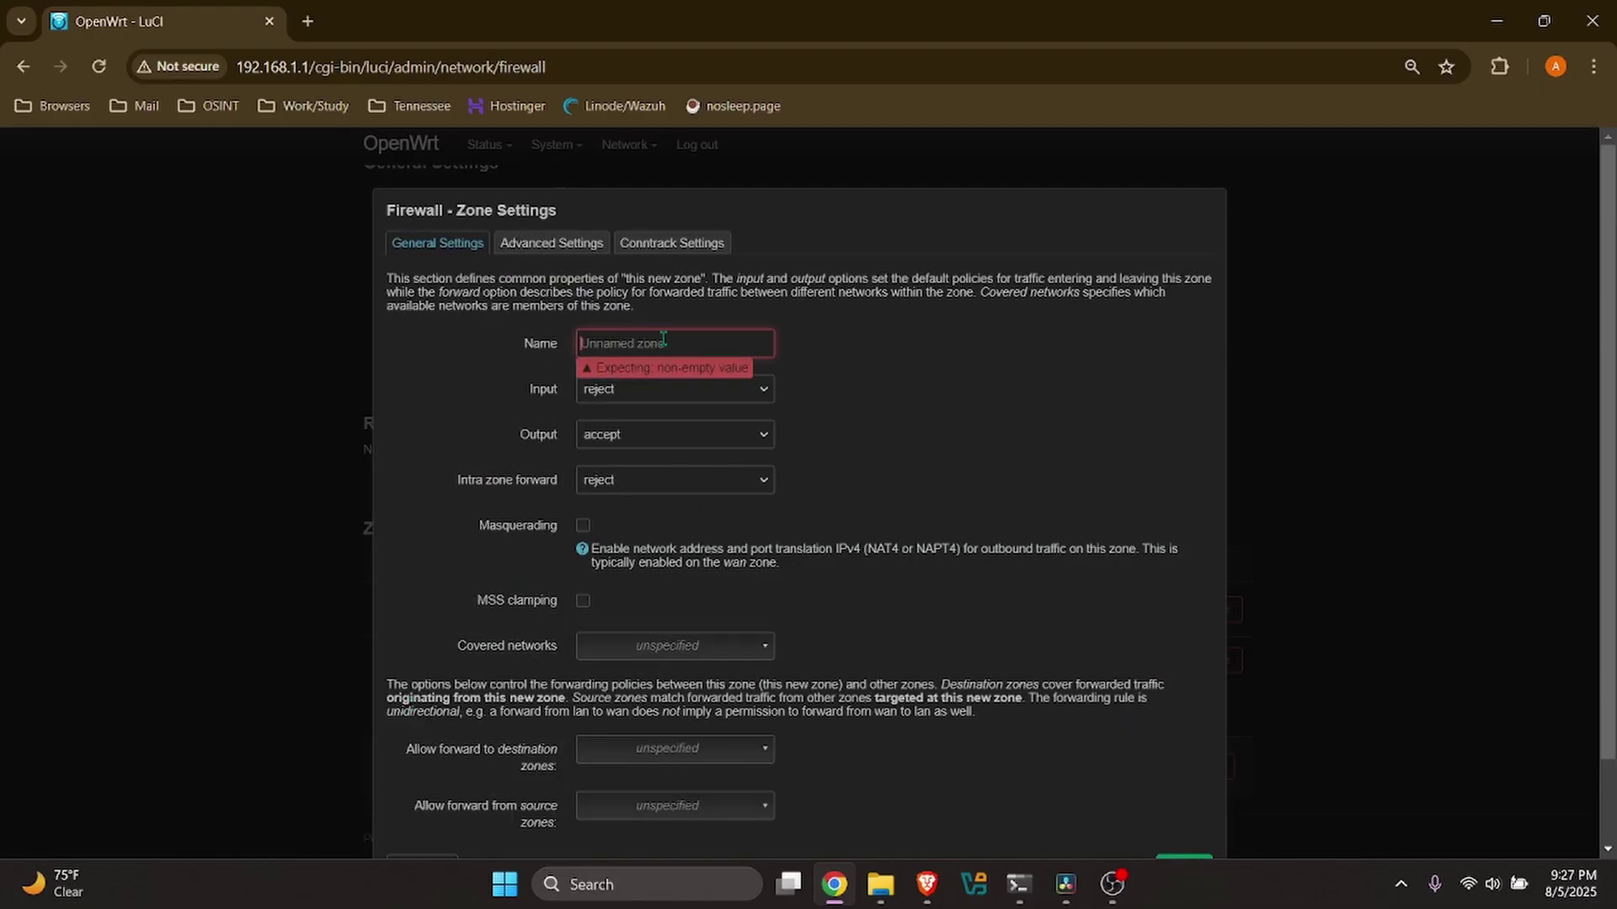
type("VLAN")
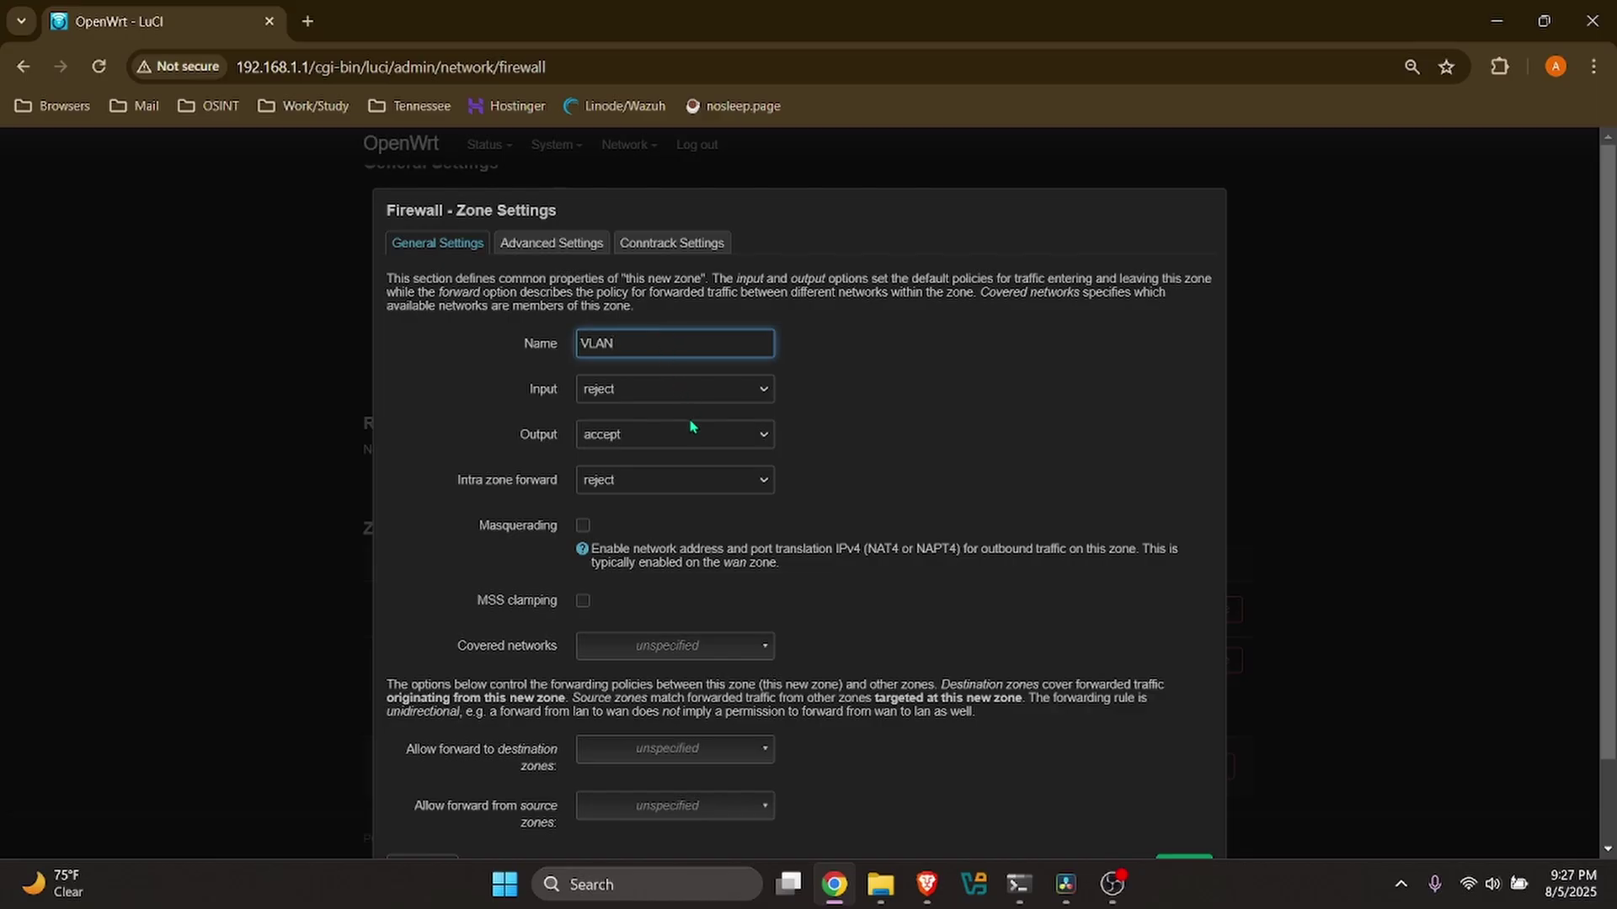
scroll(763, 583, "down", 1)
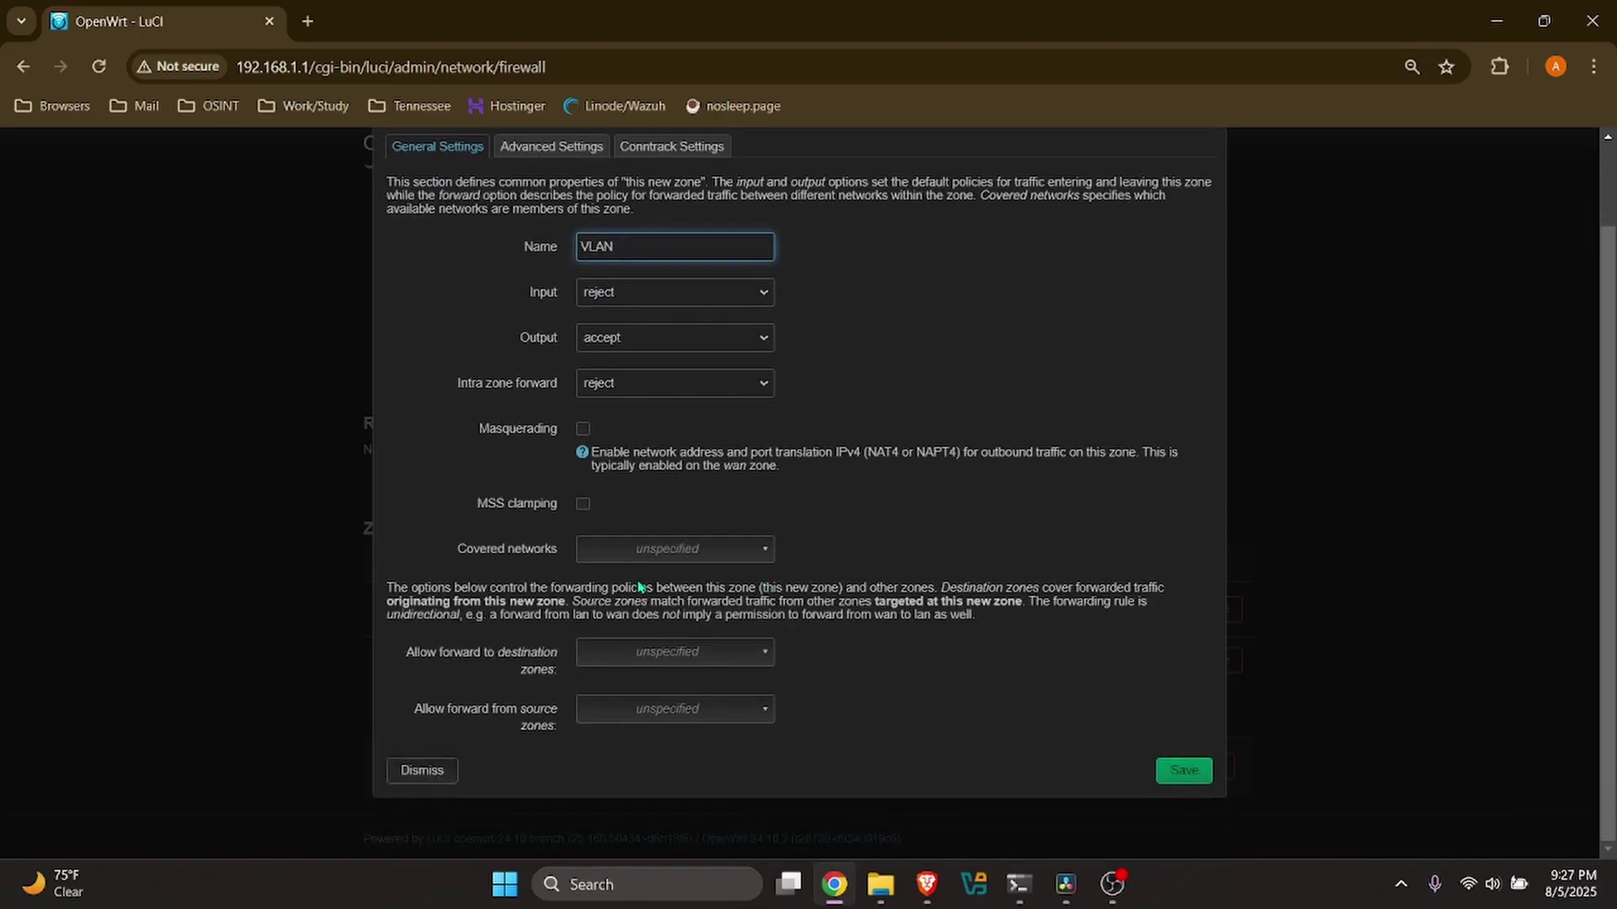
- Enable masquerading and MSS clamping, and set the zone to cover int_VLAN
left_click(583, 429)
left_click(583, 504)
left_click(673, 558)
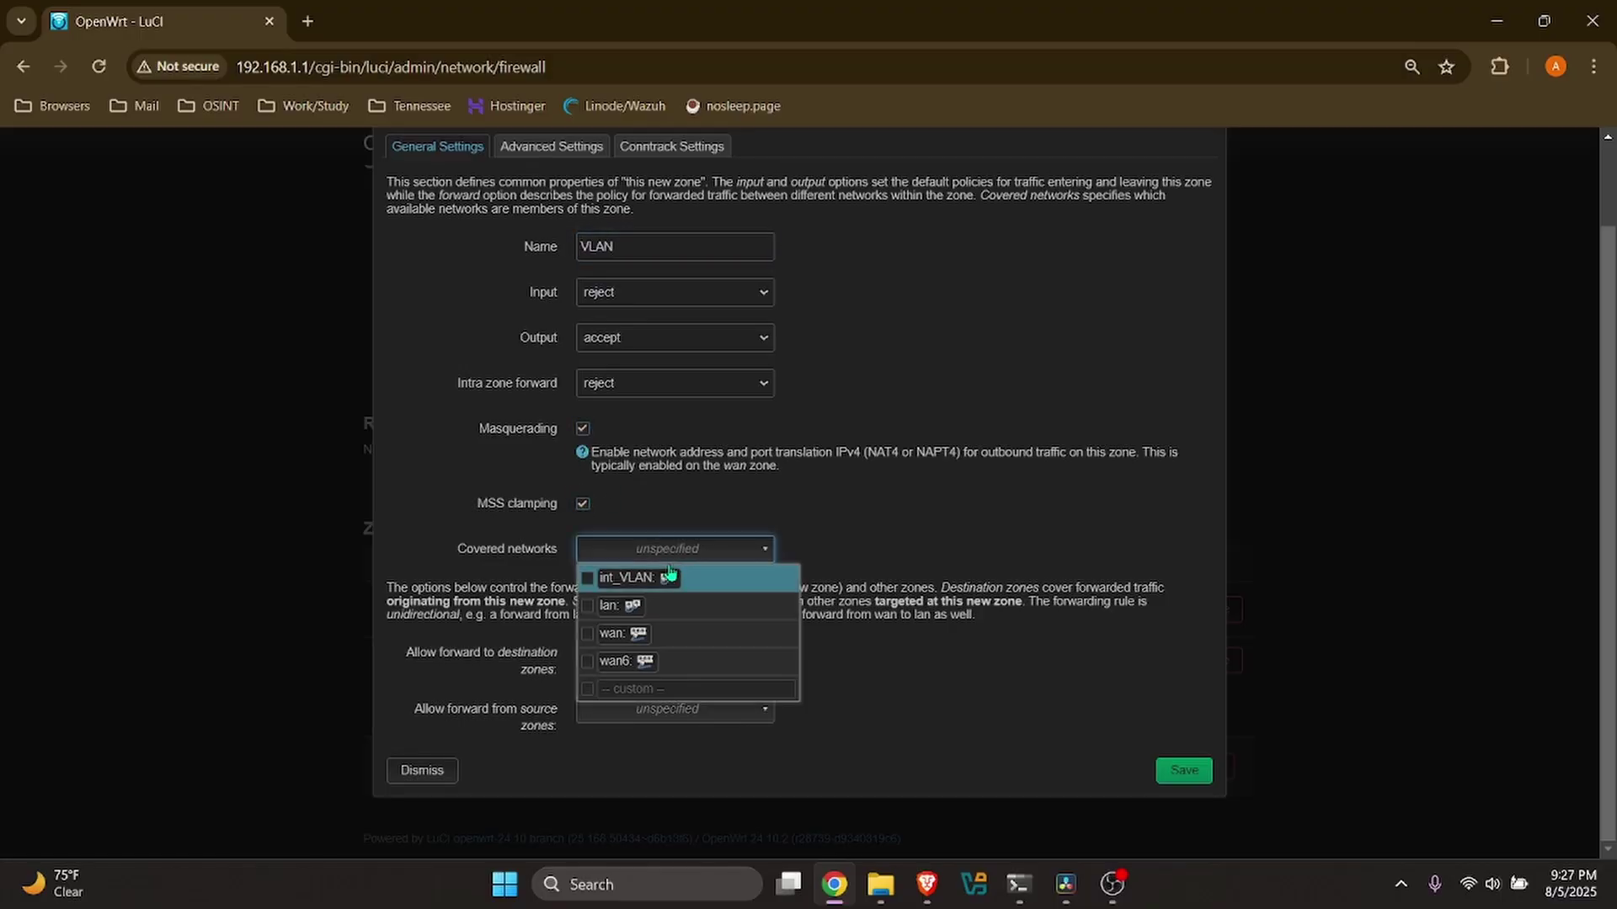
left_click(588, 579)
left_click(870, 710)
- Allow the VLAN zone to forward only to wan, save, and apply
left_click(710, 654)
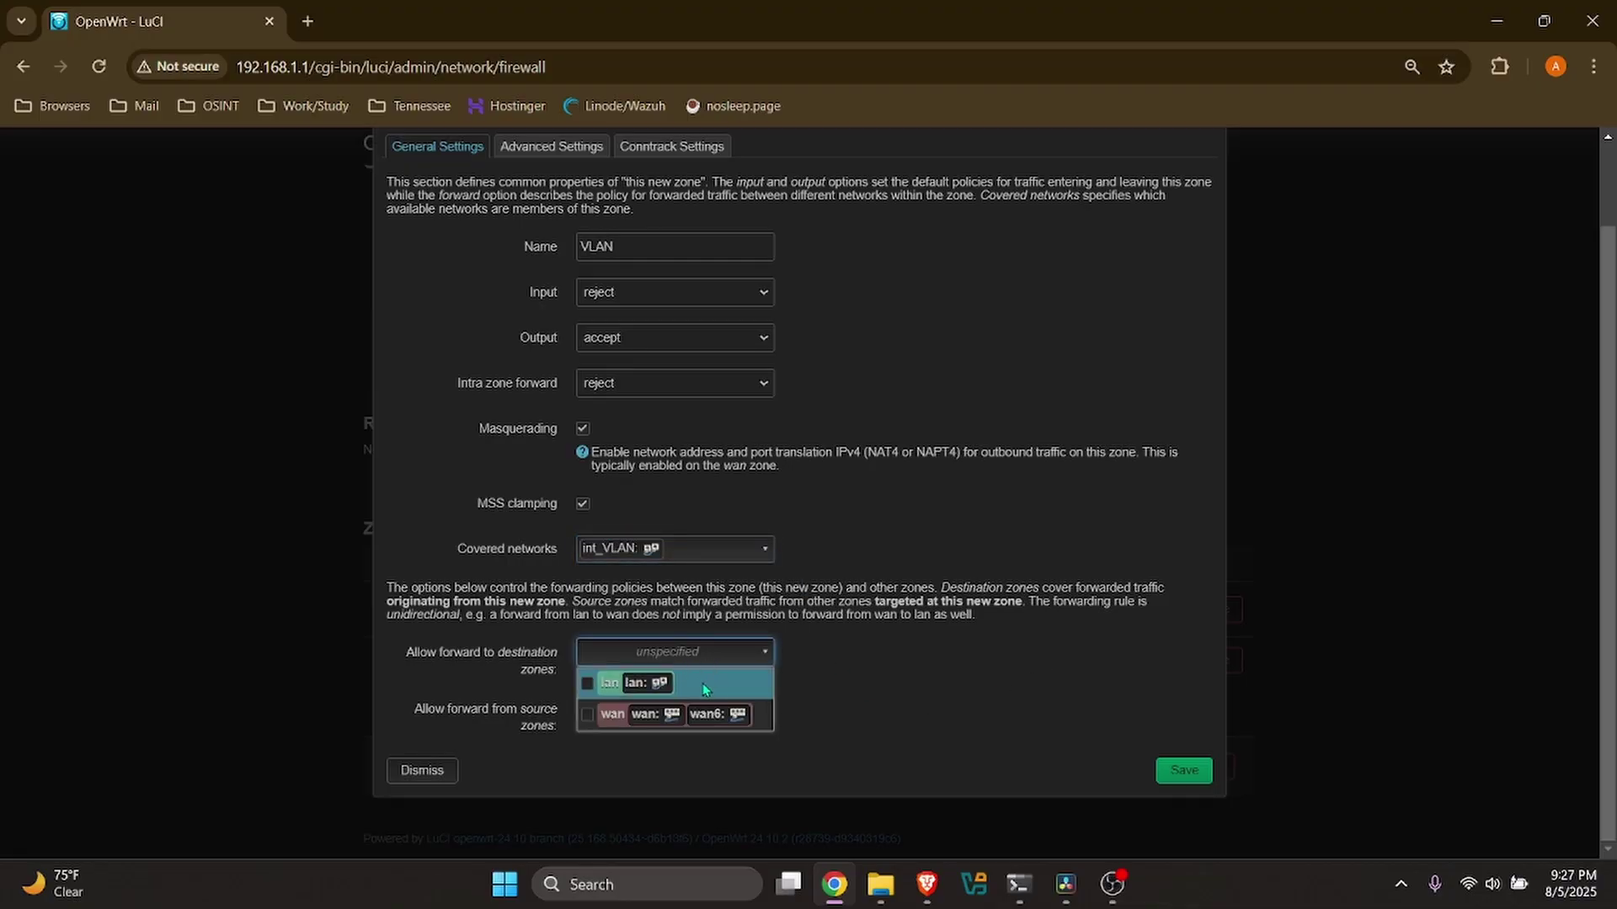
left_click(589, 715)
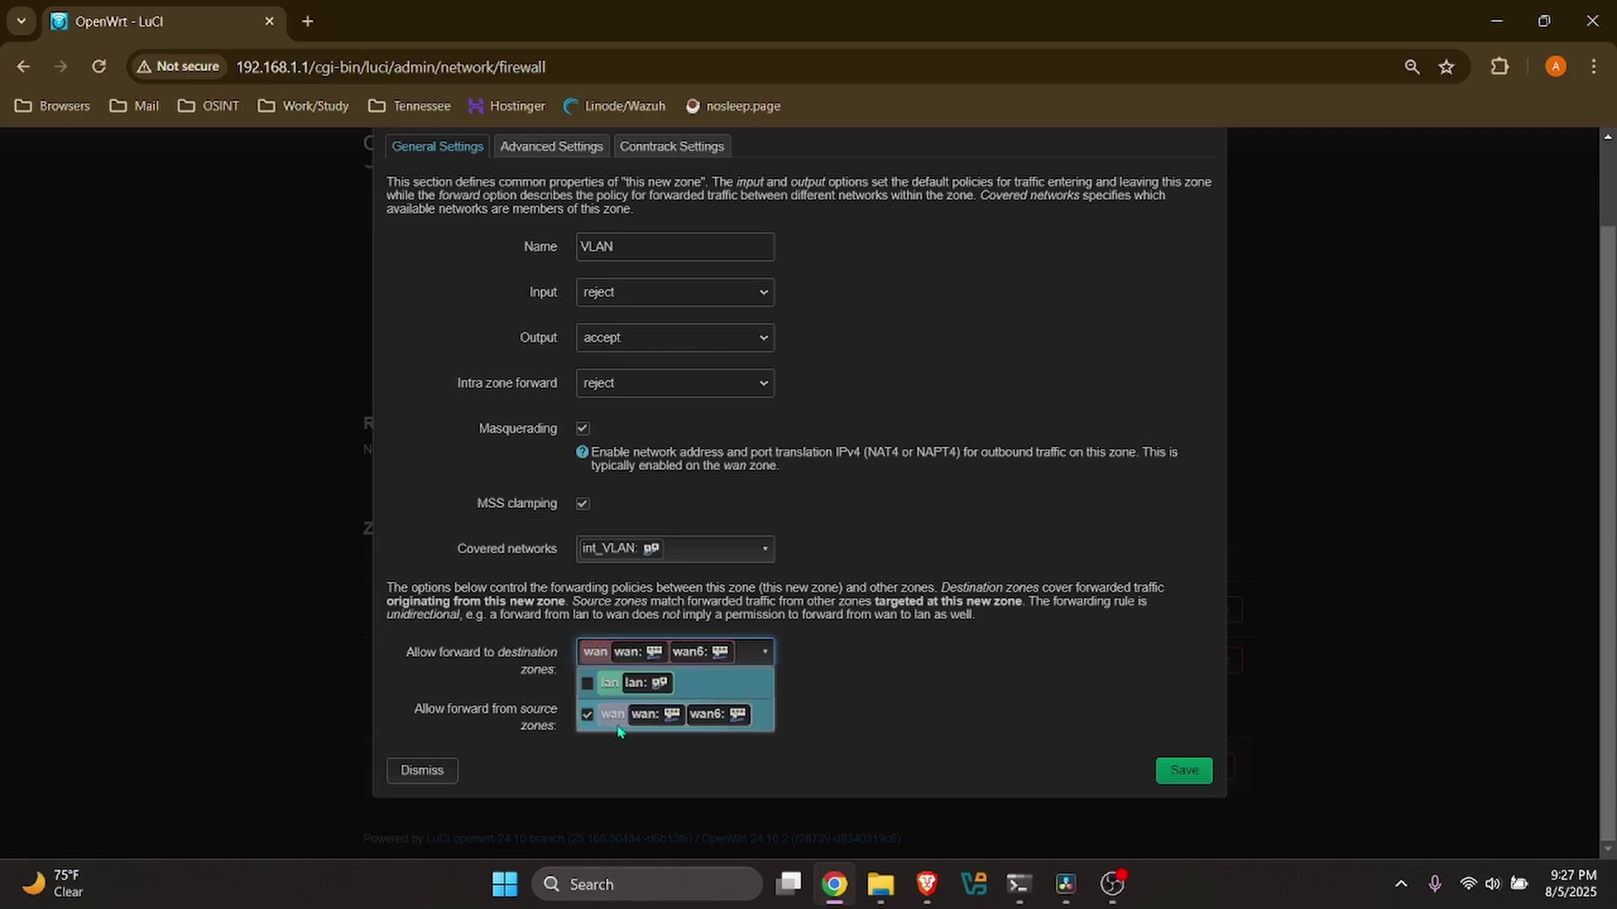
left_click(1026, 773)
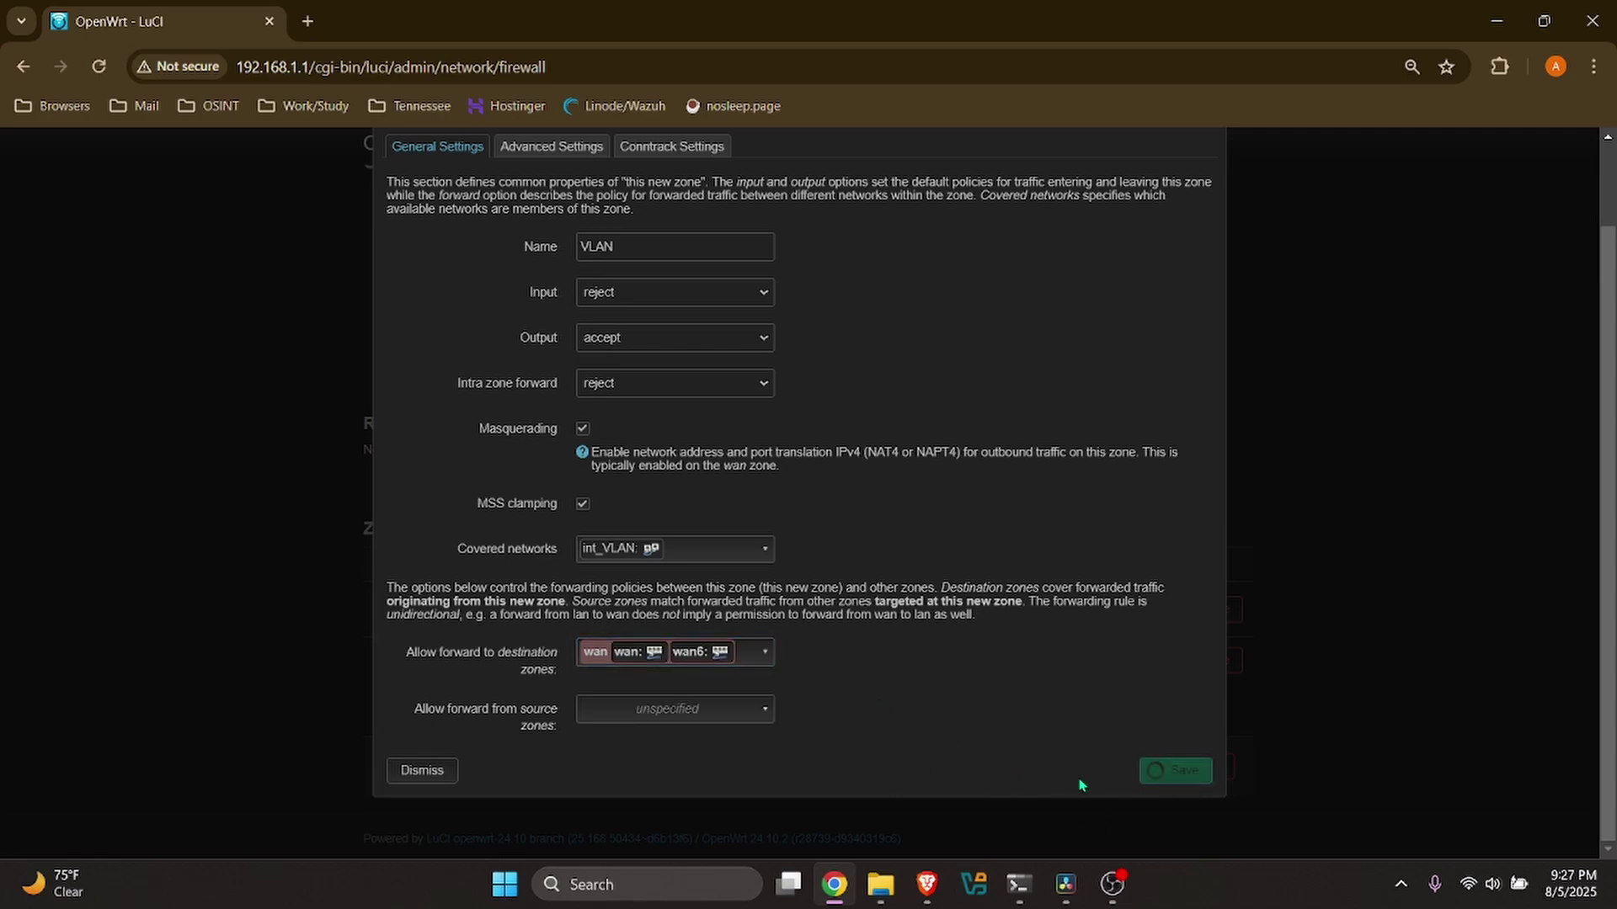
left_click(1183, 770)
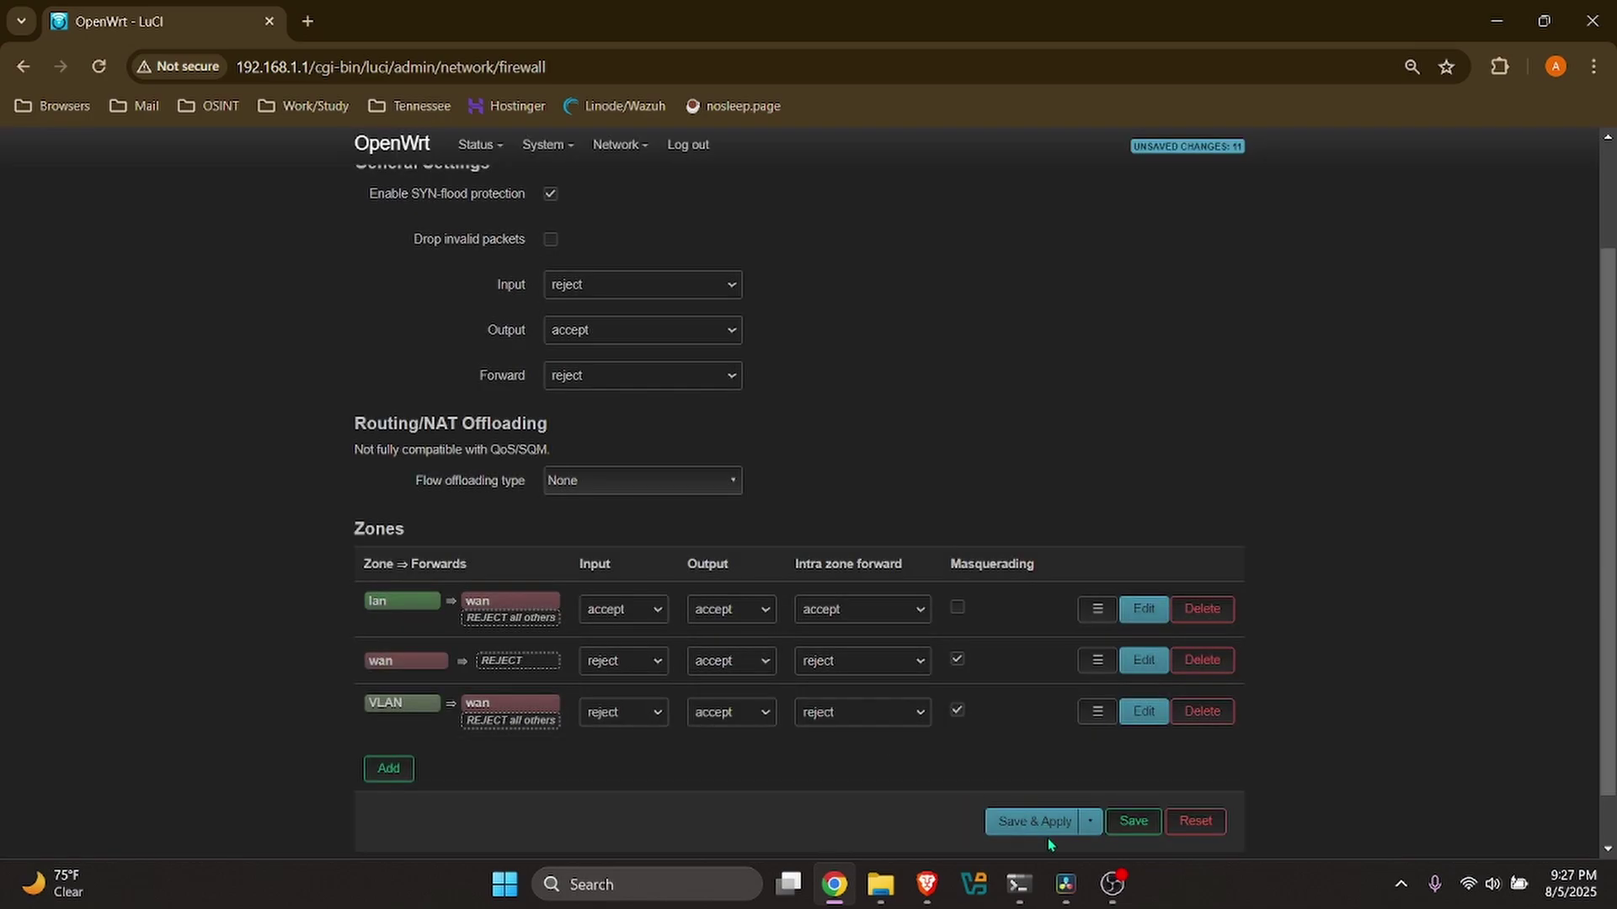
left_click(996, 828)
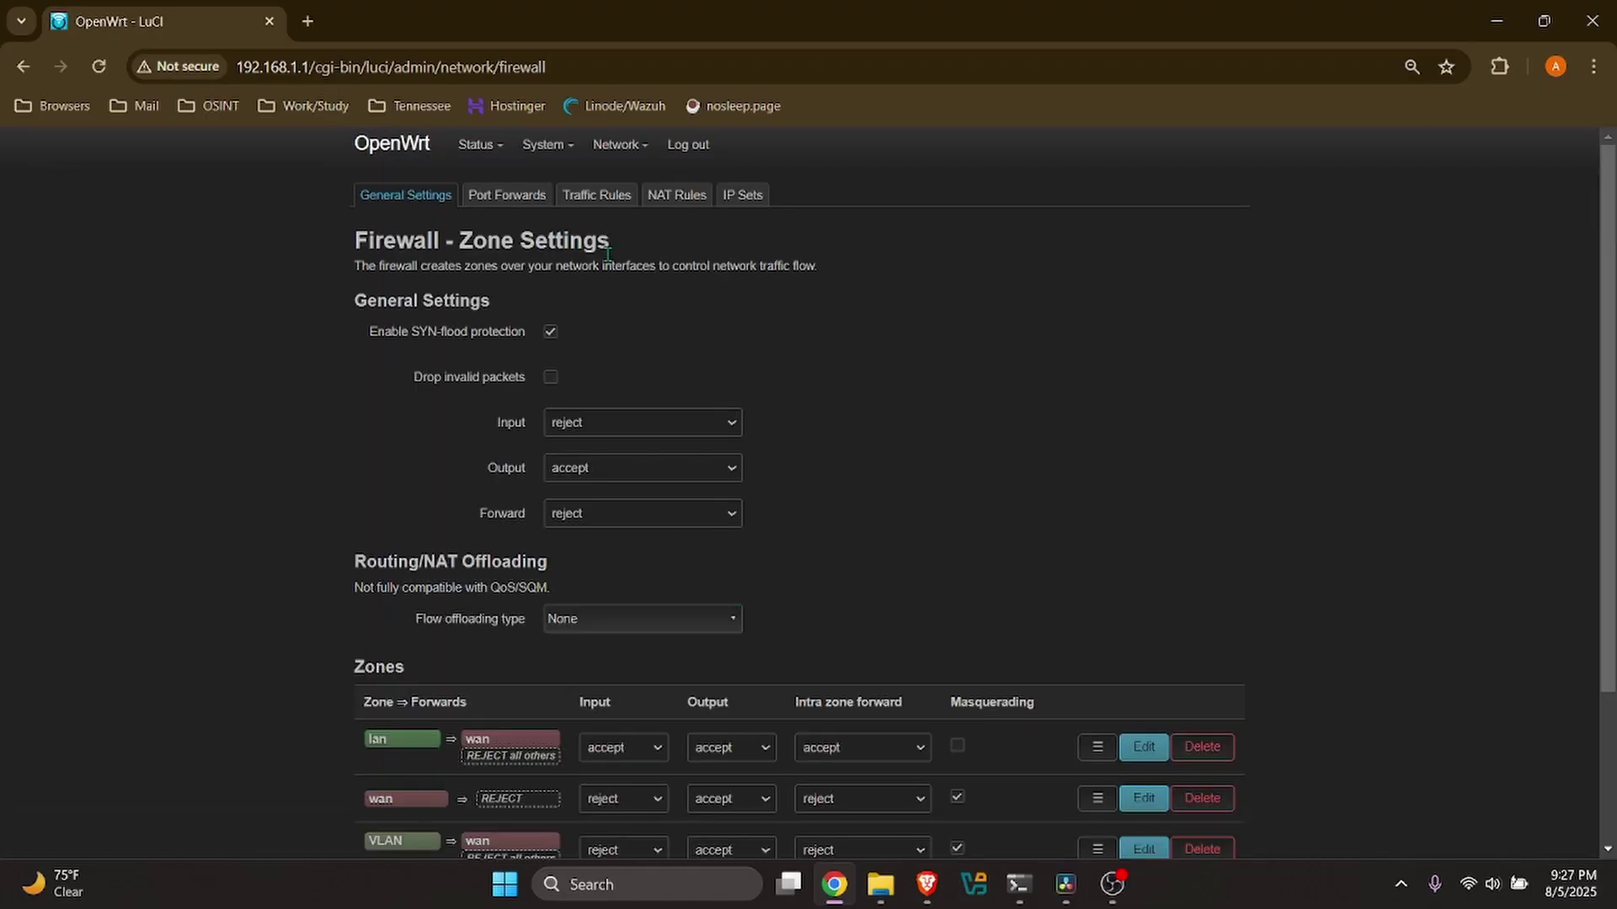
- Add a new firewall traffic rule named Allow_DHCP_VLAN
left_click(595, 199)
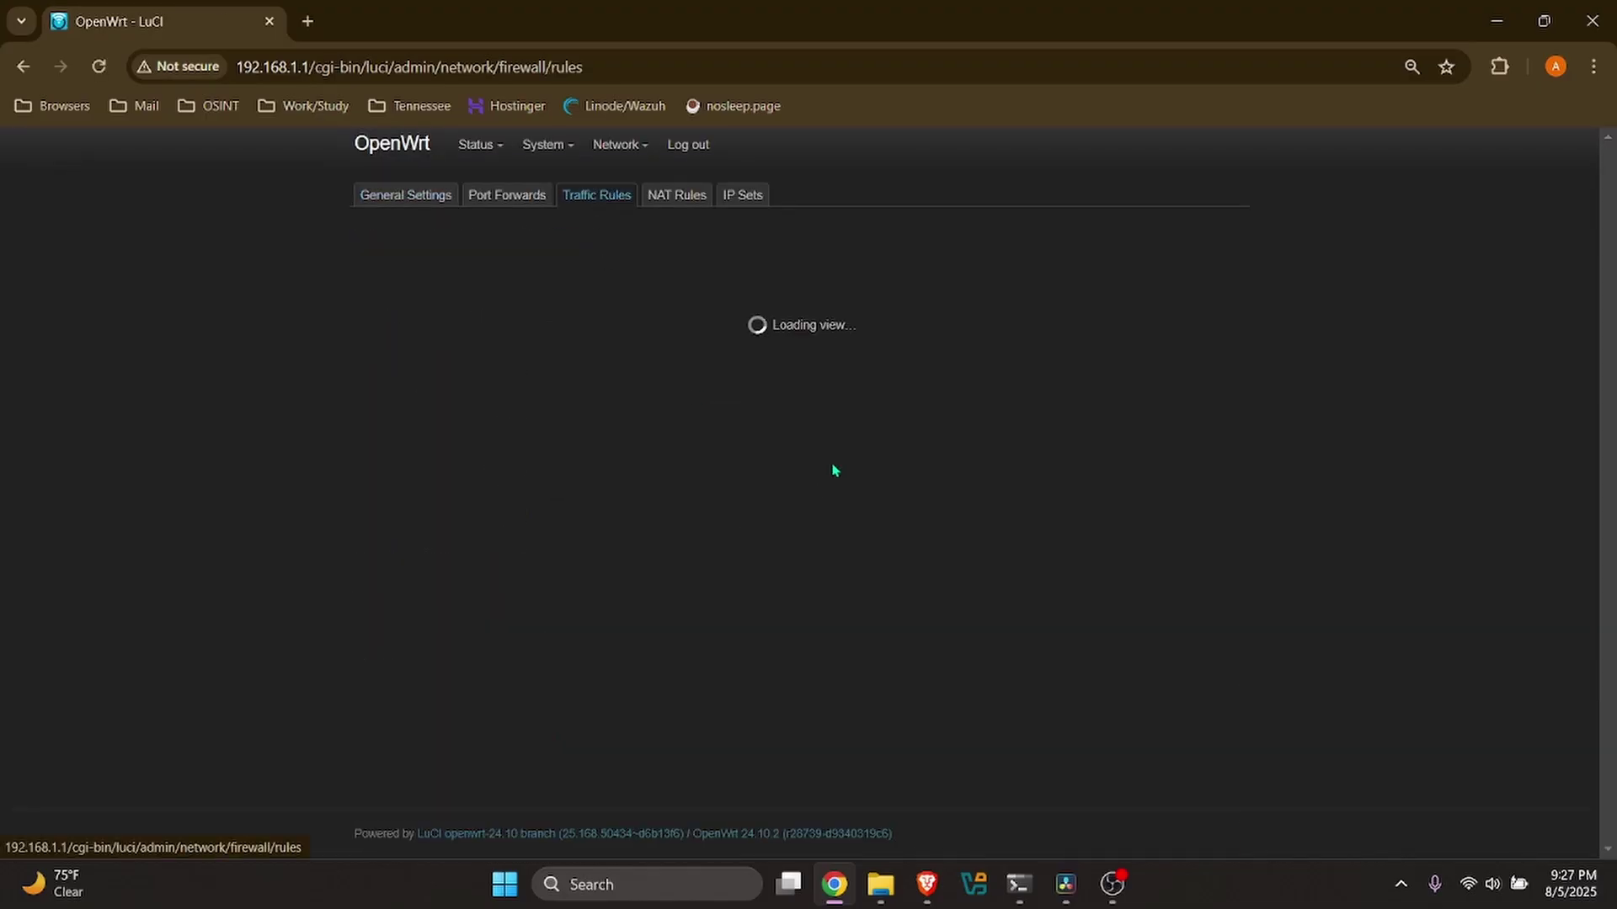
scroll(605, 620, "down", 5)
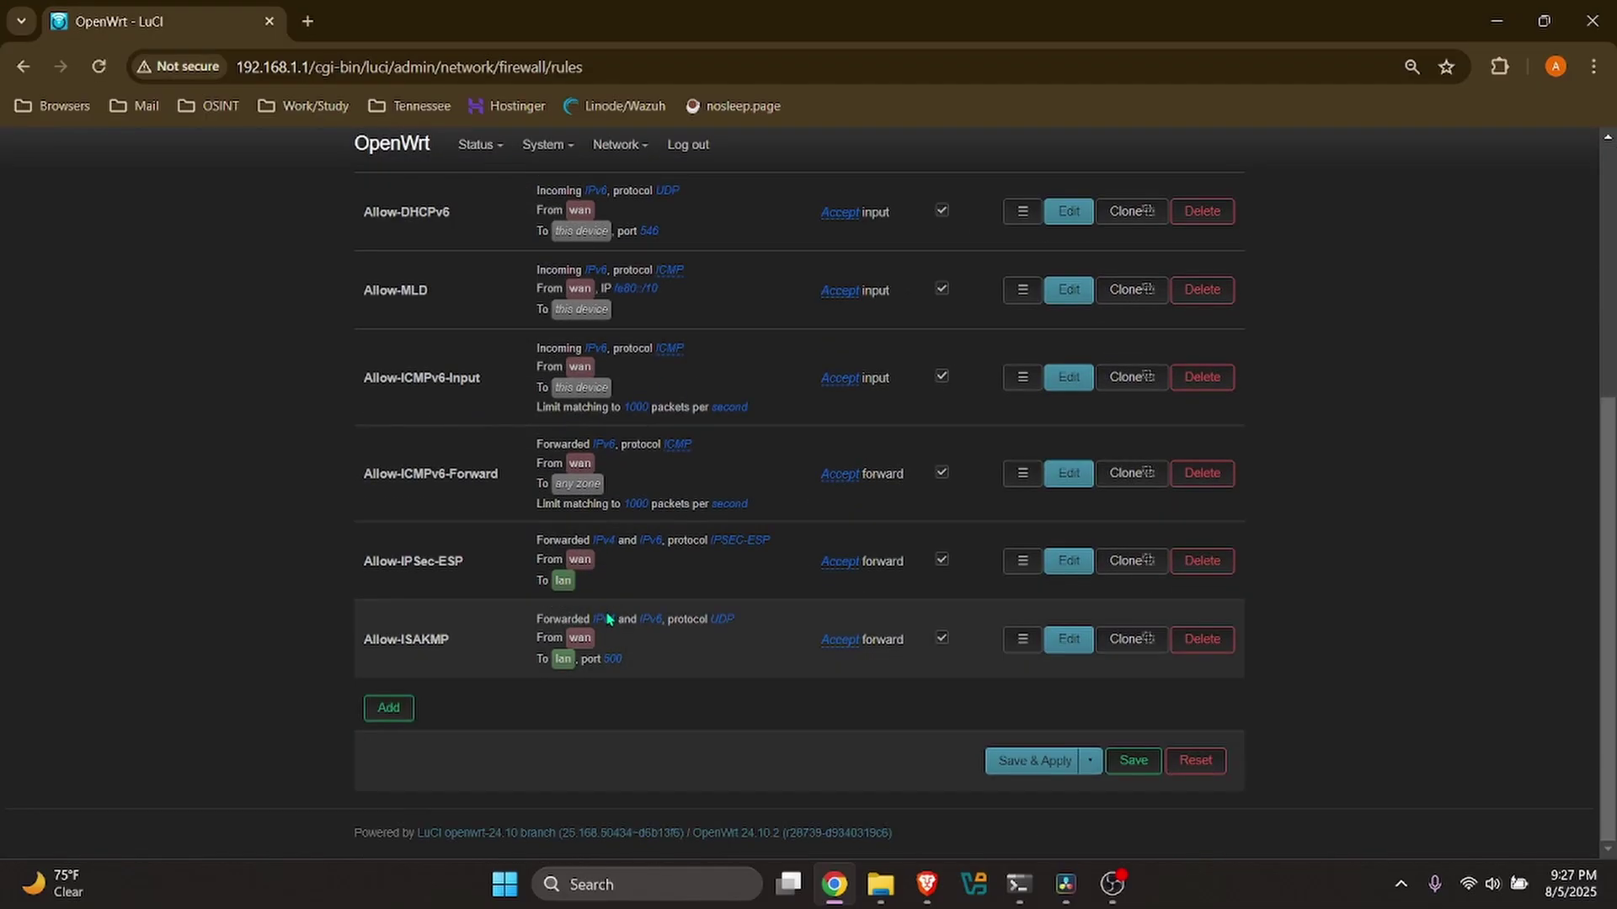
left_click(395, 711)
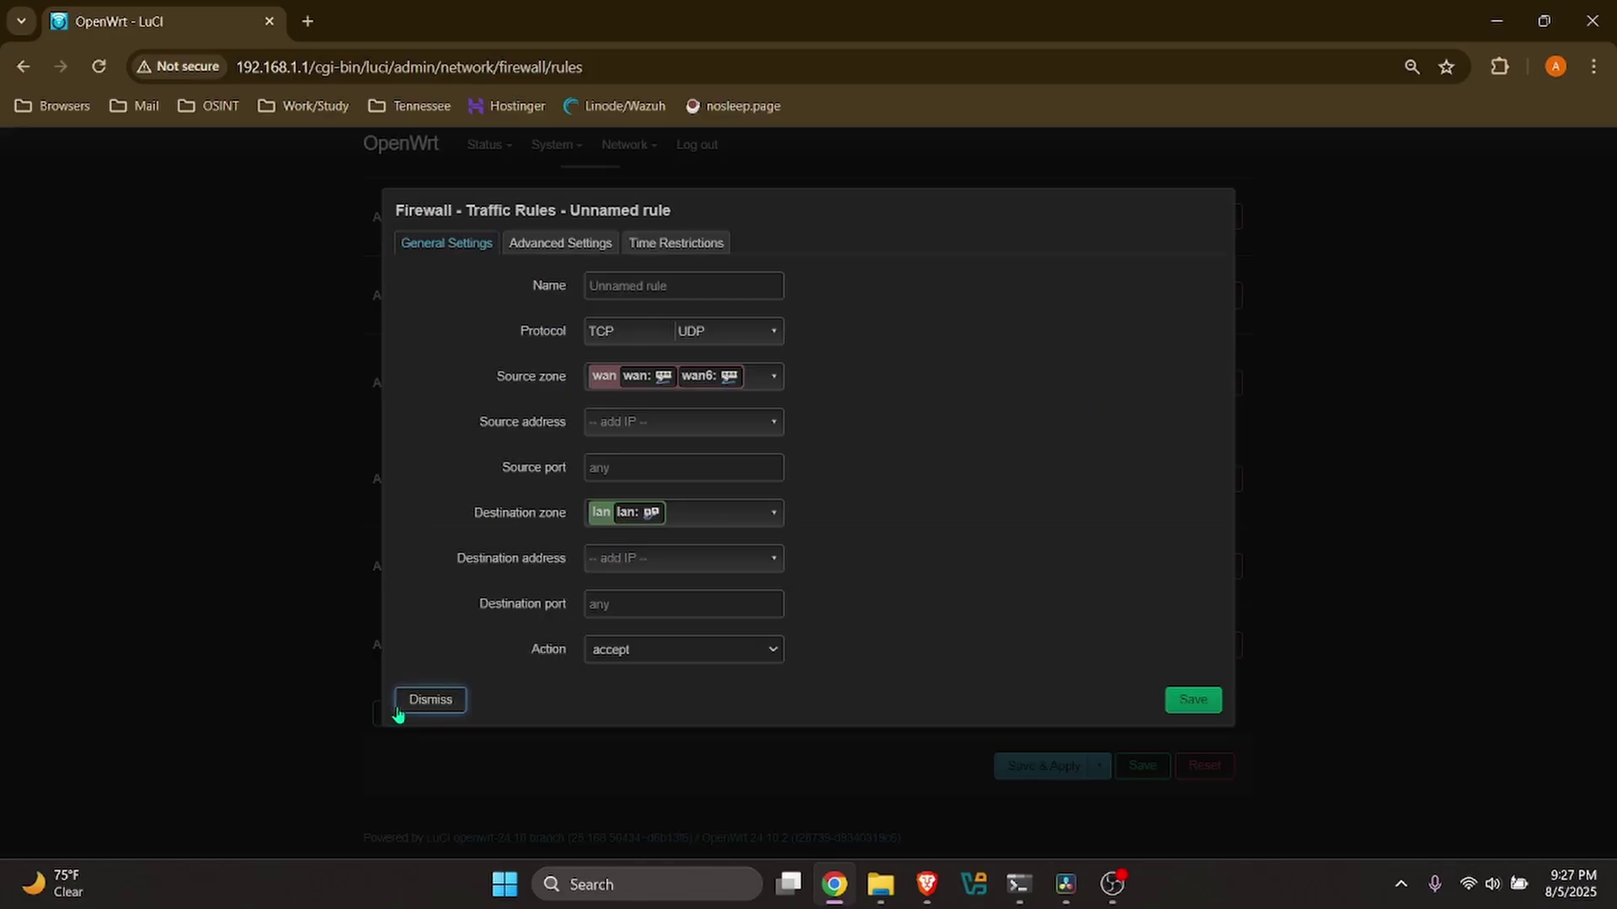
left_click(711, 296)
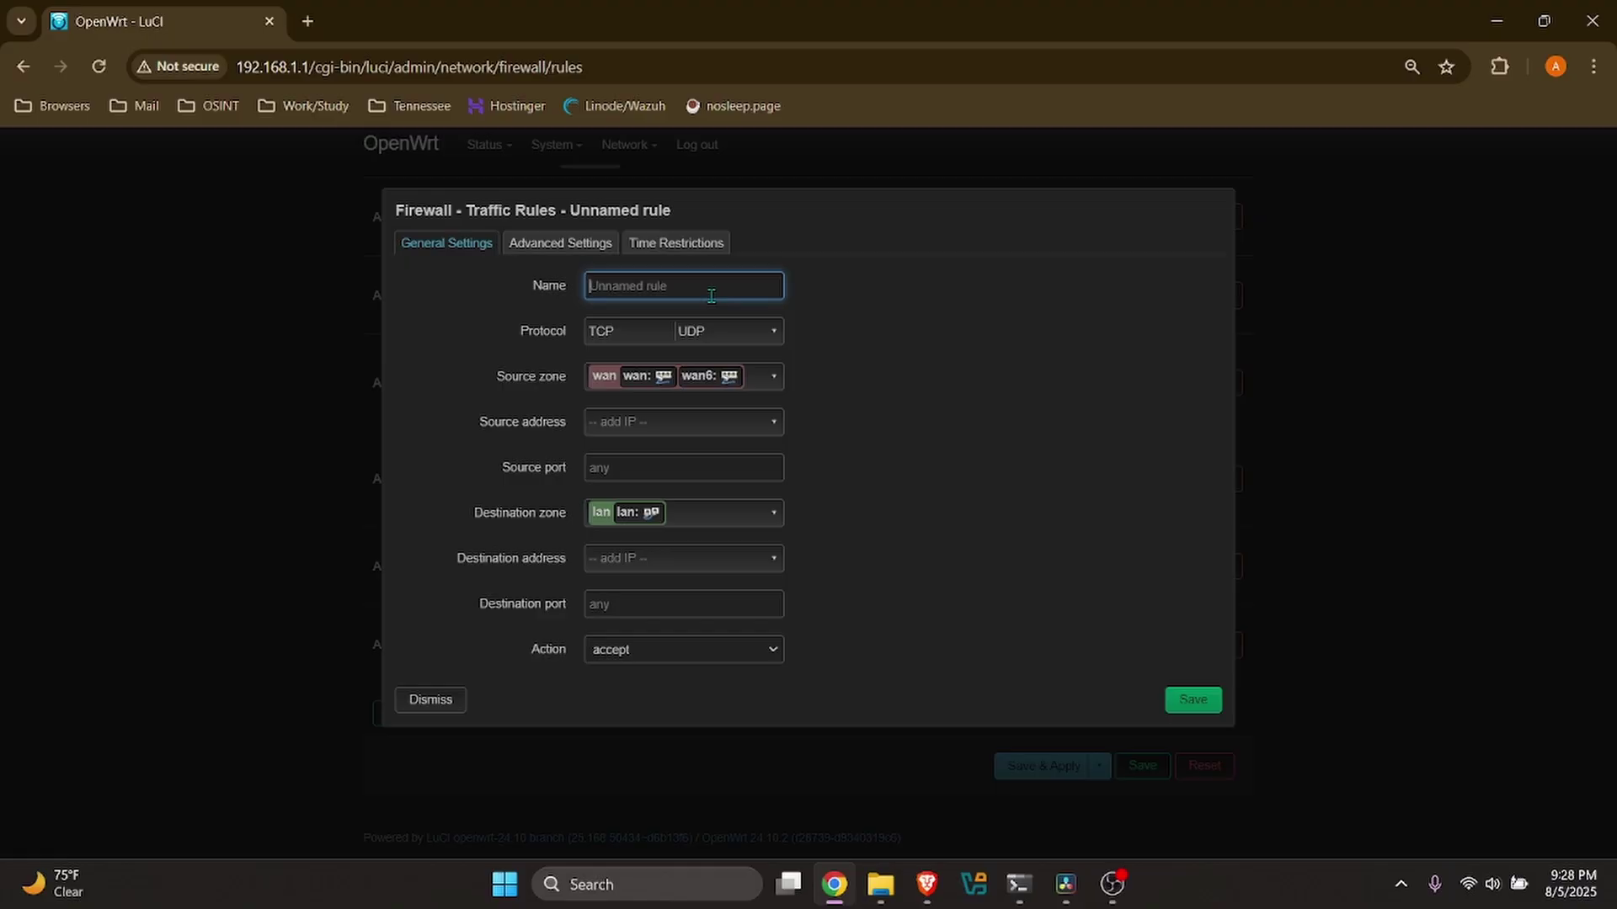
type("Allow_DHCP_VLAN")
- Set source zone VLAN, destination Device (input), port 67-68, then save and apply
left_click(768, 388)
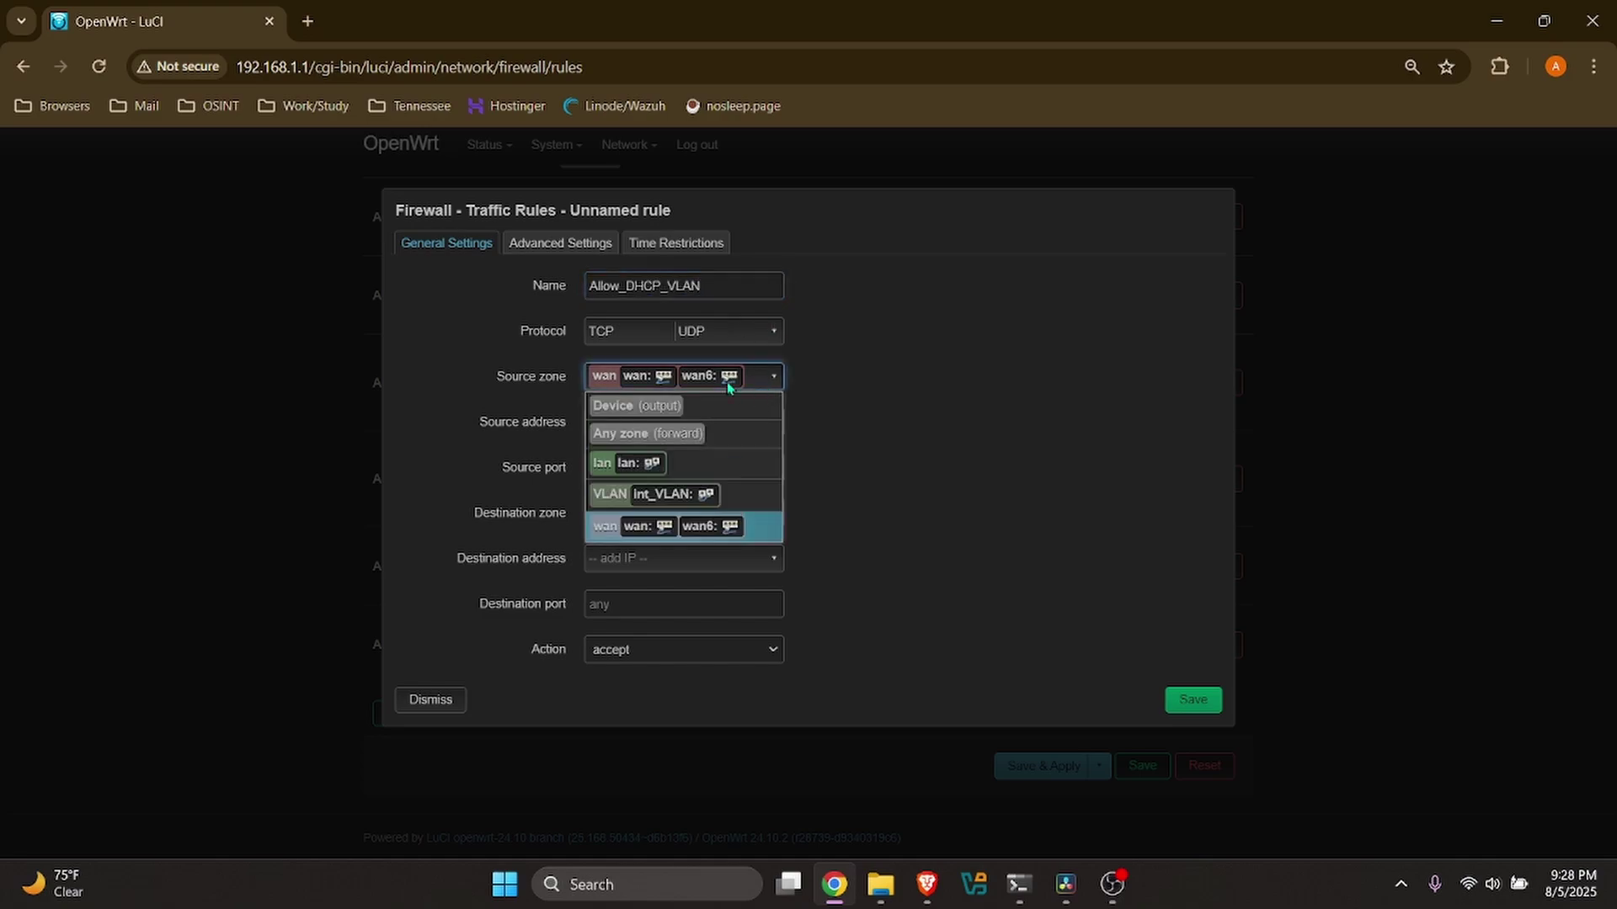
left_click(744, 496)
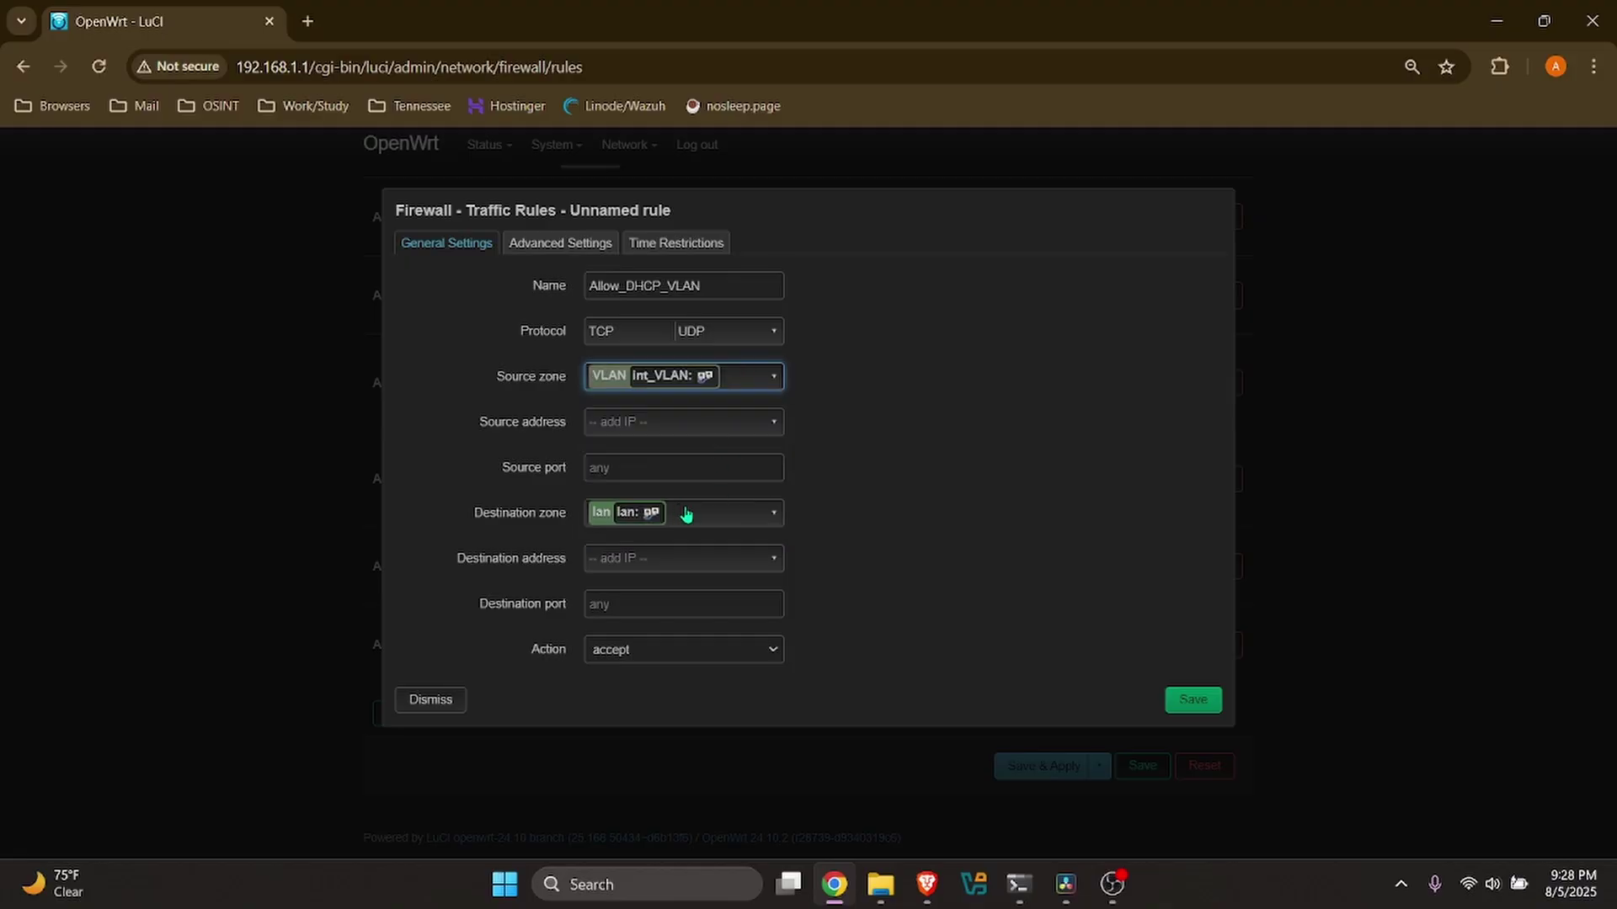
left_click(707, 522)
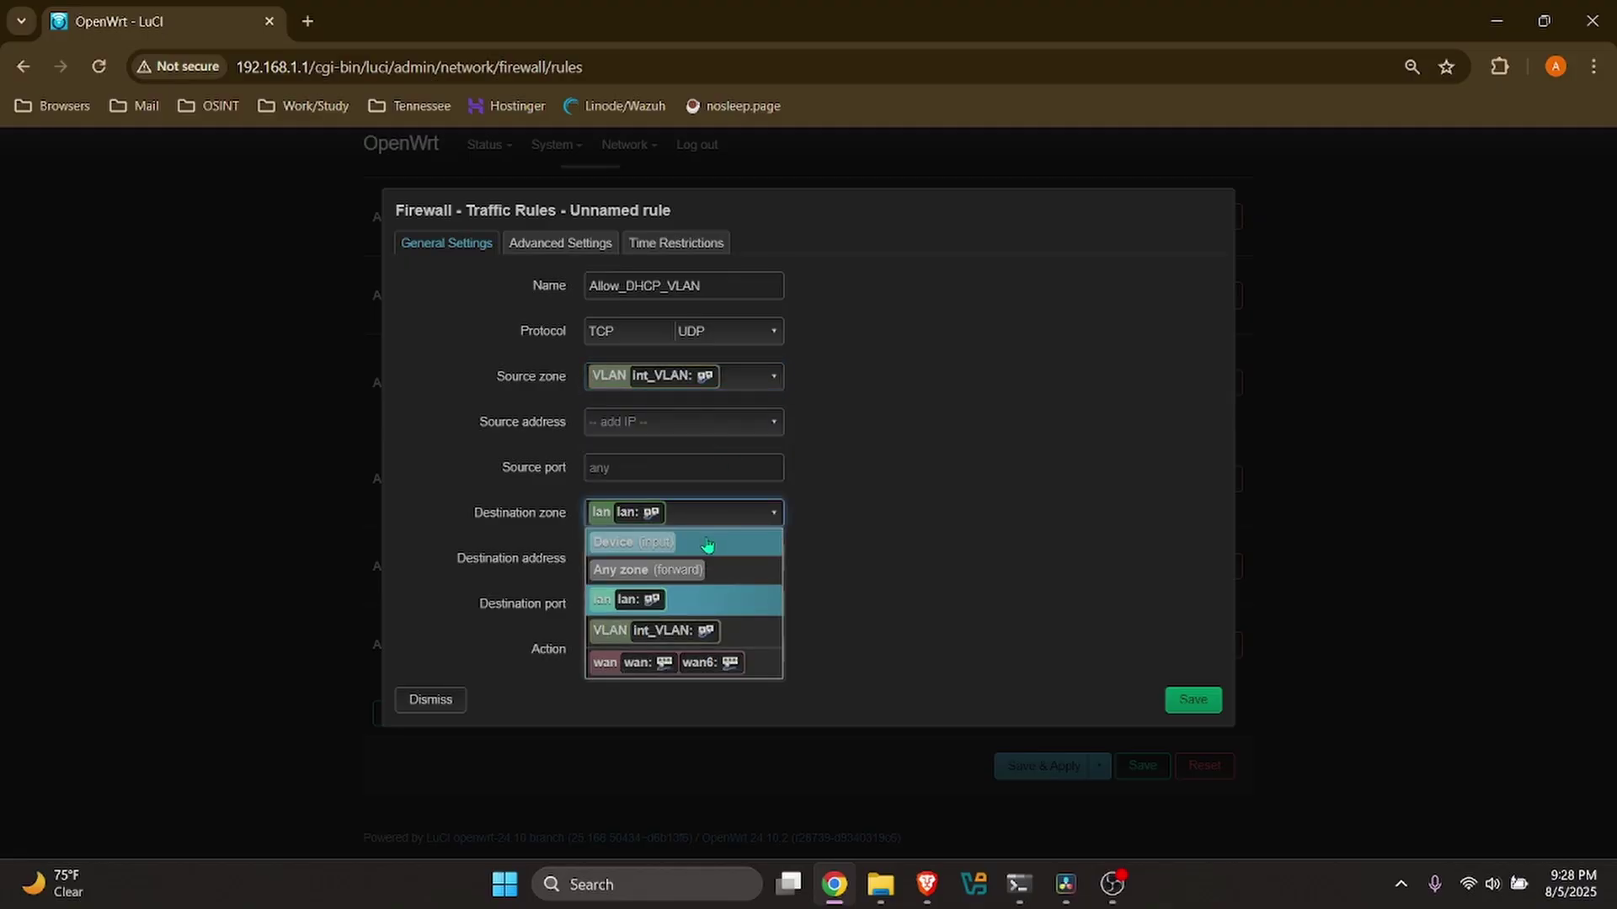
left_click(708, 544)
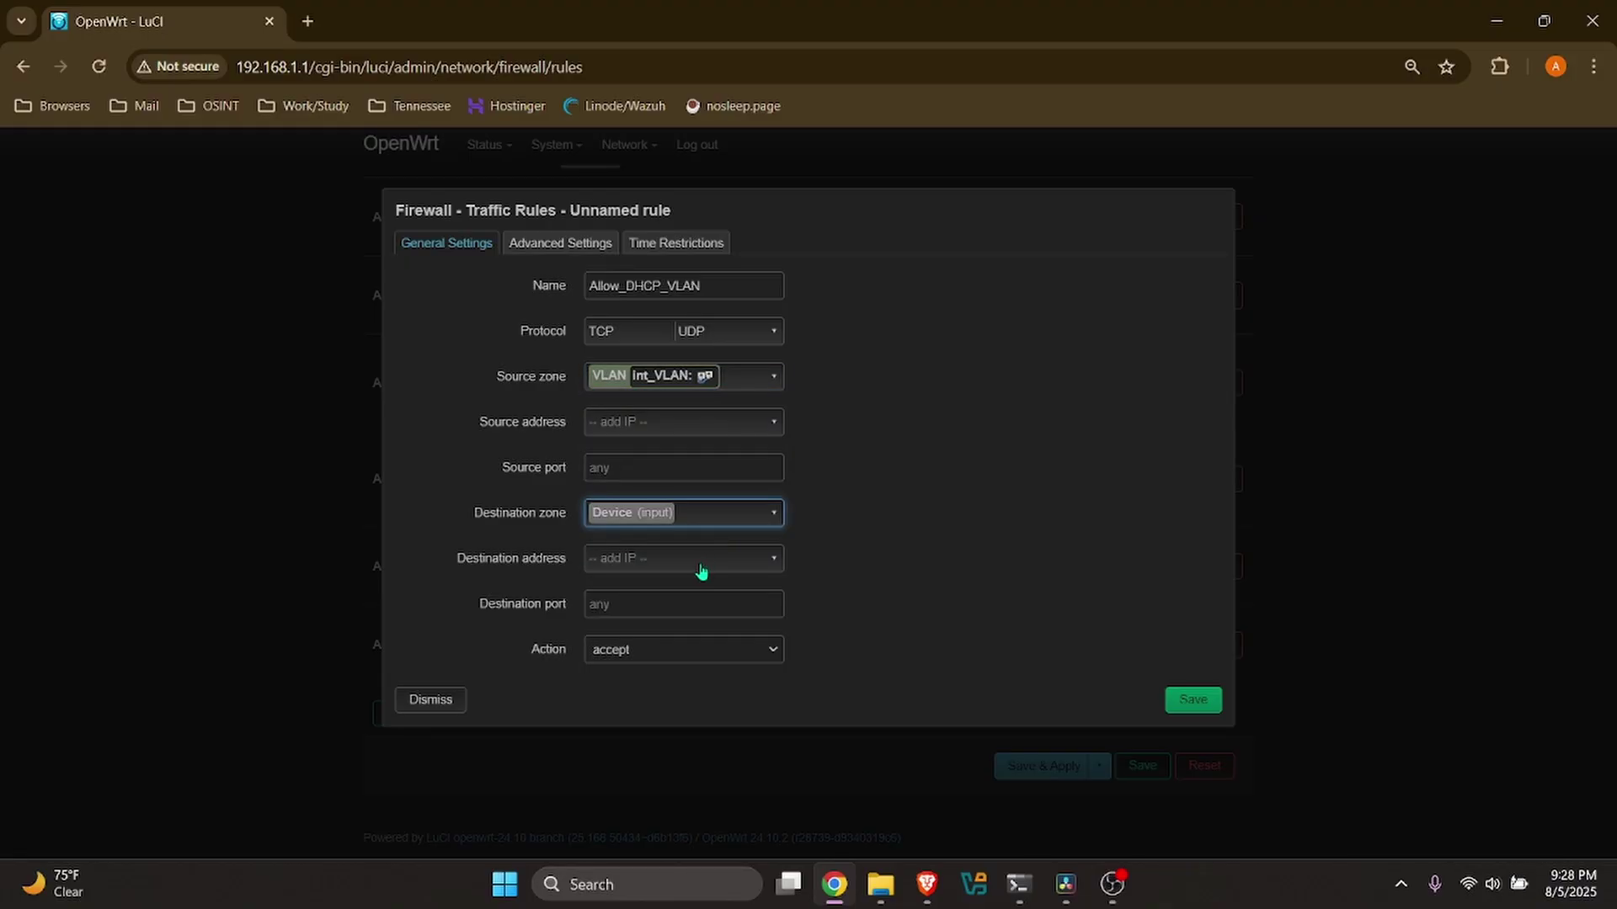
left_click(715, 616)
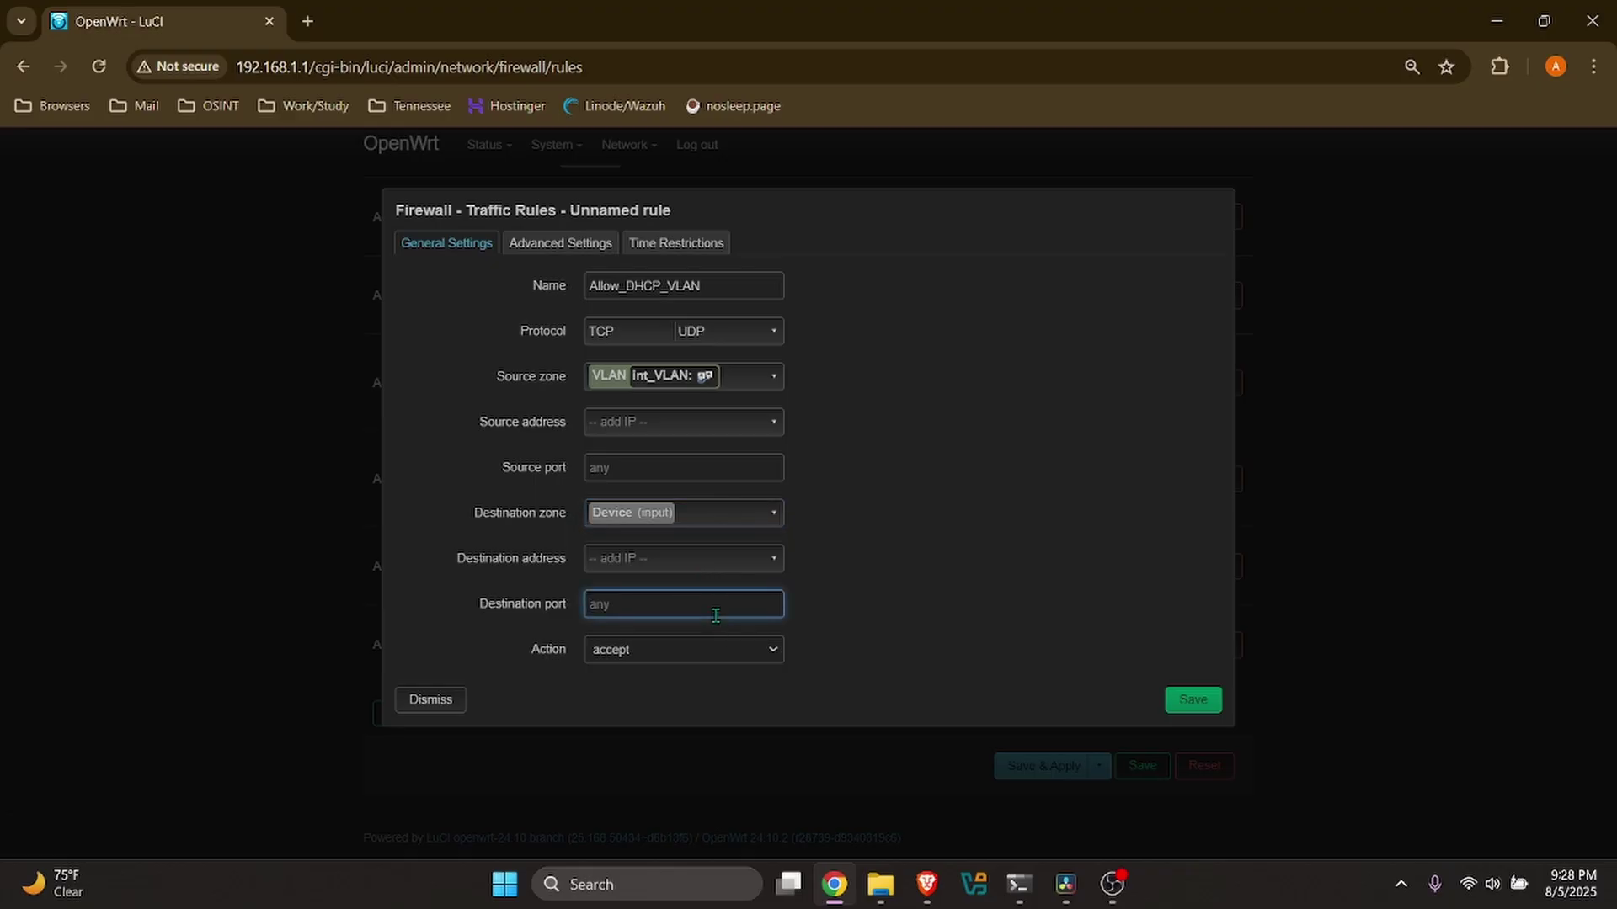
type("67-")
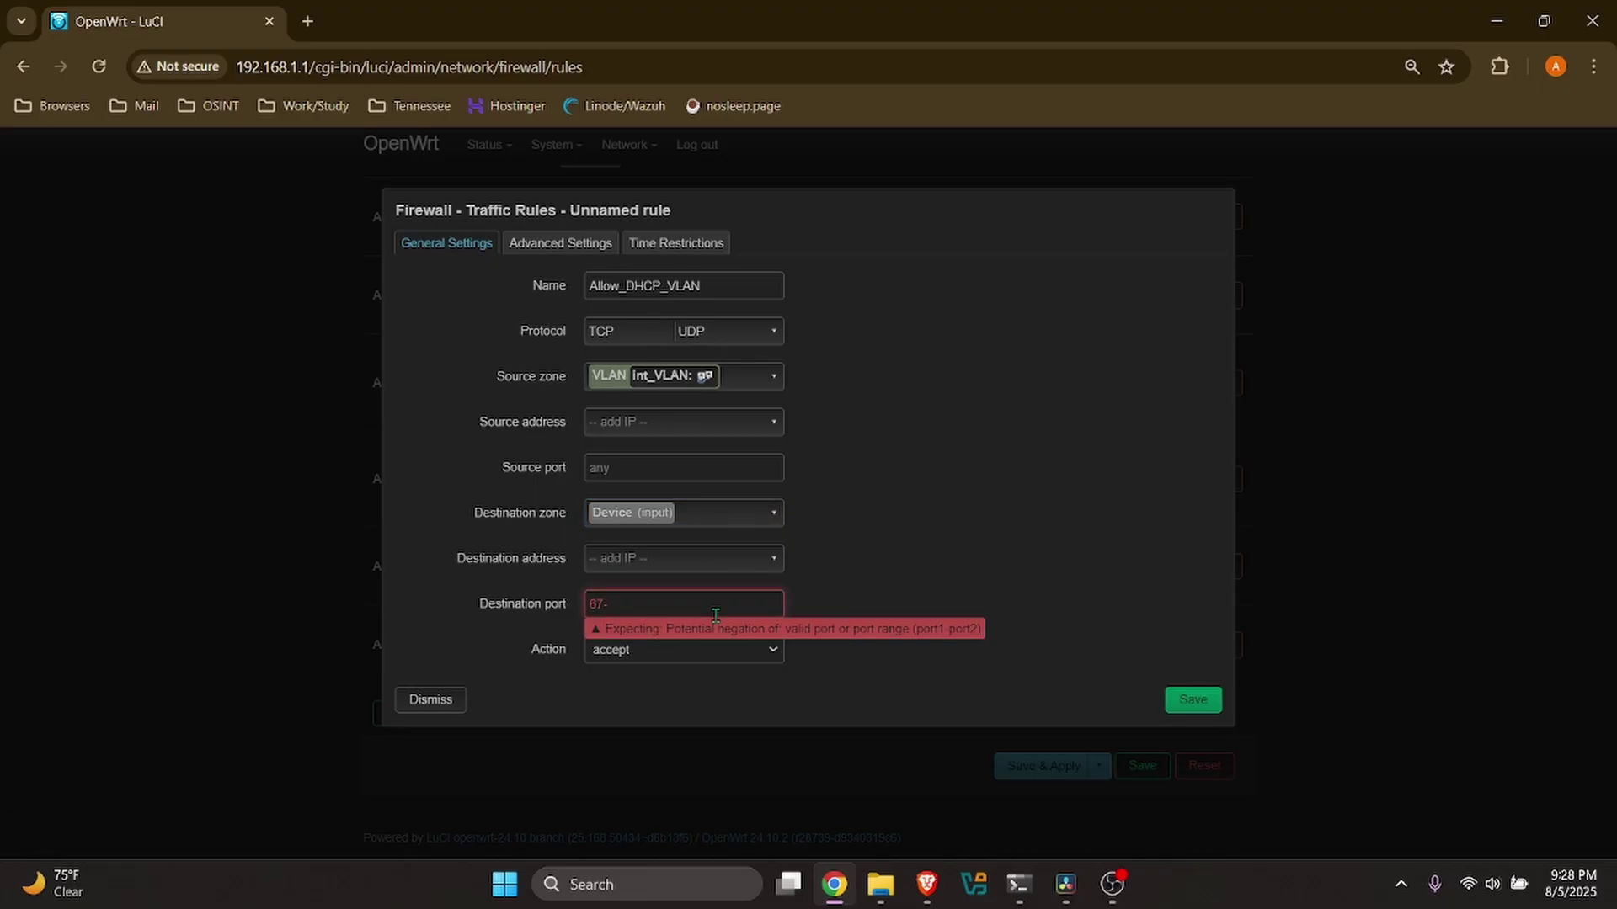
type("68")
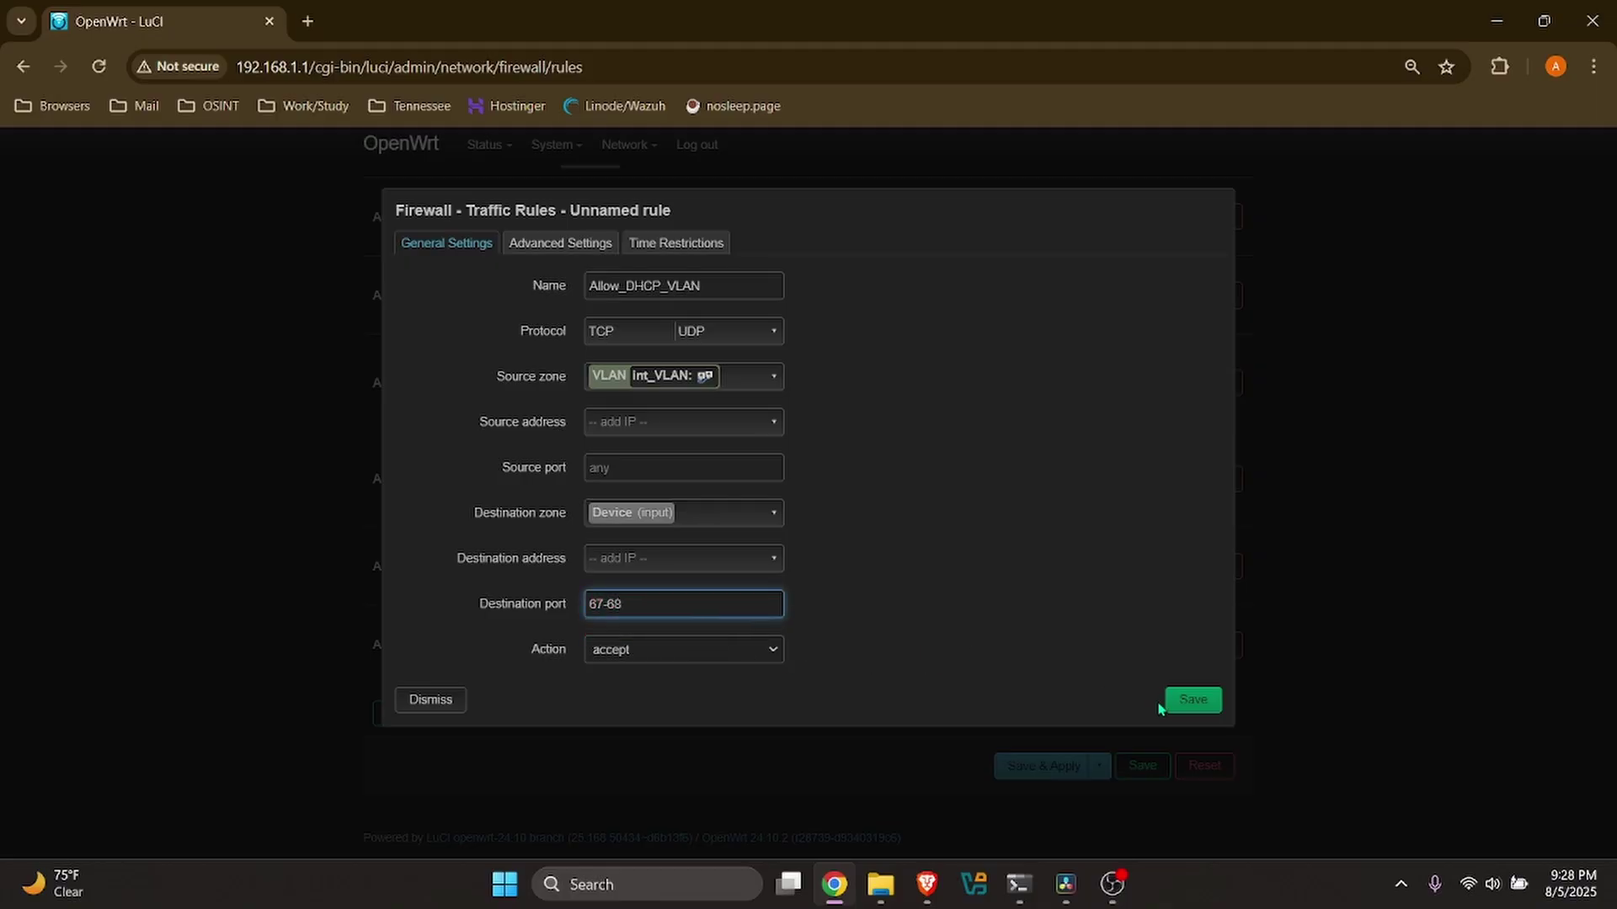
left_click(1191, 702)
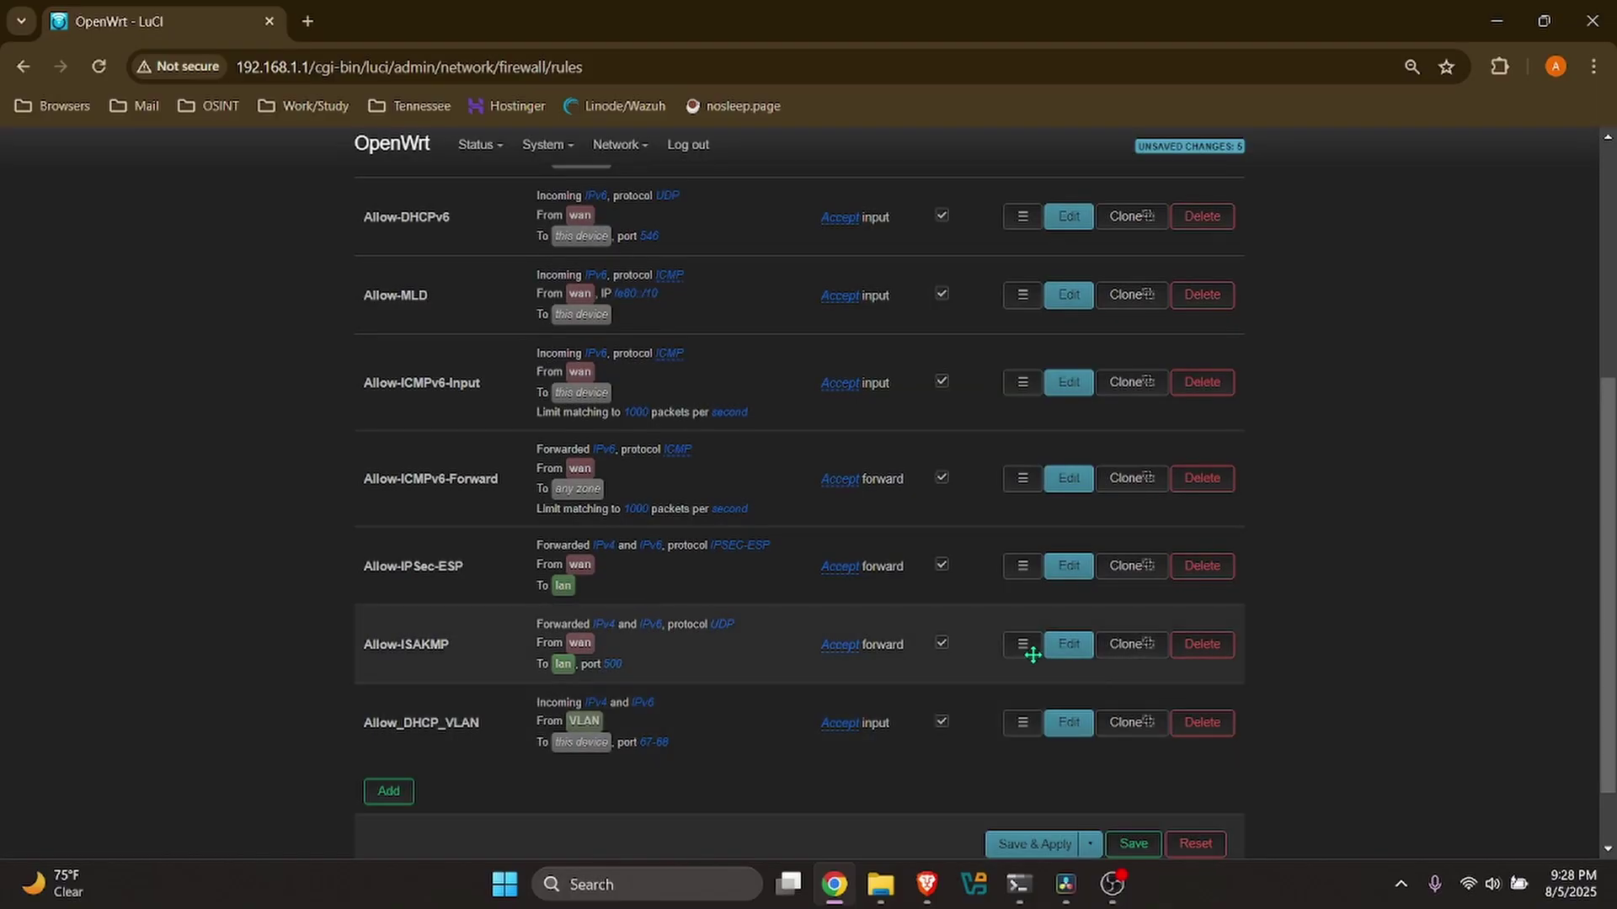
scroll(821, 660, "down", 2)
left_click(1023, 768)
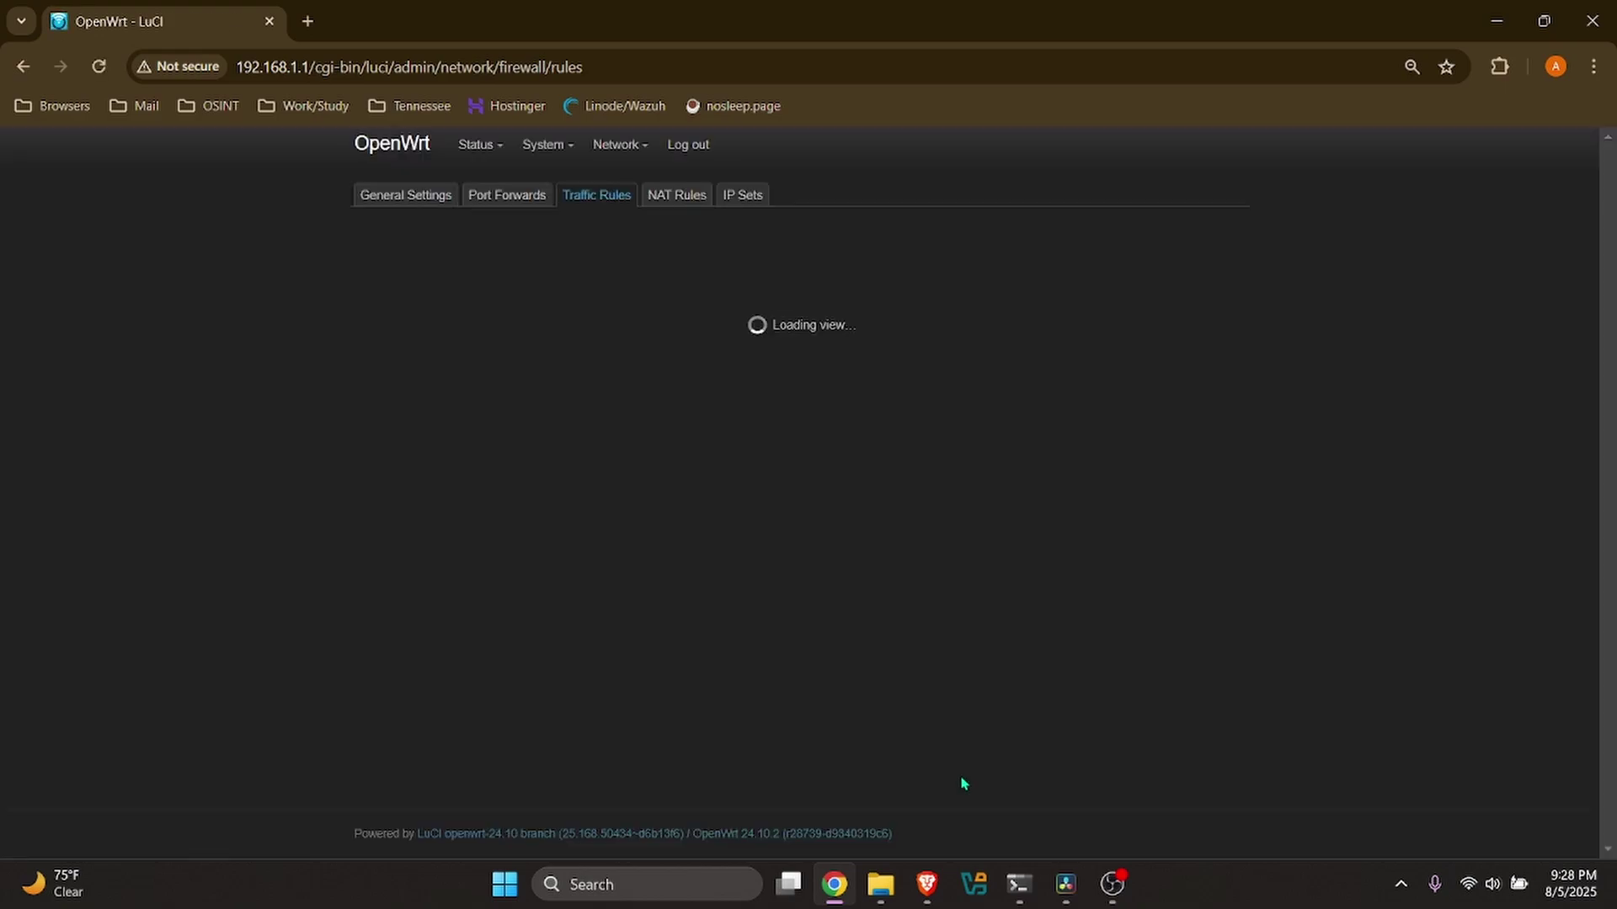
- Review the Wireless Overview, highlighting the radio1 access point's BSSID details
scroll(723, 679, "down", 3)
scroll(723, 678, "down", 3)
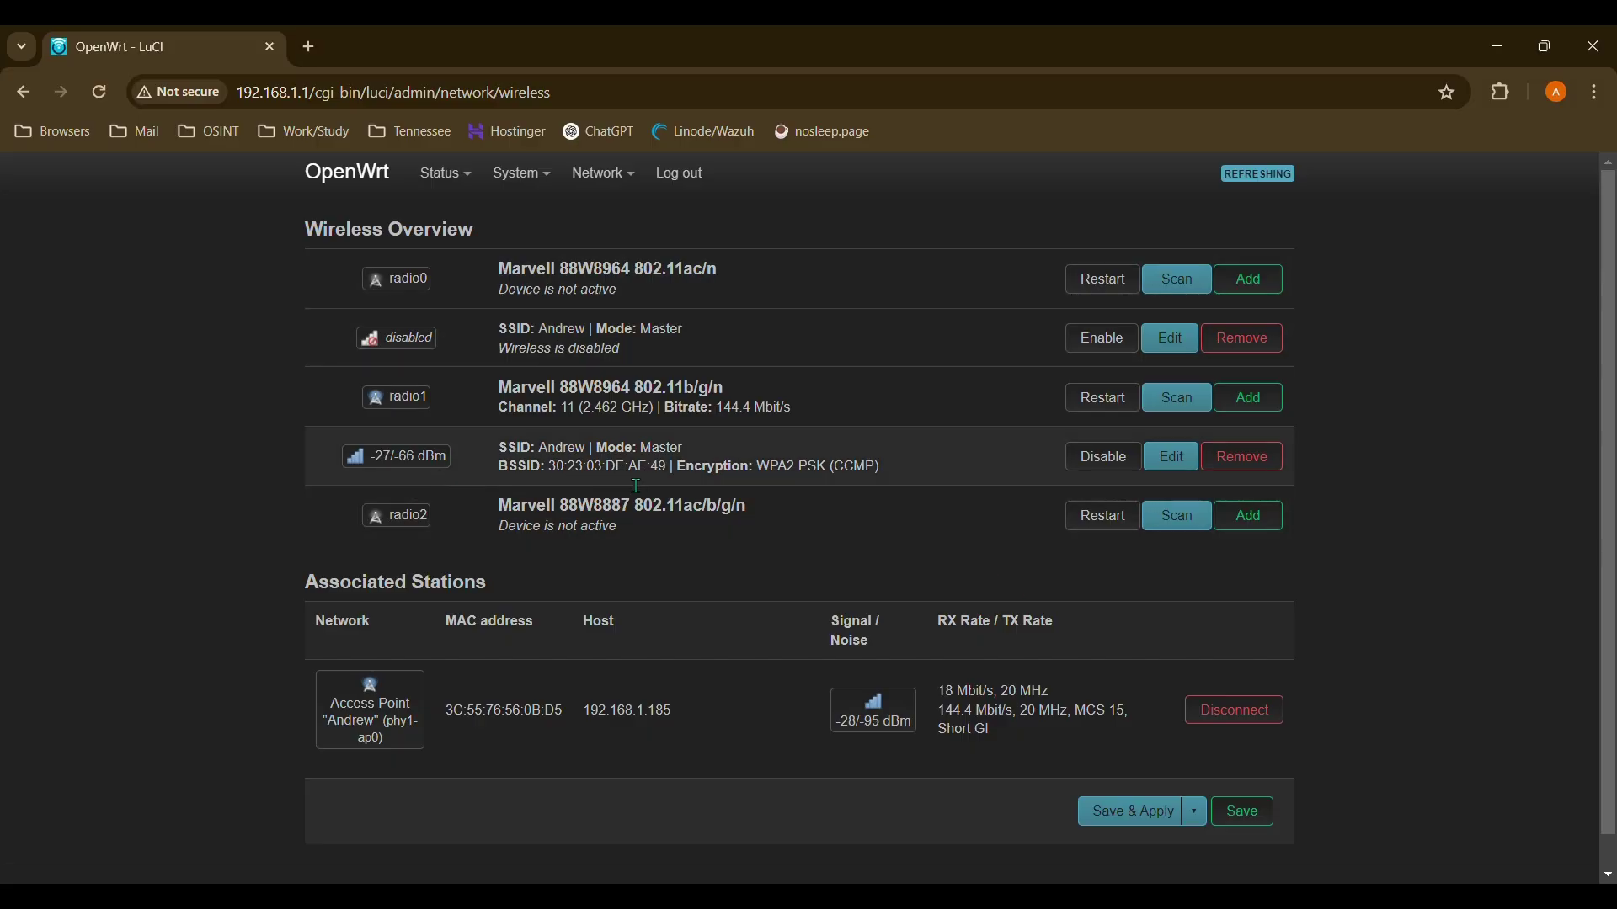
left_click_drag(497, 474, 891, 485)
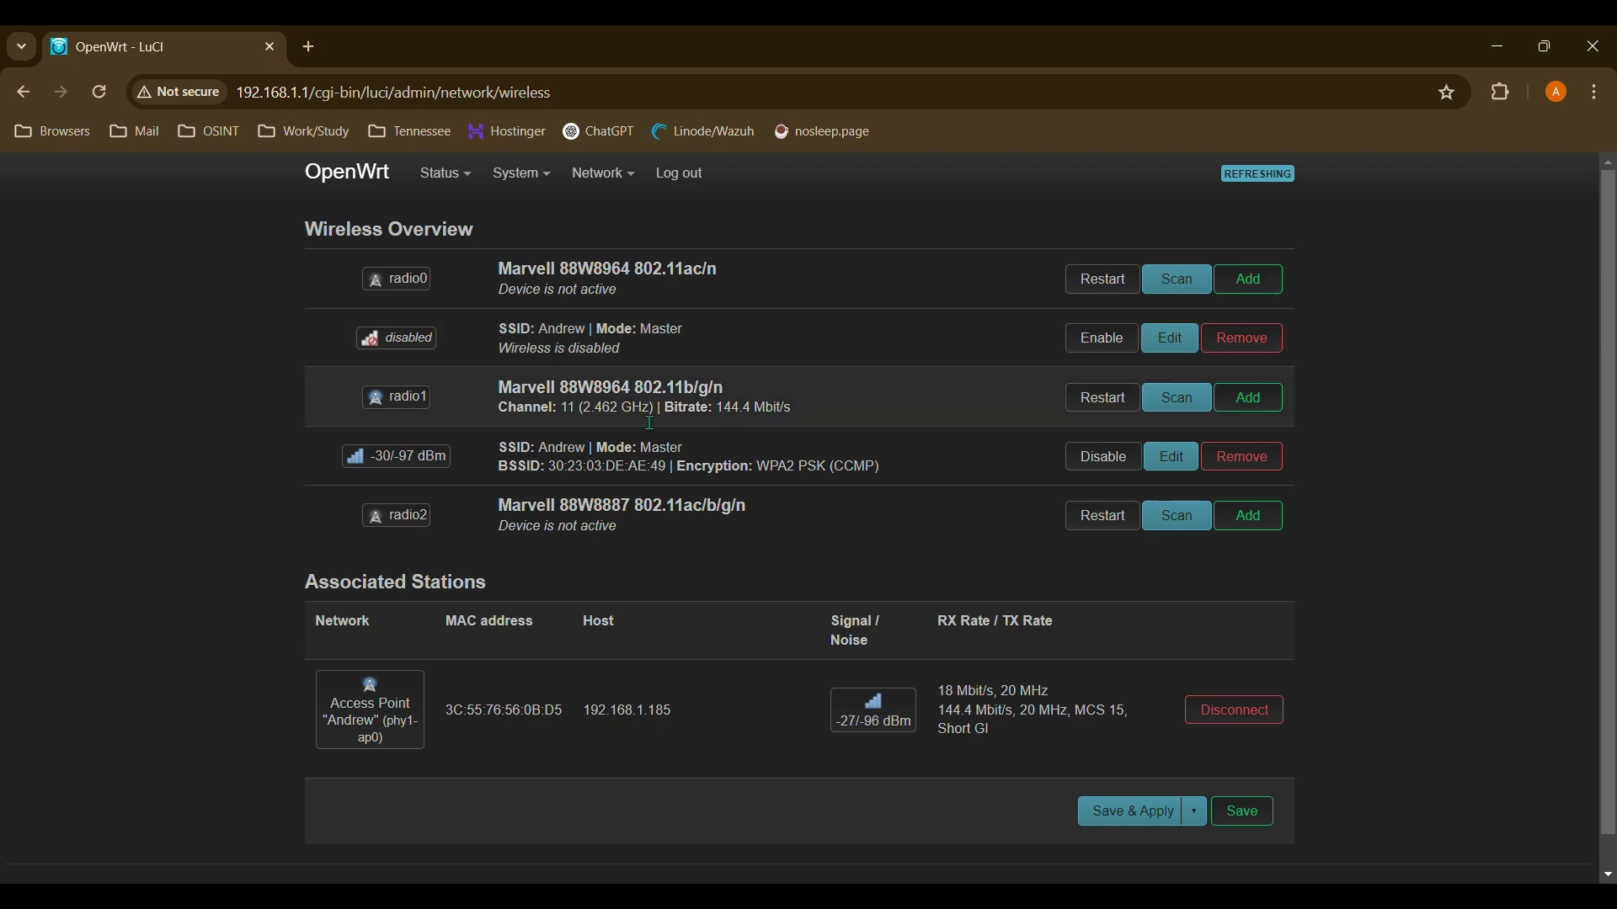
- Add a wireless network on radio1 and change its ESSID from OpenWrt to Test_VLAN
left_click(1244, 400)
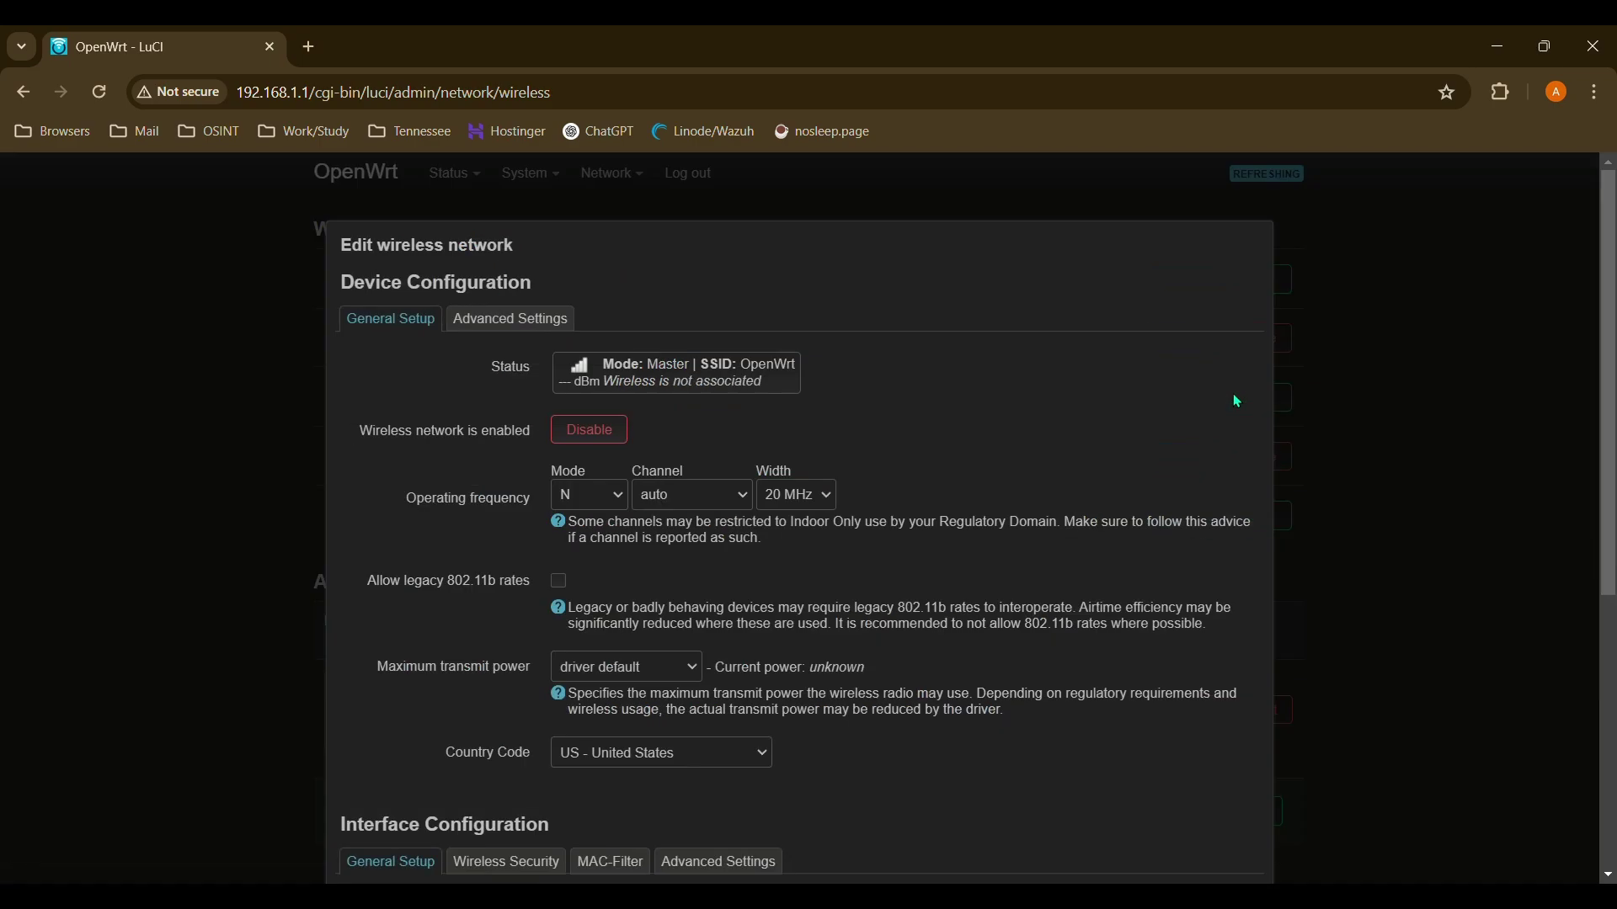
scroll(719, 508, "down", 1)
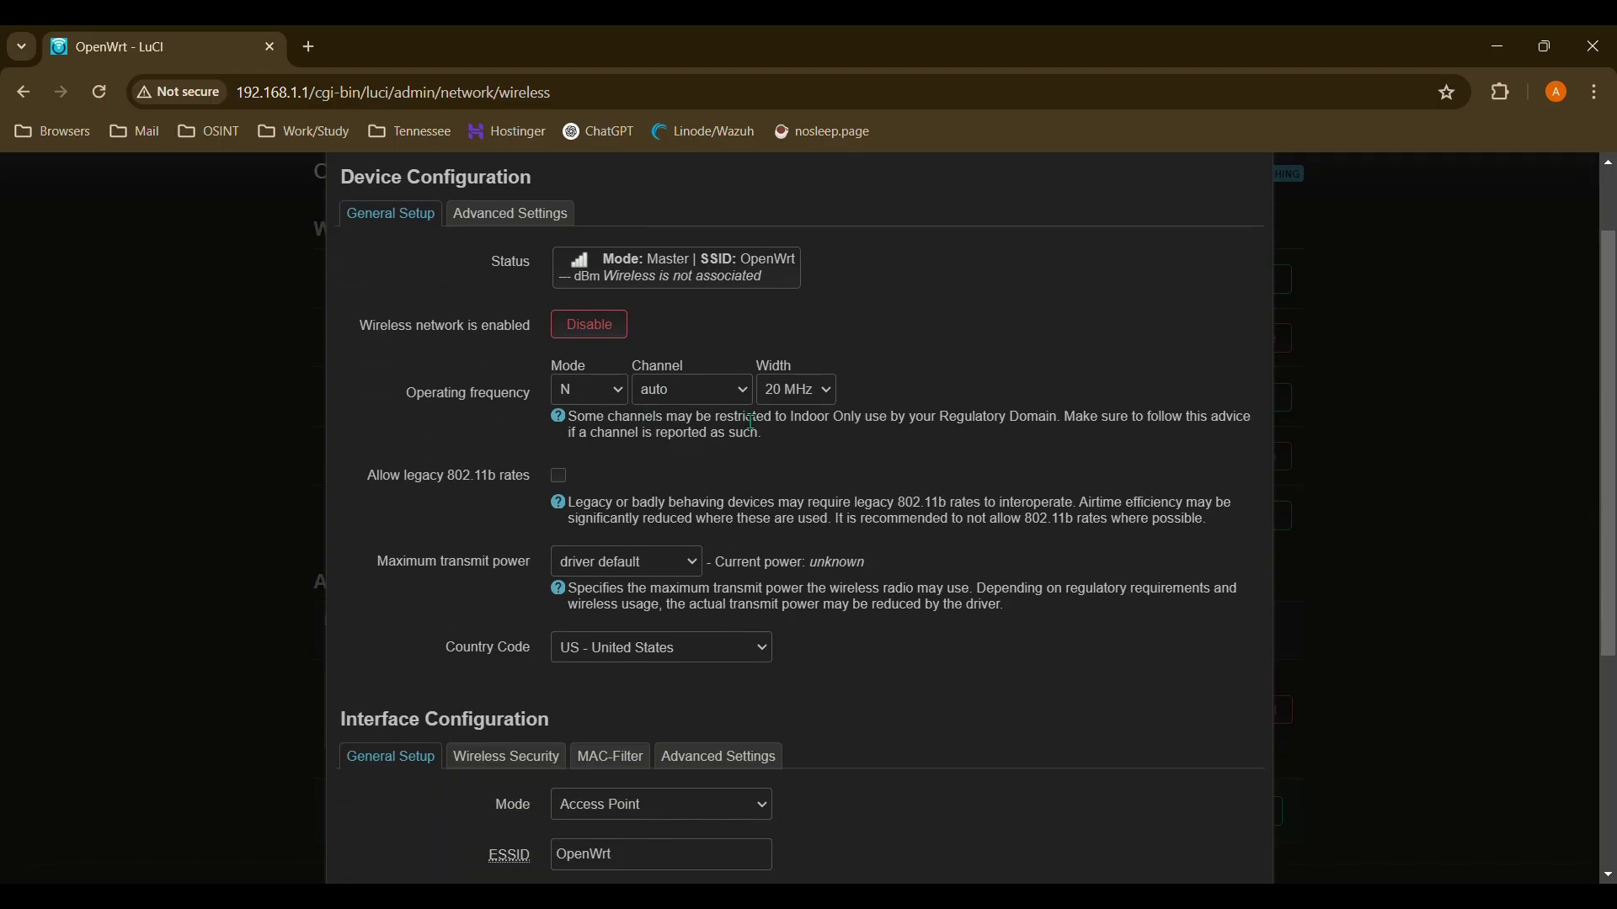
scroll(752, 423, "up", 1)
scroll(745, 421, "down", 4)
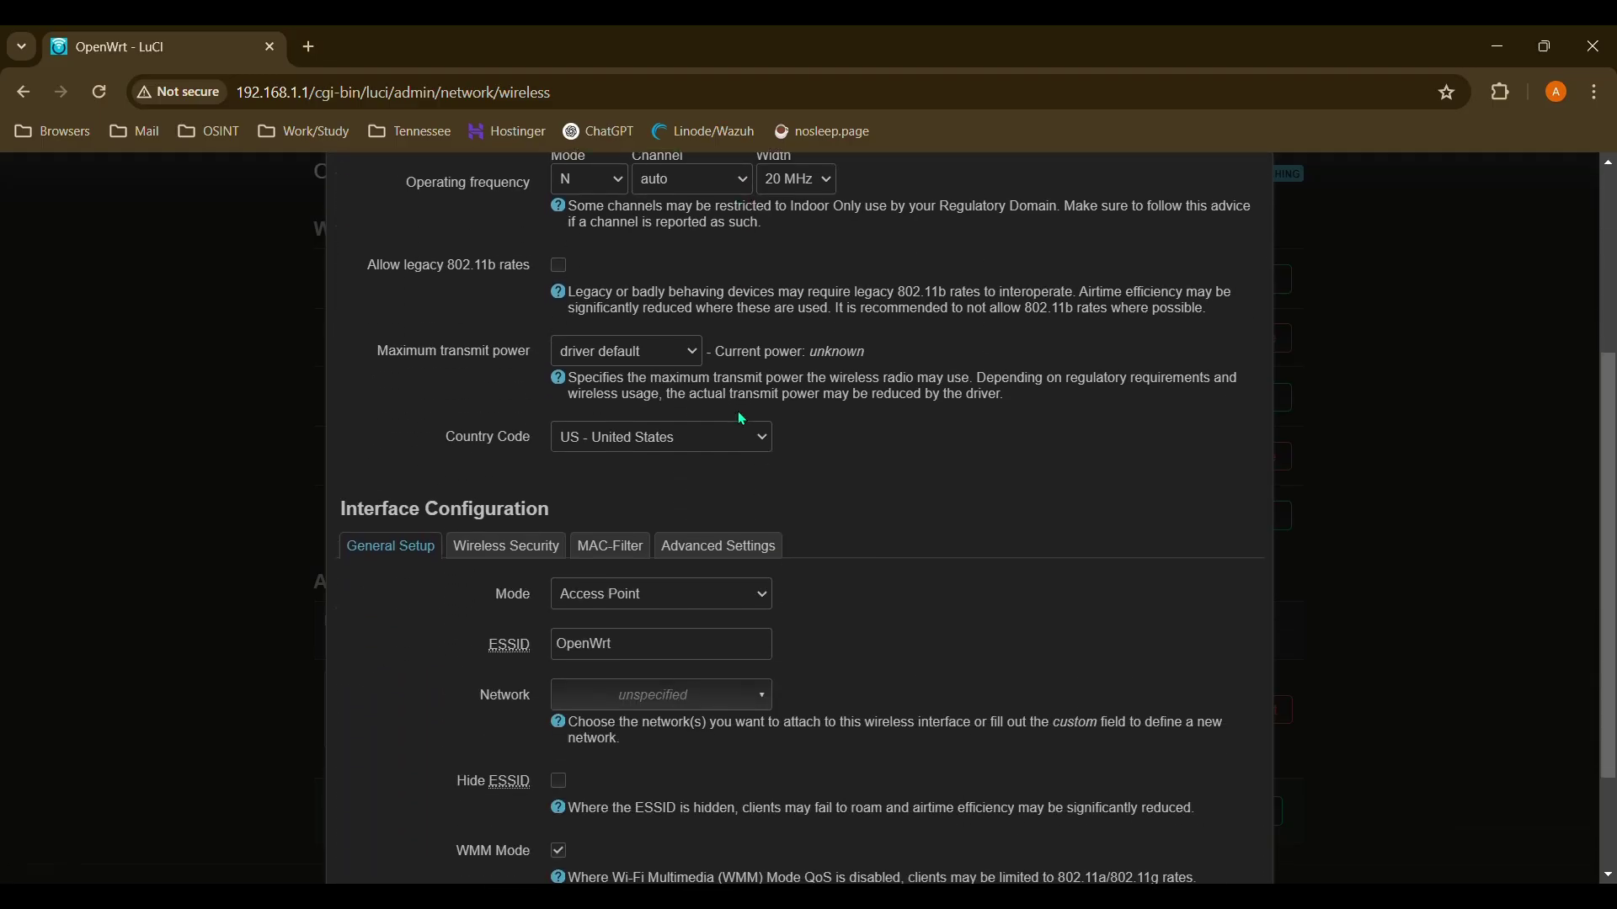
scroll(742, 418, "down", 4)
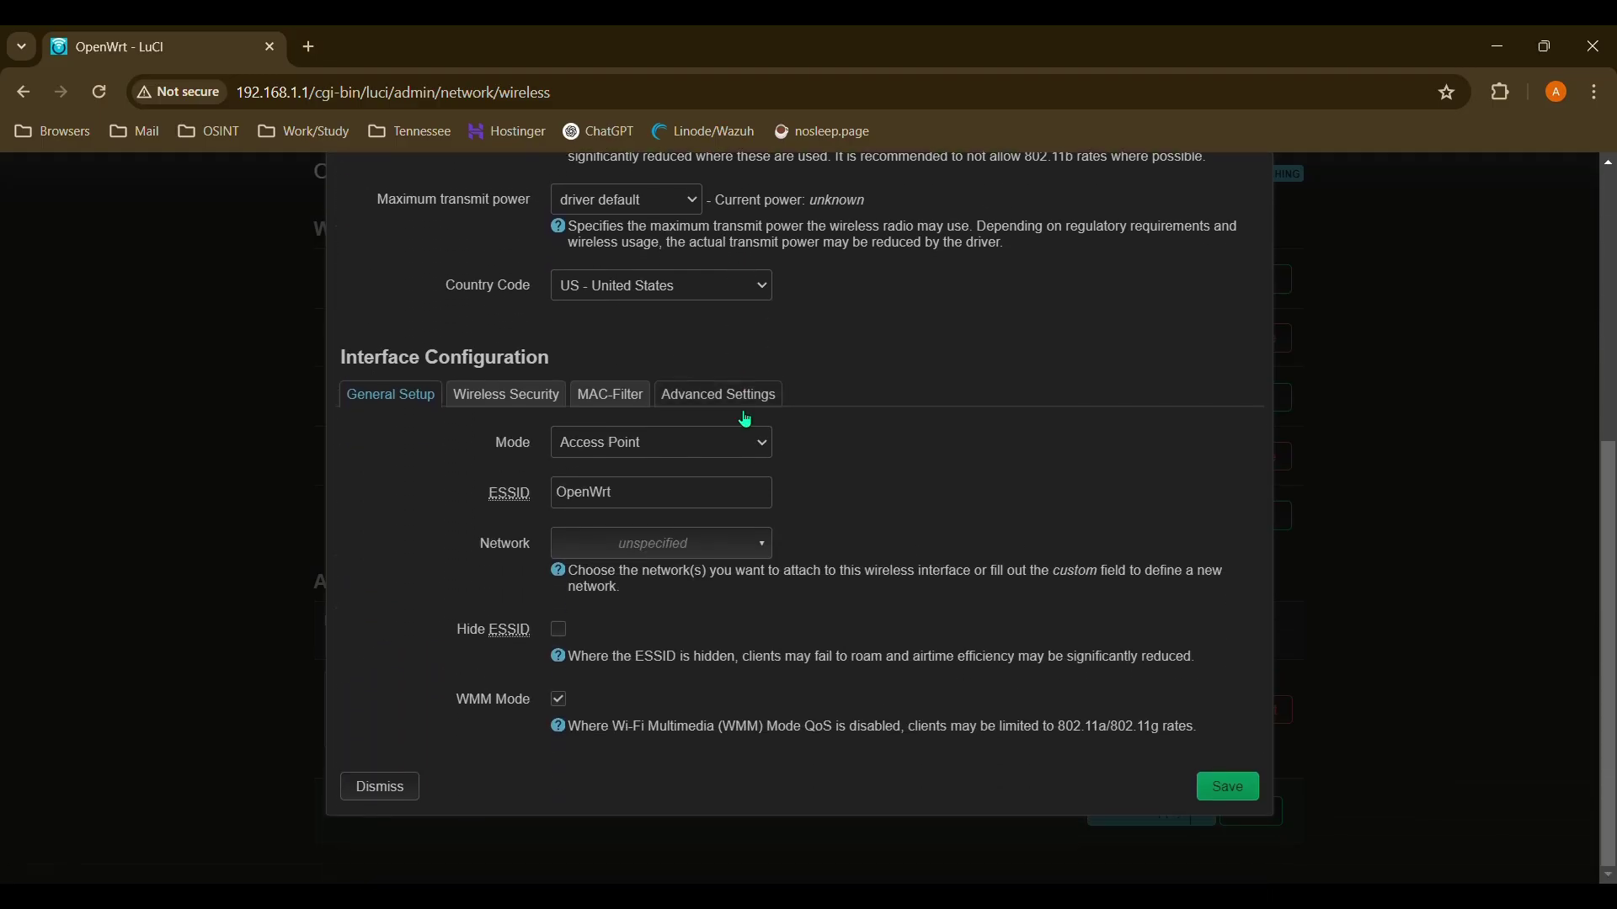
left_click_drag(651, 505, 552, 496)
key("BackSpace")
type("Test")
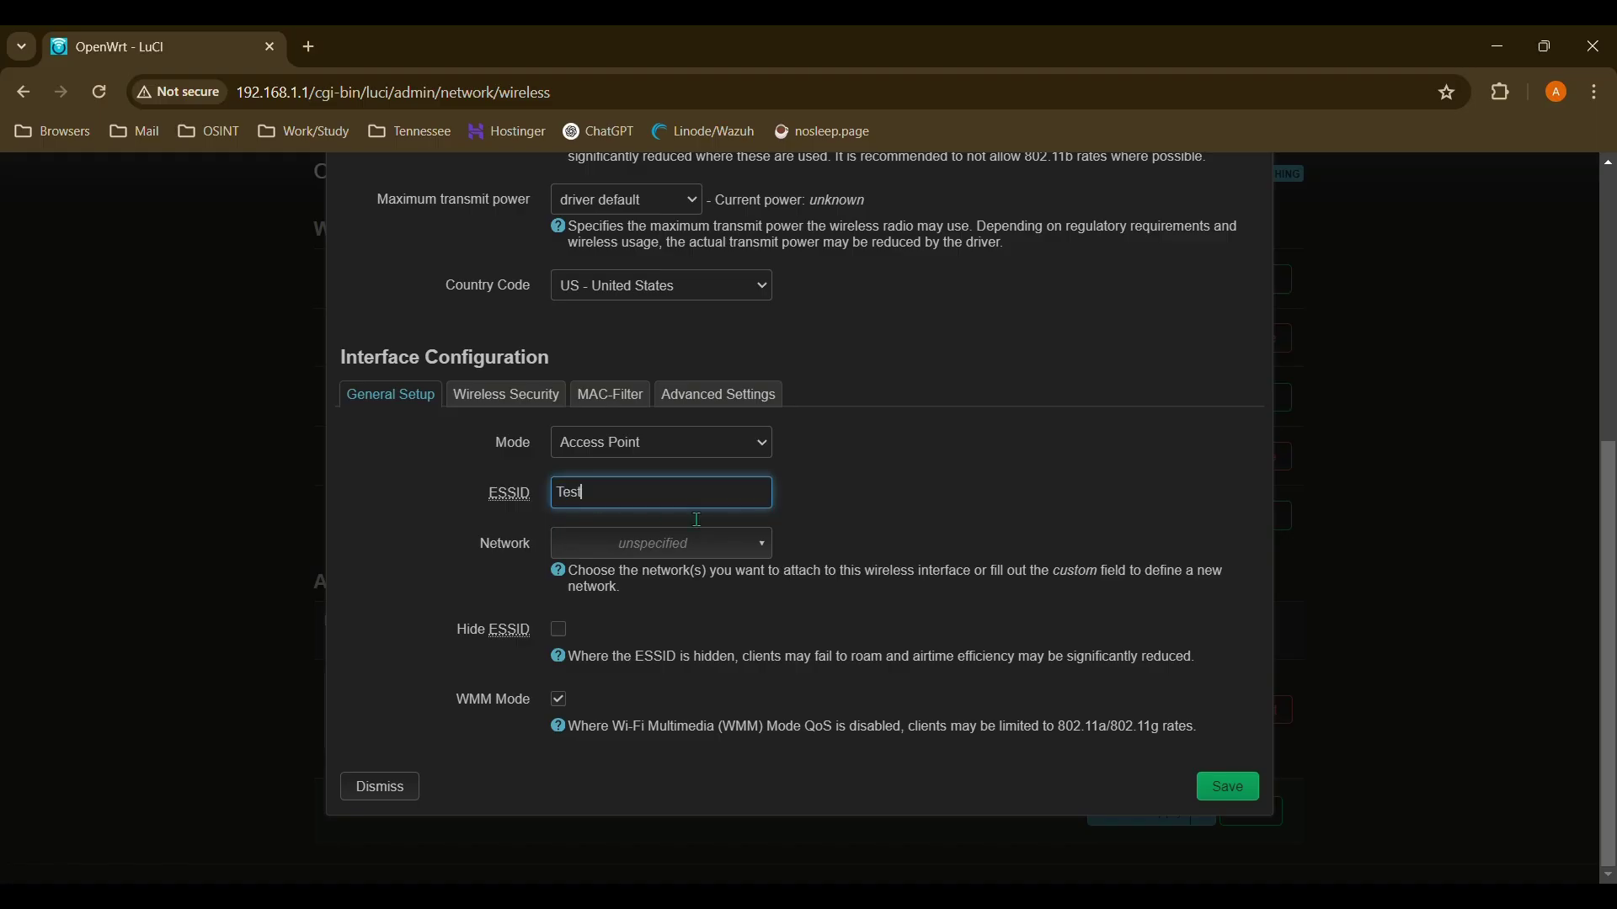
type("_VLAN")
- Attach the new wireless network to the VLAN_int network
left_click(690, 453)
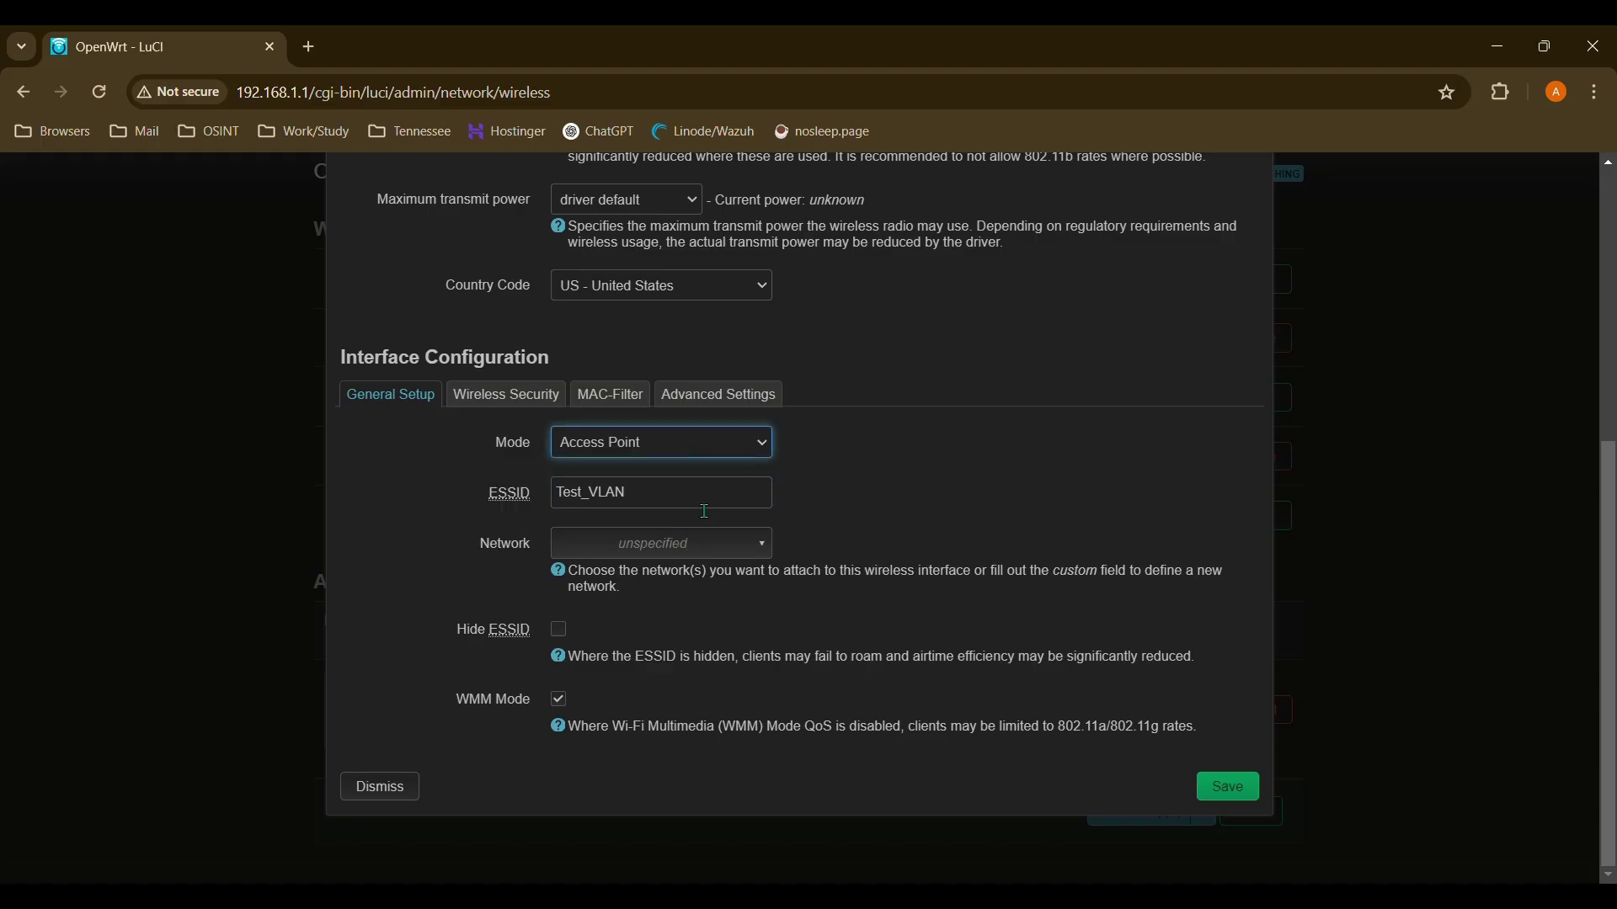
left_click(692, 545)
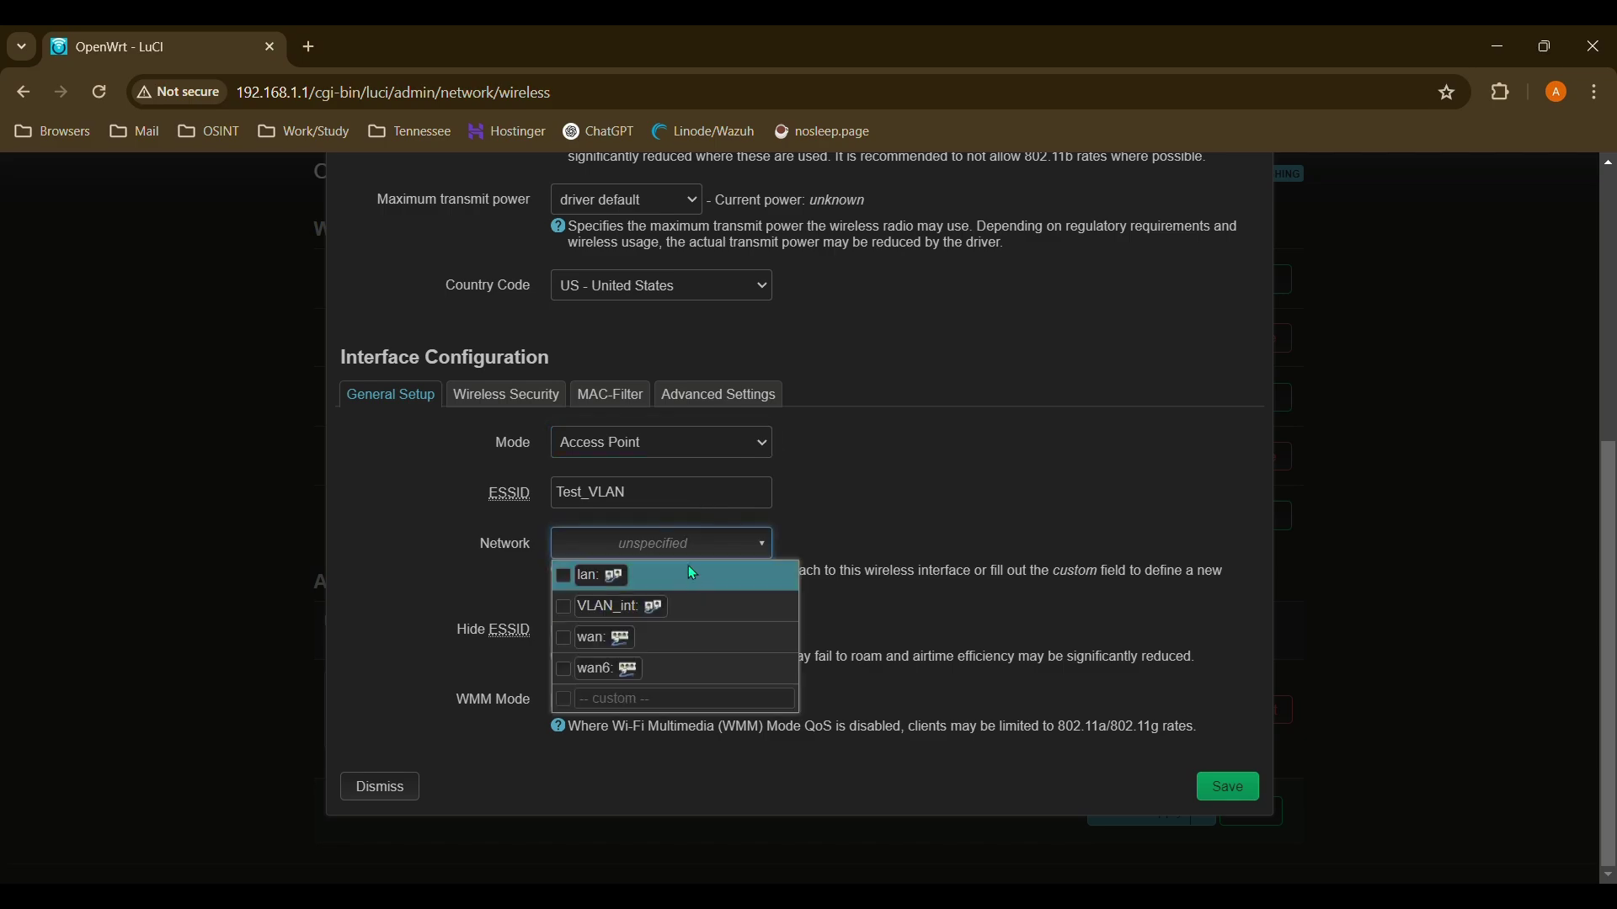
left_click(579, 617)
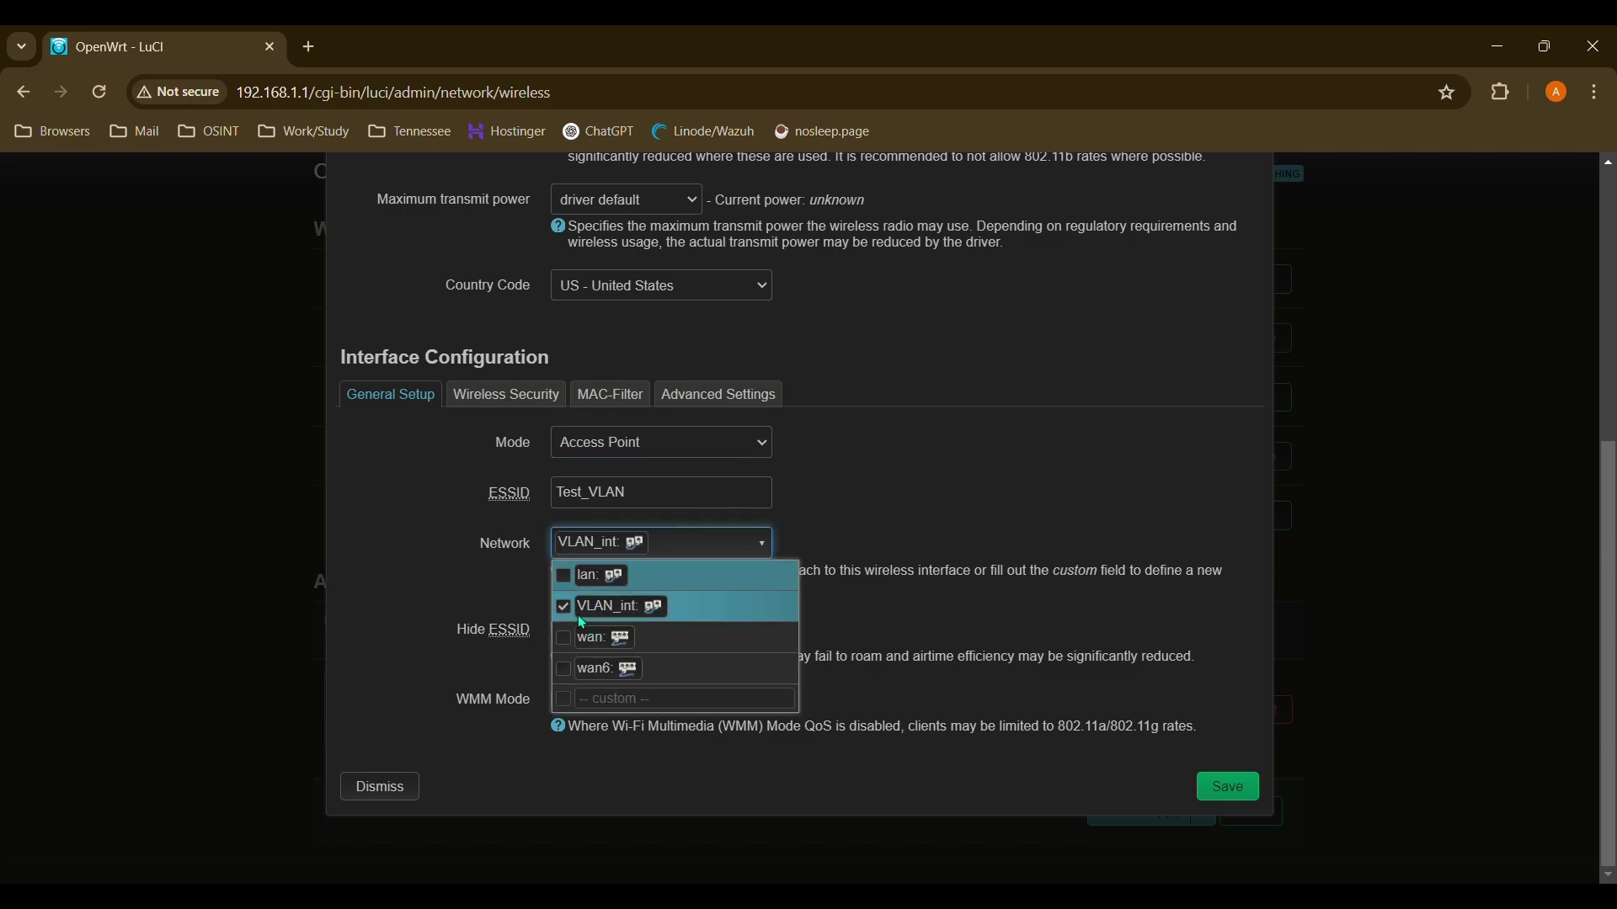
left_click(897, 588)
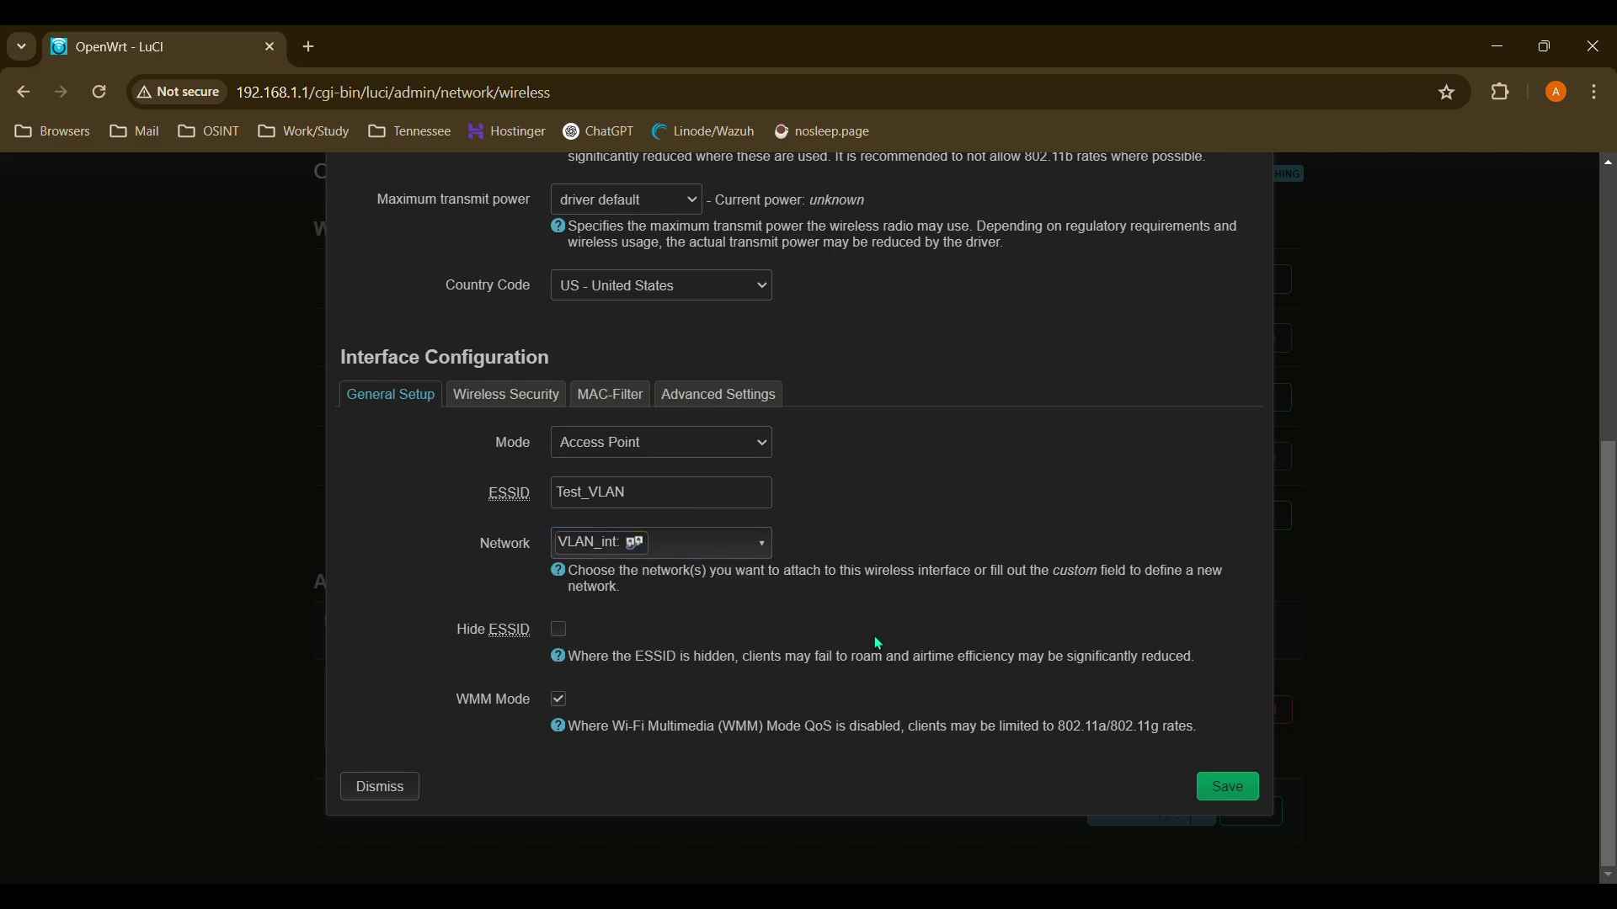
- Secure the Test_VLAN network with WPA2-PSK encryption and a network key, and save the dialog
left_click(547, 396)
scroll(542, 400, "up", 6)
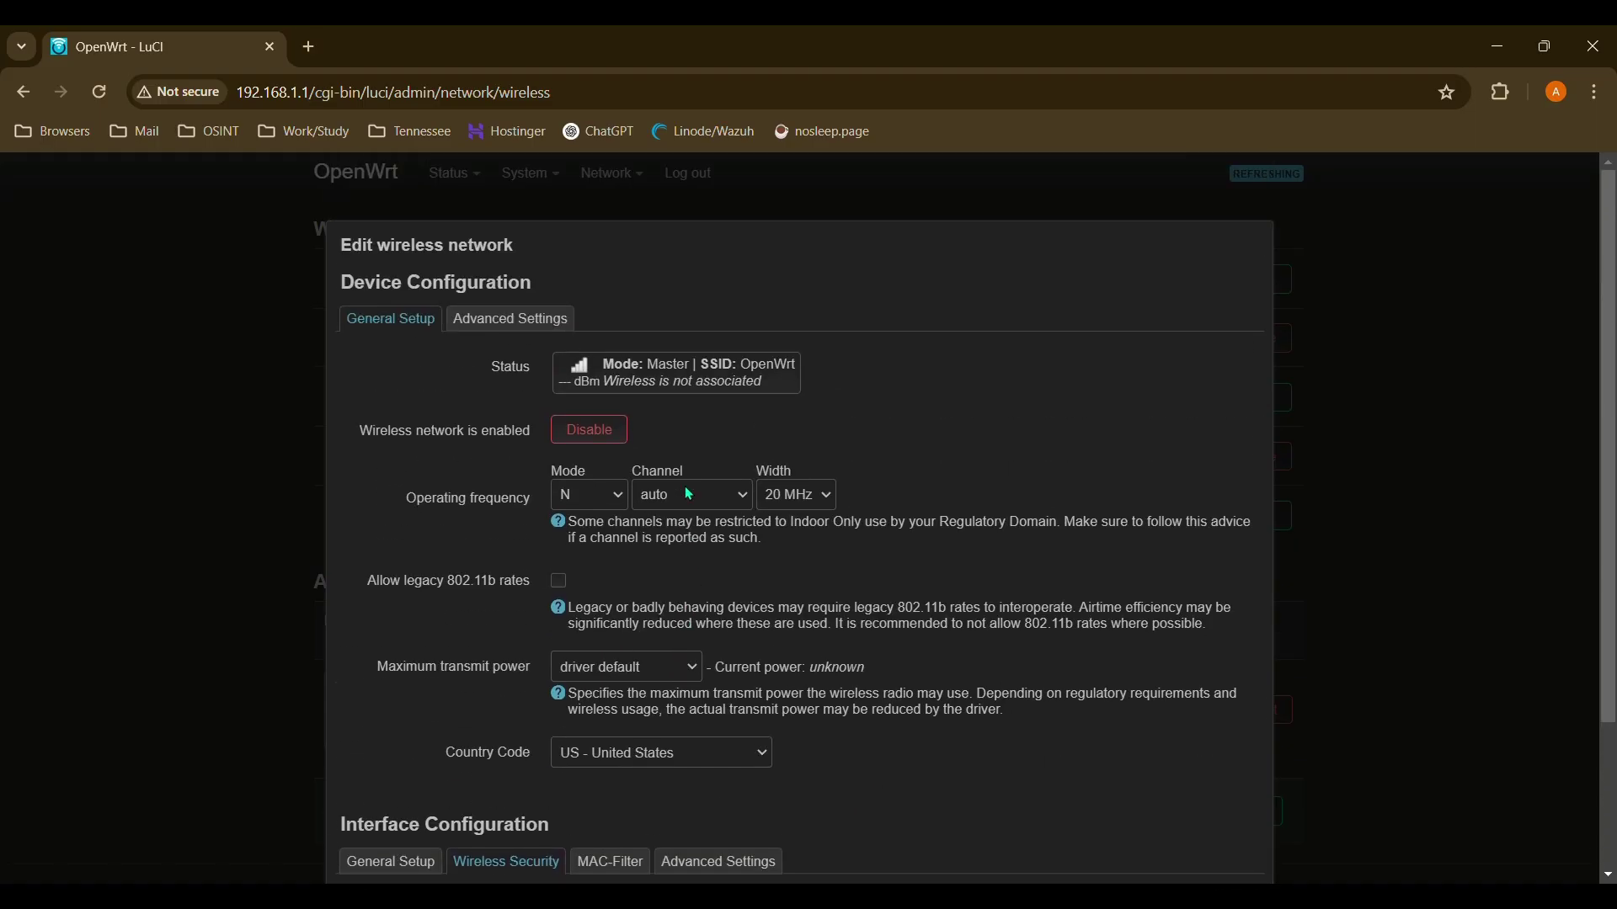
scroll(702, 517, "down", 3)
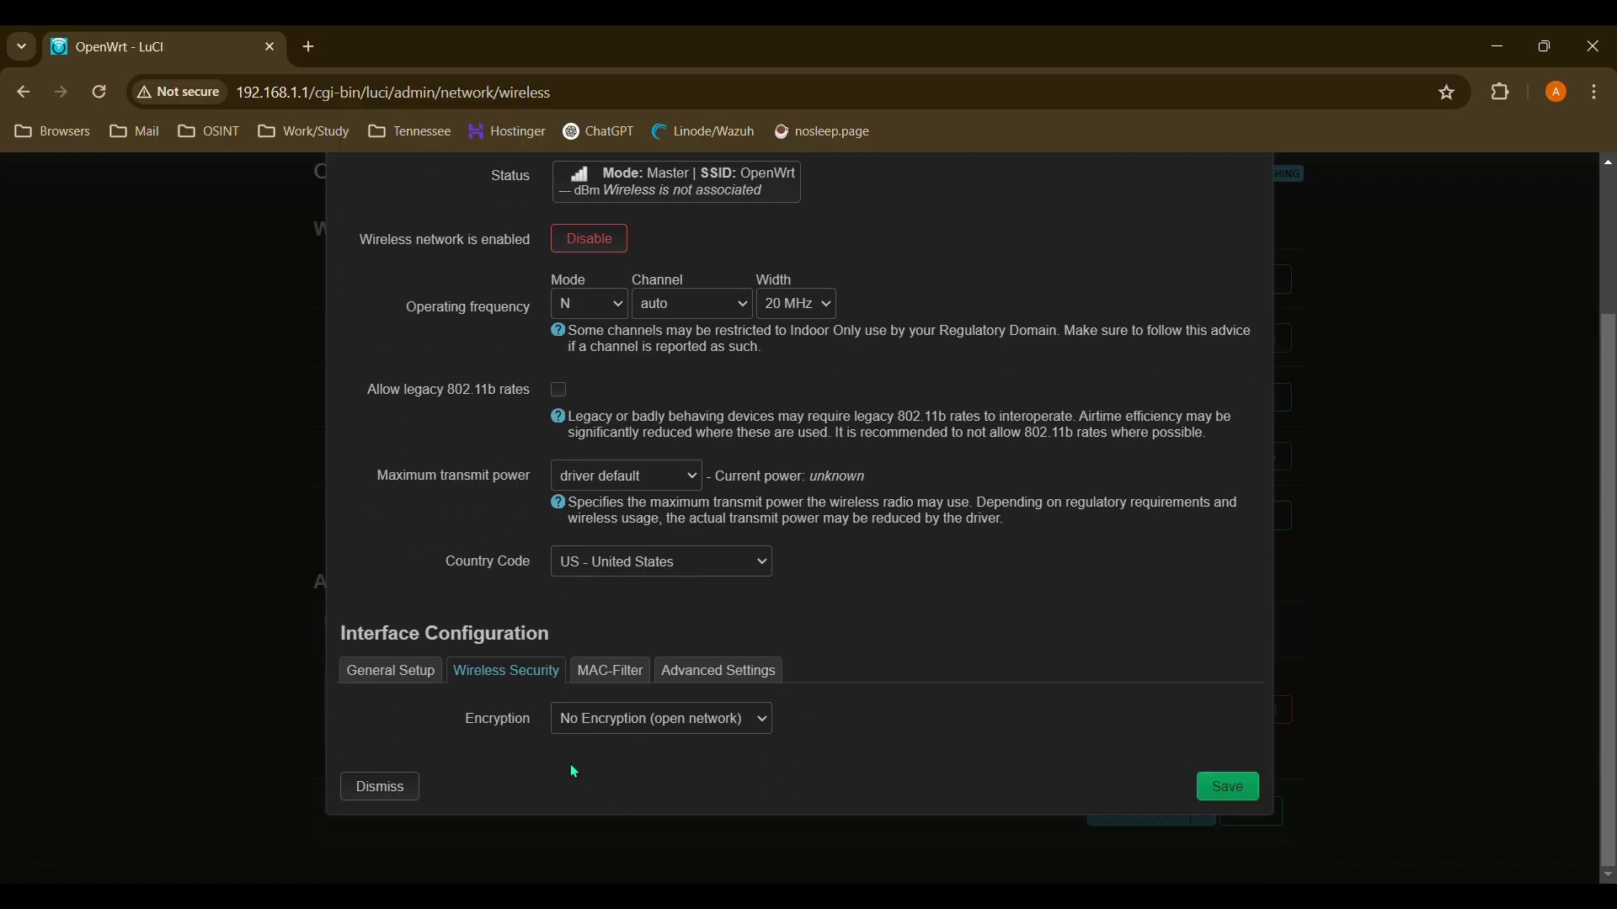
left_click(677, 730)
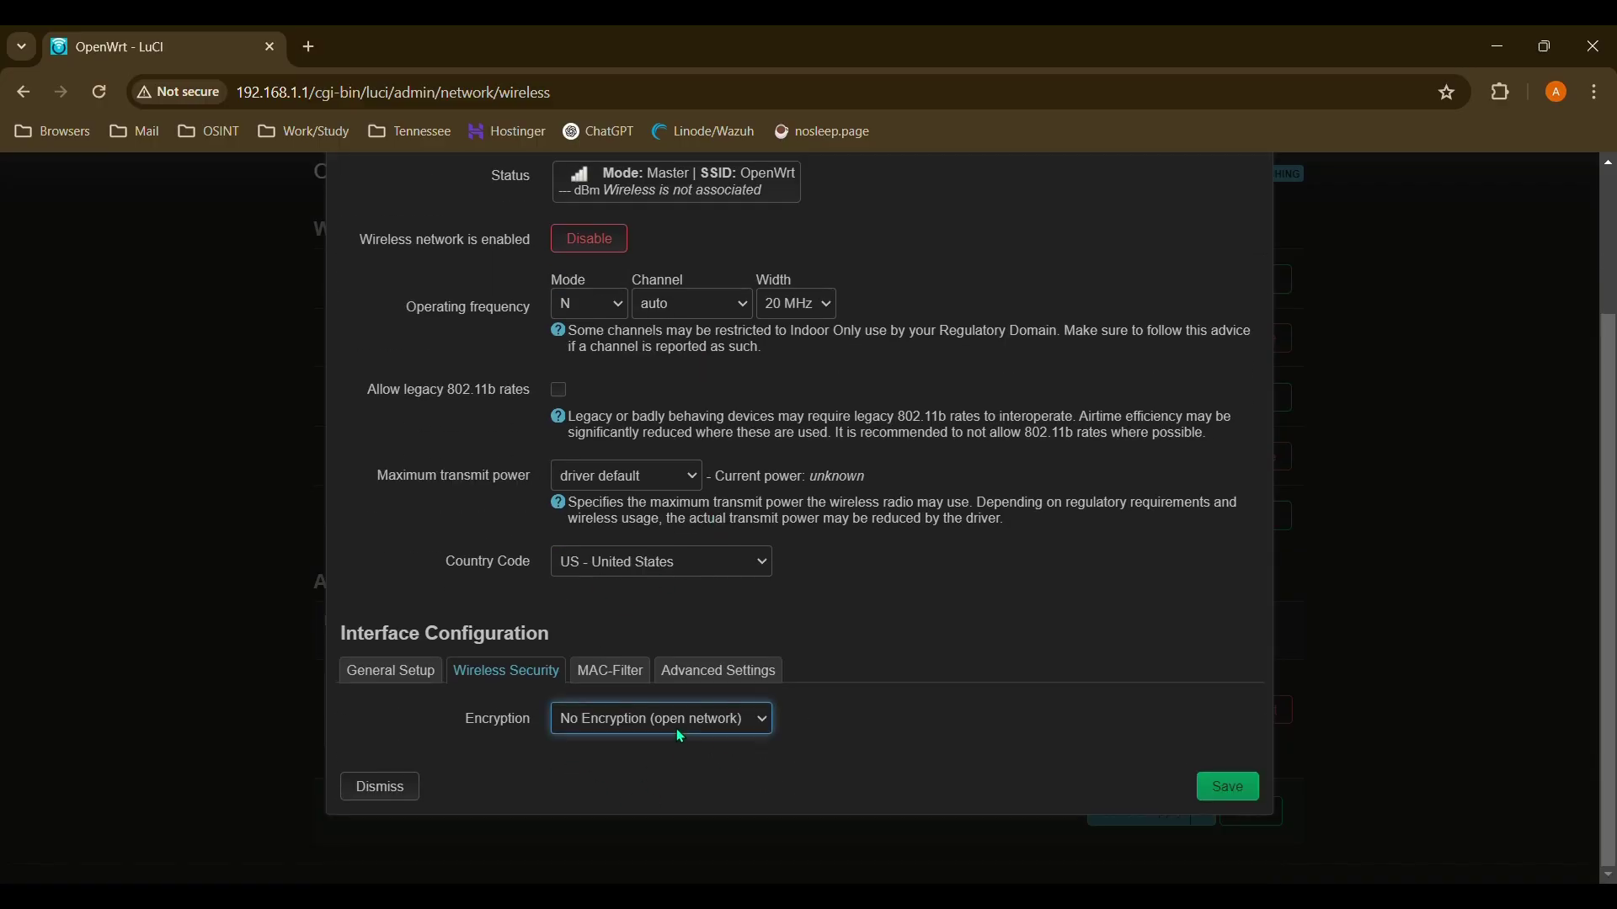
left_click(619, 754)
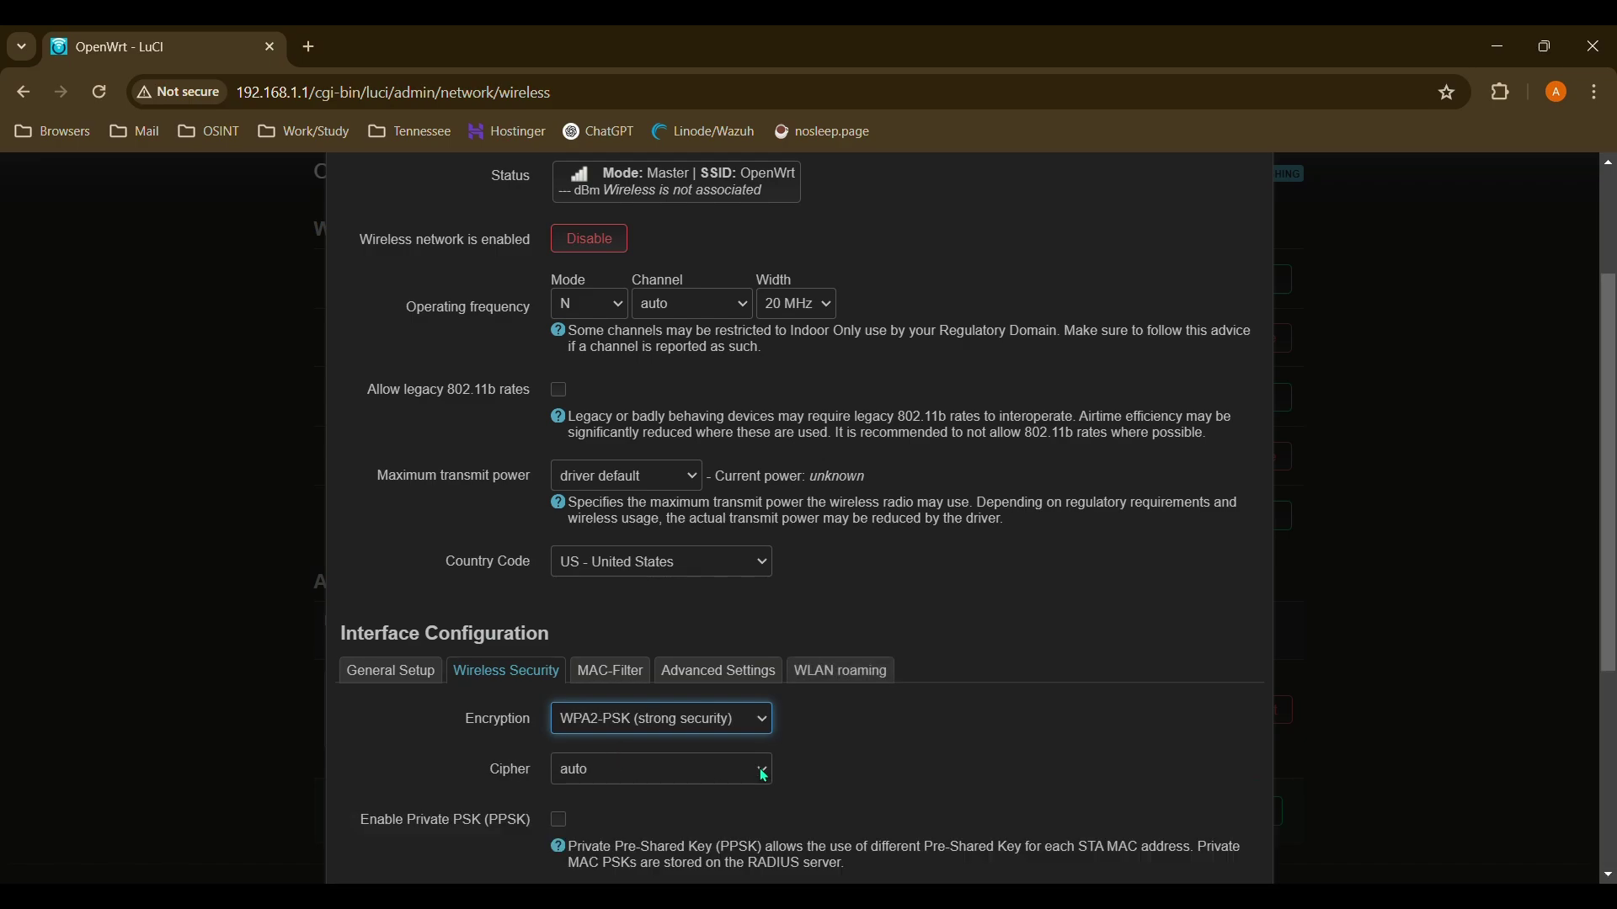
scroll(808, 708, "down", 4)
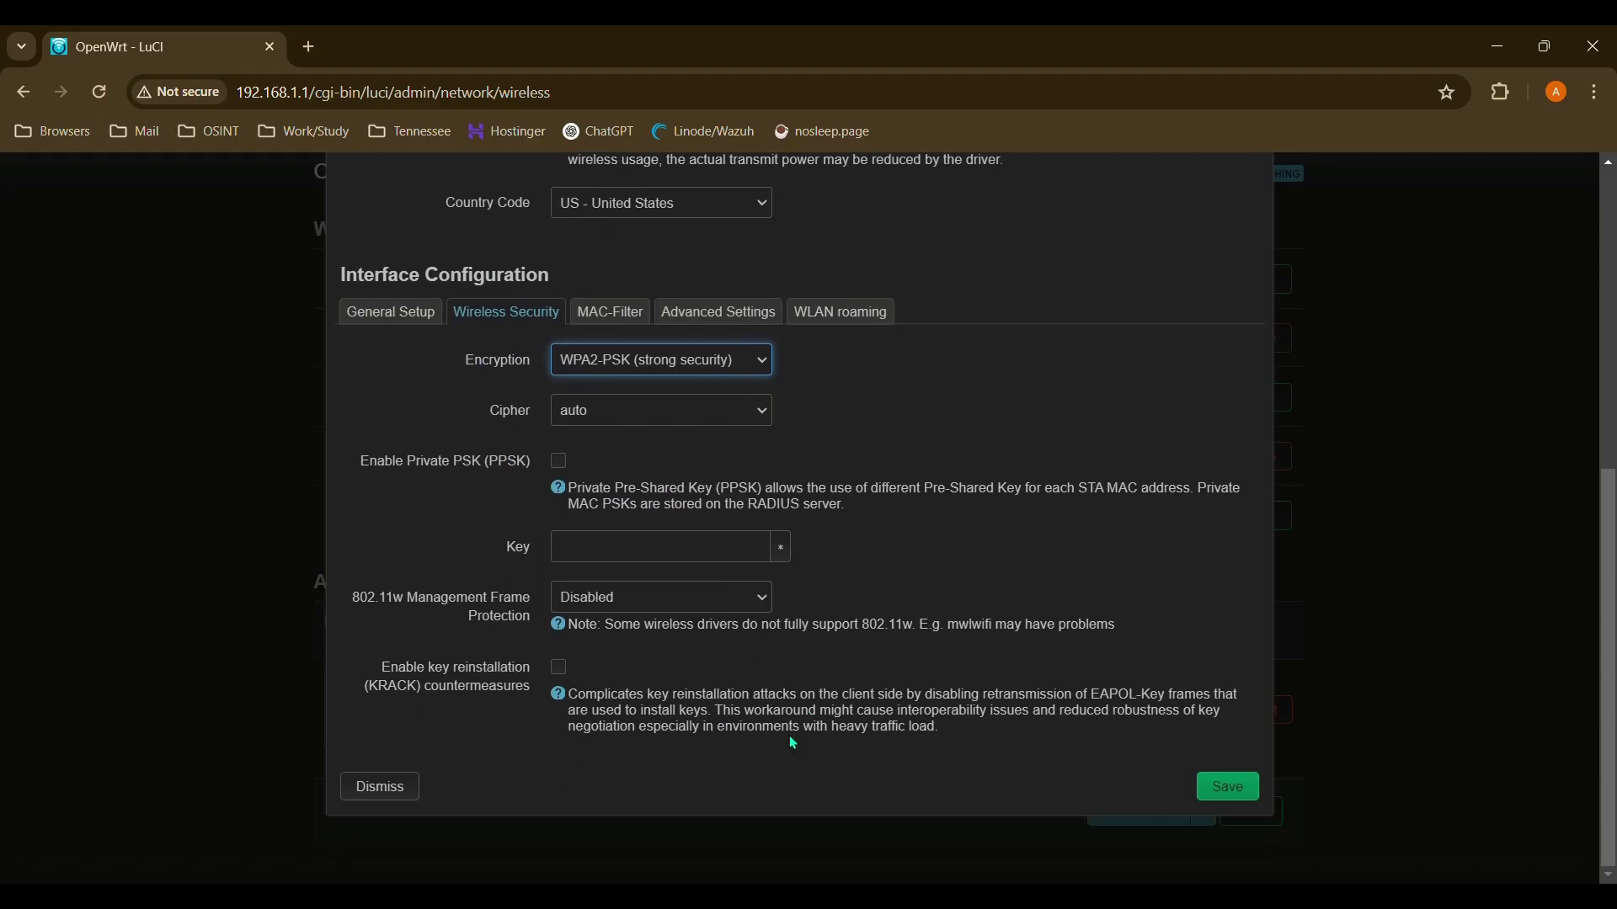
left_click(636, 552)
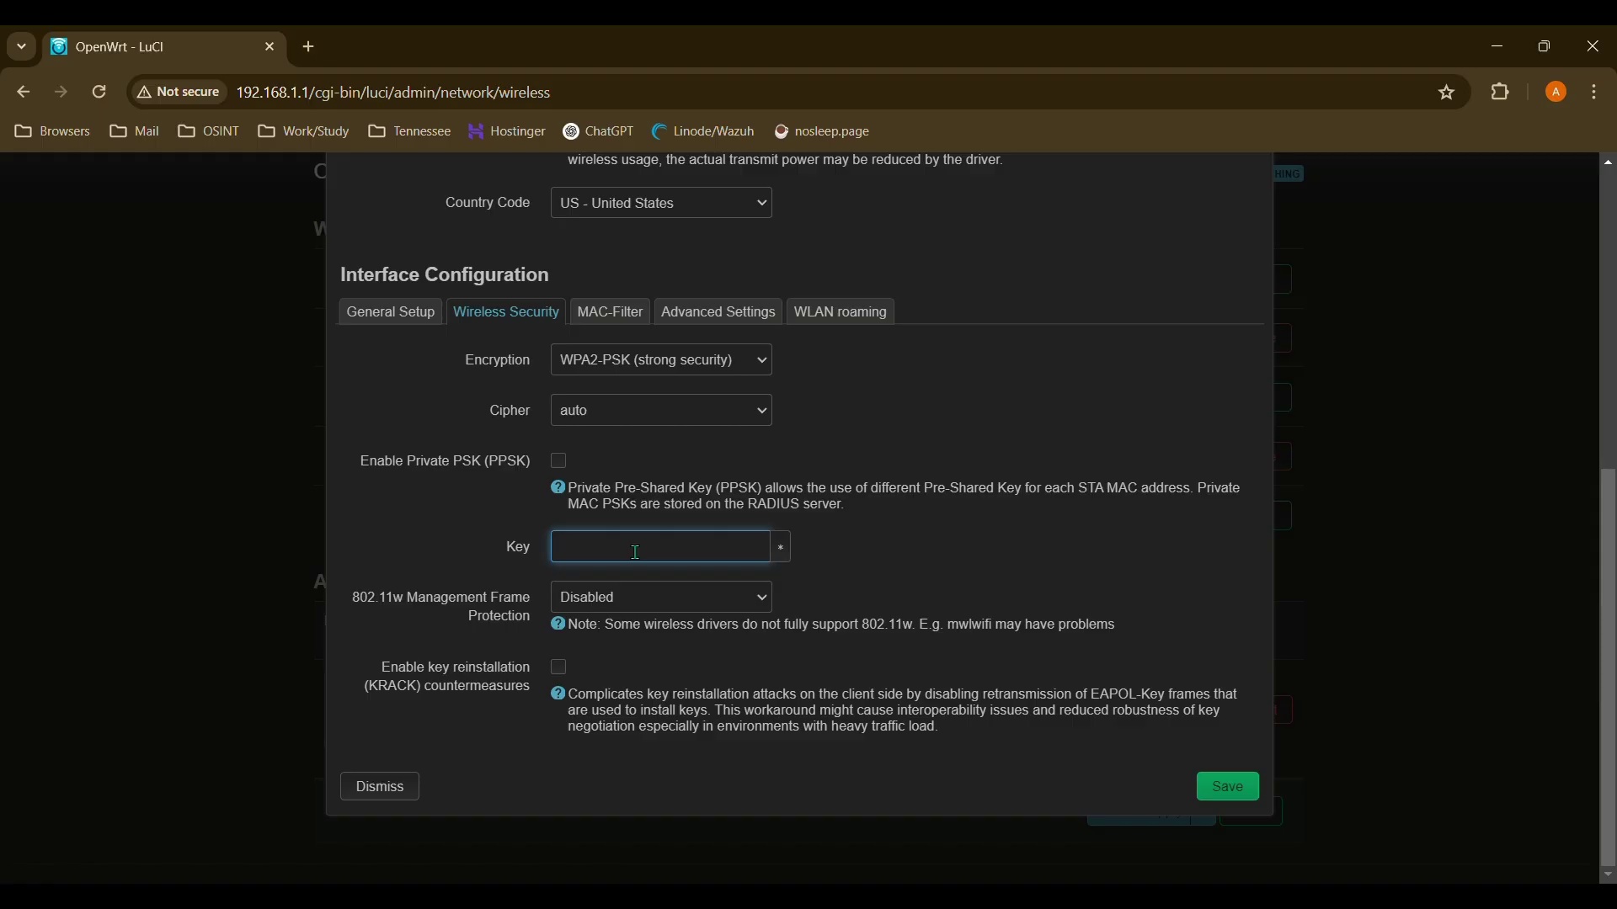
type("•••••••••")
key("BackSpace")
key("BackSpace")
key("BackSpace")
key("BackSpace")
key("BackSpace")
key("BackSpace")
key("BackSpace")
key("BackSpace")
key("BackSpace")
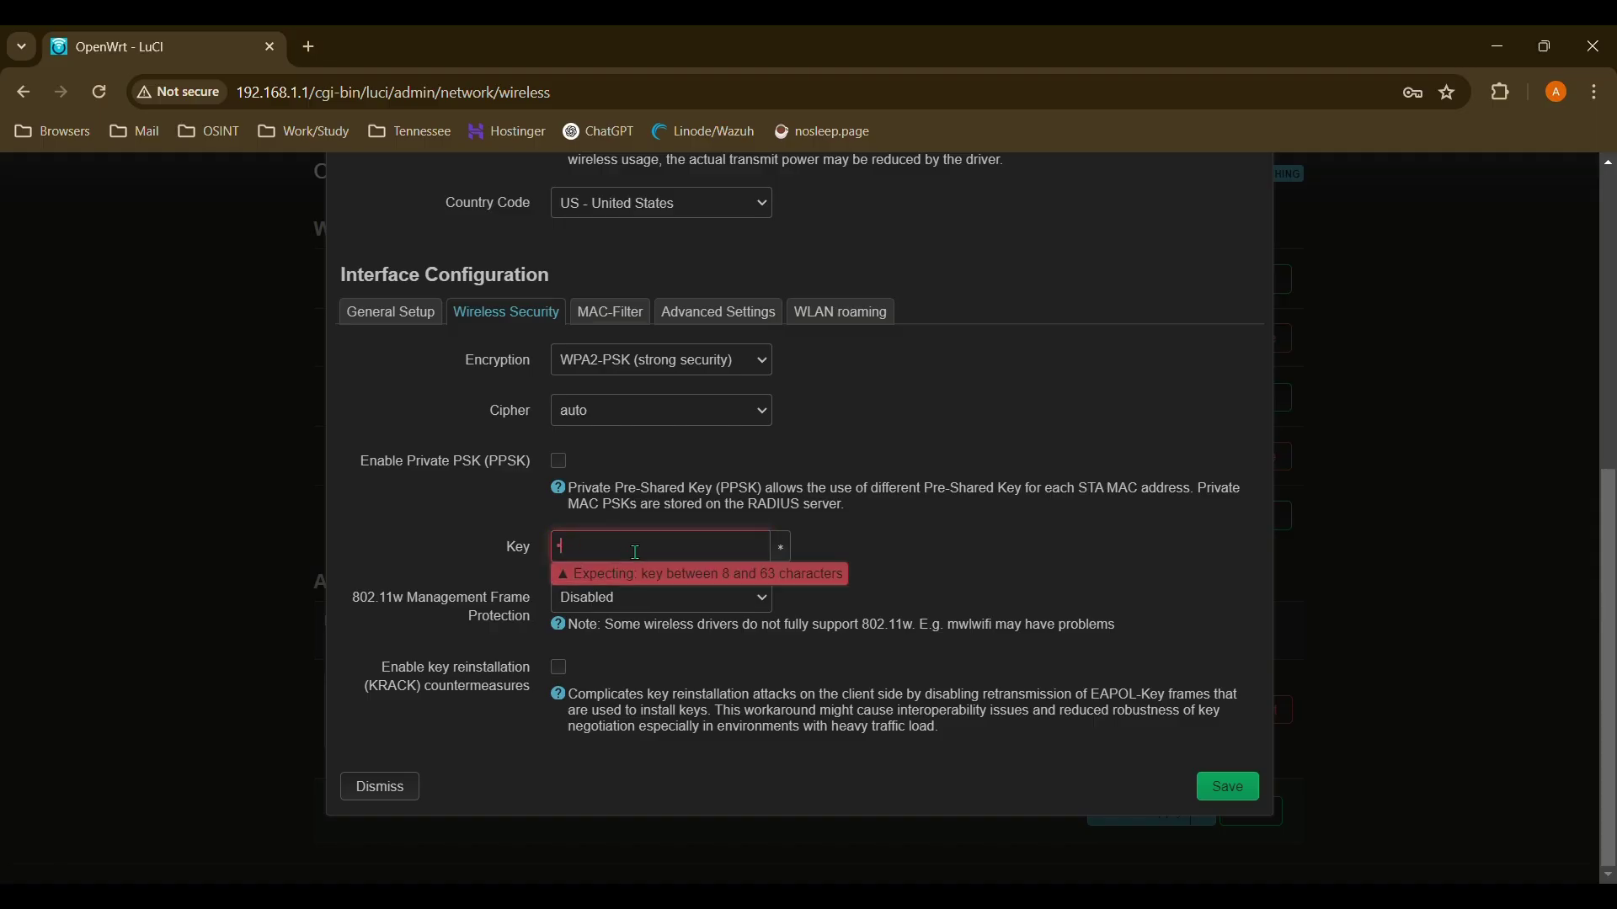
type("••••••••••••")
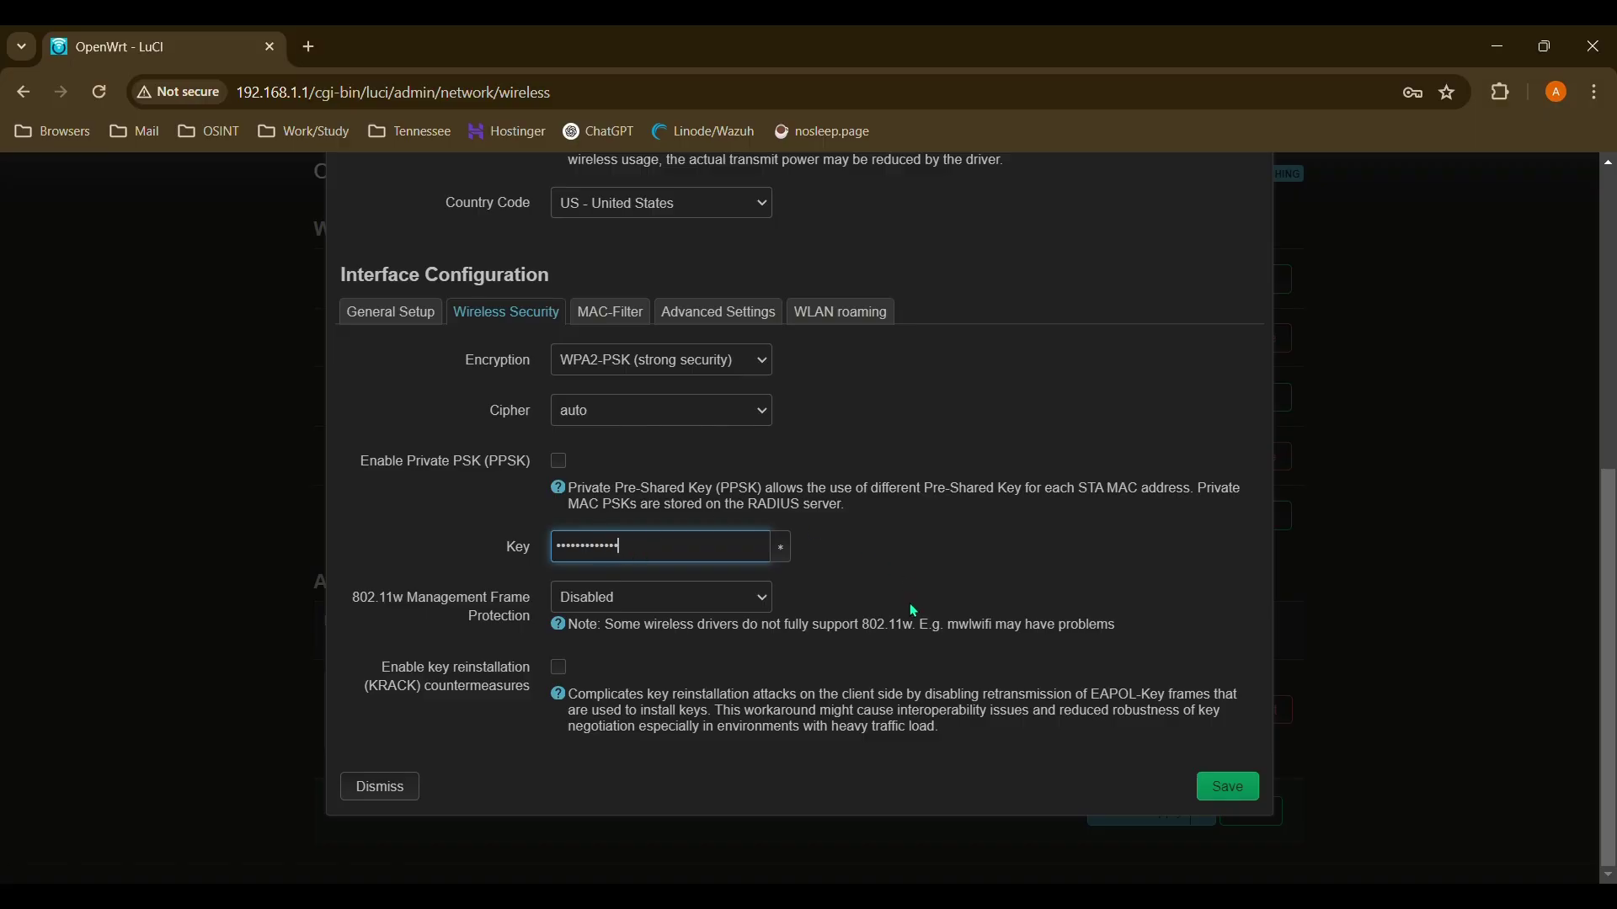
left_click(1213, 793)
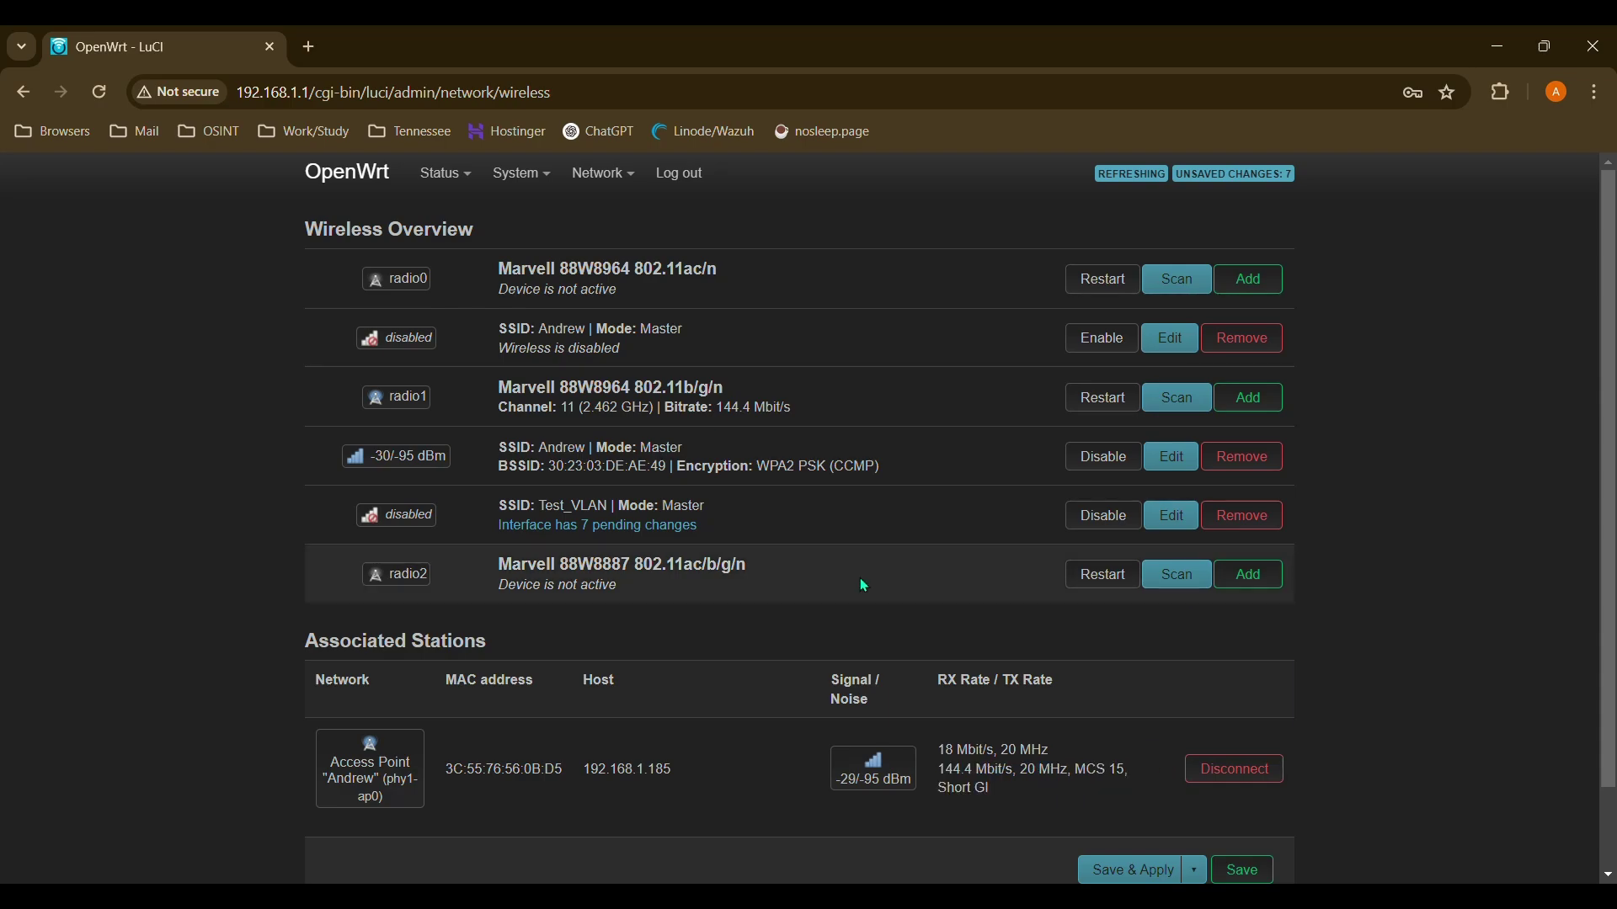
- Save and apply all pending changes, then reboot the router from System > Reboot
scroll(834, 572, "down", 2)
left_click(1145, 779)
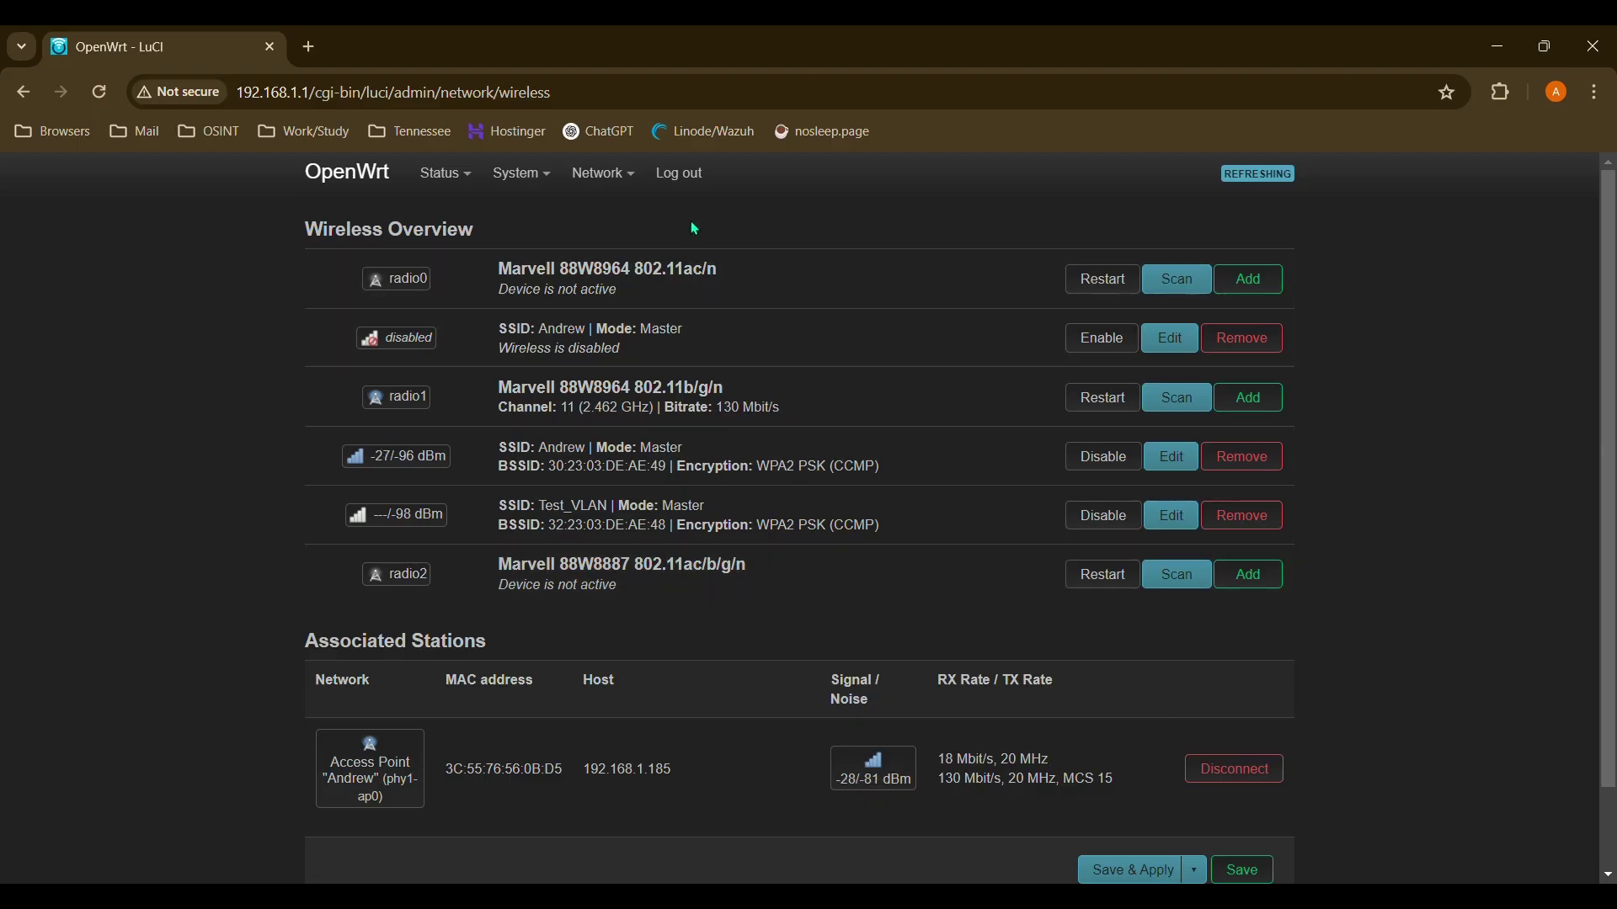
mouse_move(605, 172)
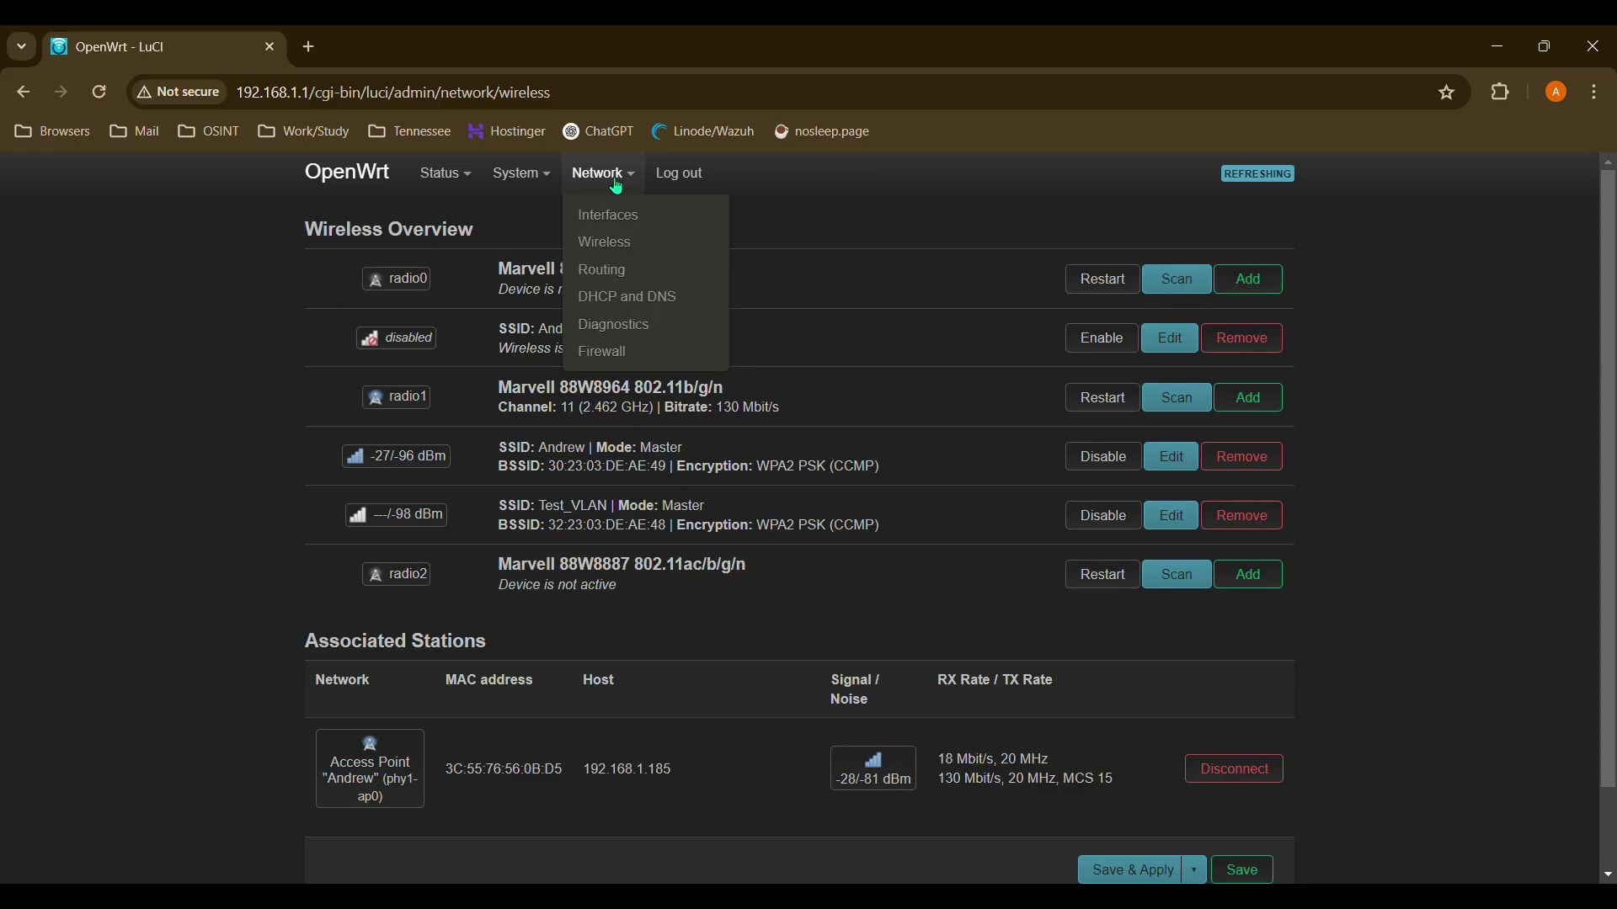
mouse_move(517, 172)
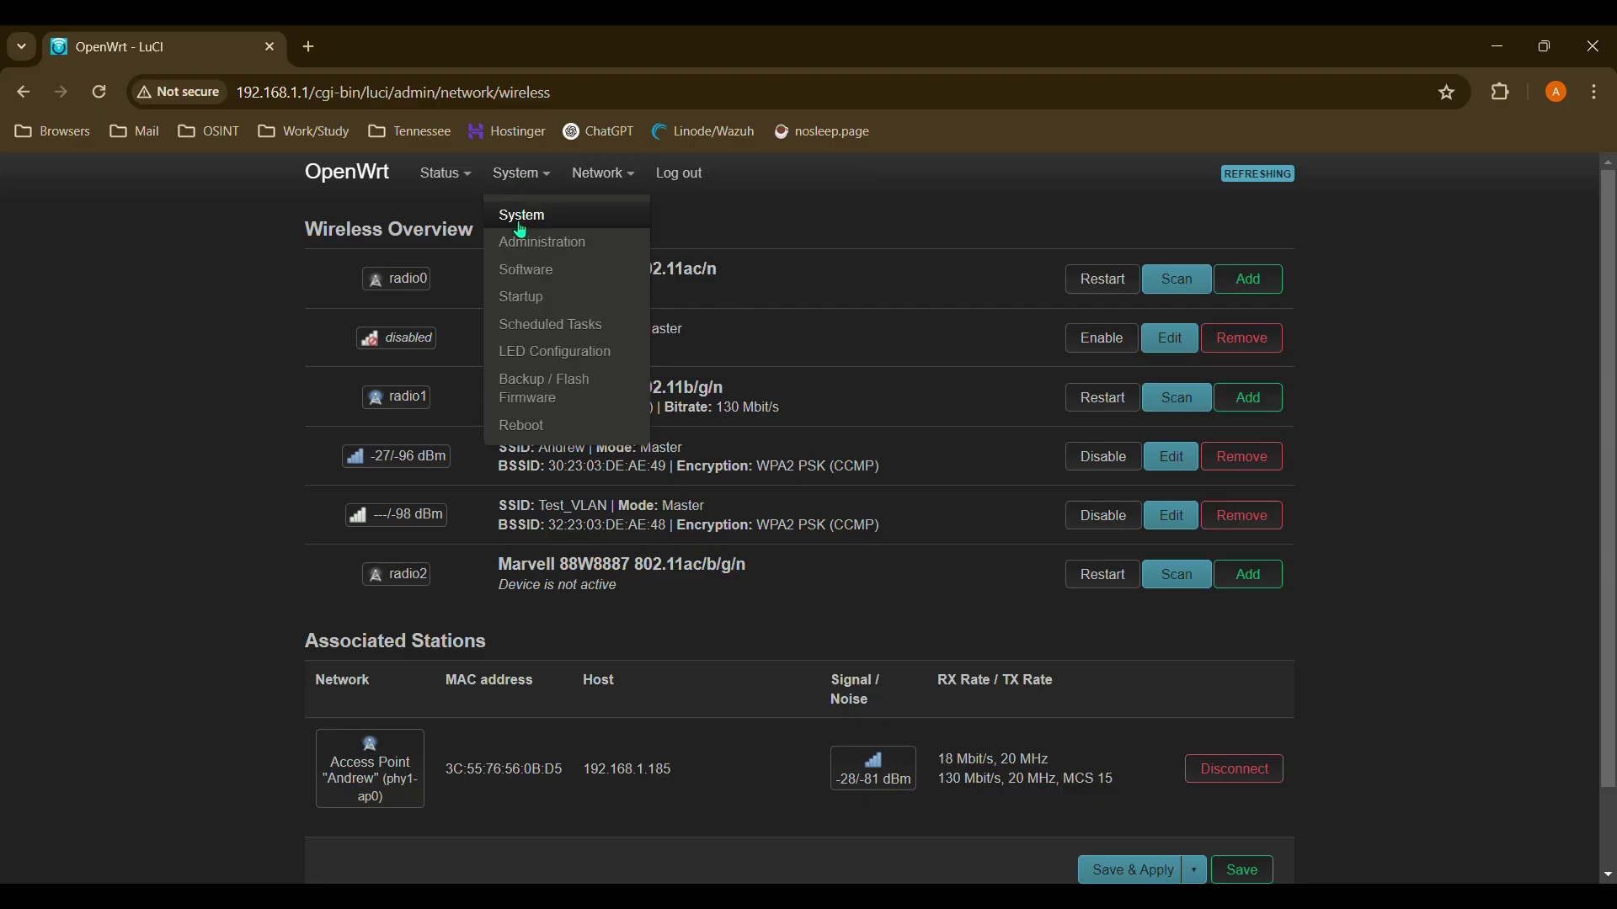
left_click(520, 425)
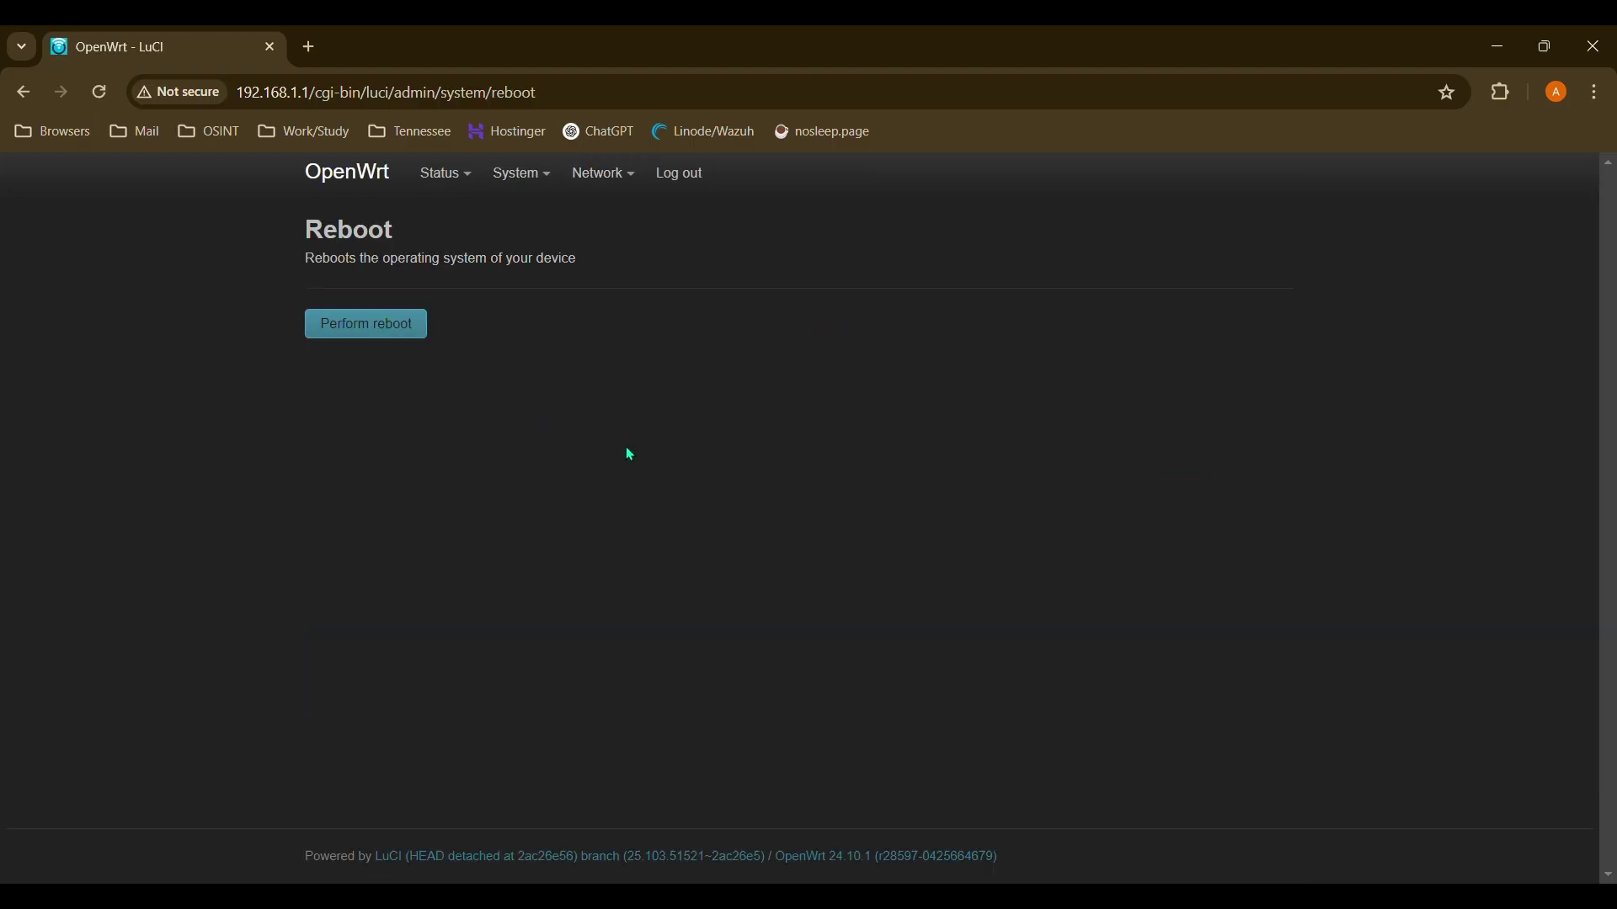
left_click(354, 331)
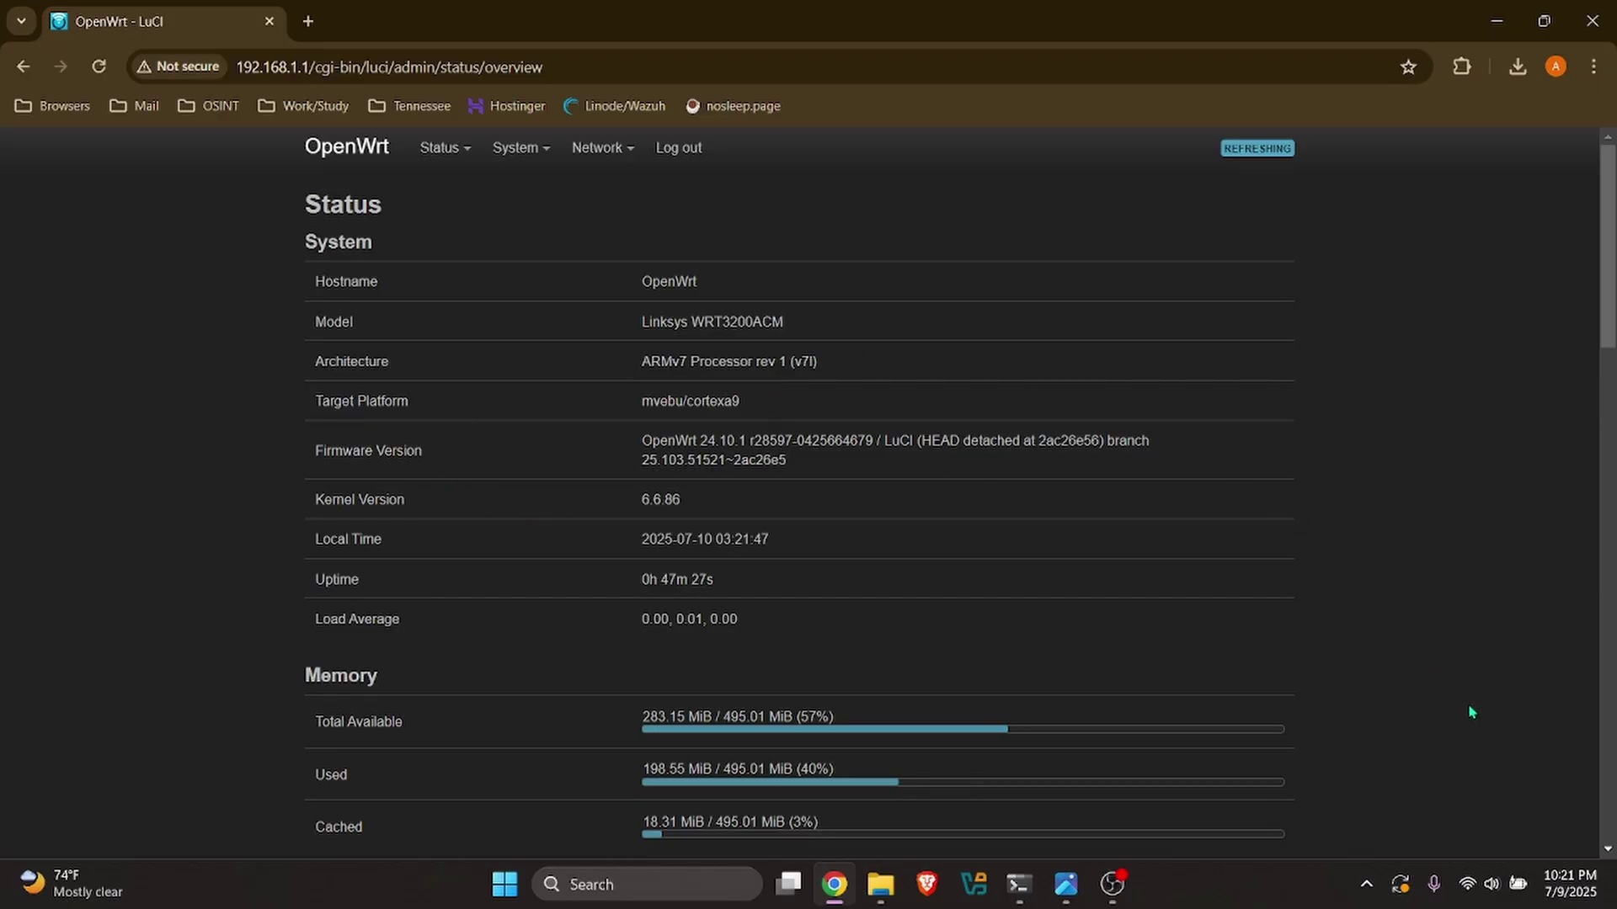
- Connect the laptop's Wi-Fi to the Test_VLAN network from Windows Quick Settings
left_click(1469, 882)
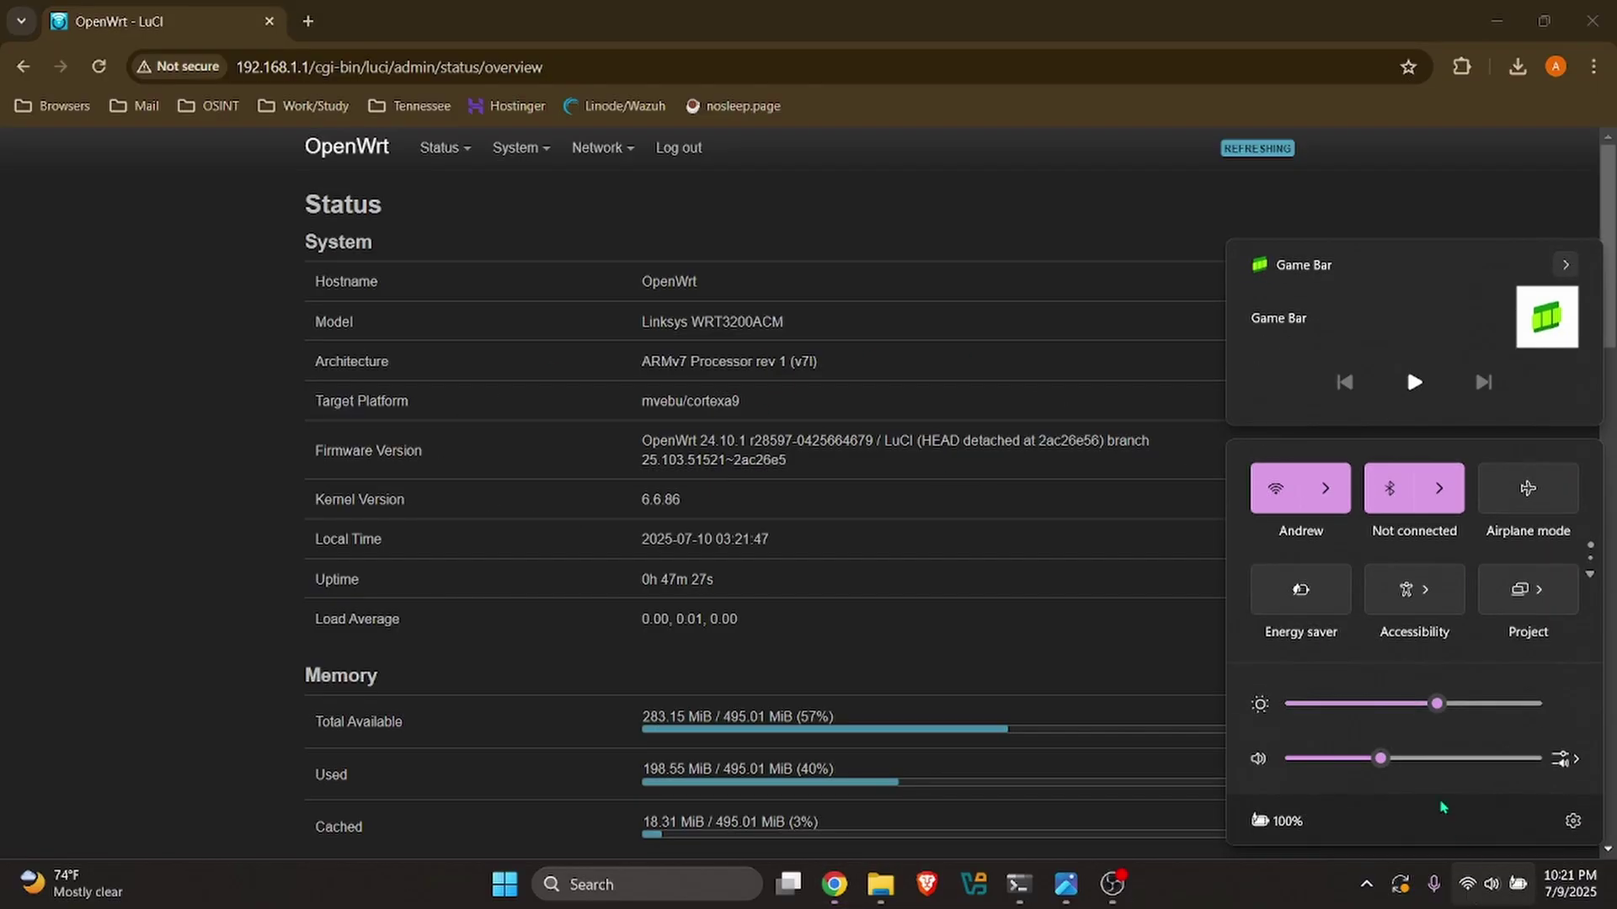
left_click(1345, 503)
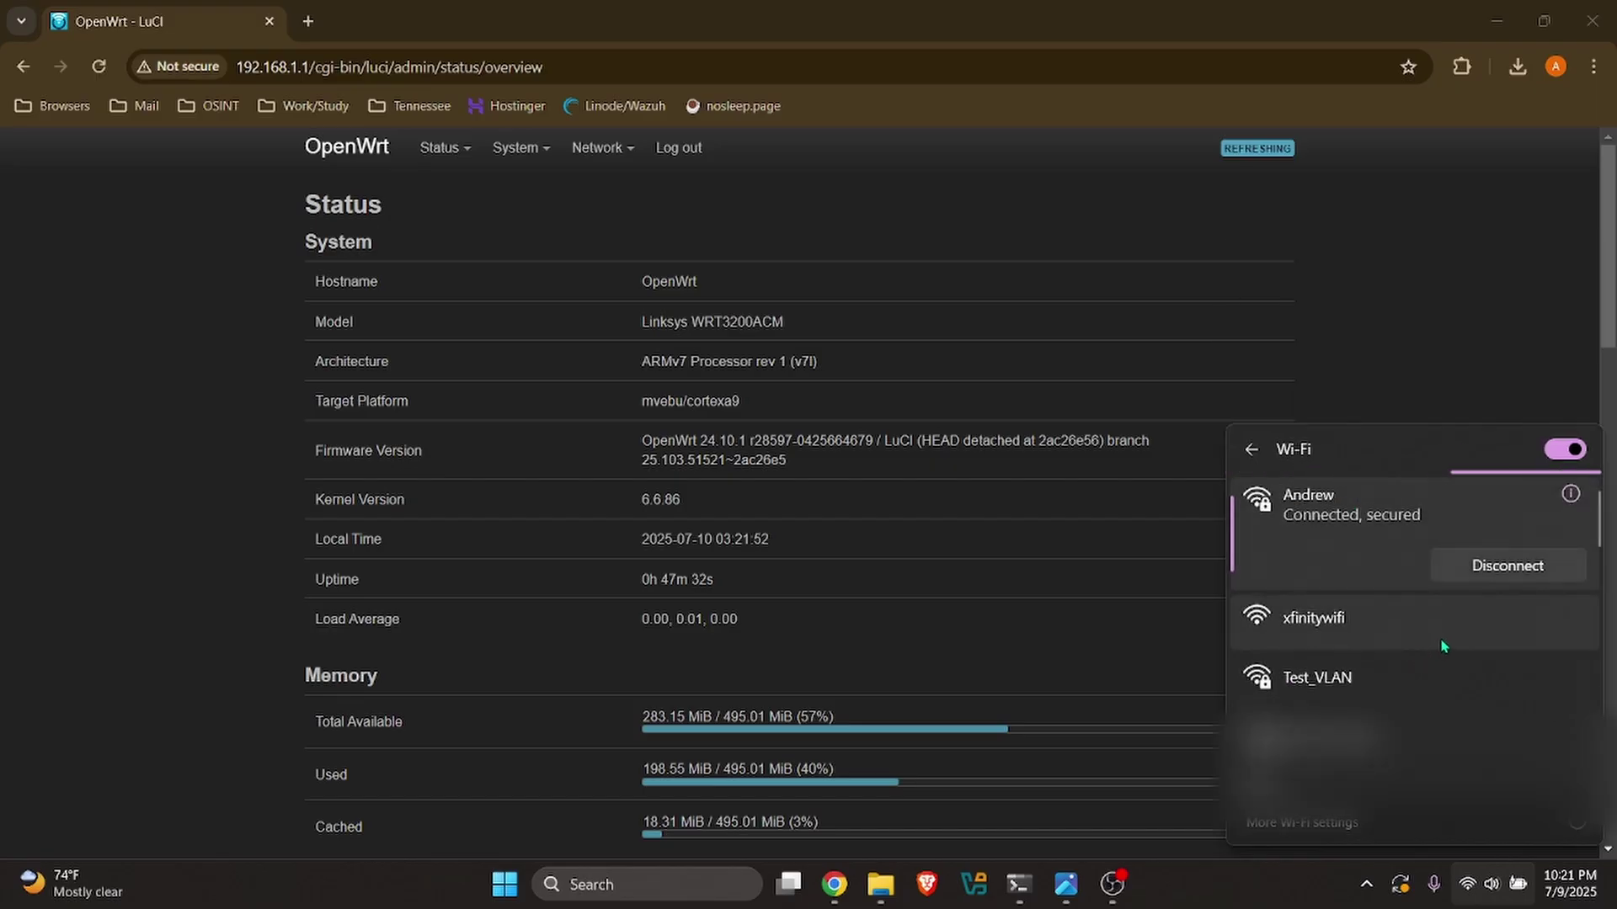
left_click(1434, 689)
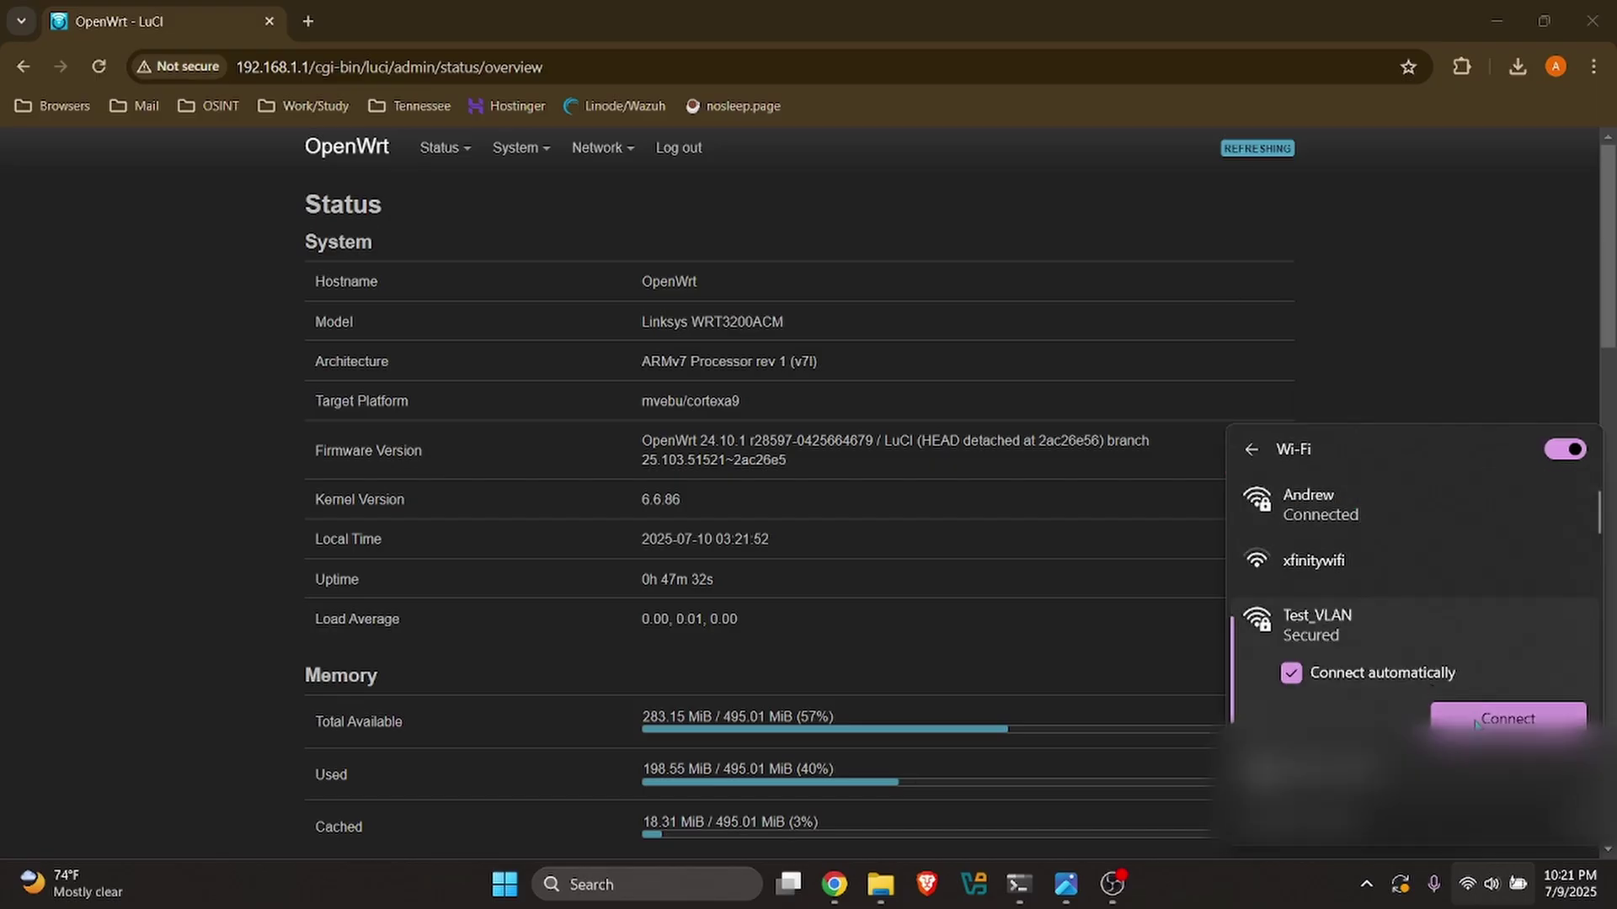
left_click(1508, 718)
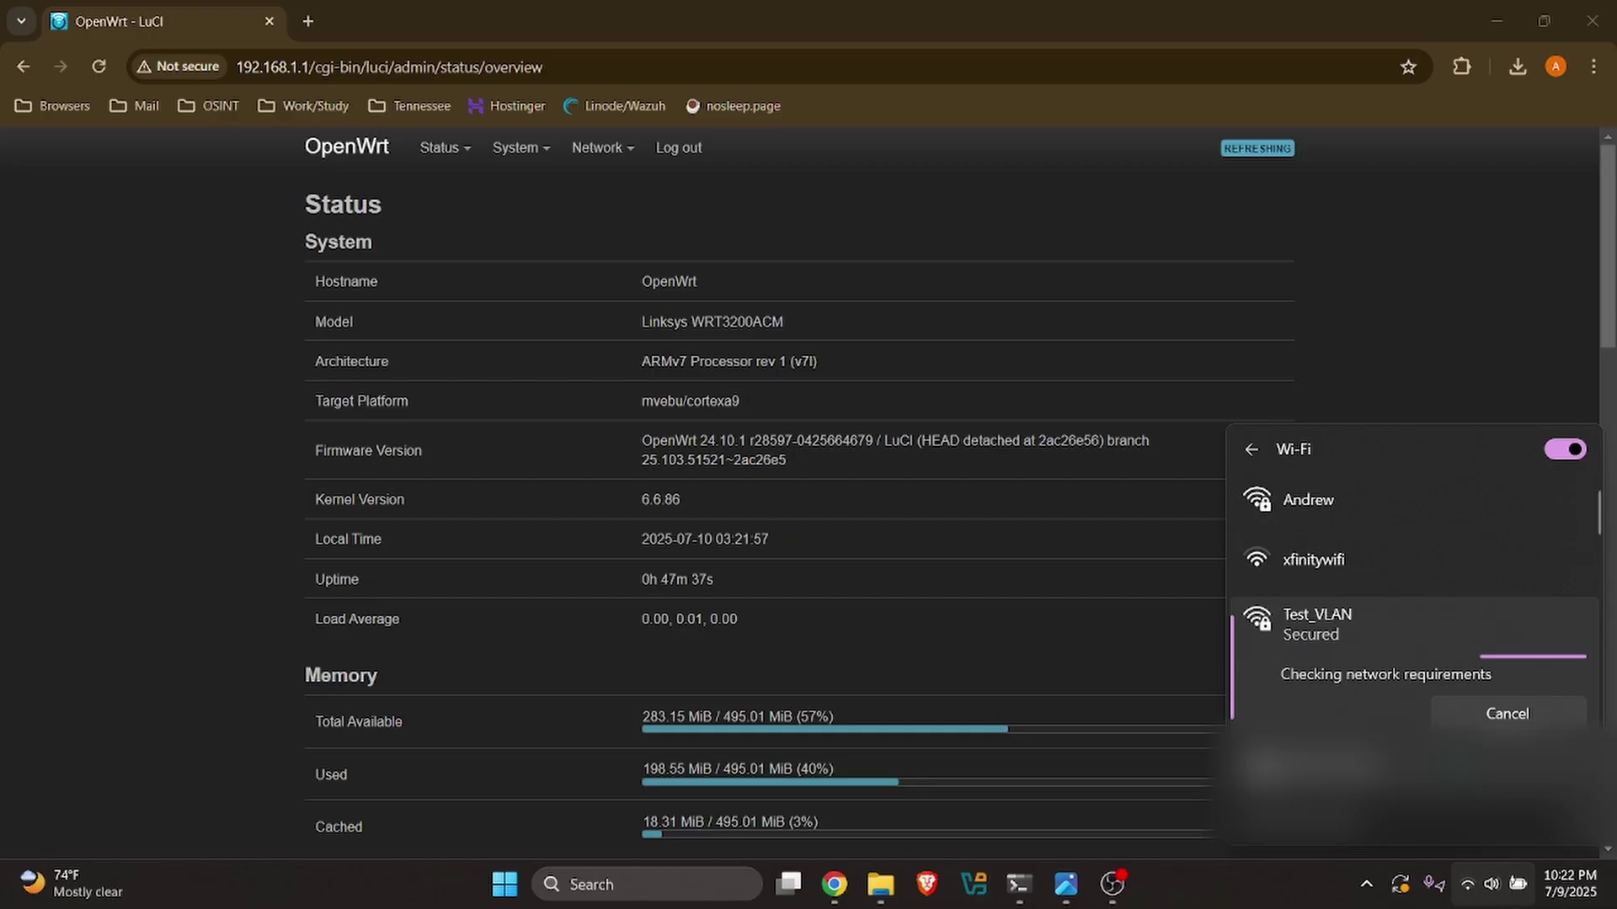
left_click(1519, 259)
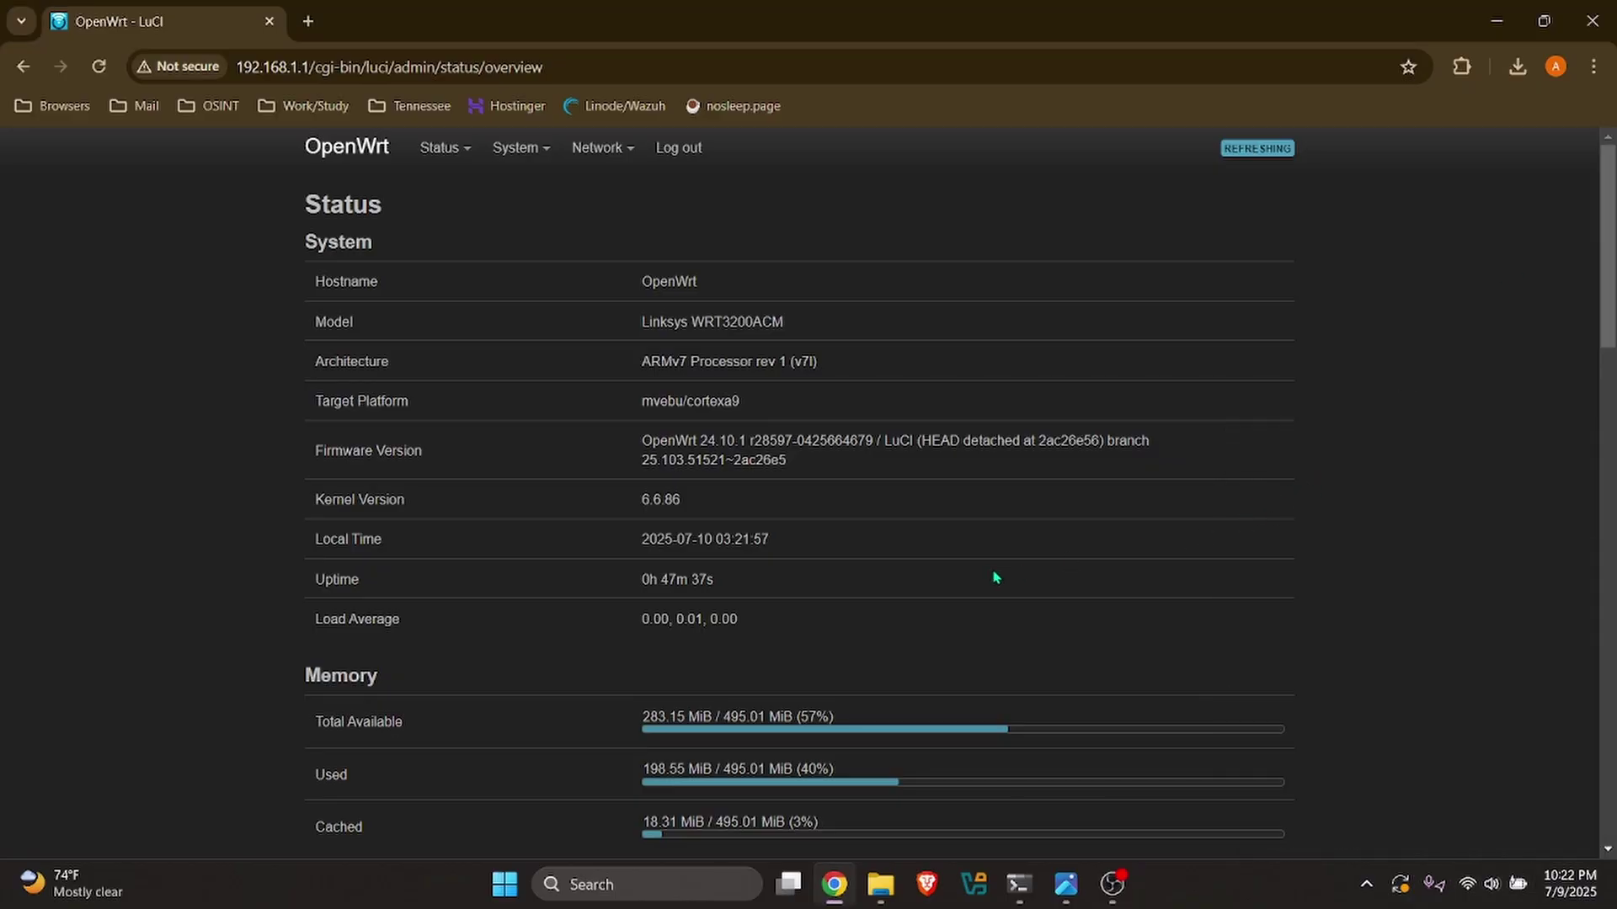
scroll(907, 557, "down", 1)
- Reload the router page with form resubmission; 192.168.1.1 now refuses the connection
scroll(908, 557, "up", 1)
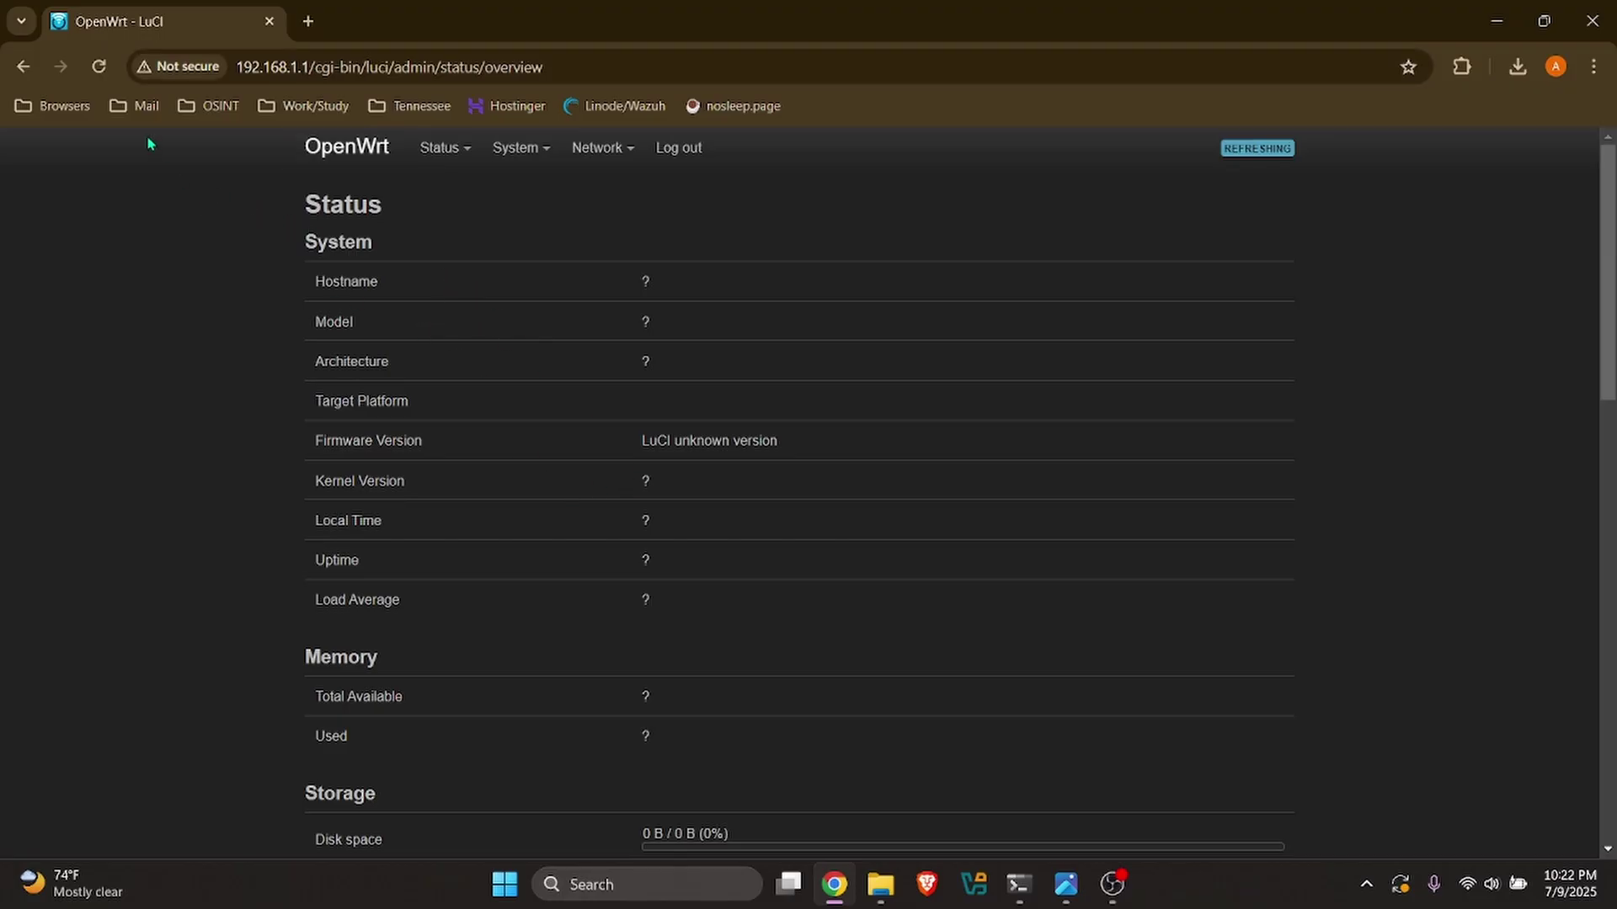
left_click(98, 66)
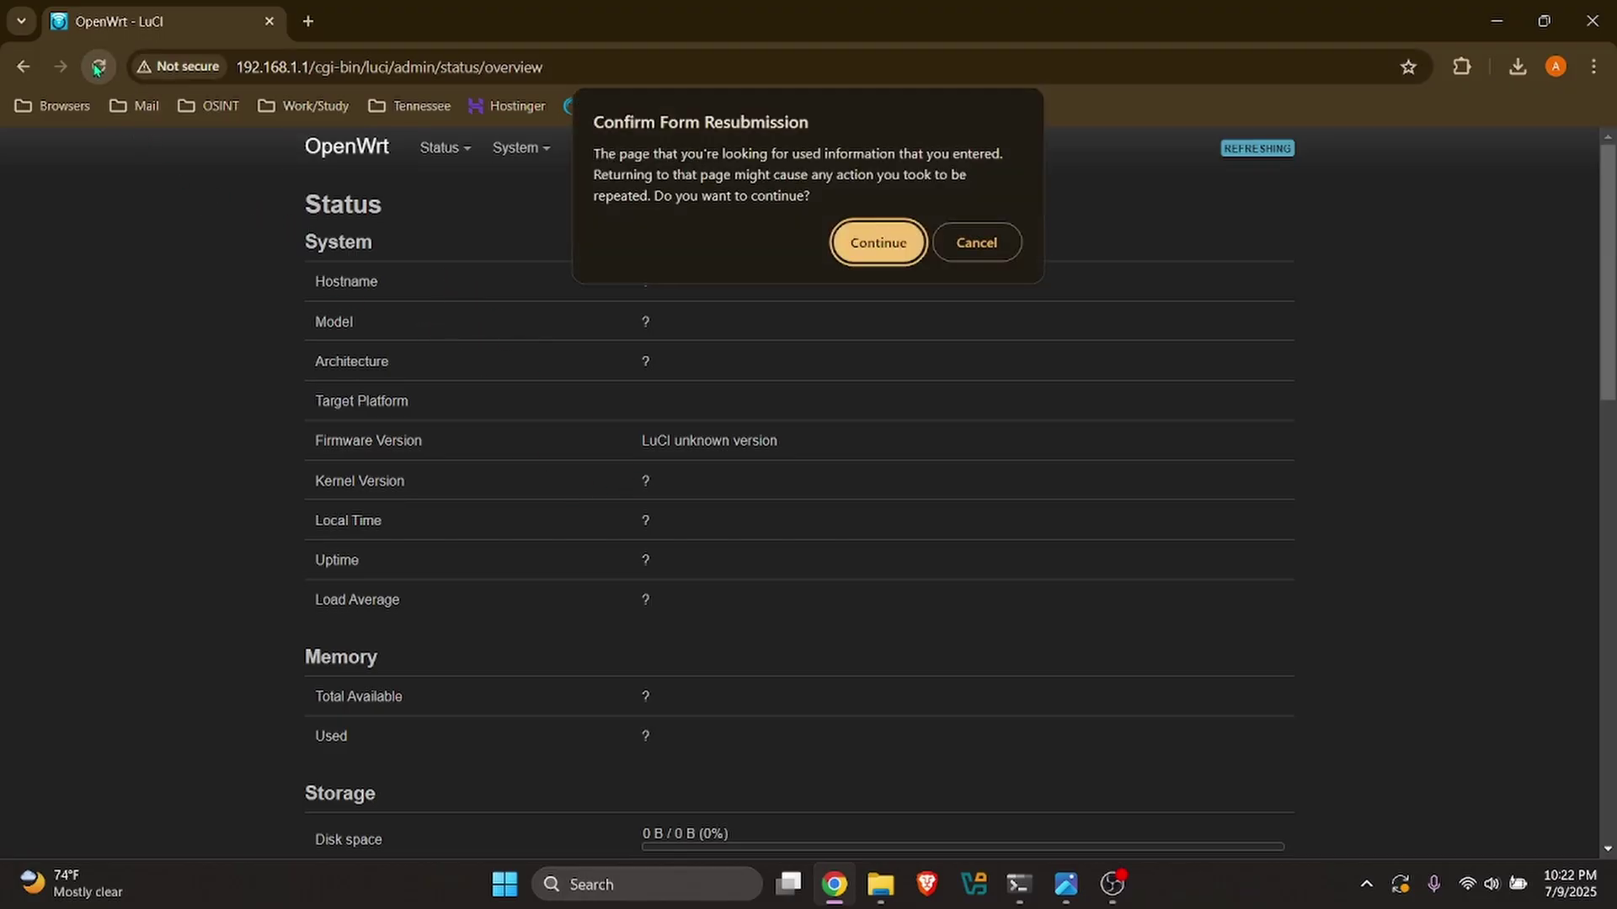
left_click(879, 244)
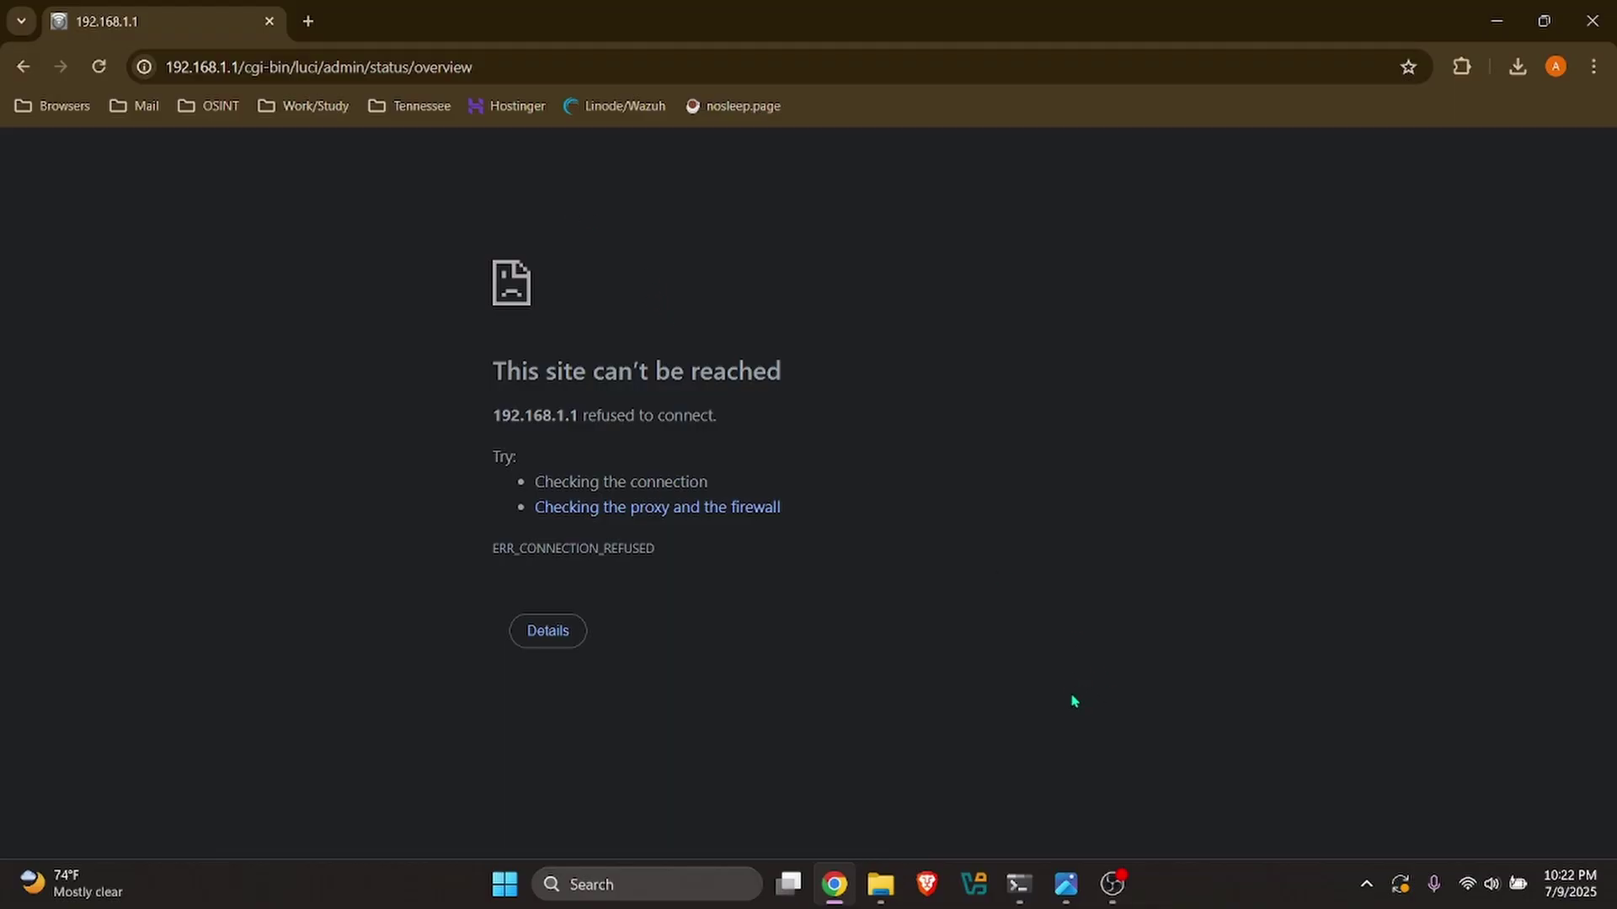
- Run ipconfig to confirm address 192.168.4.185 via gateway 192.168.4.1, then ping 8.8.8.8
mouse_move(1019, 884)
left_click(1104, 765)
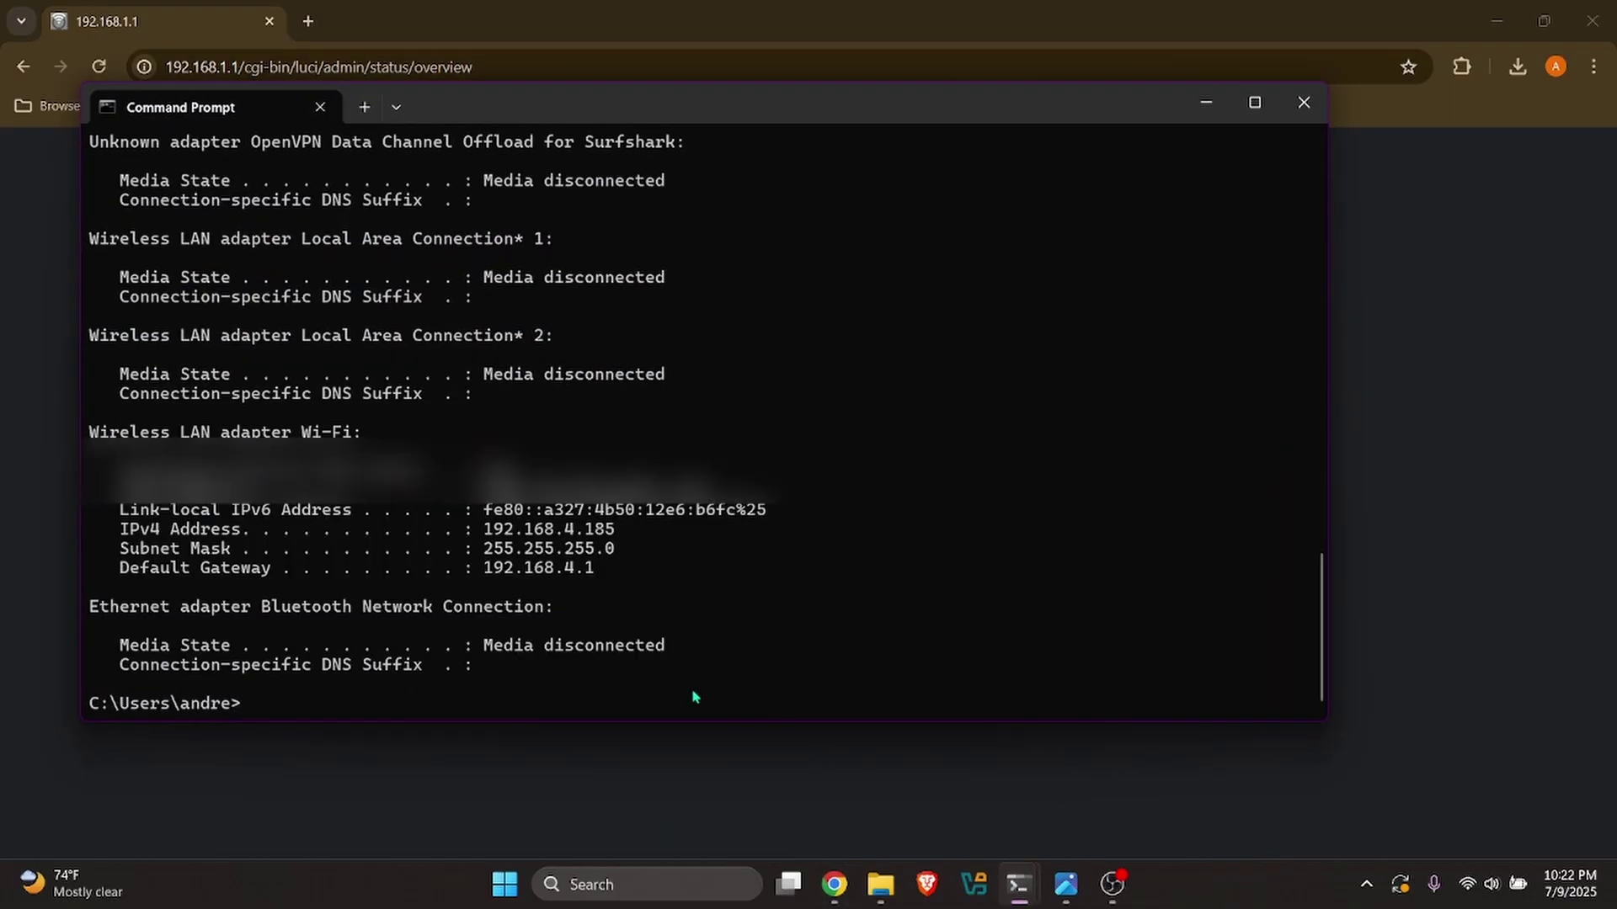
type("ipconfig")
key("Return")
left_click_drag(644, 529, 483, 531)
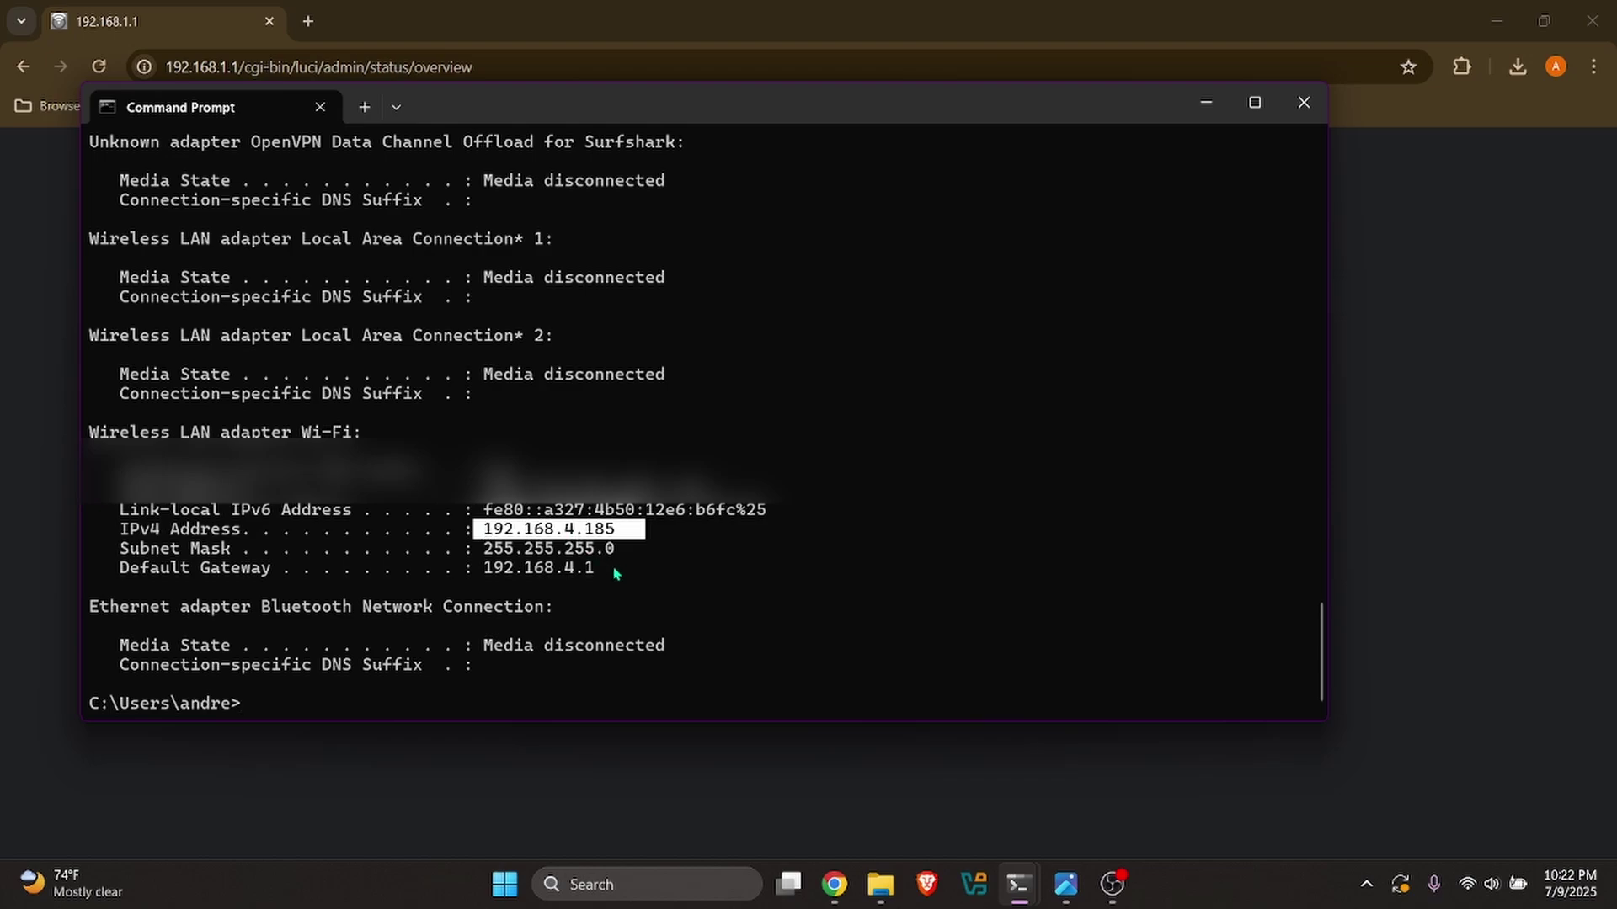
right_click(454, 672)
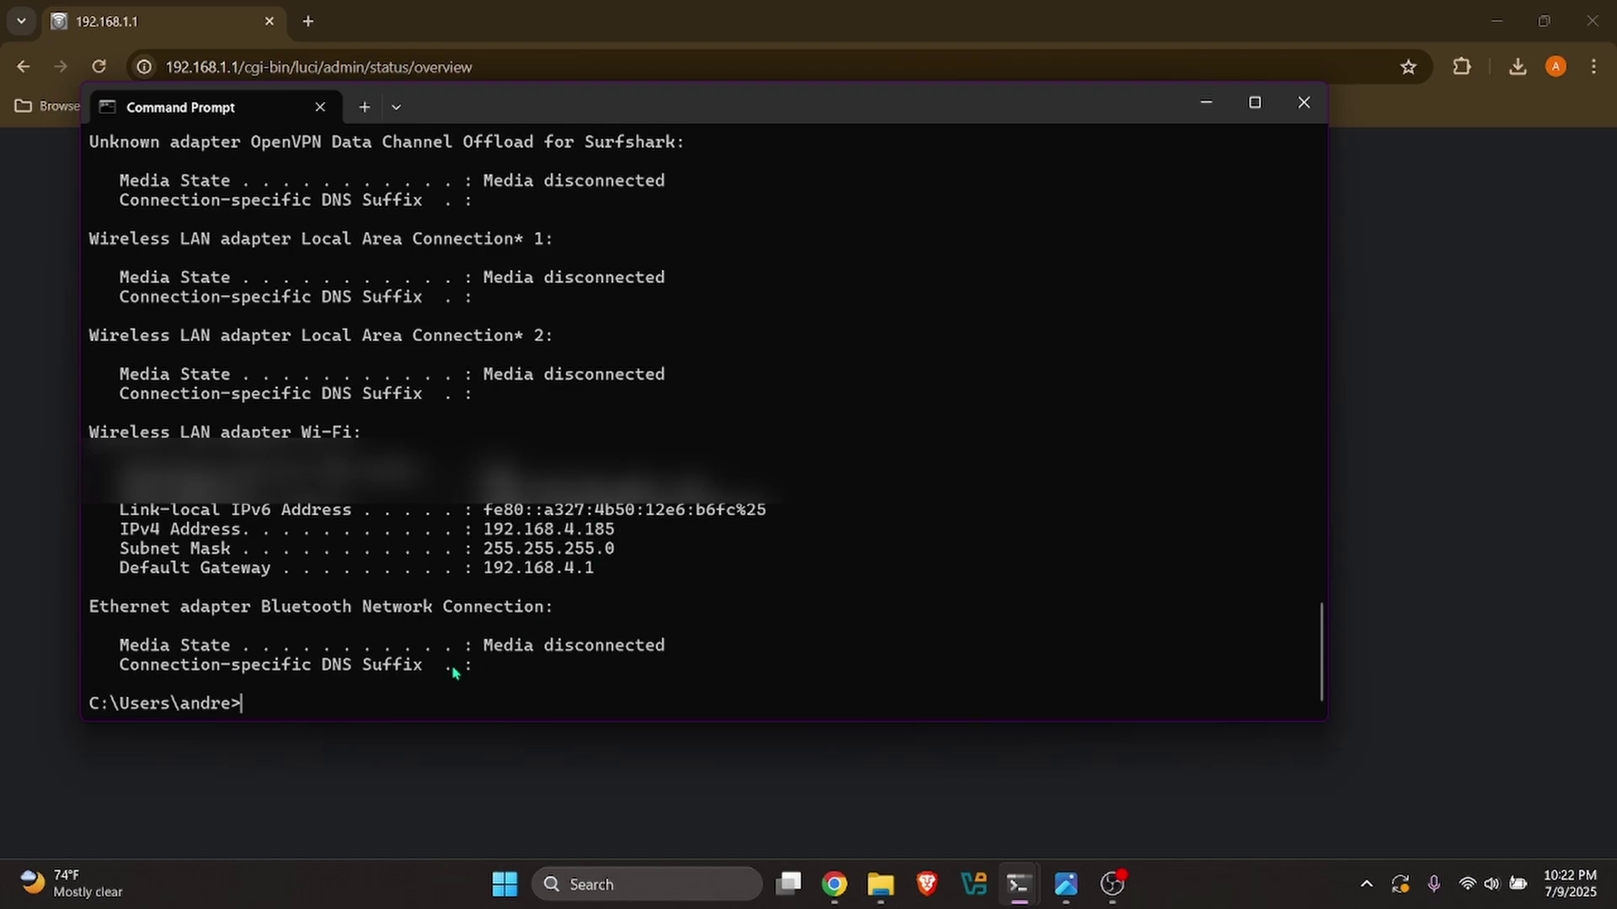
type("ping 8.8.8.8")
key("Return")
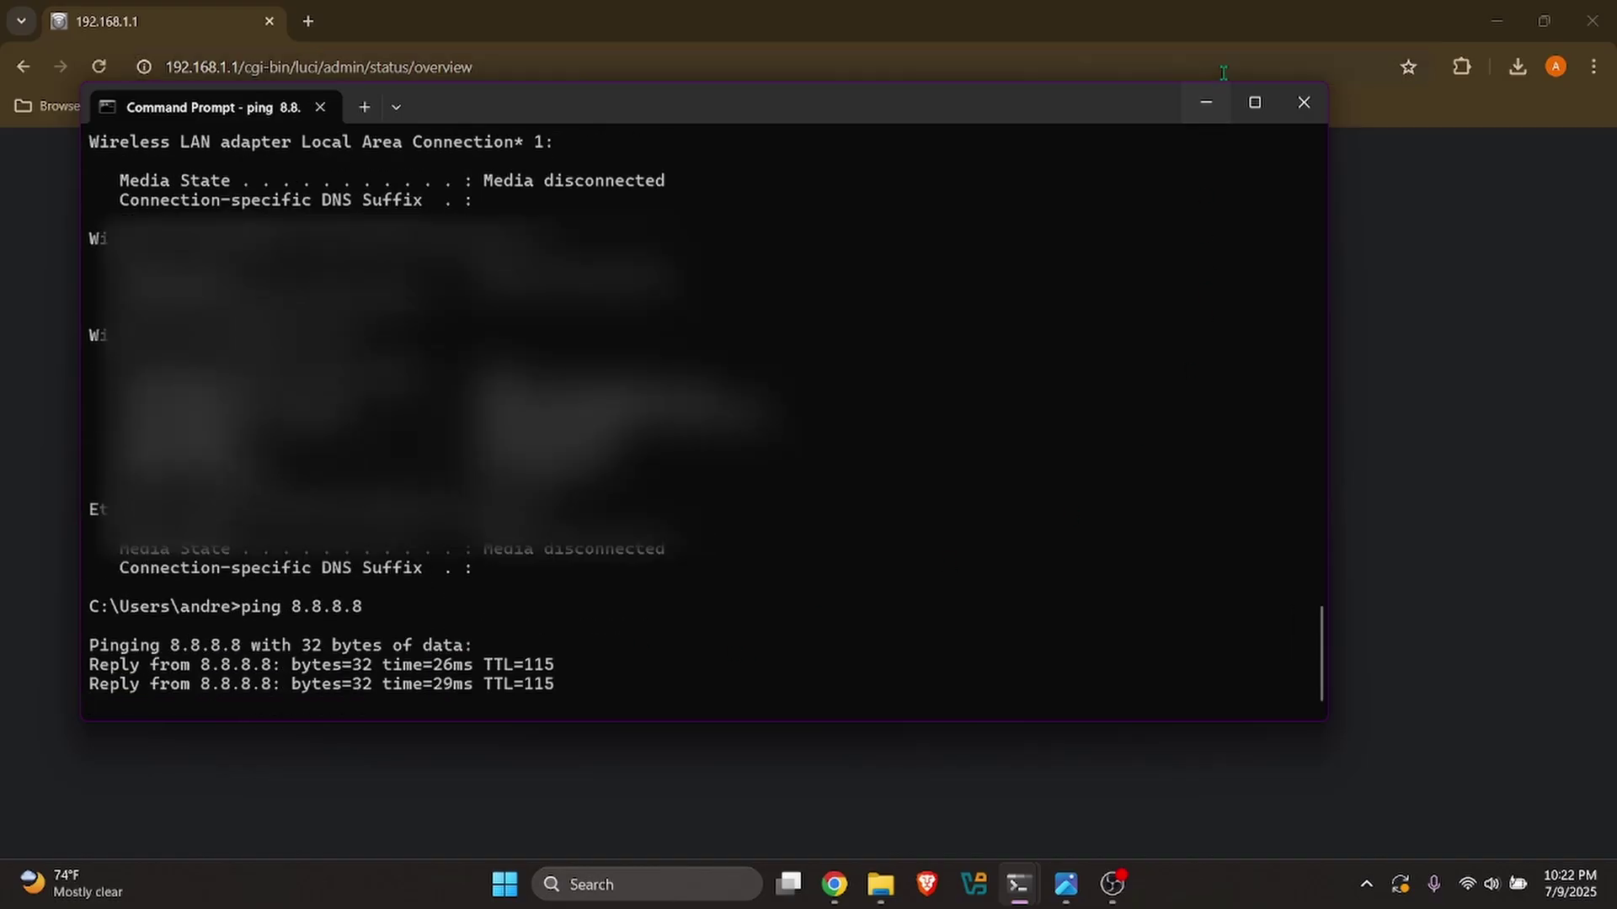
- Search for 'google docs' in a new browser tab to confirm internet access
left_click(1204, 103)
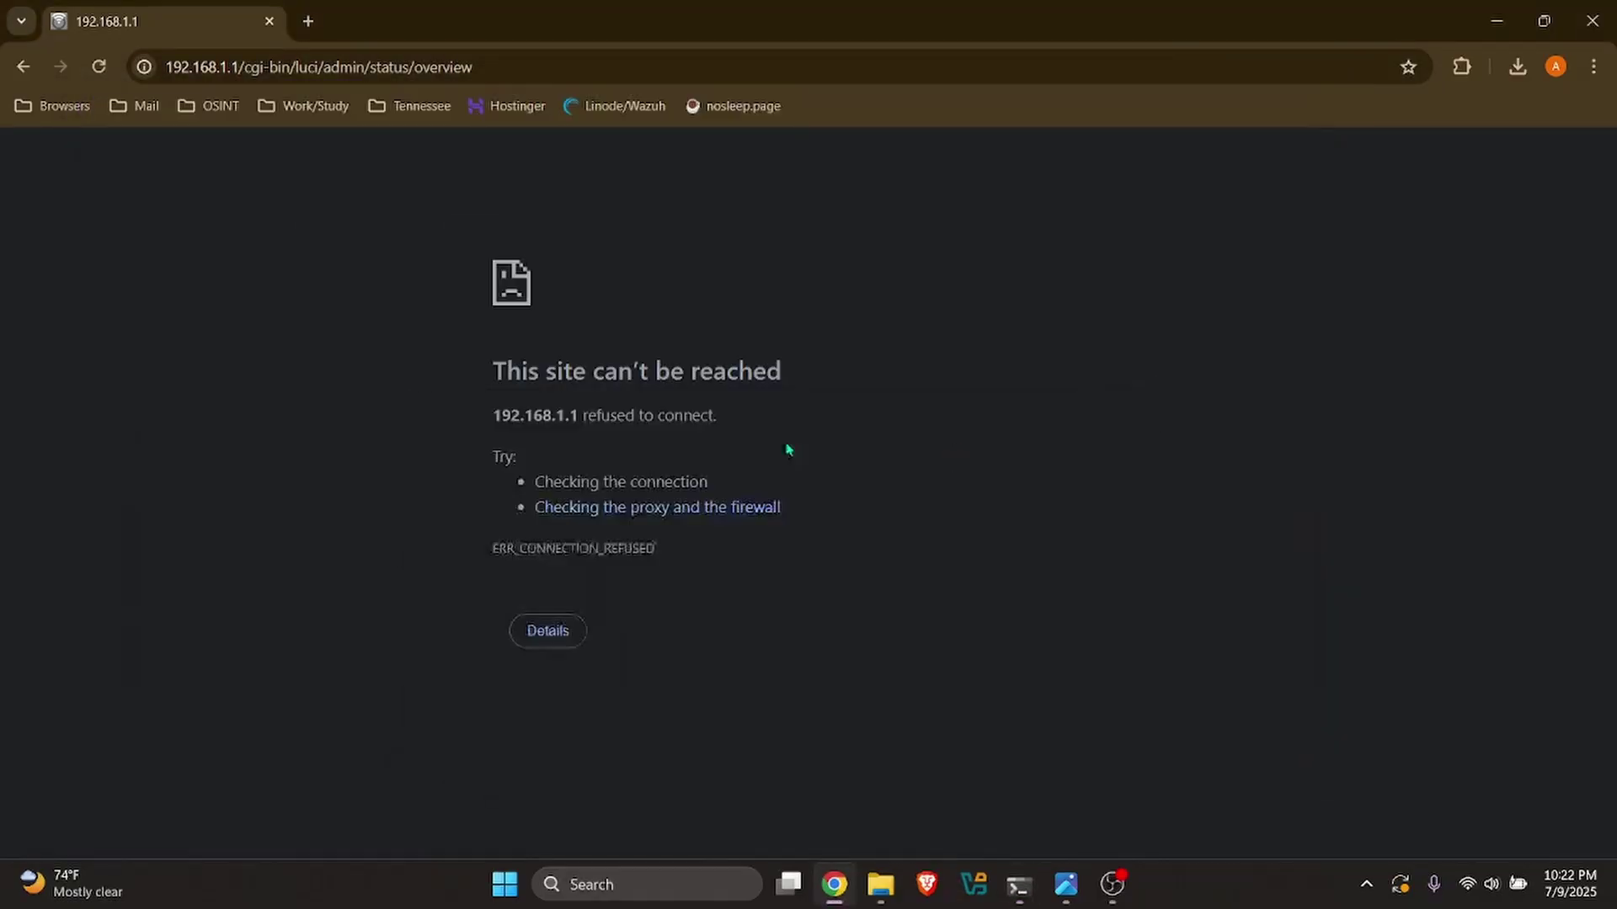
left_click(308, 21)
type("google")
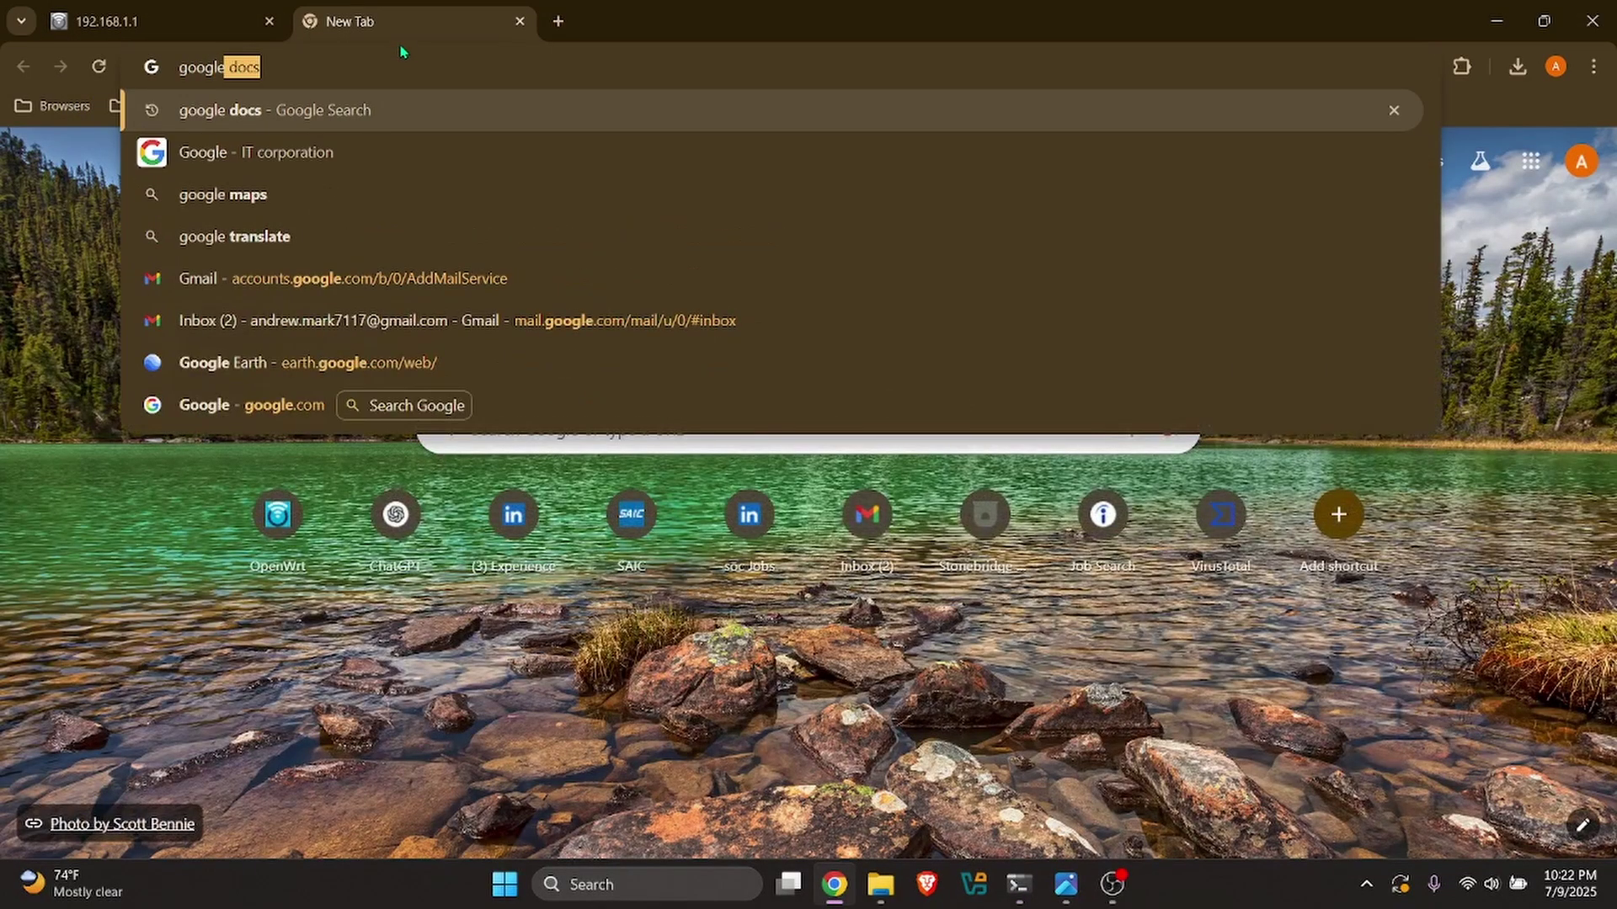
key("Return")
scroll(572, 615, "down", 7)
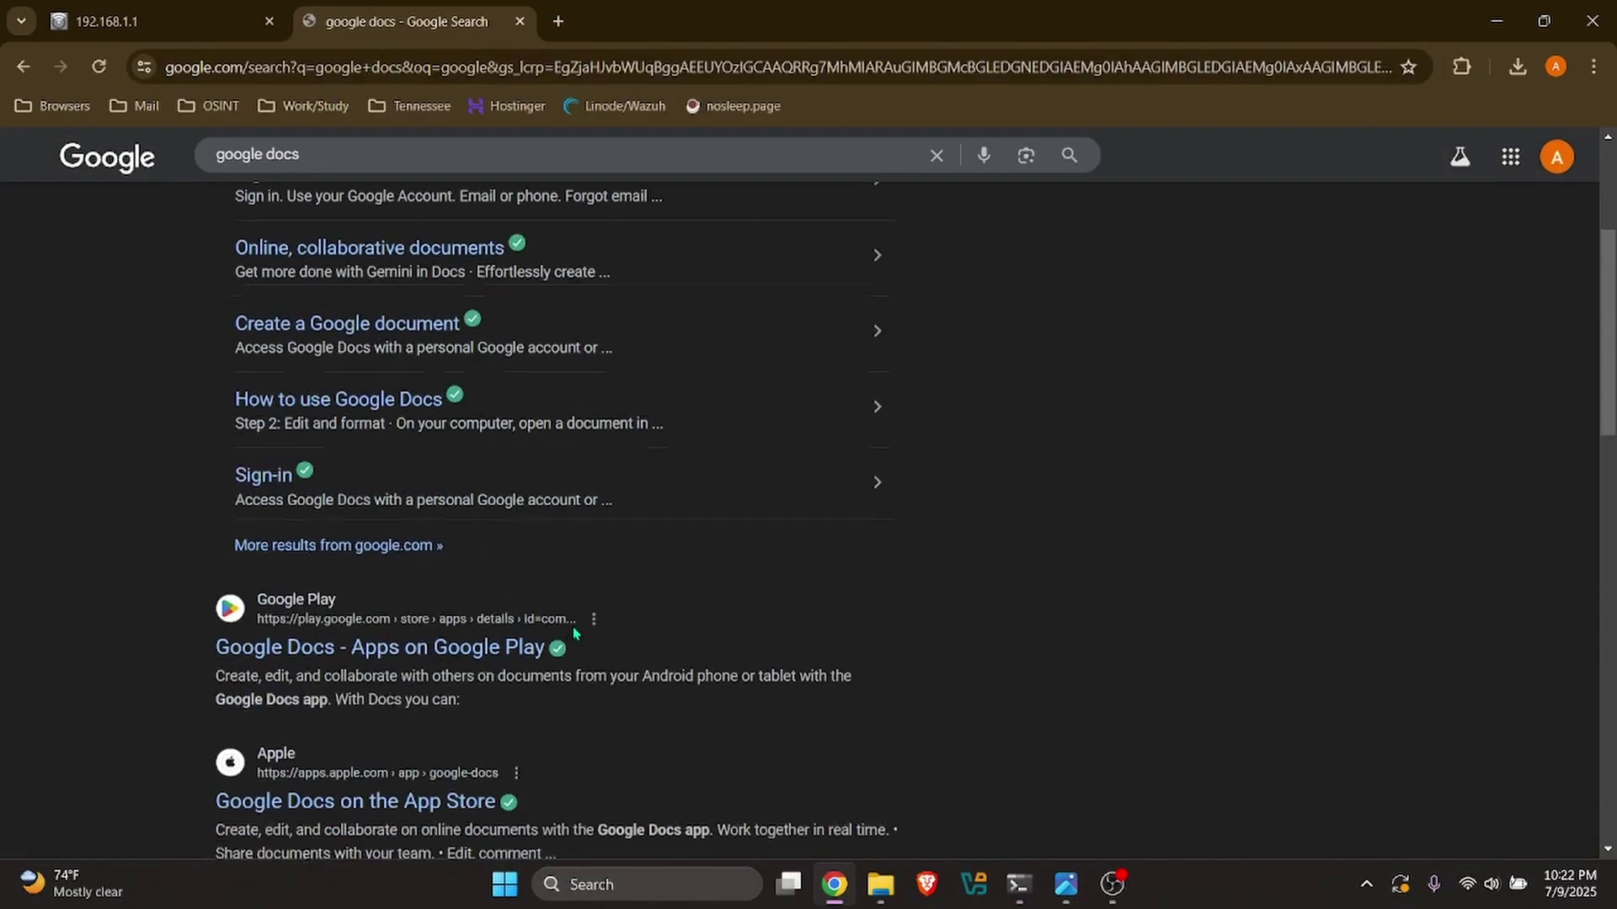
scroll(573, 615, "up", 5)
scroll(572, 614, "up", 1)
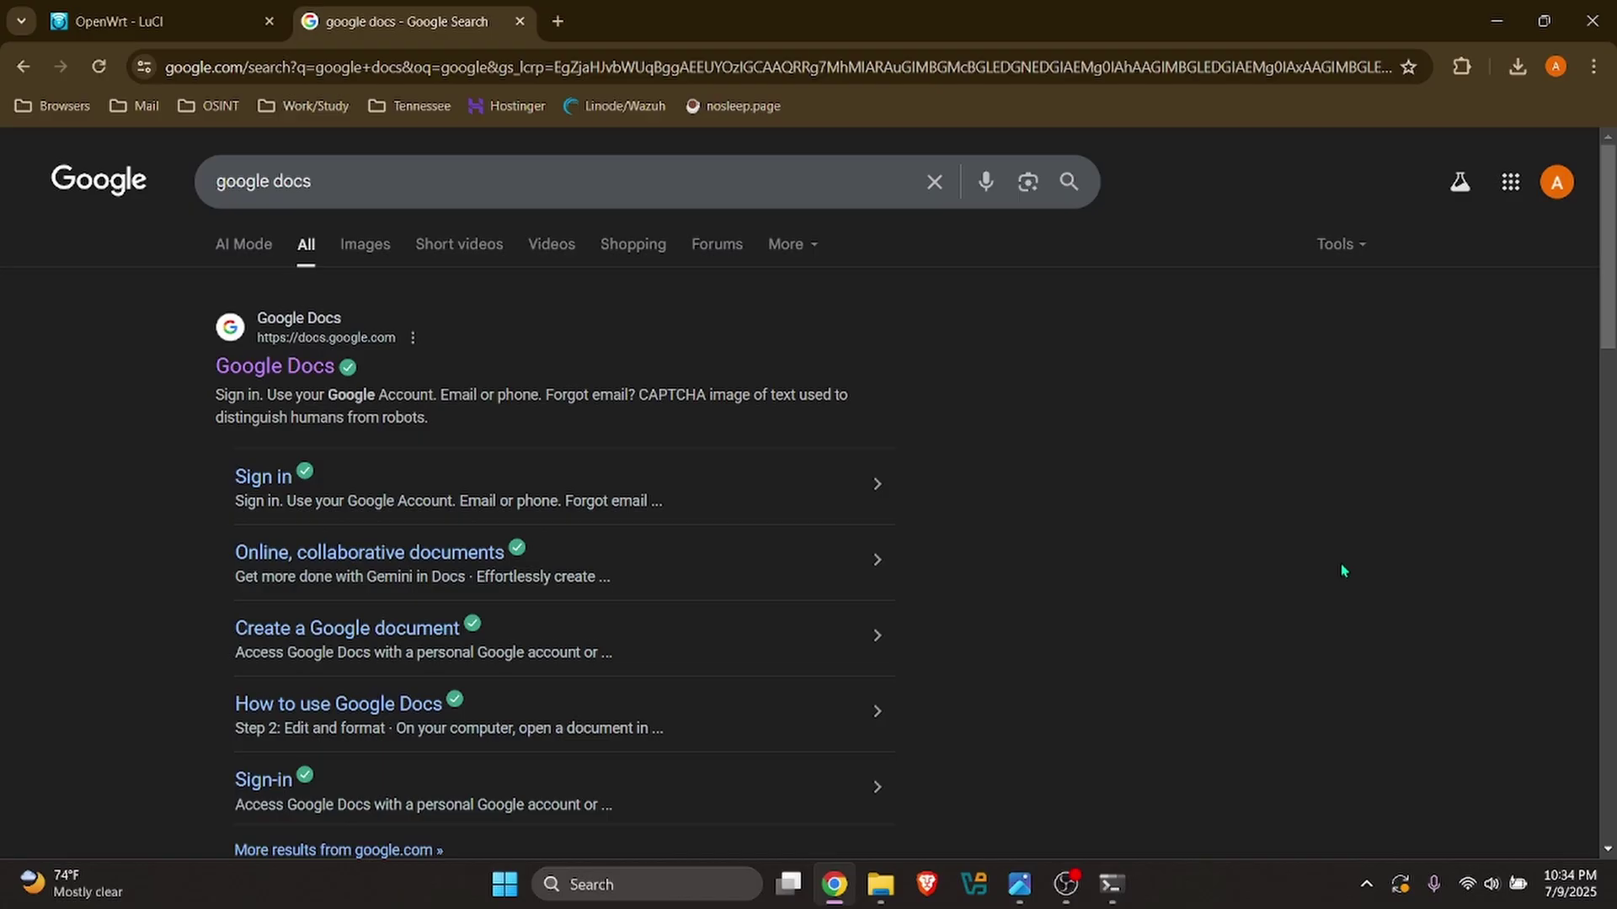
- Ping 192.168.1.1, copy the 'Destination port unreachable' replies, and minimize Command Prompt
left_click(1111, 884)
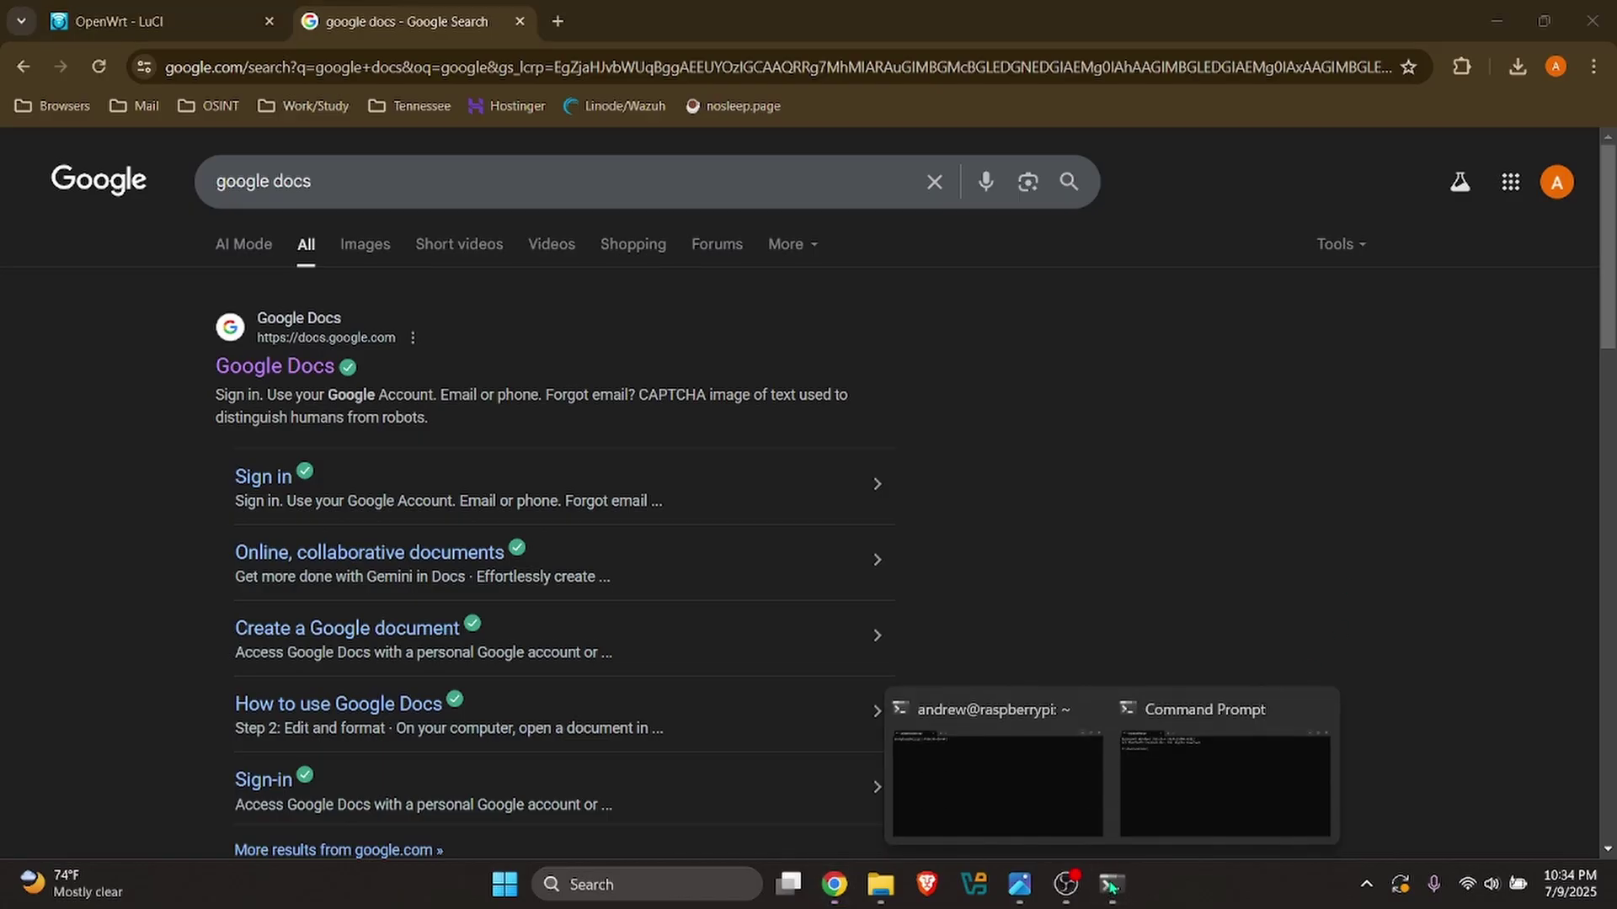
left_click(1200, 777)
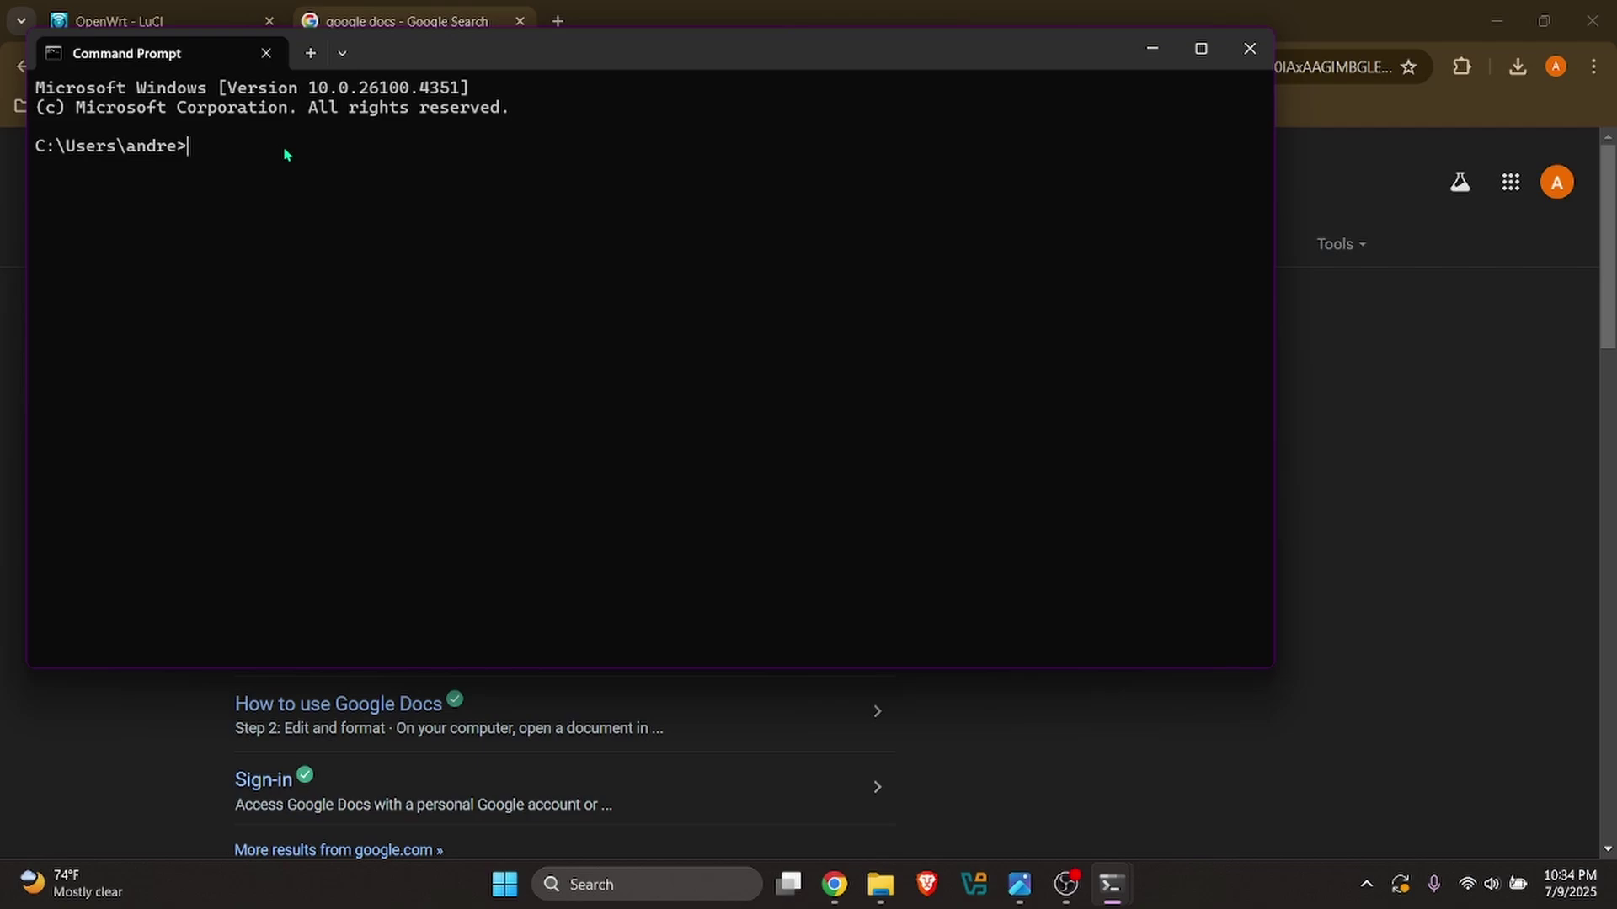
type("ping 192.168.1.1")
key("Return")
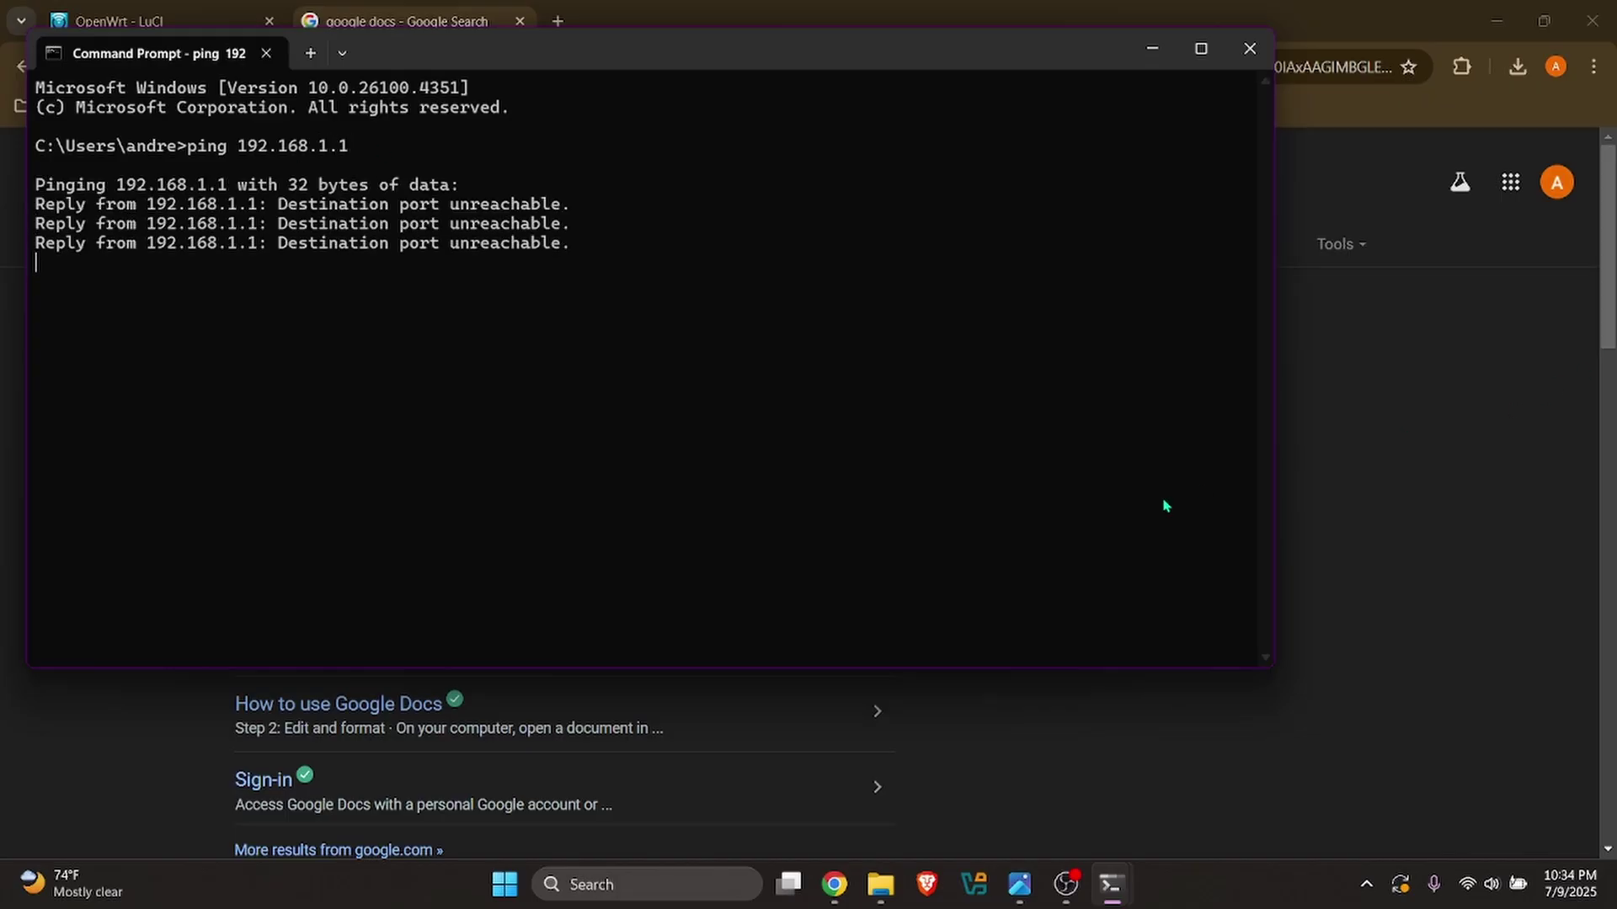
left_click_drag(620, 277, 37, 204)
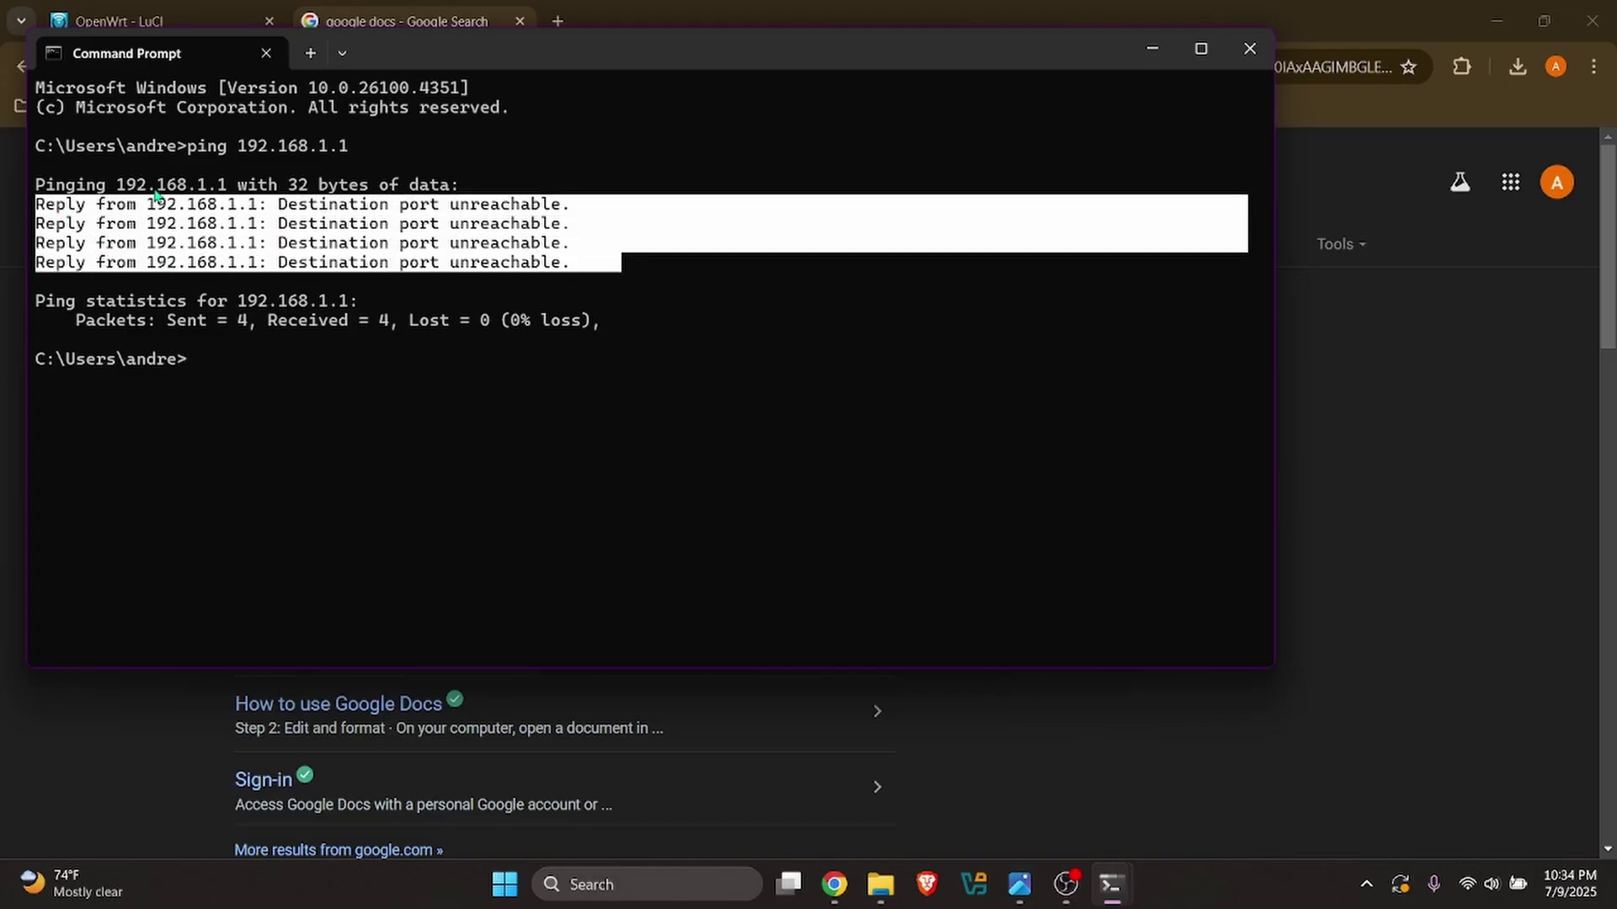
right_click(318, 231)
left_click_drag(569, 266, 38, 187)
right_click(693, 355)
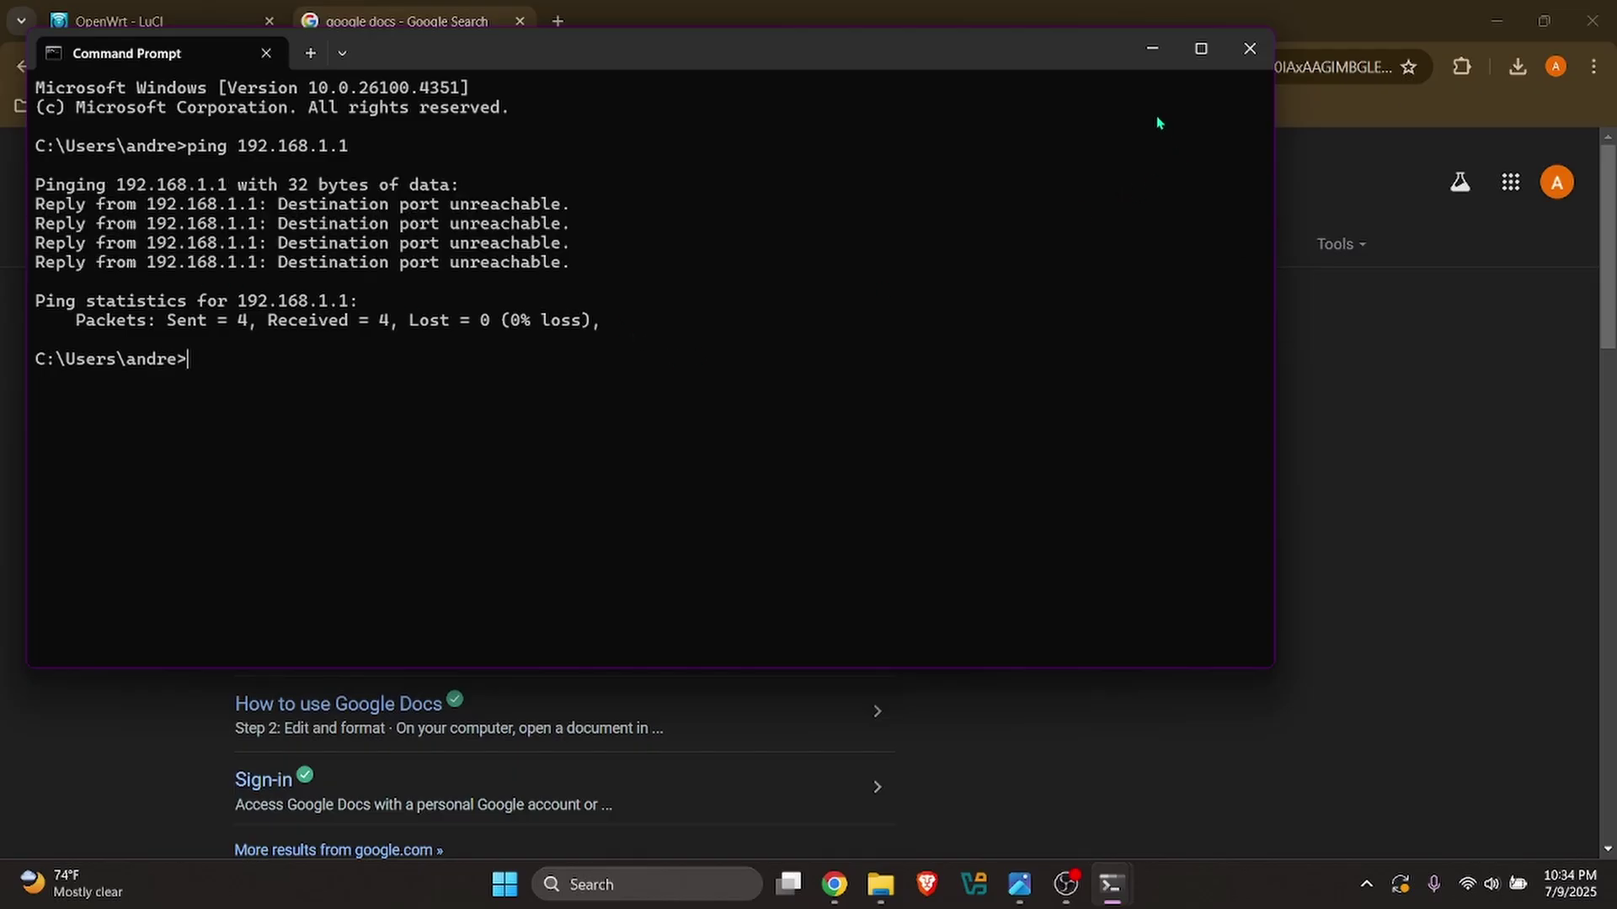
left_click(1151, 49)
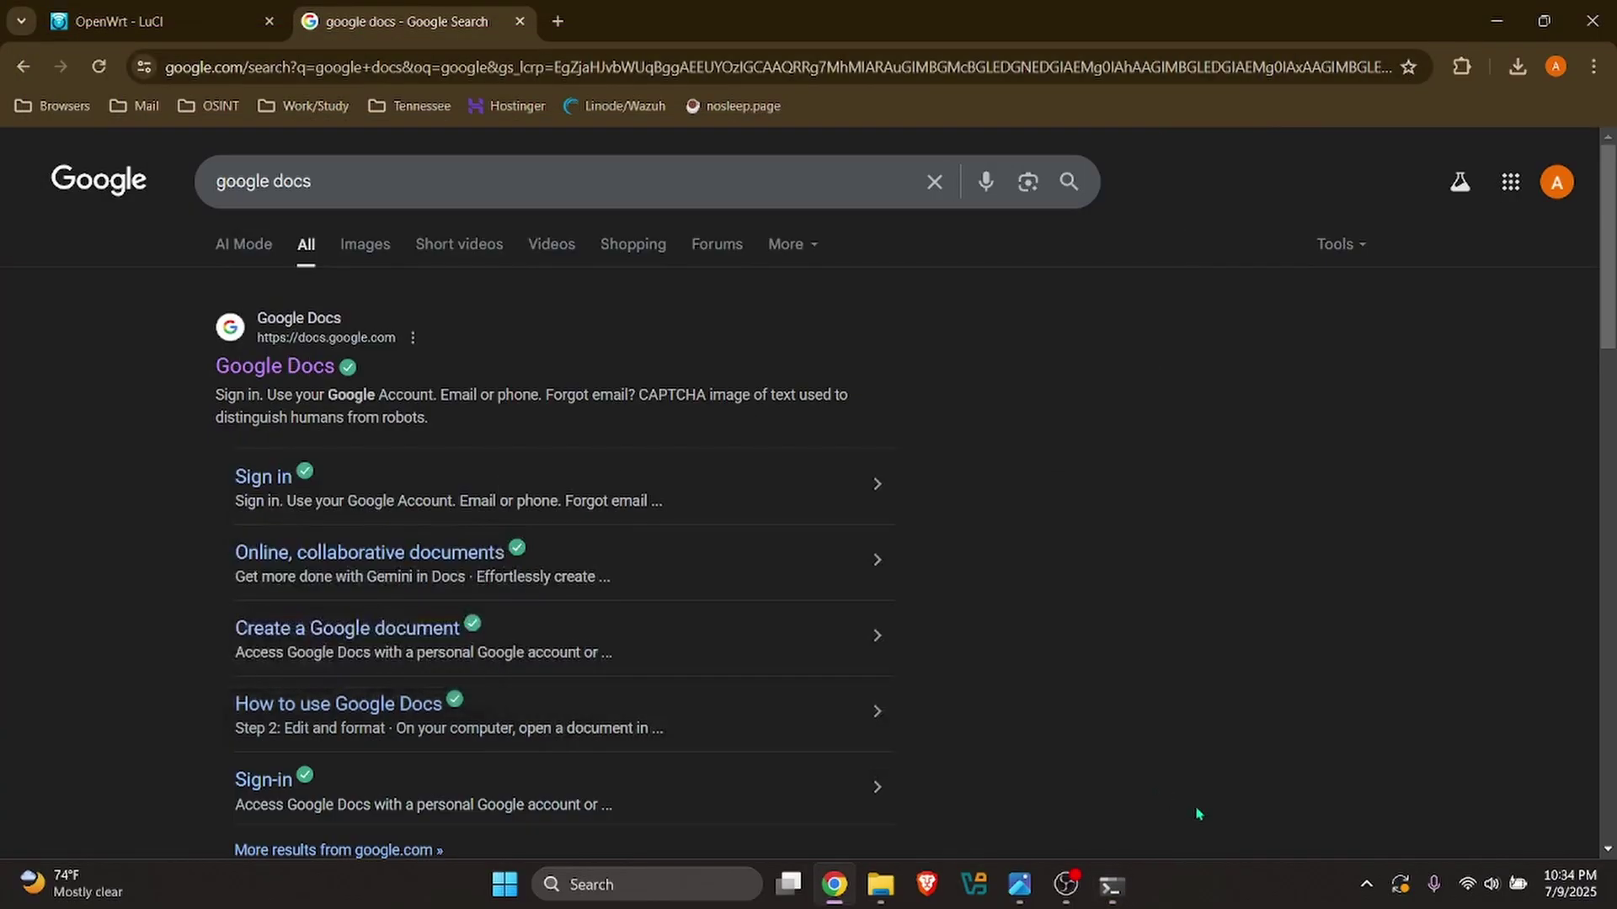
- In the Raspberry Pi terminal, highlight the Pi's eth0 address 192.168.4.154/24
mouse_move(1112, 884)
mouse_move(1092, 769)
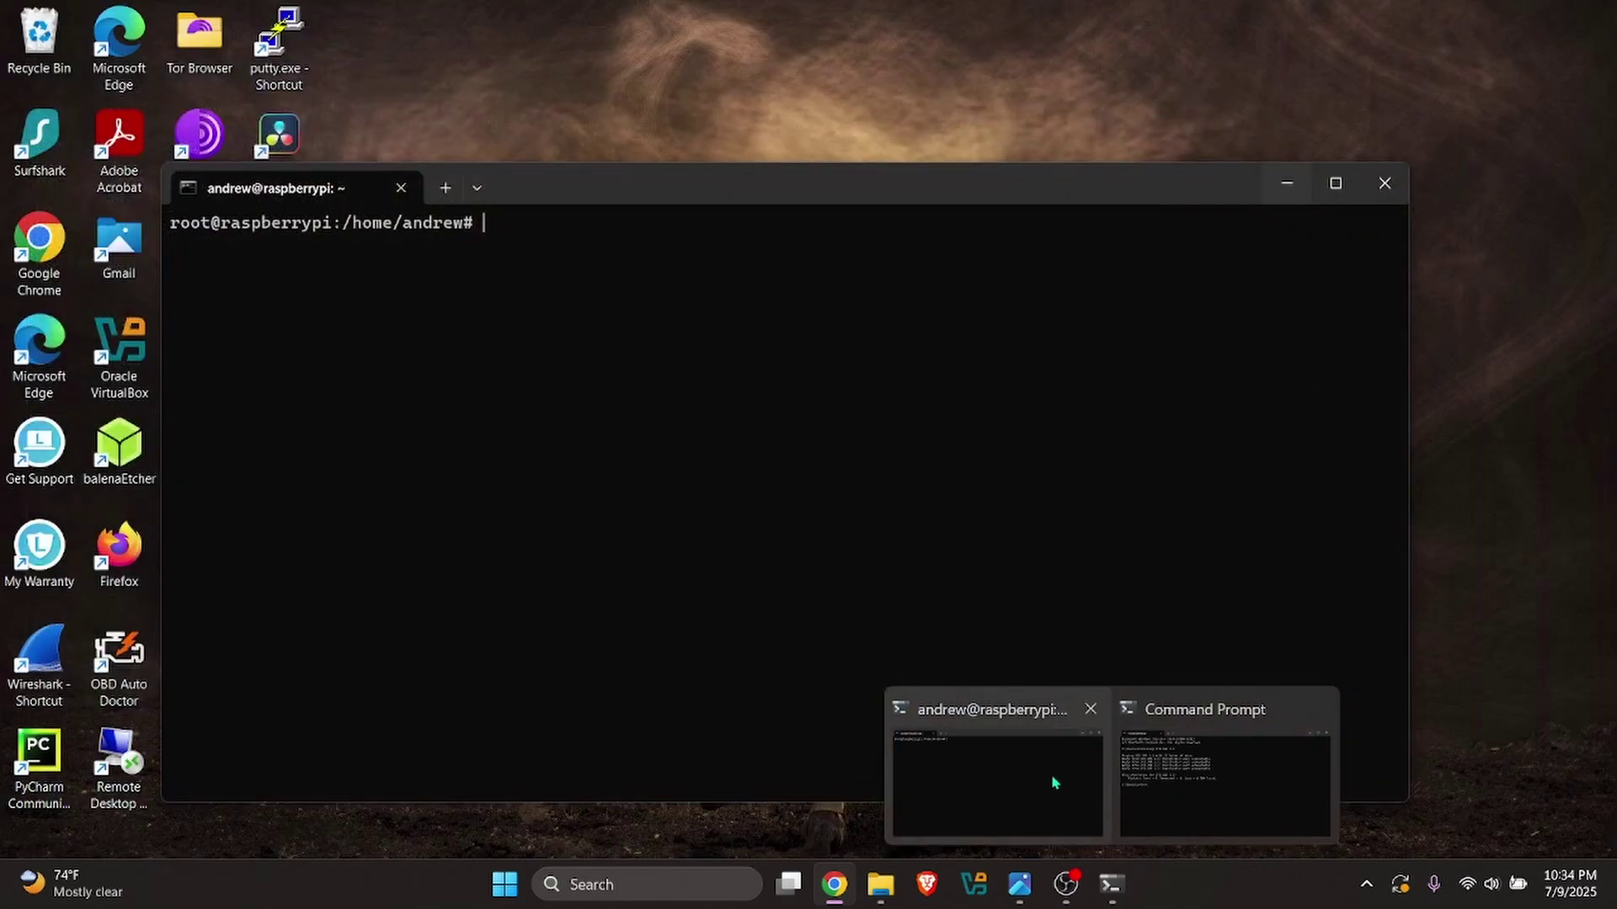
left_click(1052, 782)
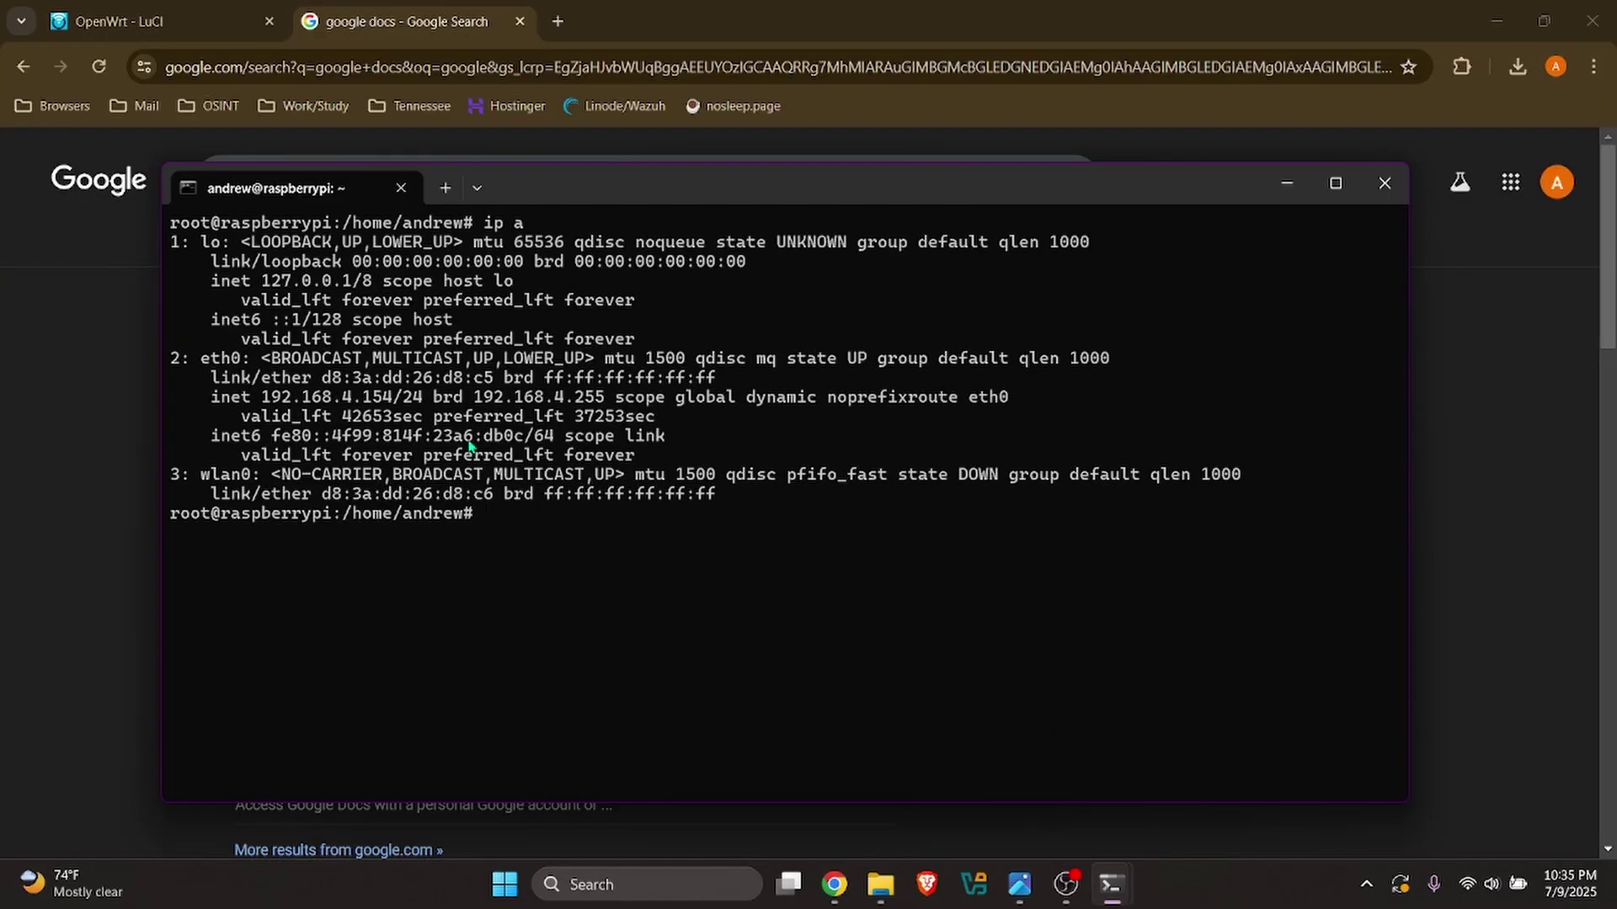
left_click_drag(252, 397, 422, 405)
left_click(577, 529)
- Run nmap -sn 192.168.1.0/24 and highlight the OpenWrt.lan router at 192.168.1.1
type("nmap -sn 192.168.1.0/24")
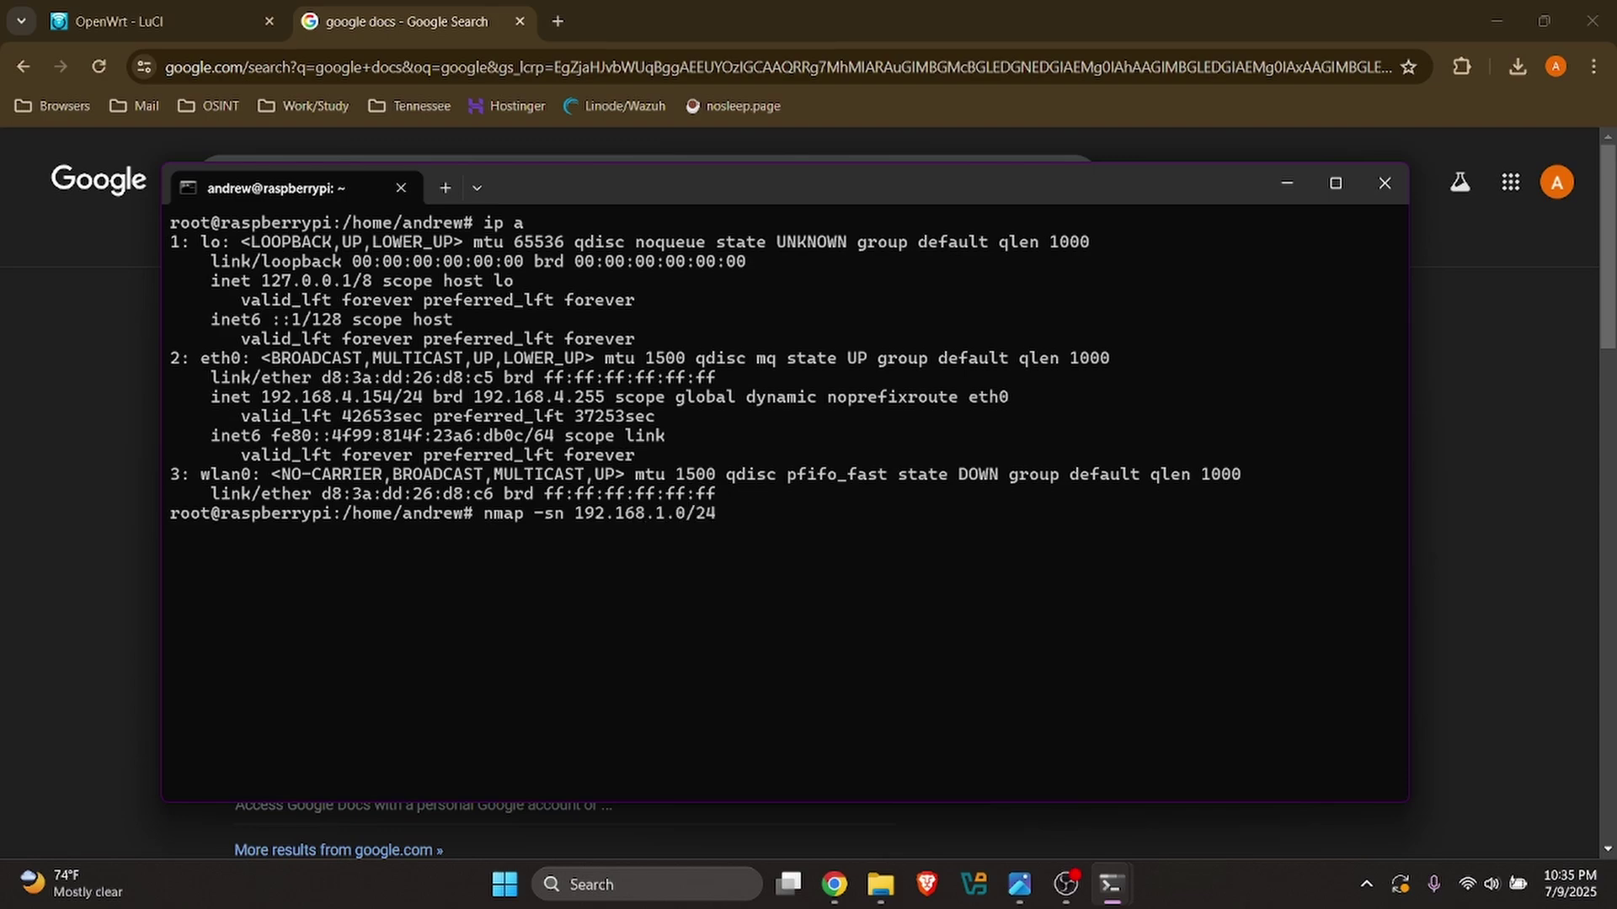
key("Return")
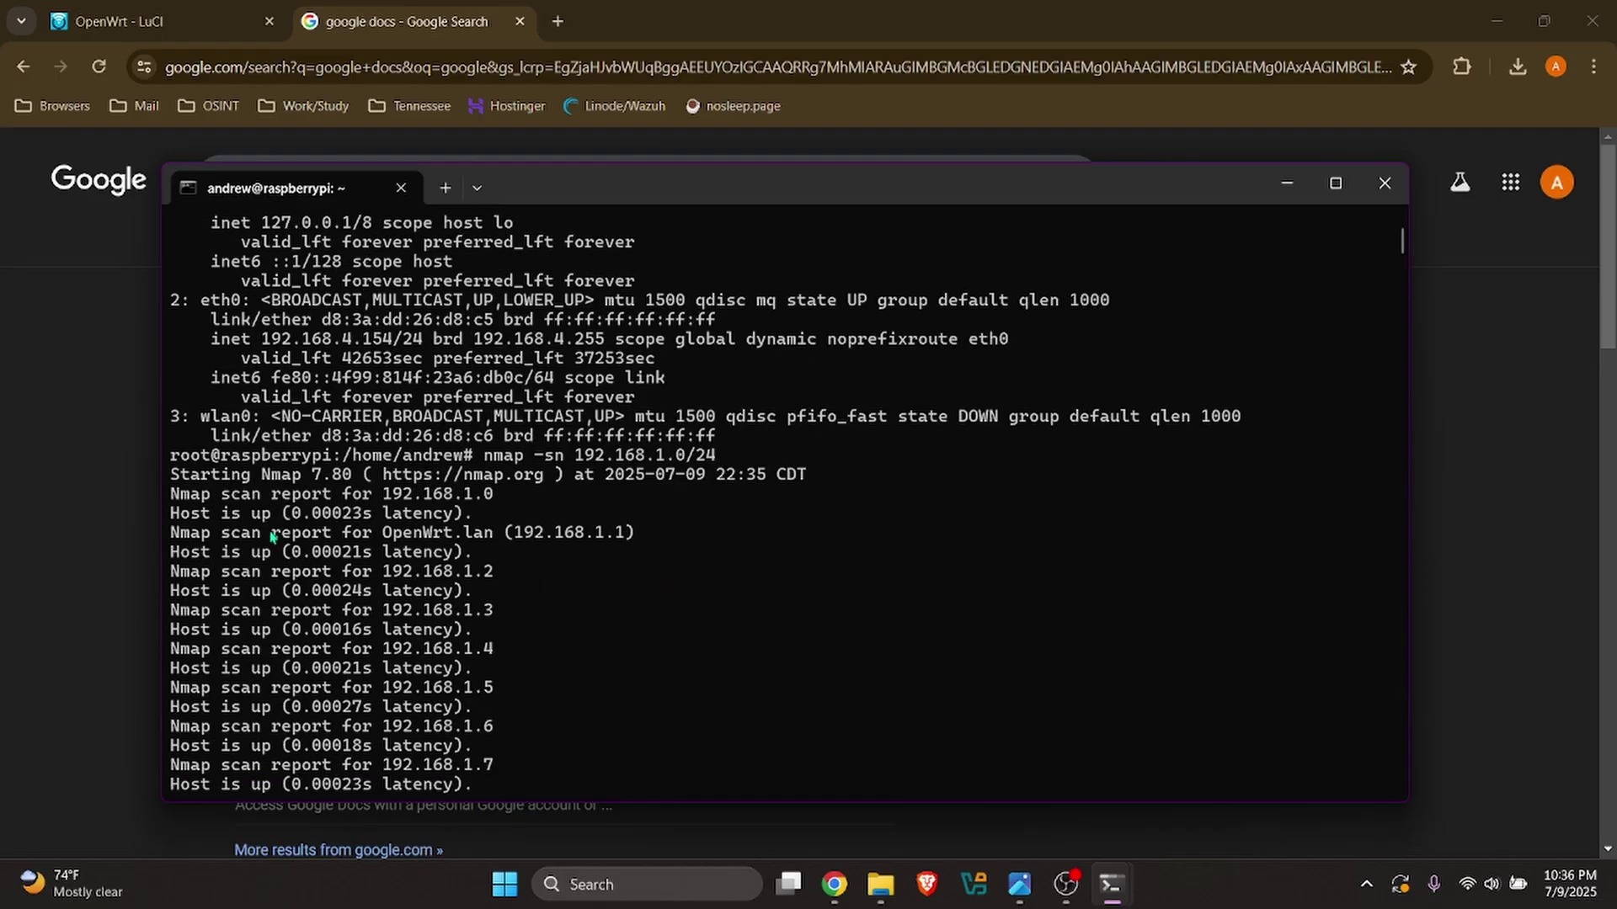
left_click_drag(224, 536, 647, 537)
left_click(533, 558)
left_click_drag(473, 535, 694, 539)
scroll(638, 668, "down", 20)
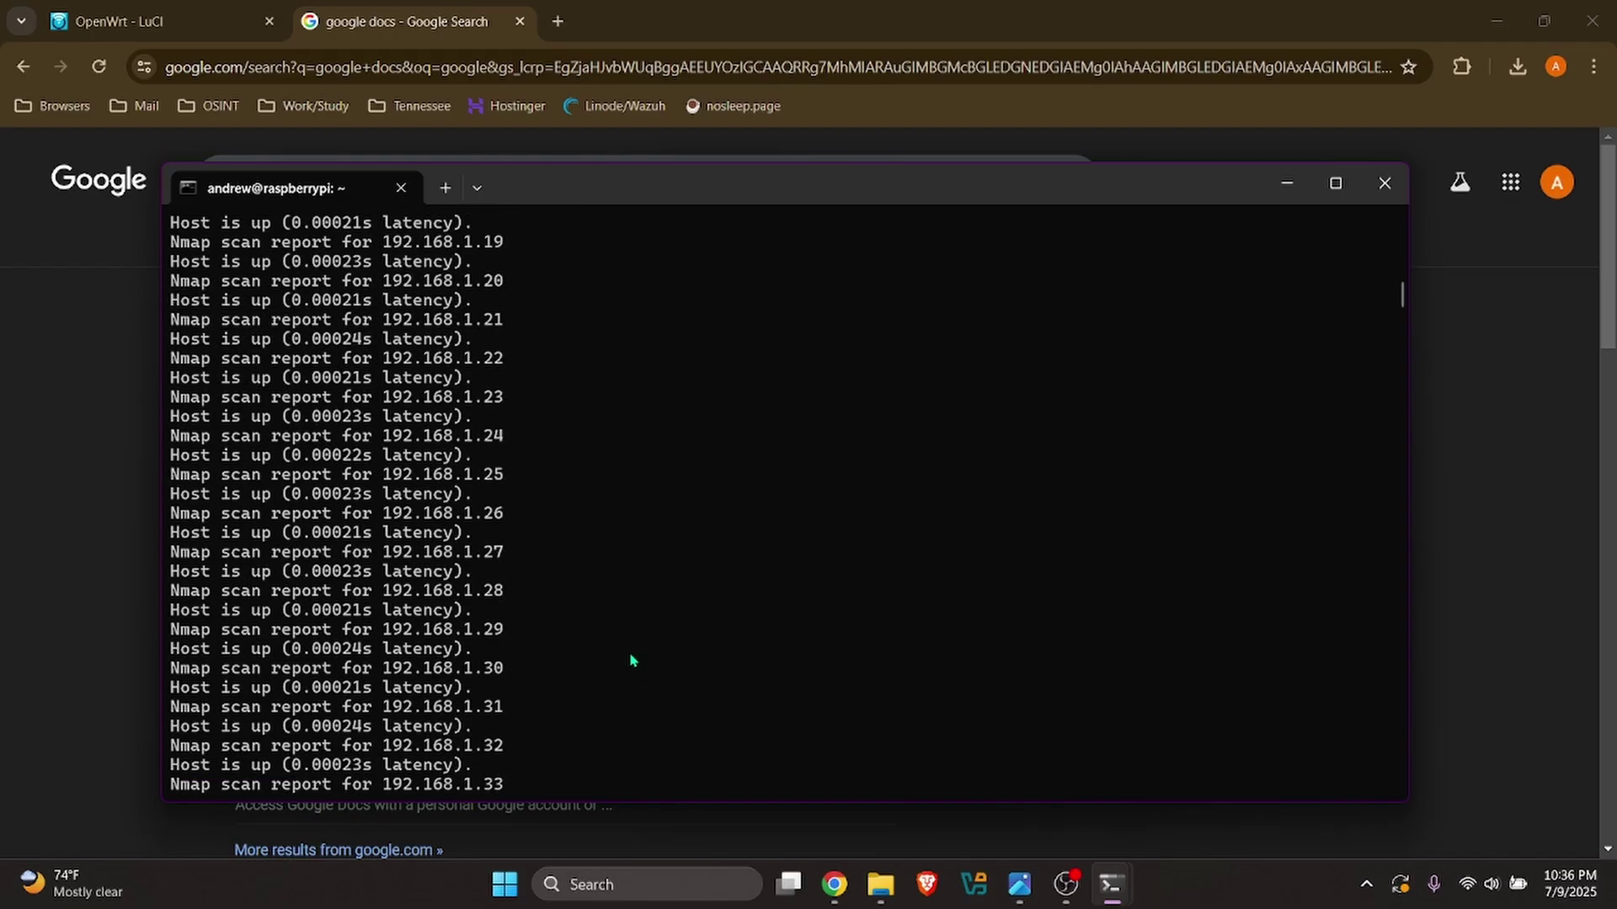
scroll(632, 661, "down", 20)
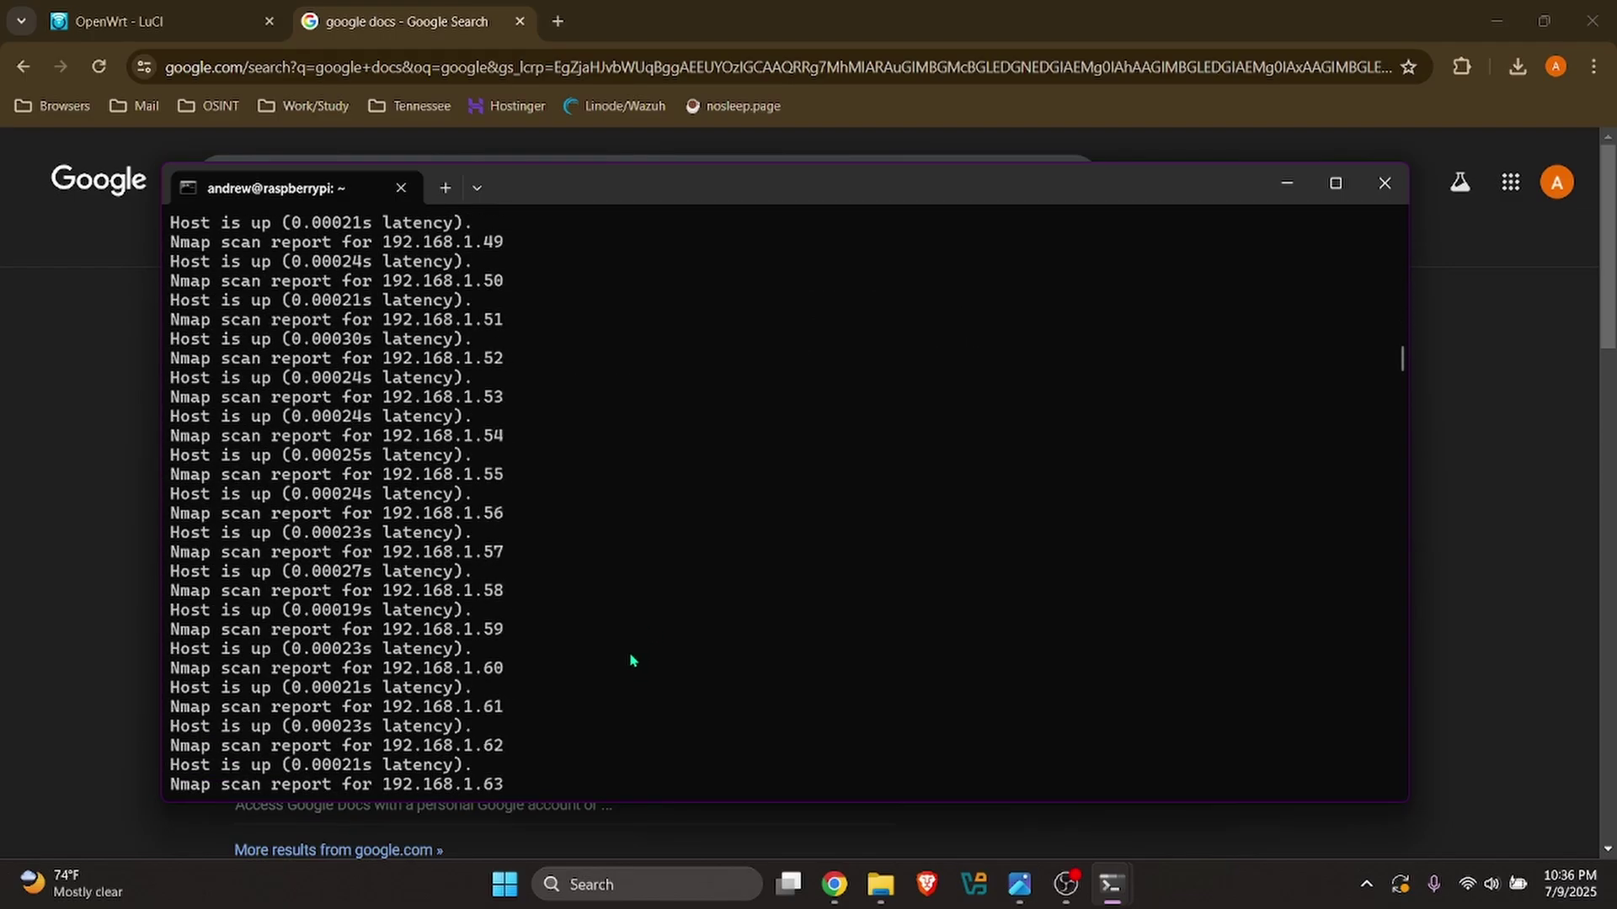
scroll(632, 661, "down", 14)
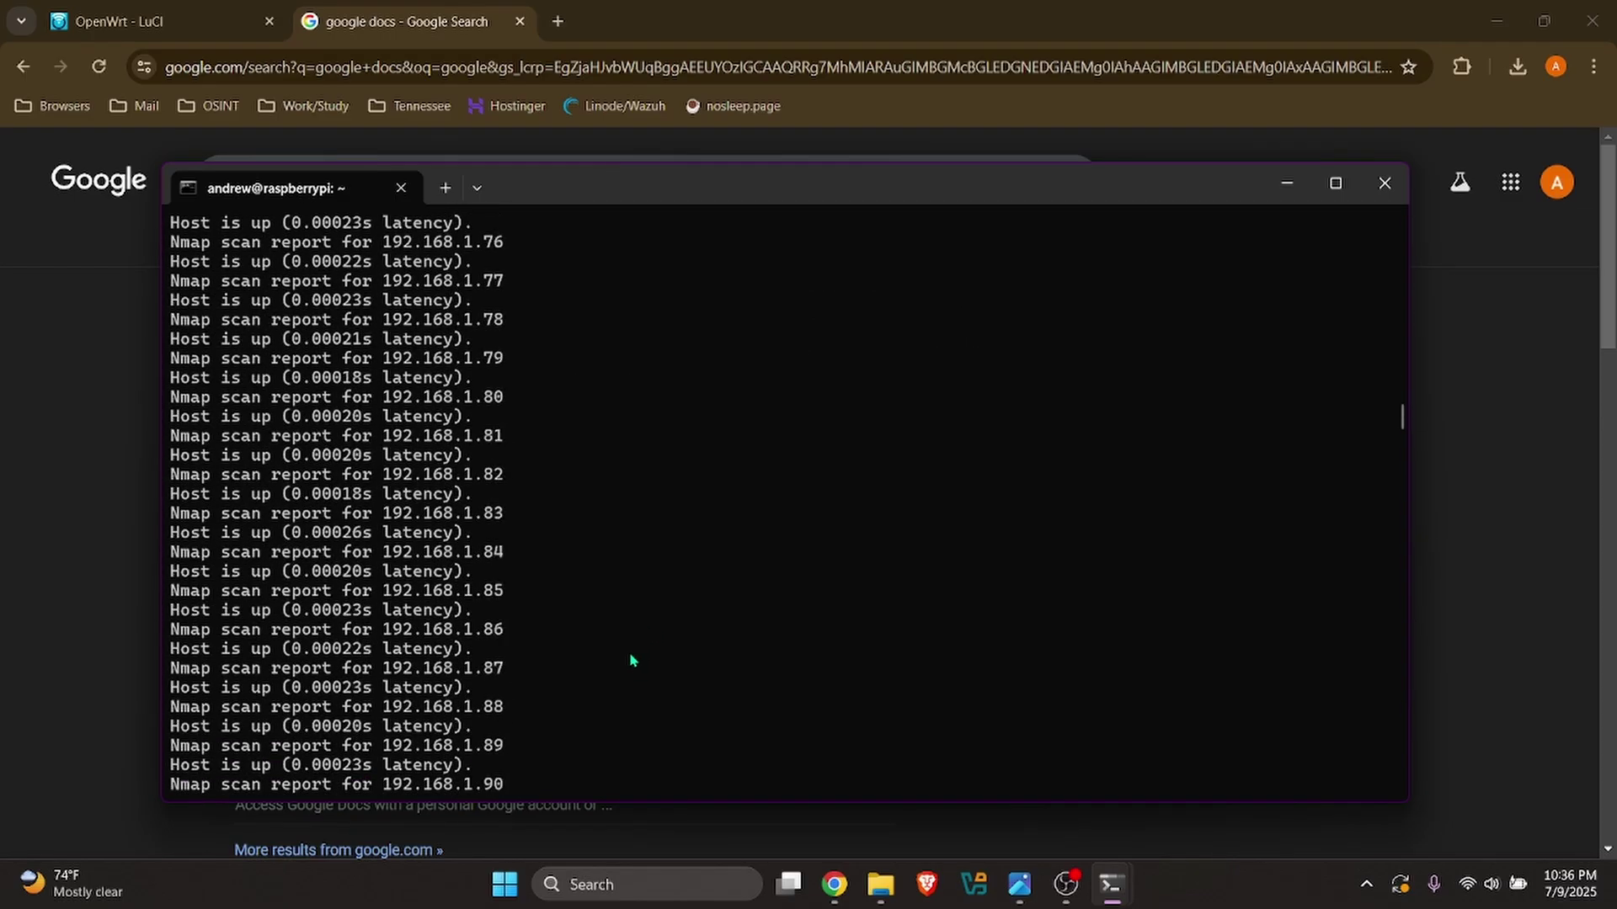
scroll(632, 661, "down", 18)
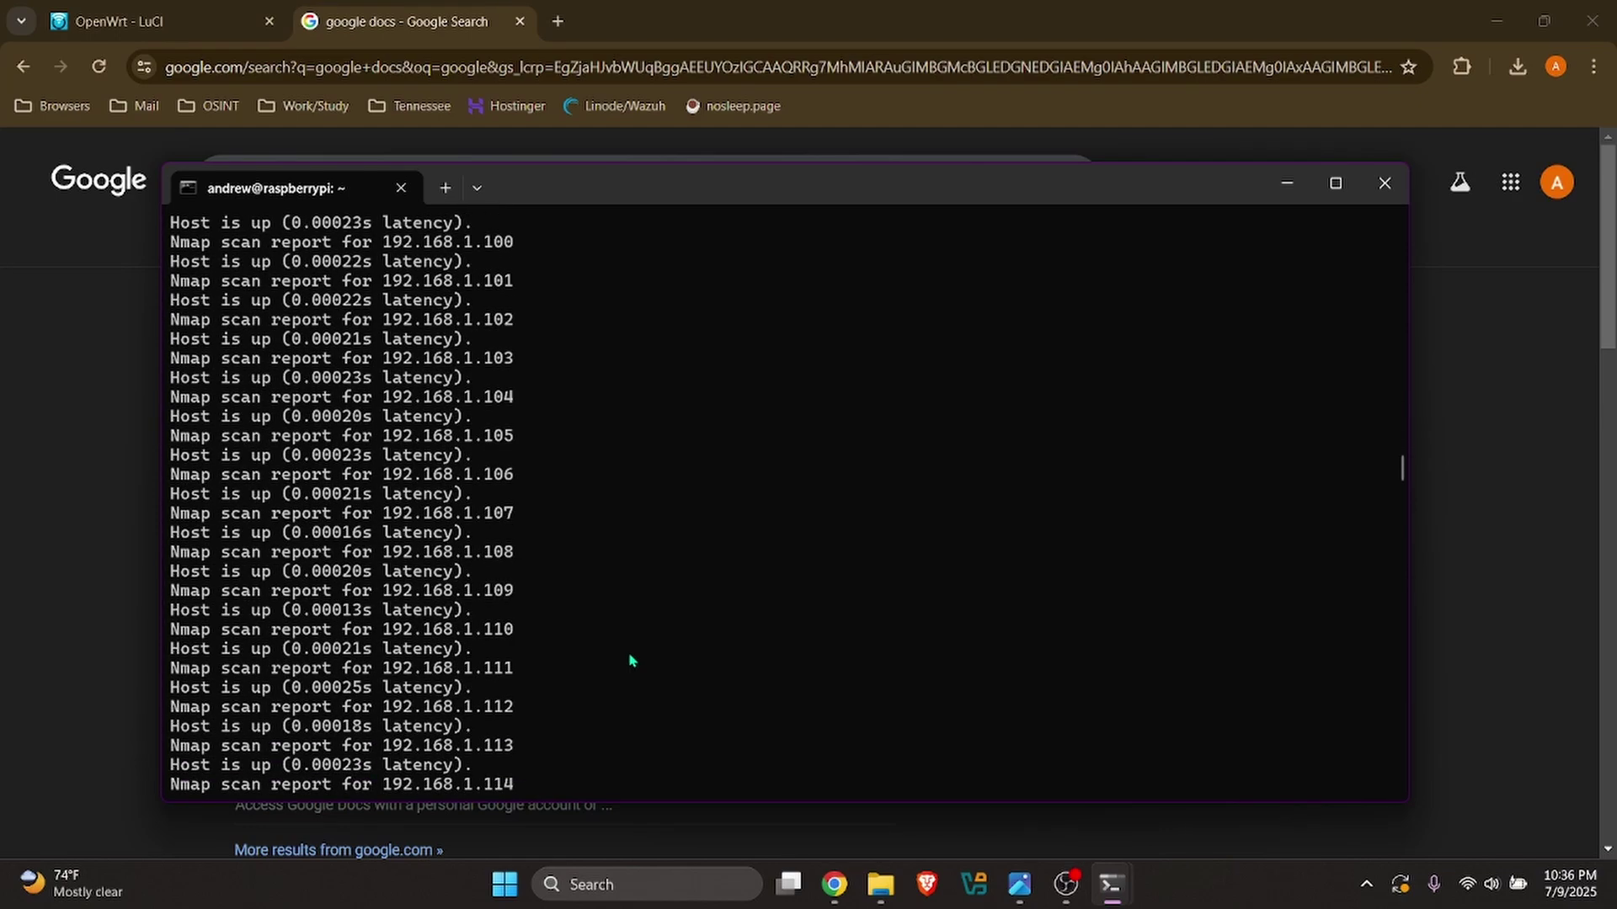
scroll(632, 661, "down", 18)
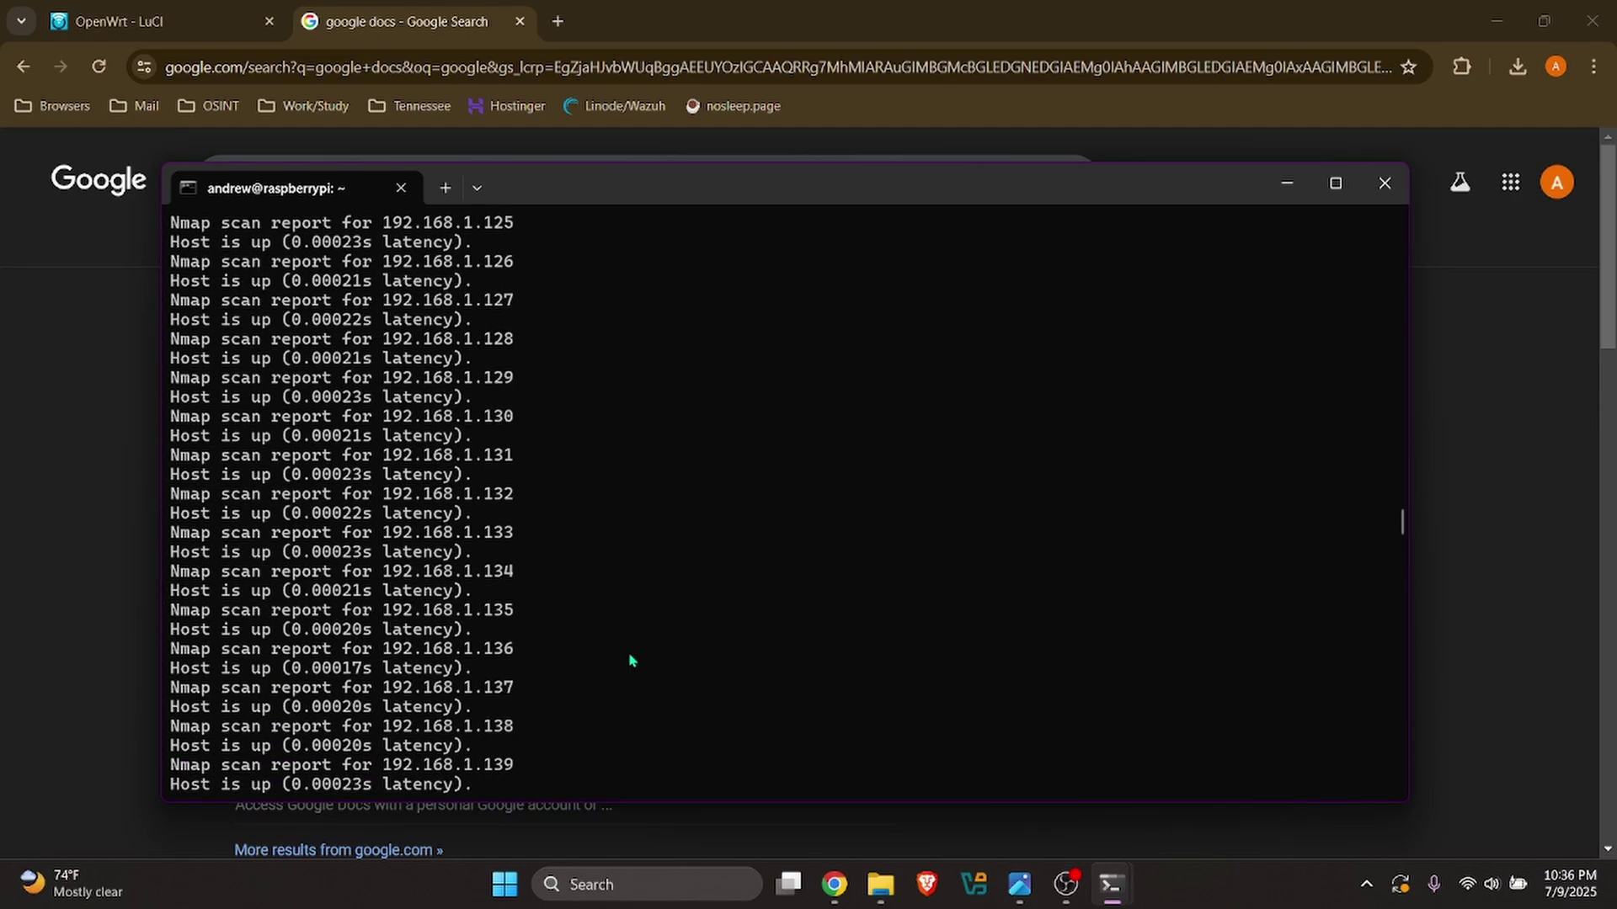
scroll(632, 661, "down", 20)
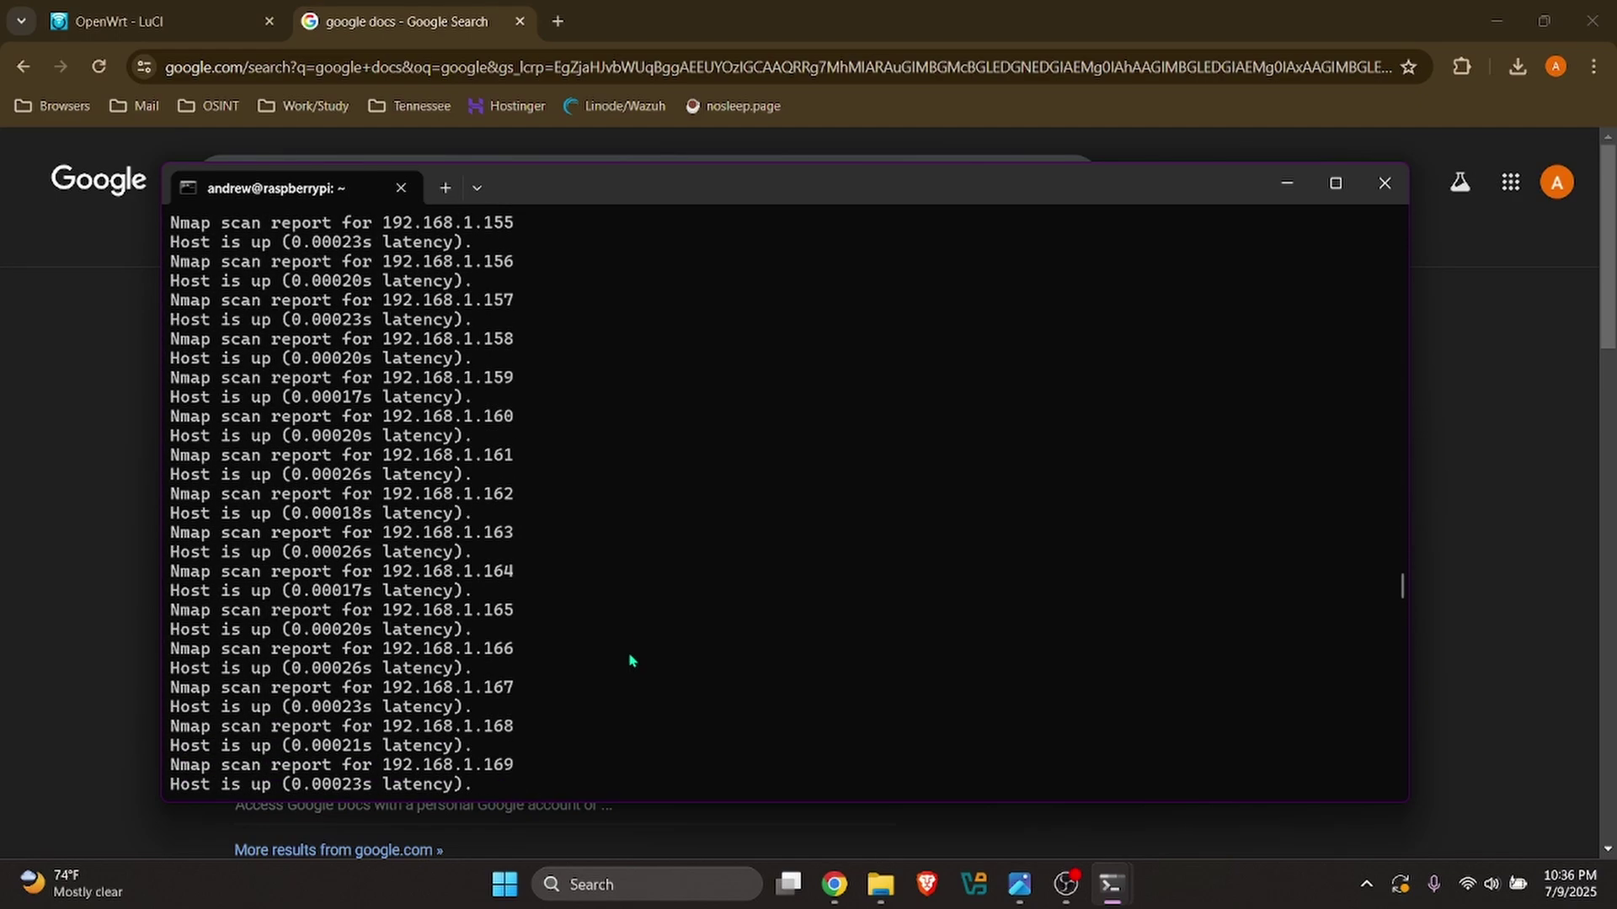
scroll(633, 661, "down", 20)
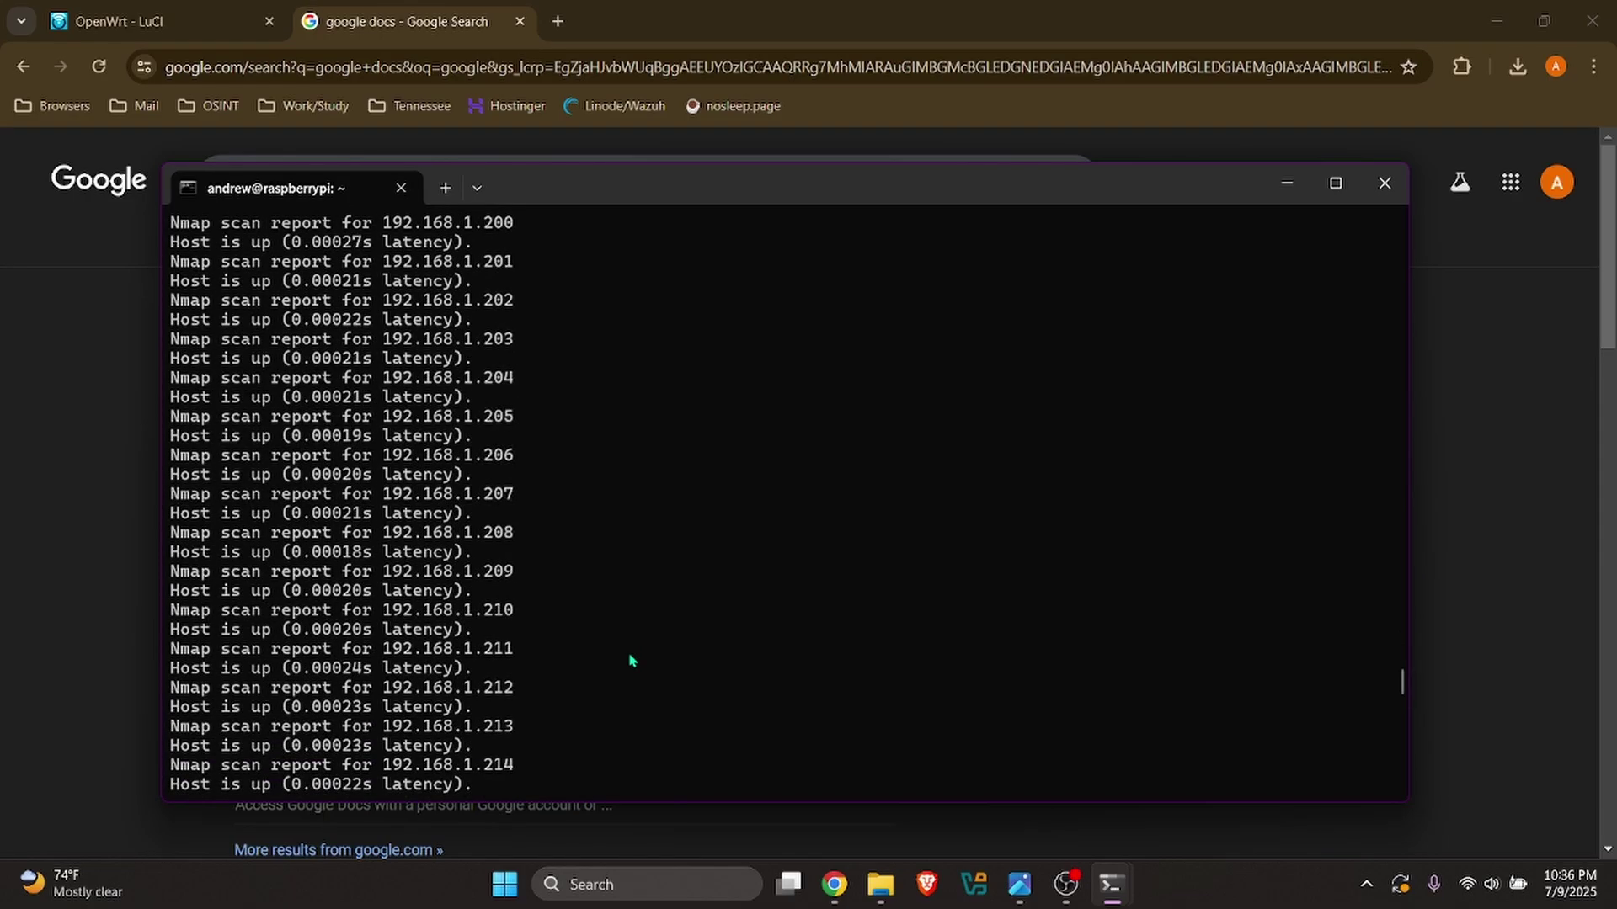
- Copy the iPhone.lan host entries from the nmap scan results
left_click_drag(459, 633, 646, 641)
right_click(539, 645)
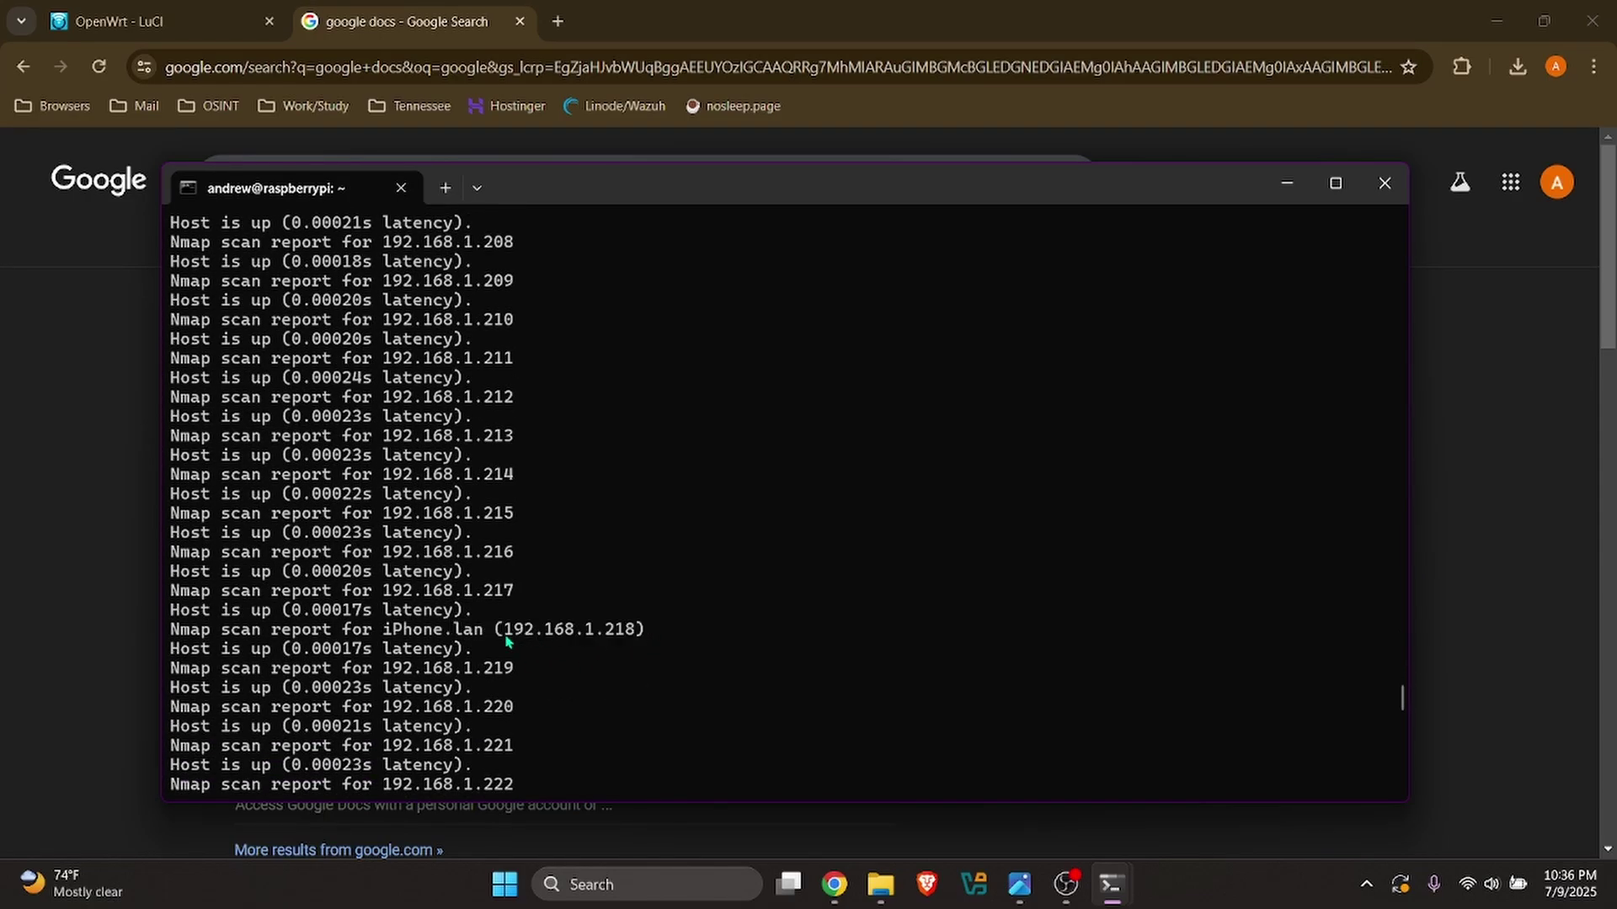
left_click_drag(345, 638, 673, 653)
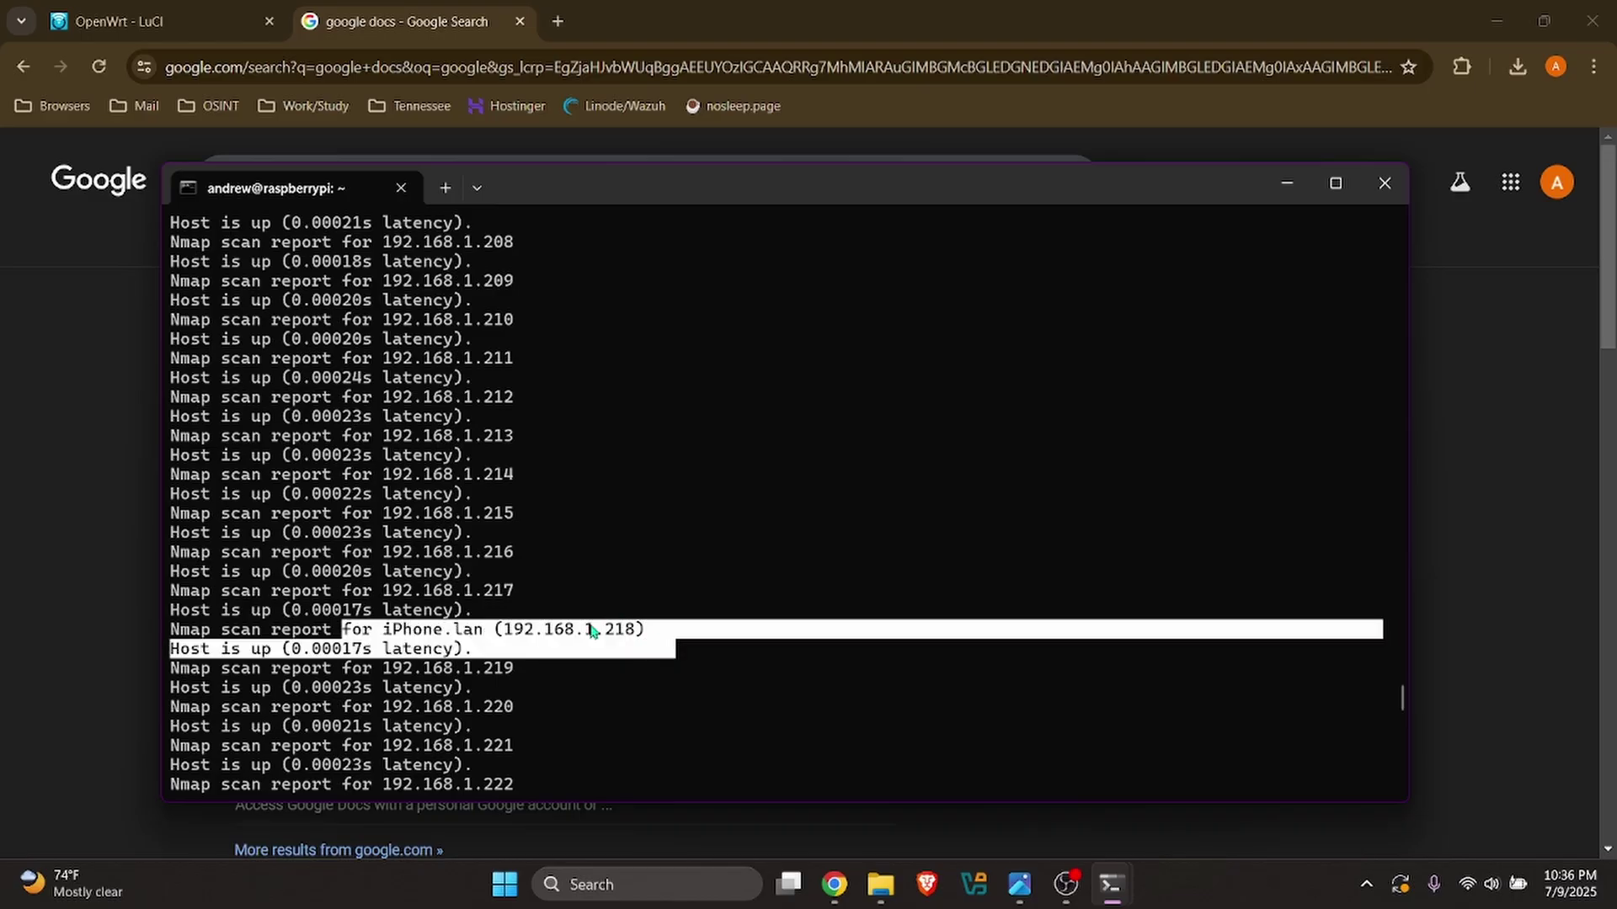
right_click(517, 537)
scroll(524, 518, "down", 3)
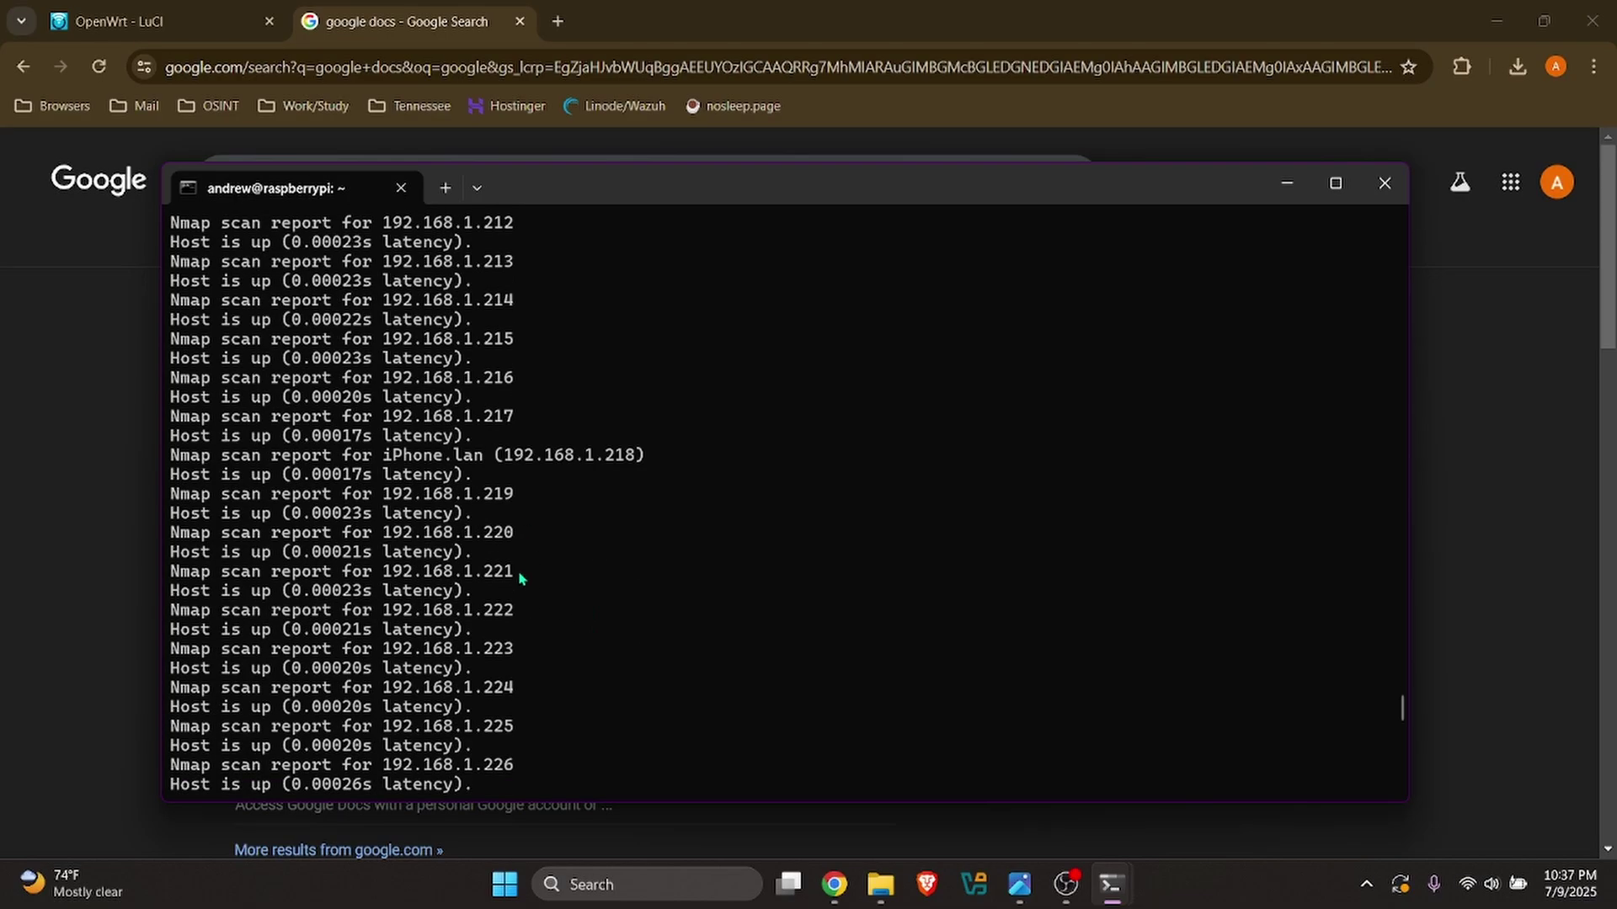
left_click_drag(306, 454, 675, 456)
right_click(687, 600)
scroll(682, 596, "down", 20)
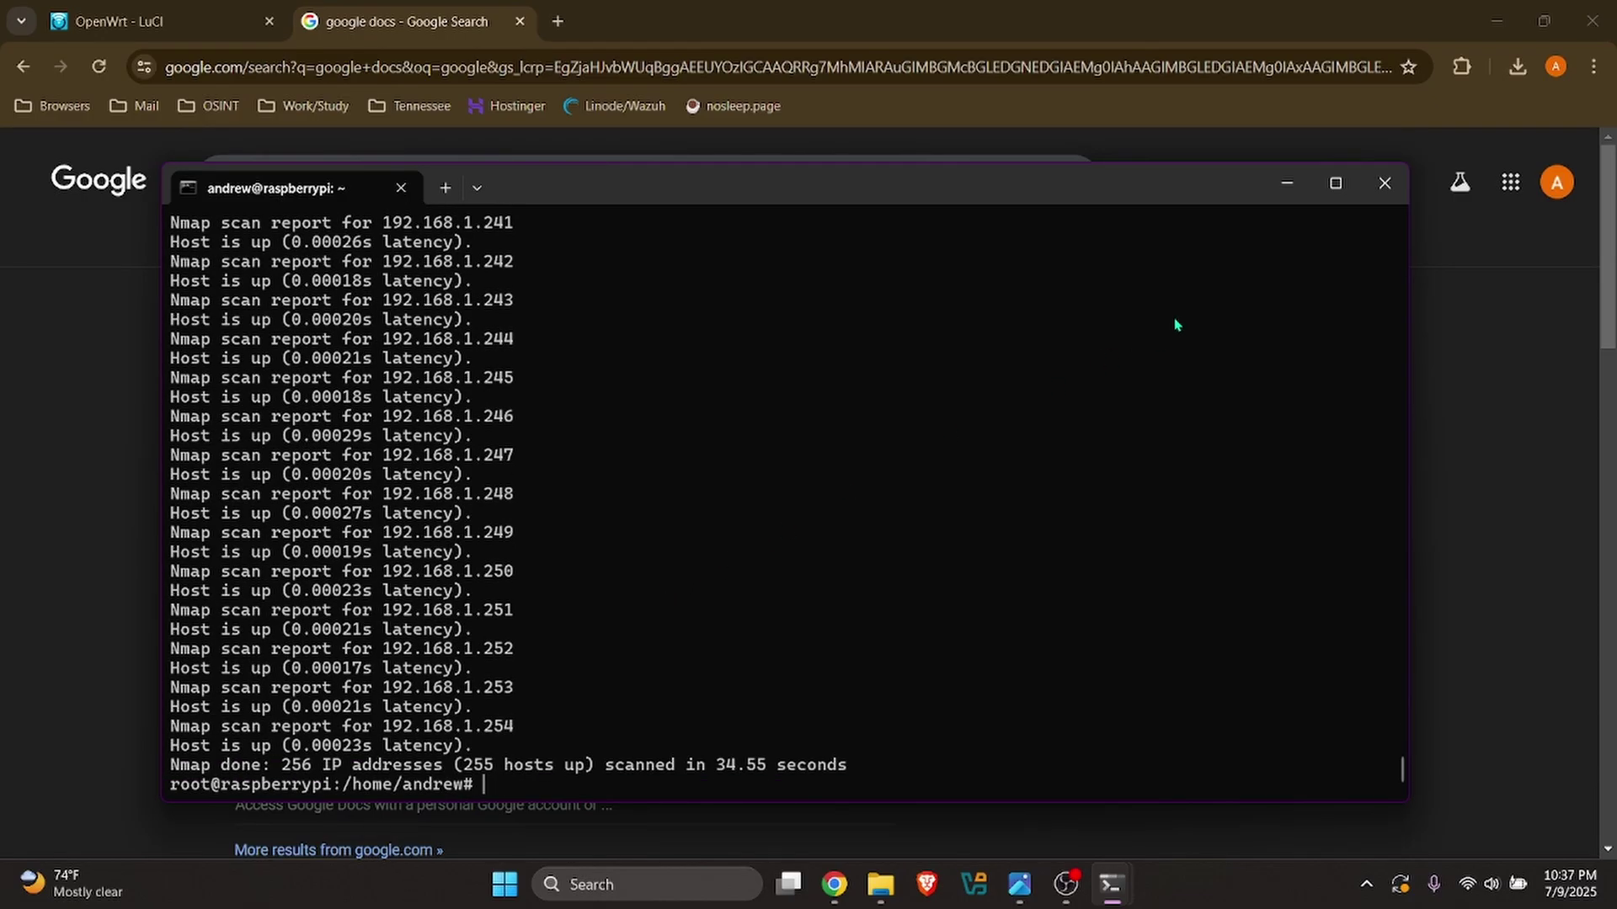
- Go from the Pi terminal to the OpenWrt Firewall Traffic Rules page
left_click(1283, 182)
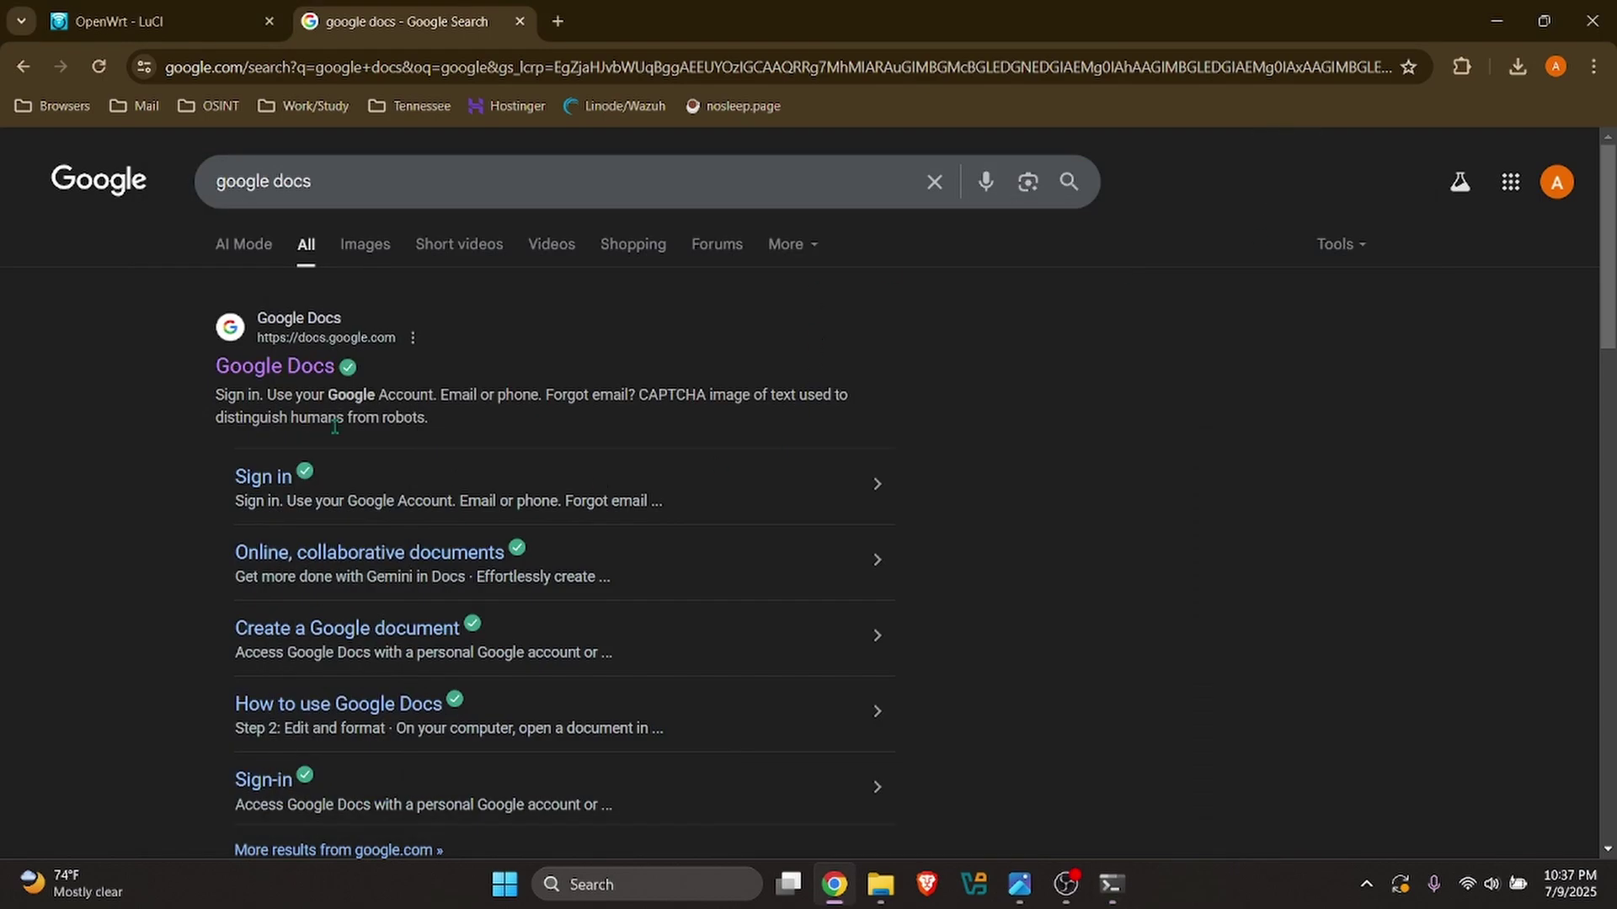
left_click(169, 17)
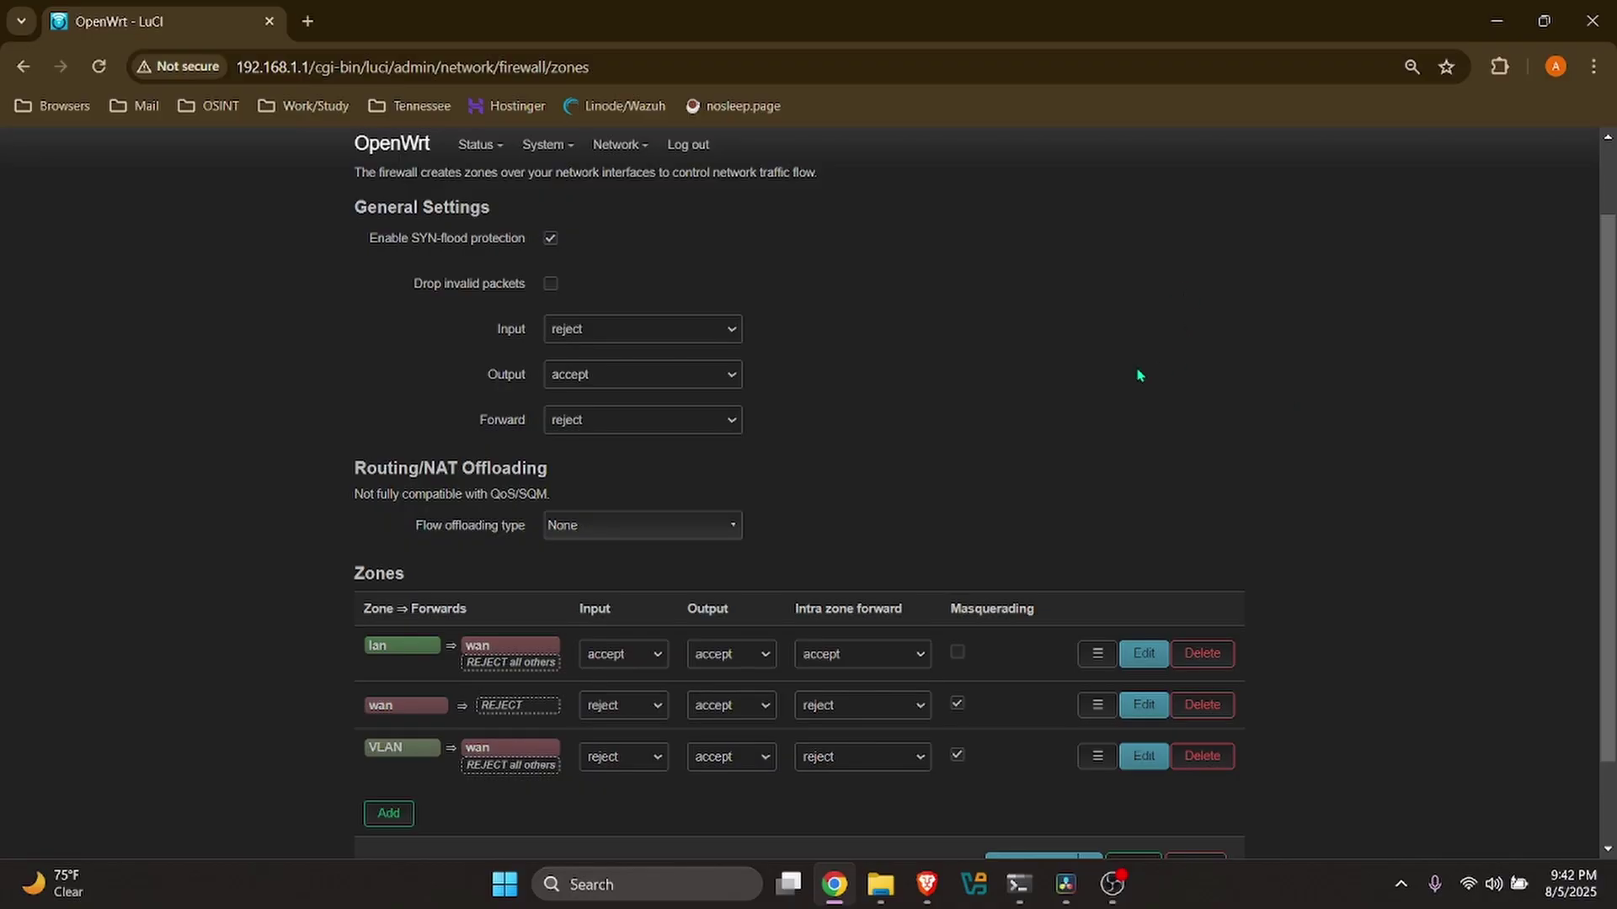
scroll(1083, 441, "up", 1)
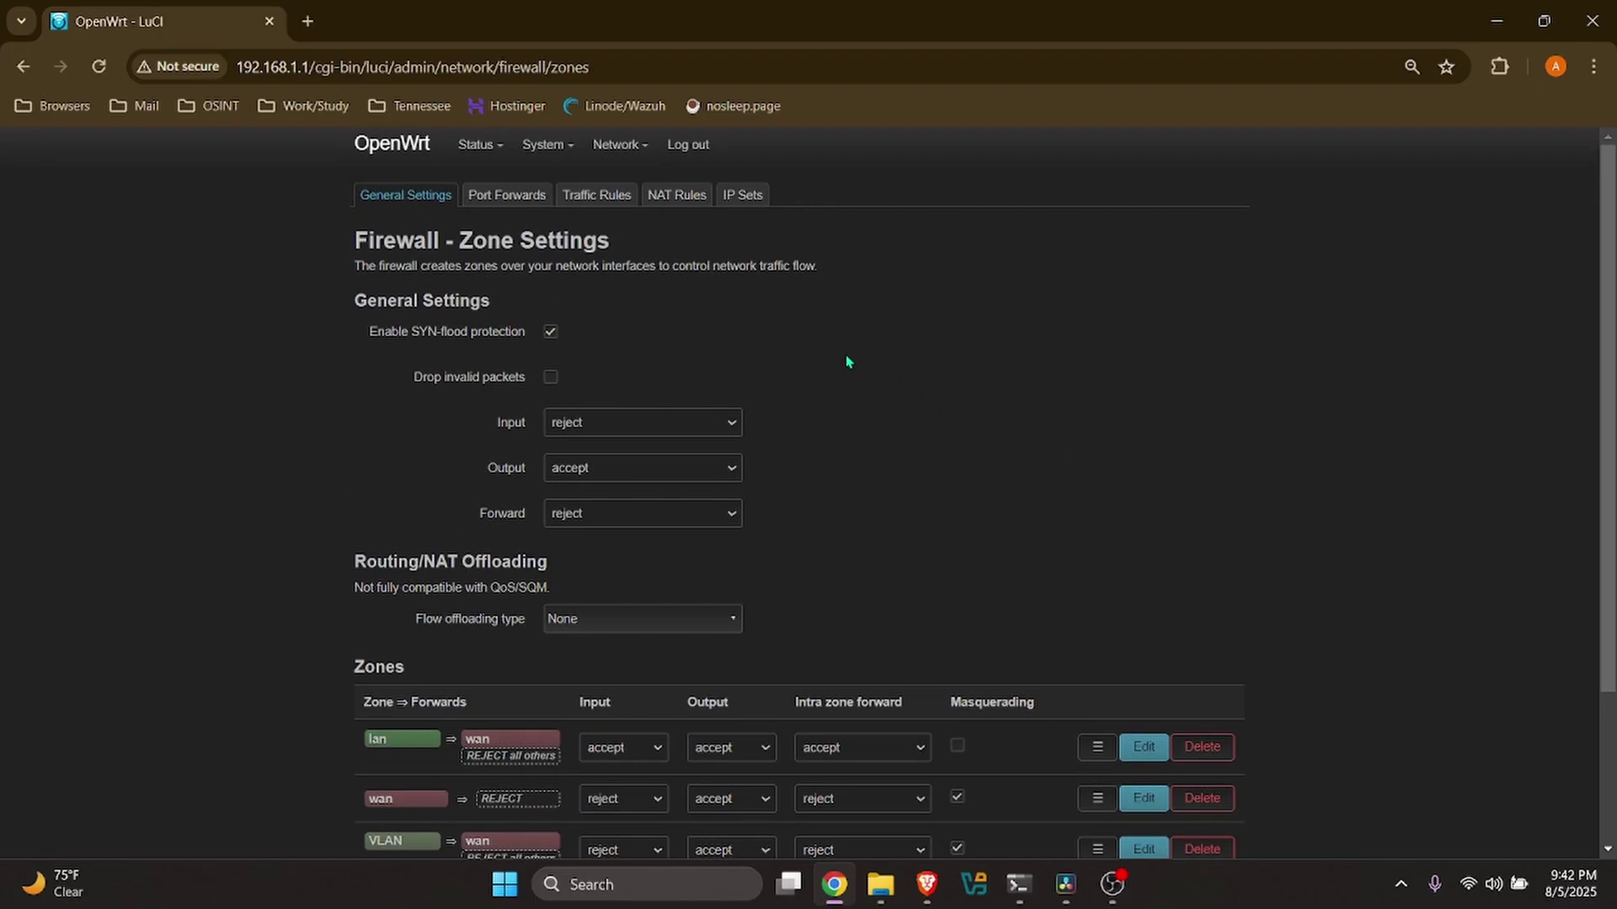
left_click(619, 202)
scroll(622, 581, "down", 5)
- Add and save rule Deny_VLAN_DNS: source VLAN, destination Device (input), port 53, action reject
left_click(388, 709)
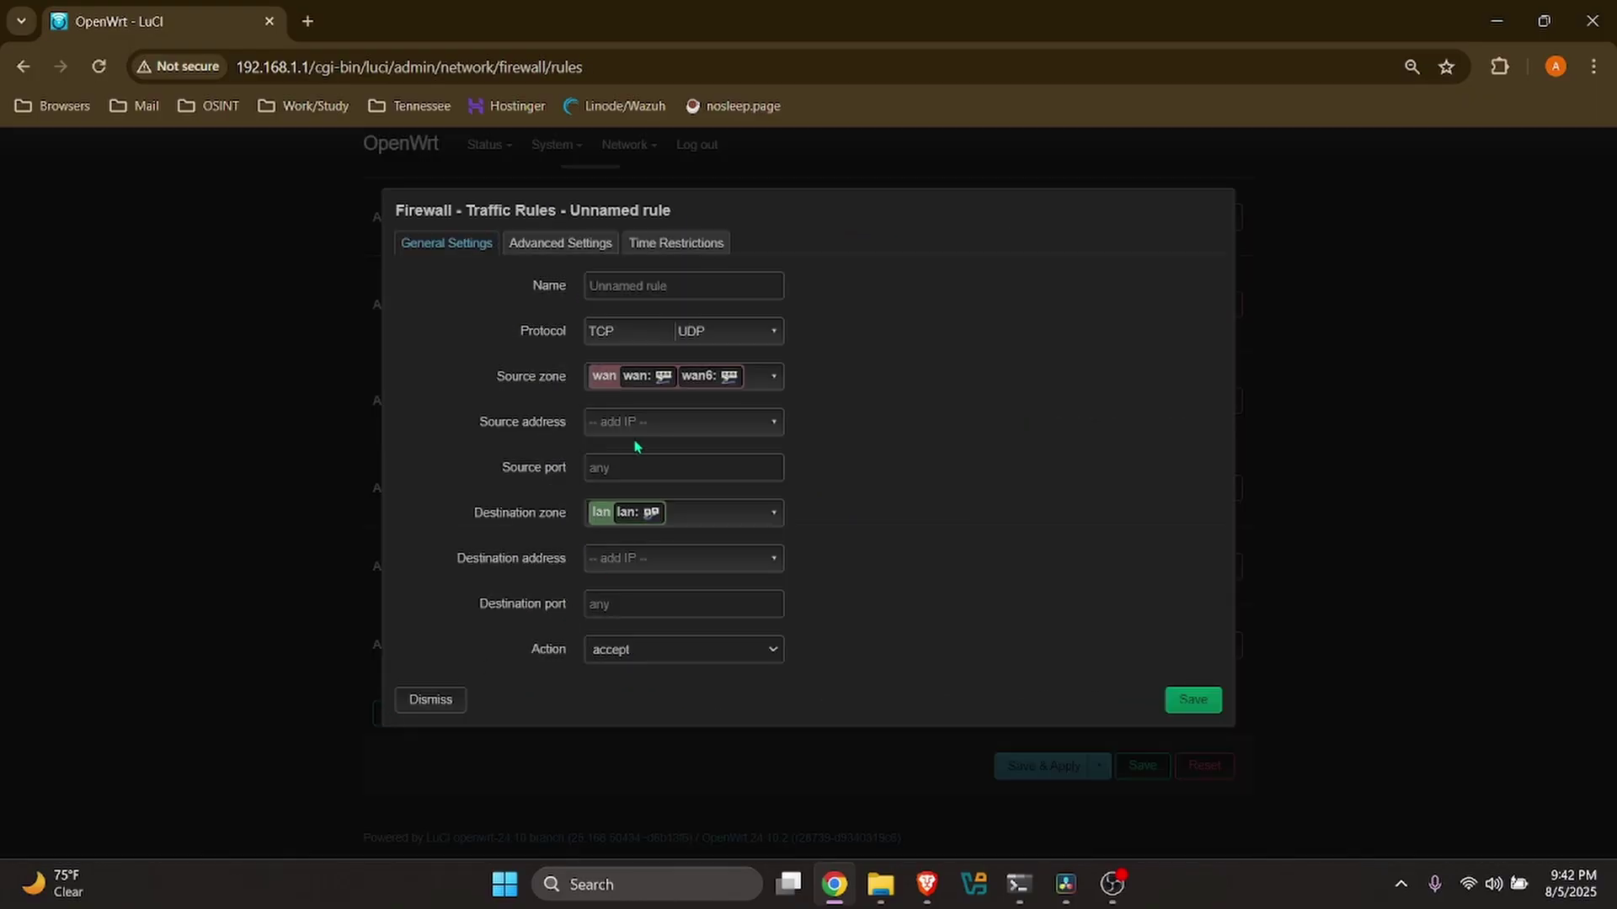
left_click(640, 296)
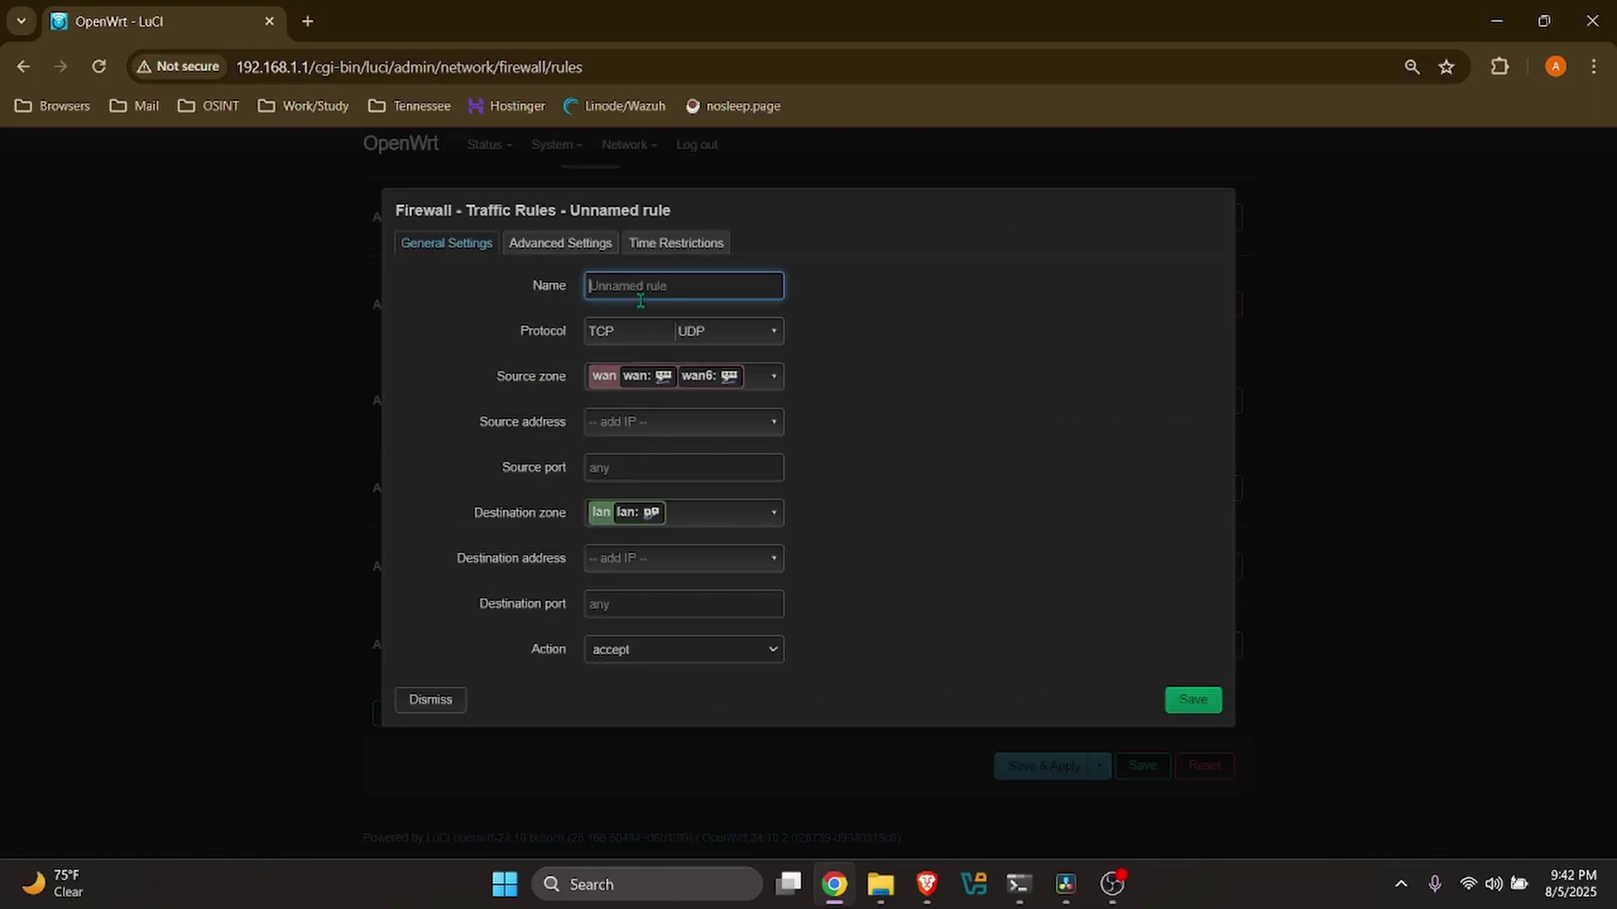
type("Deny_VLAN_DNS")
left_click(720, 377)
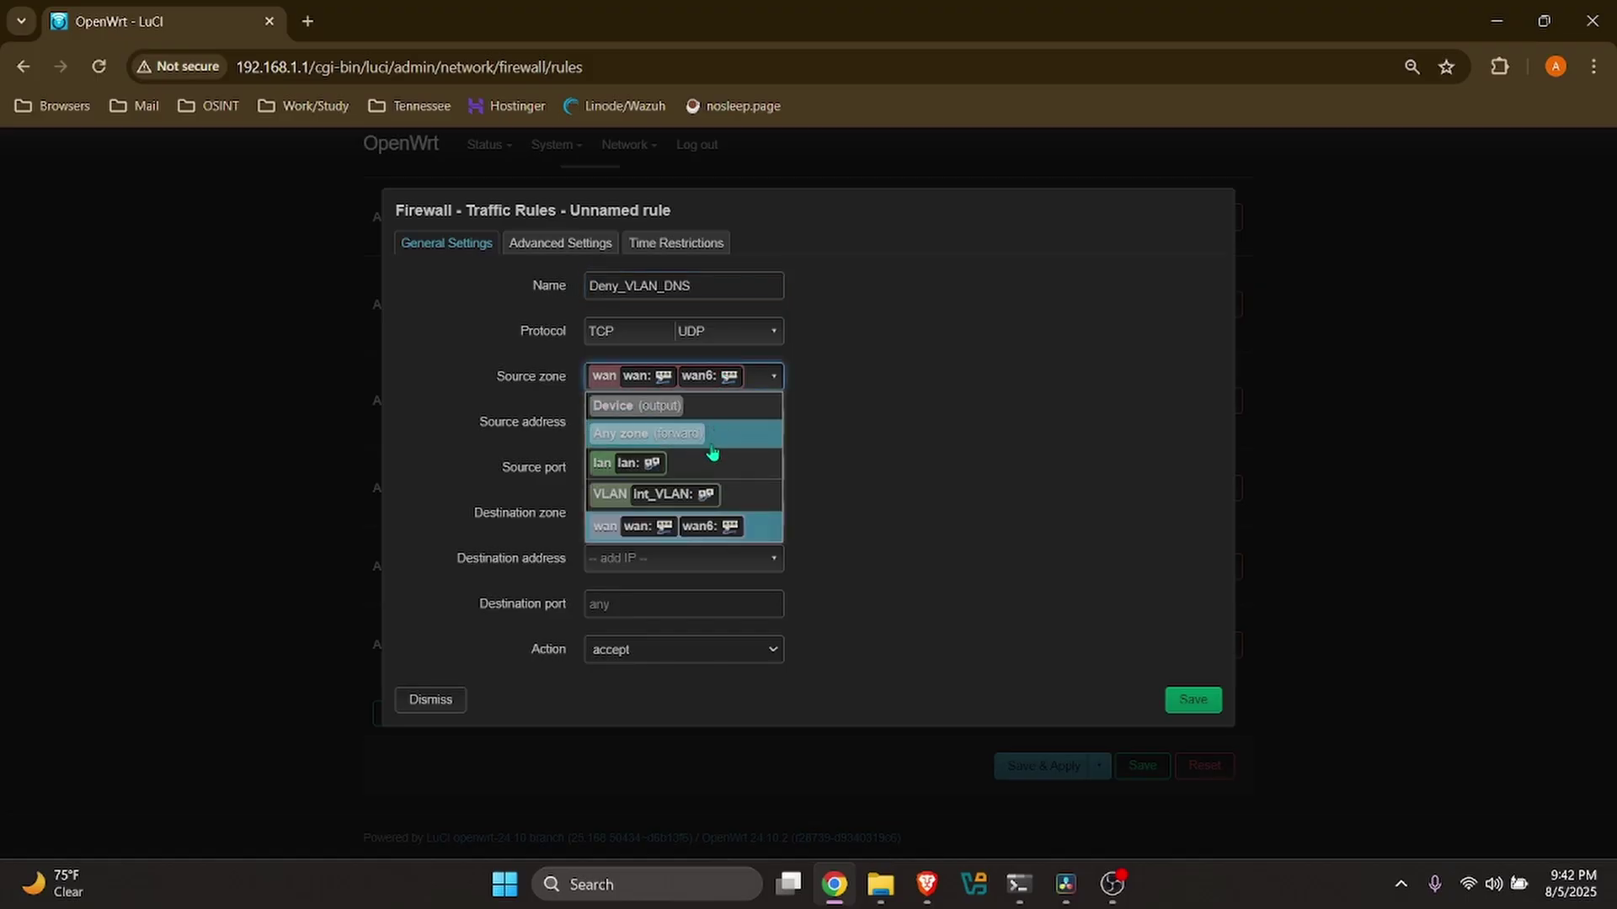
left_click(706, 493)
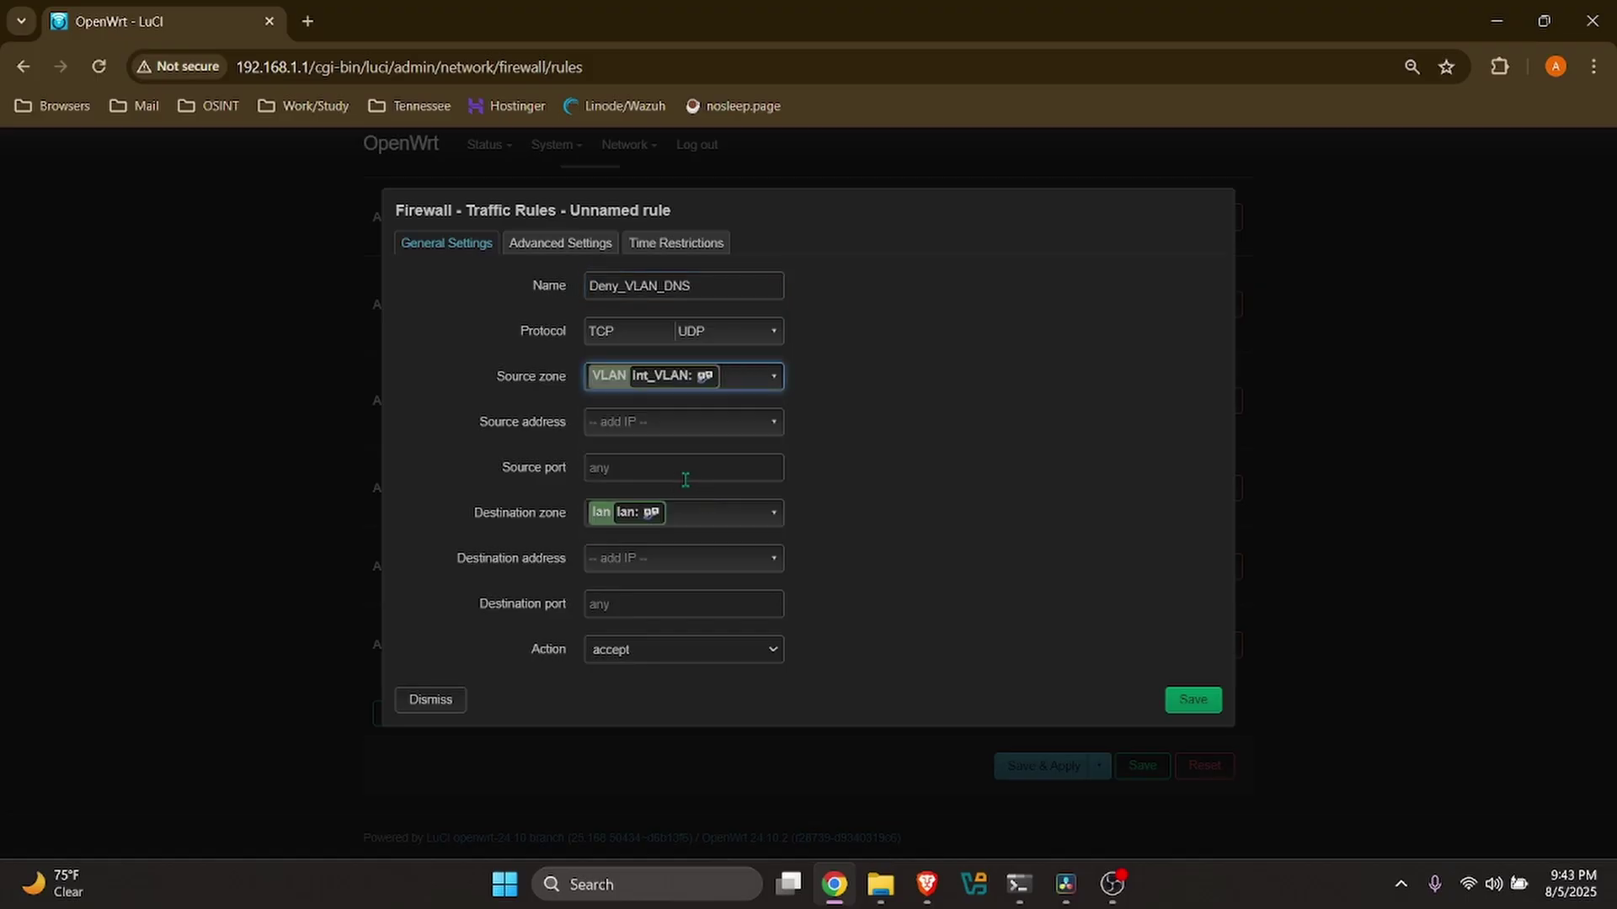
left_click(696, 511)
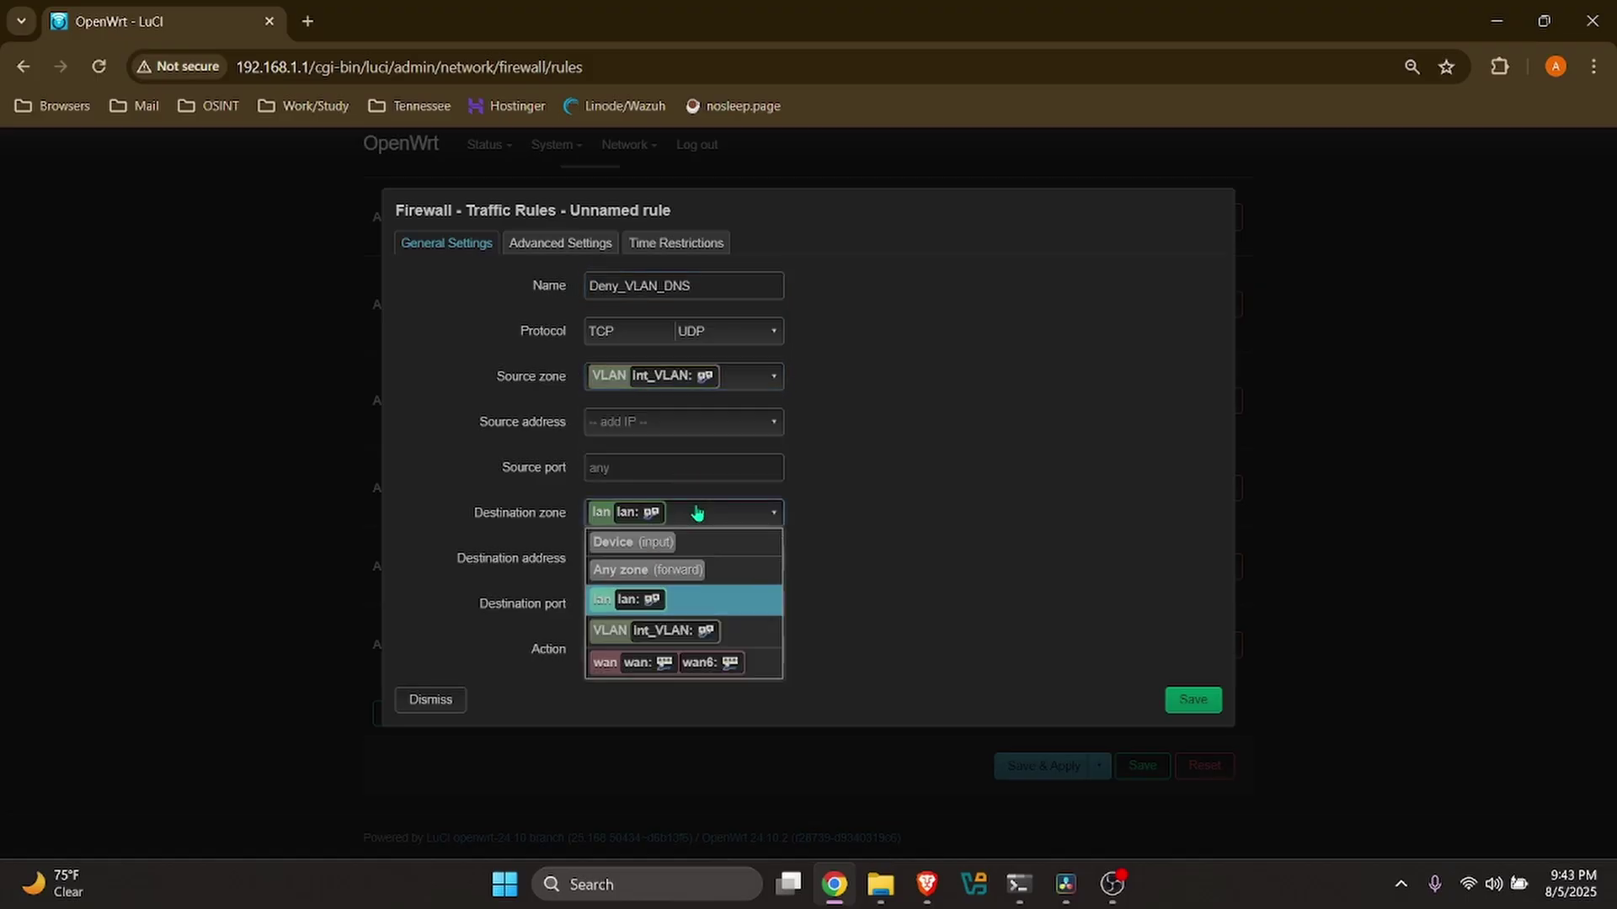
left_click(686, 556)
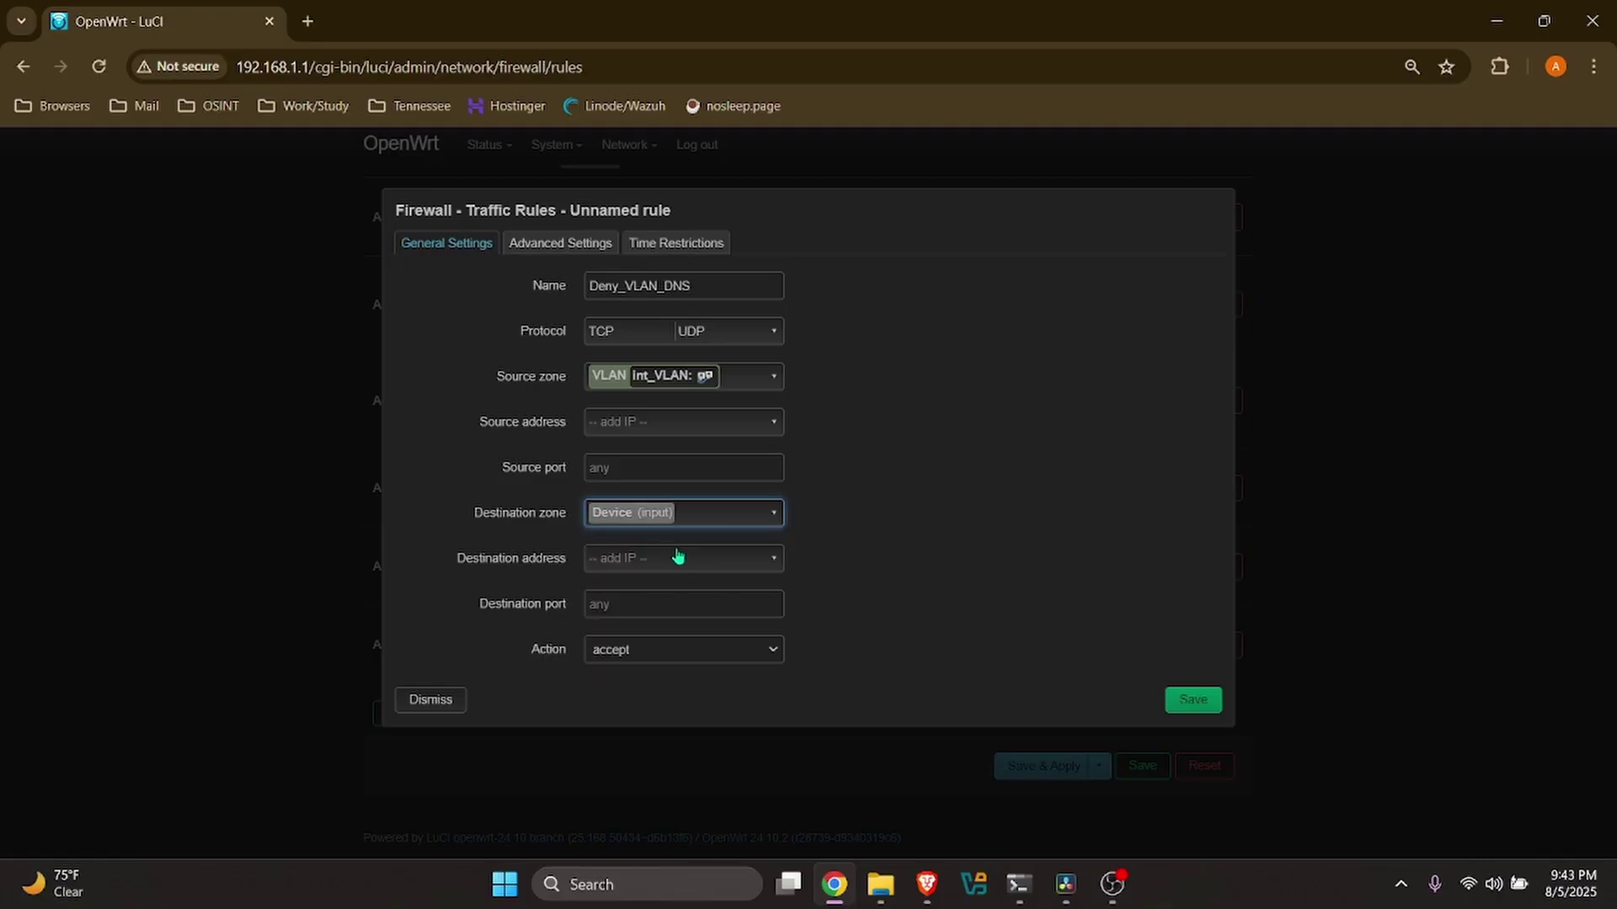
left_click(650, 603)
type("53")
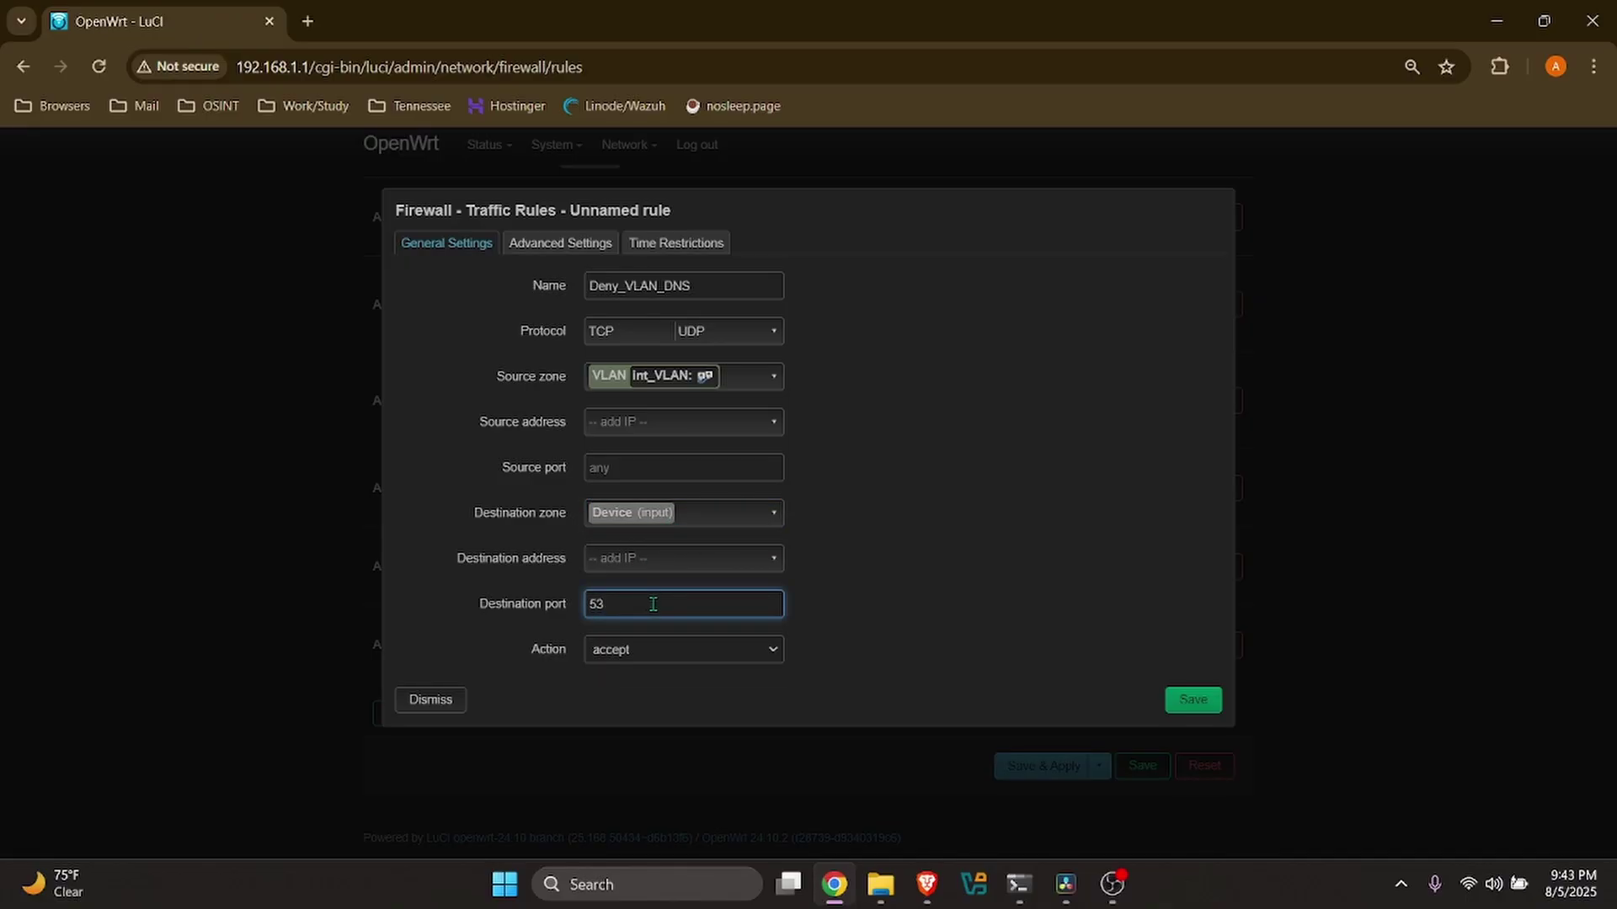
left_click(665, 652)
left_click(656, 704)
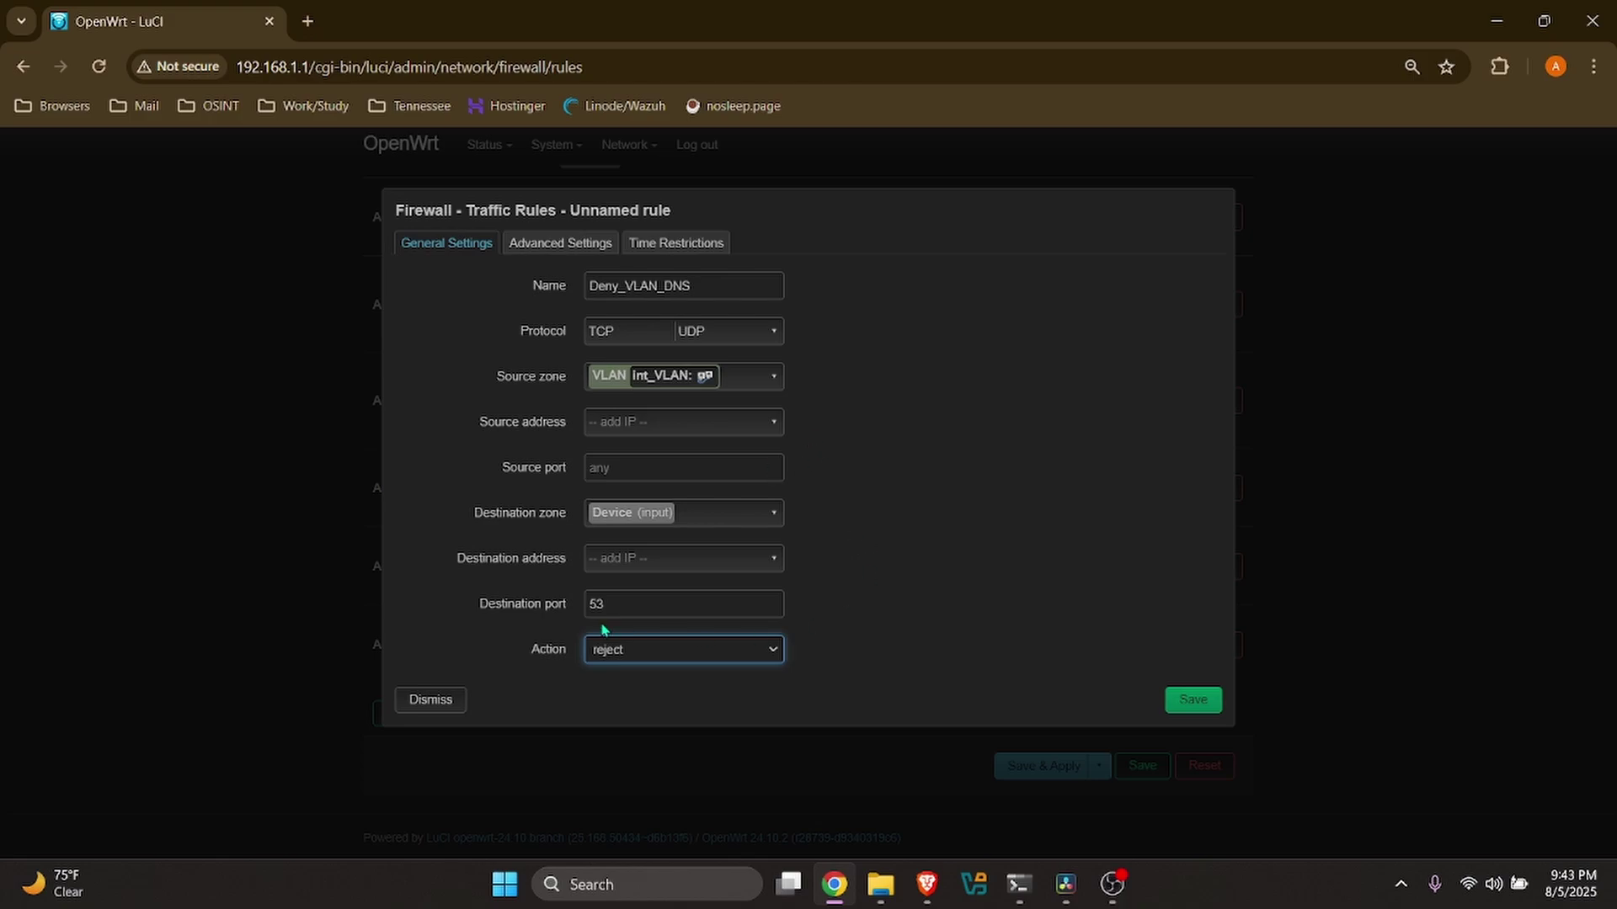
left_click(1209, 706)
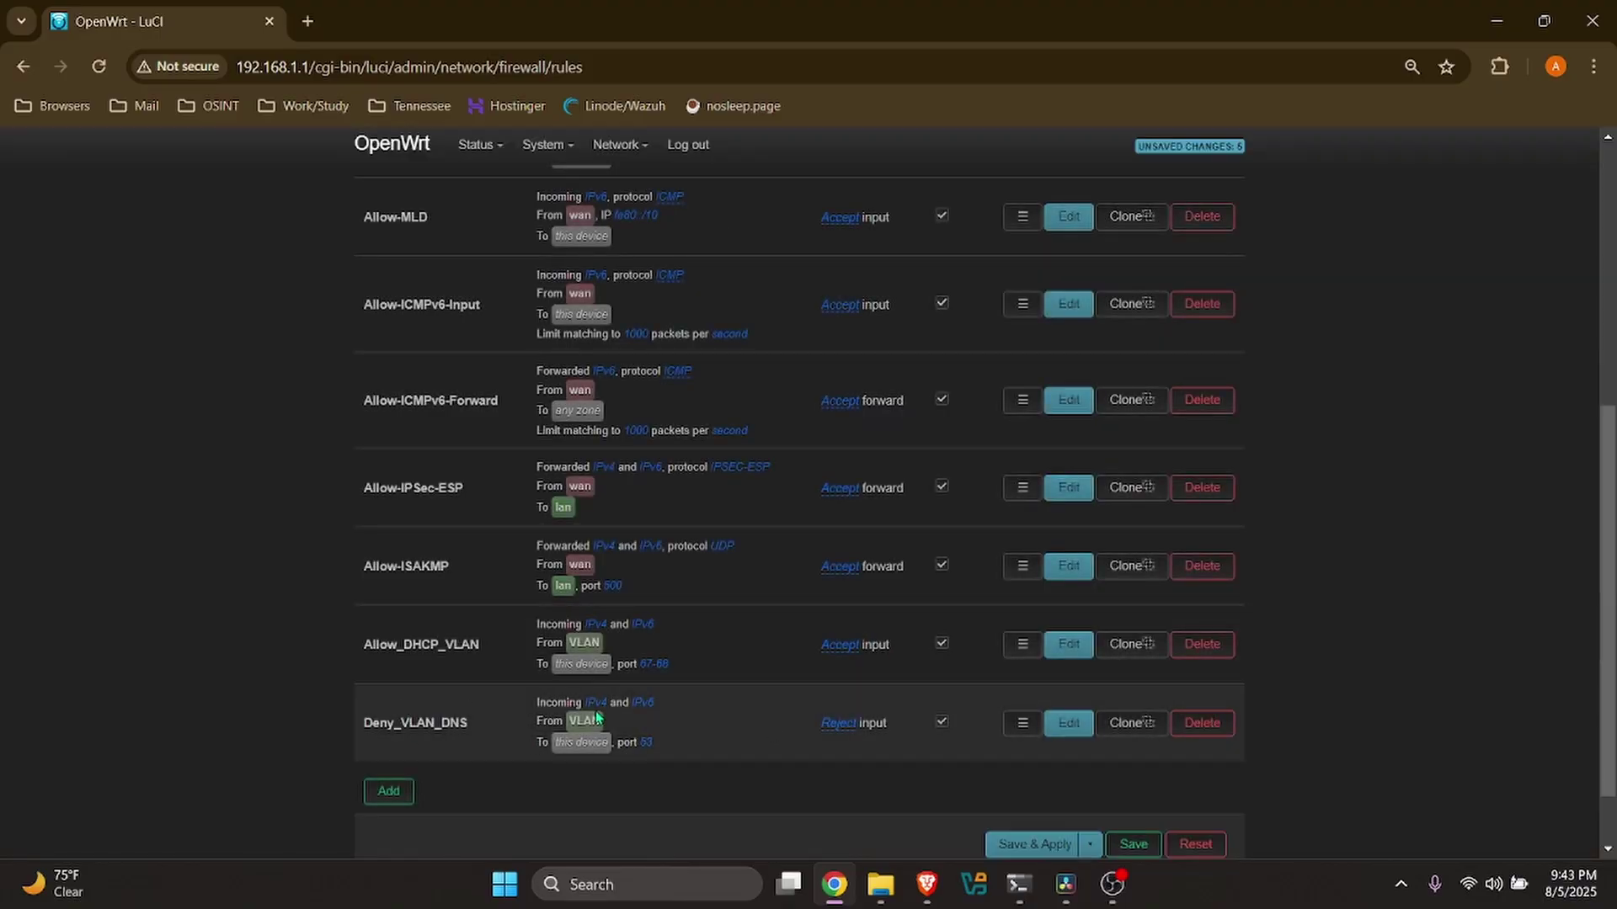
- Create a new traffic rule named Deny_LAN_DNS from zone lan to Device (input)
left_click(389, 792)
left_click(716, 290)
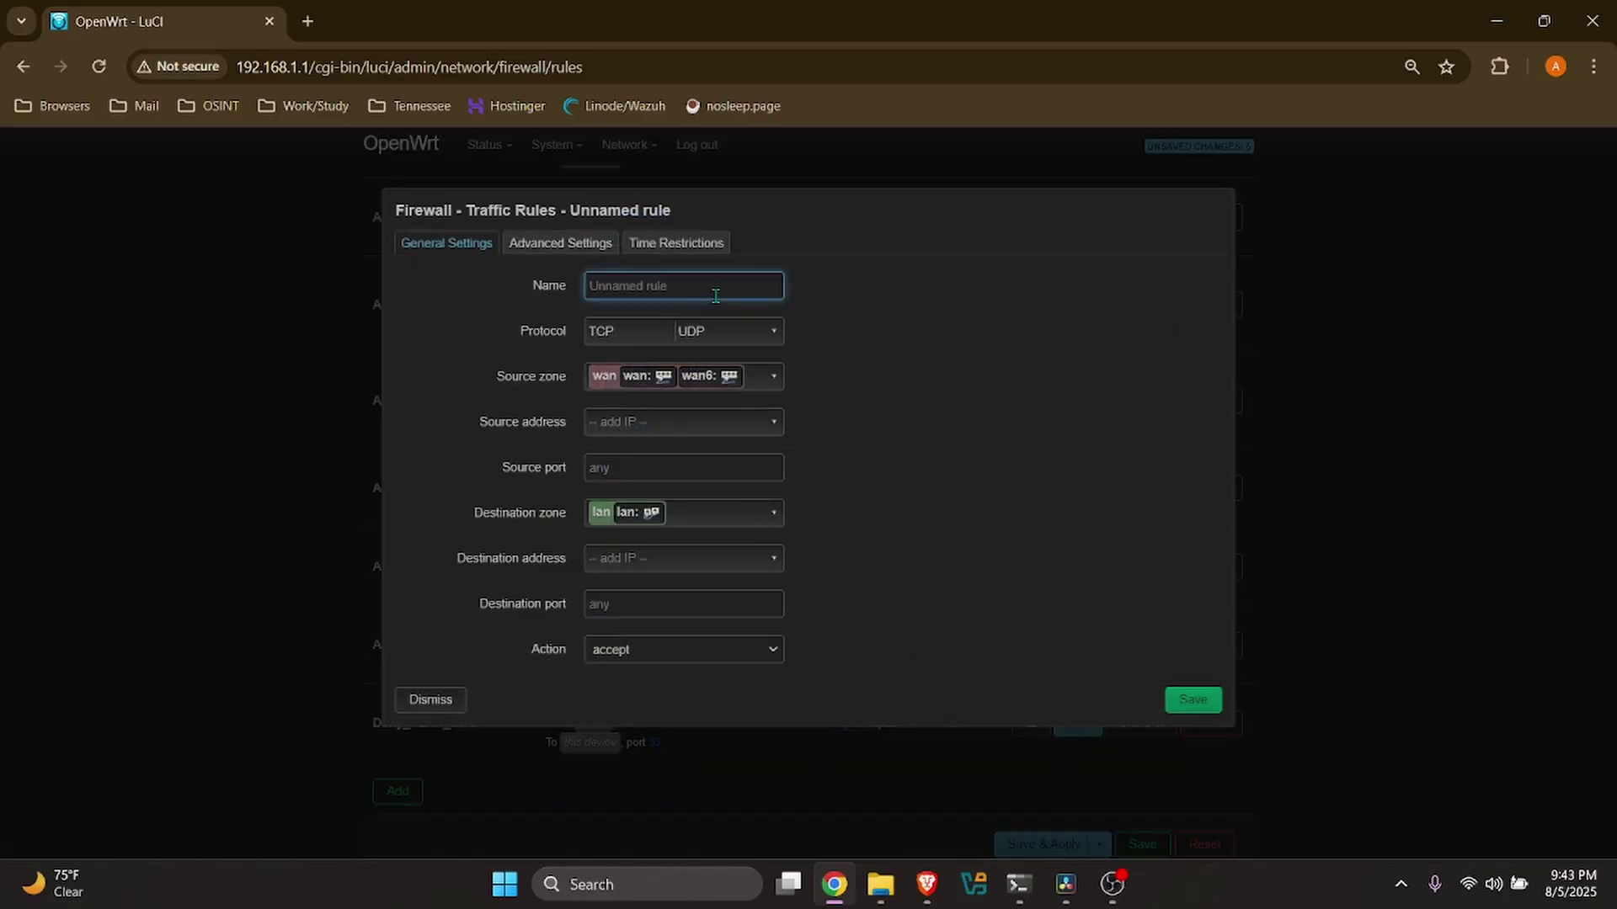
type("Deny_LAN_DNS")
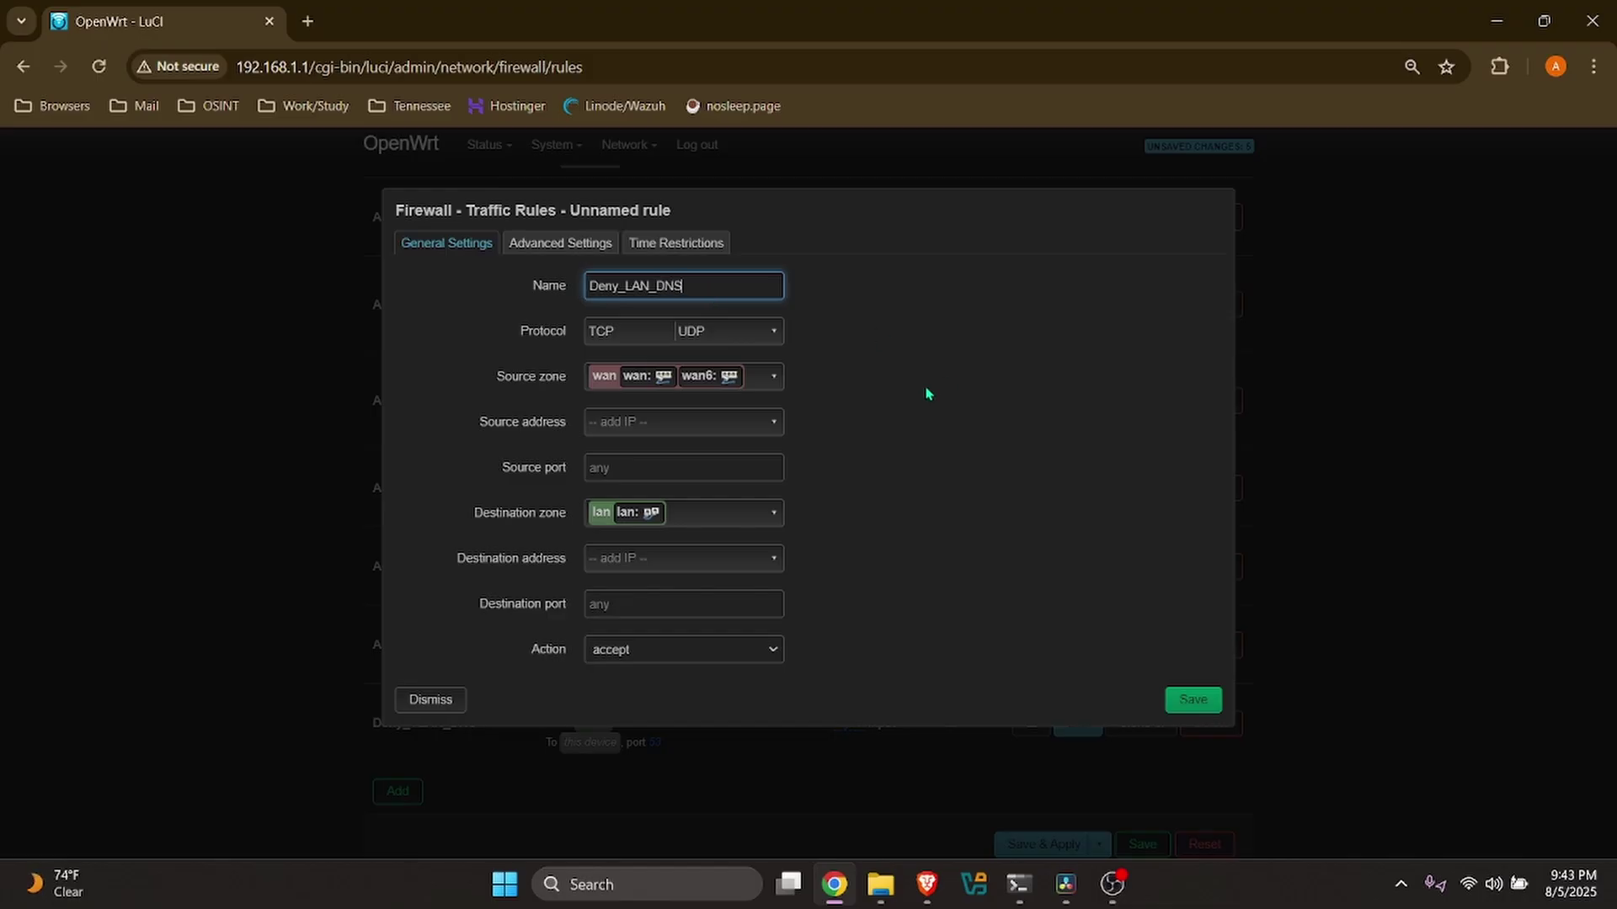
left_click(775, 380)
left_click(739, 460)
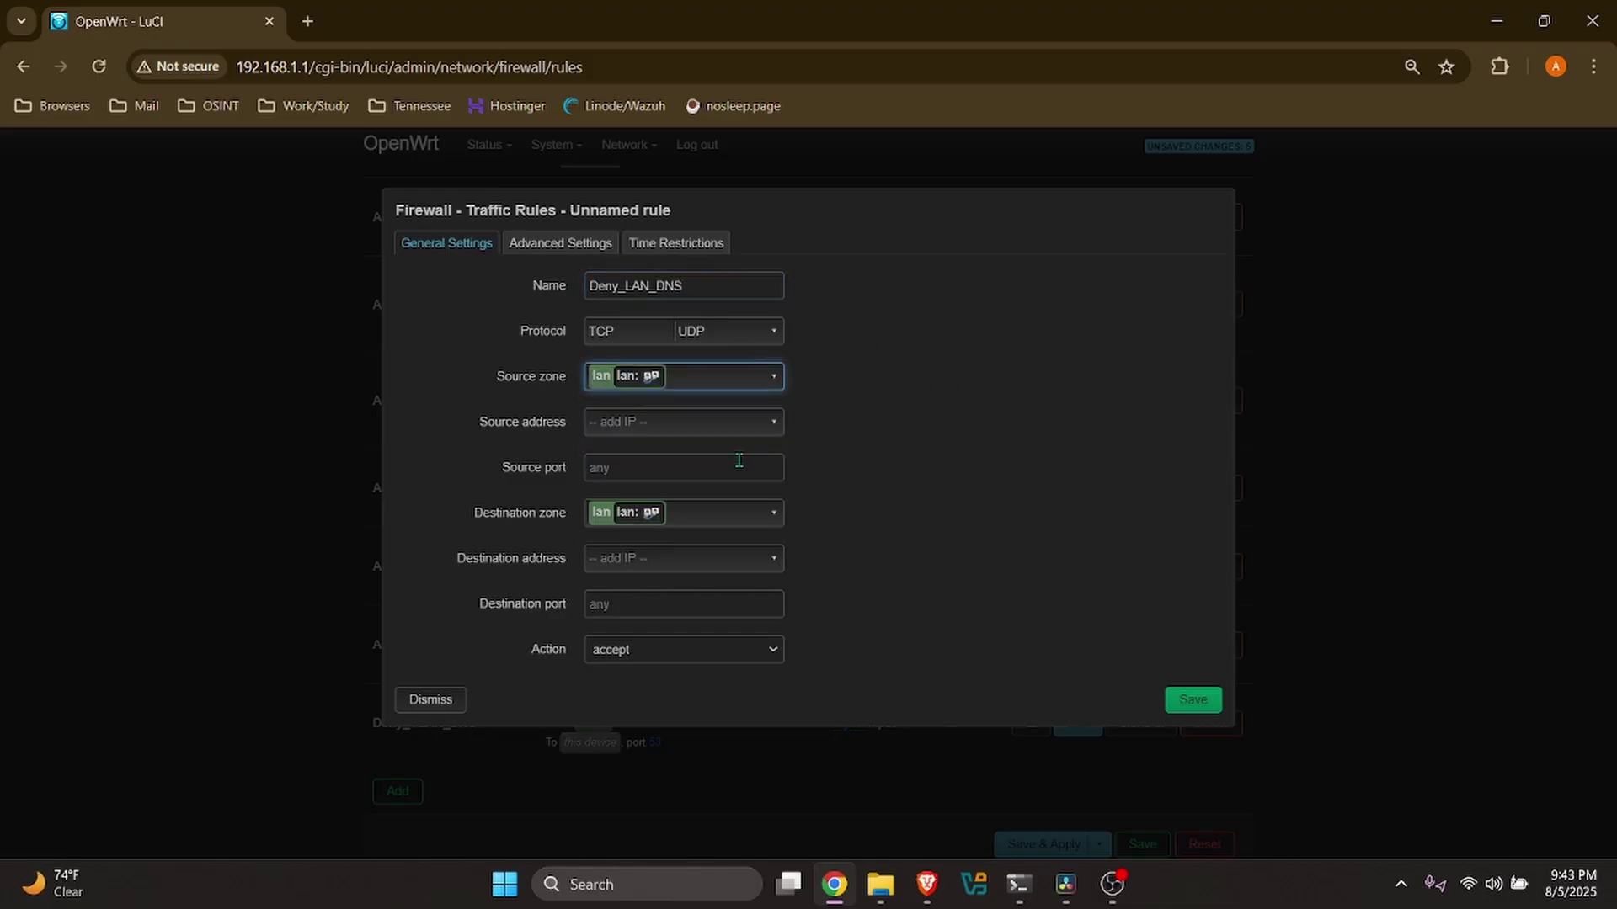
left_click(693, 524)
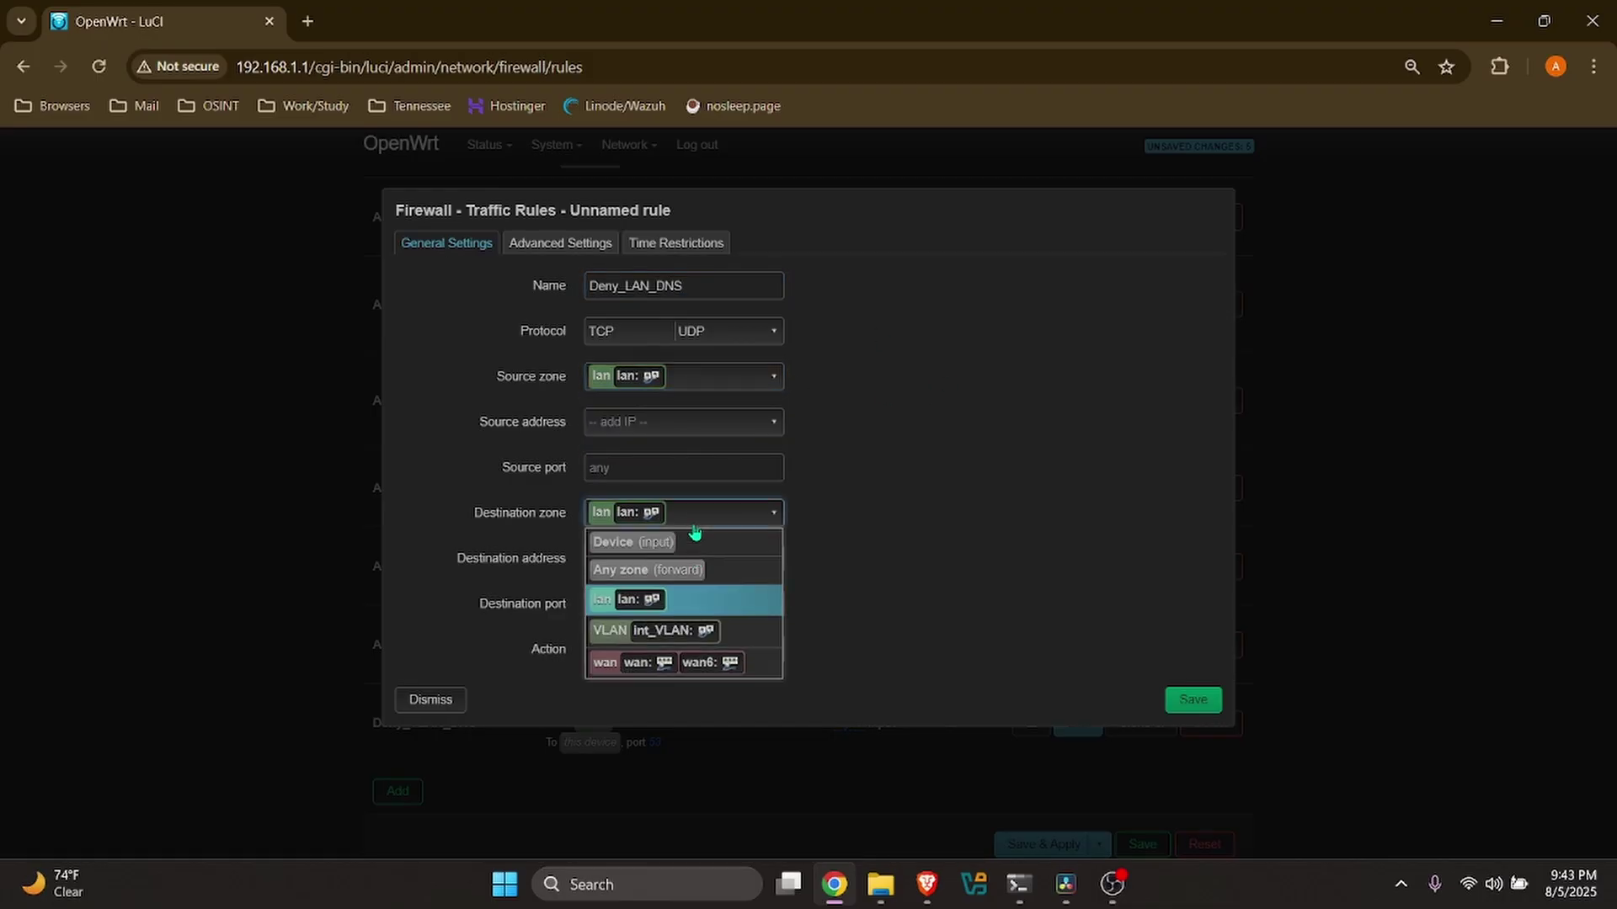
left_click(695, 542)
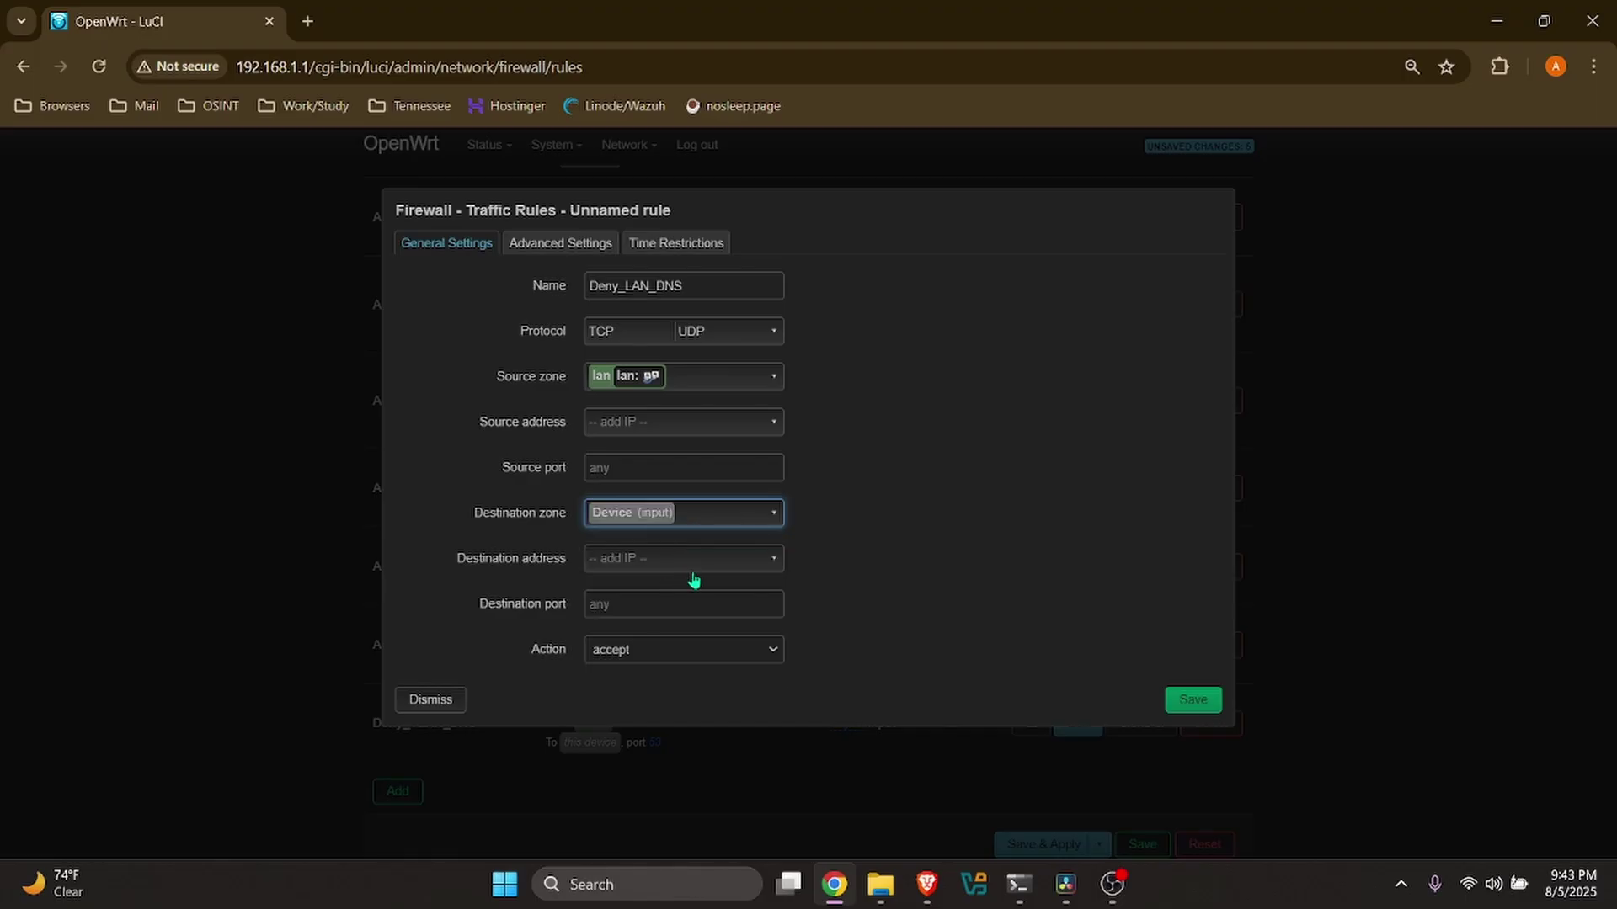
- Set the rule's destination port to 53 and its action to reject
left_click(684, 608)
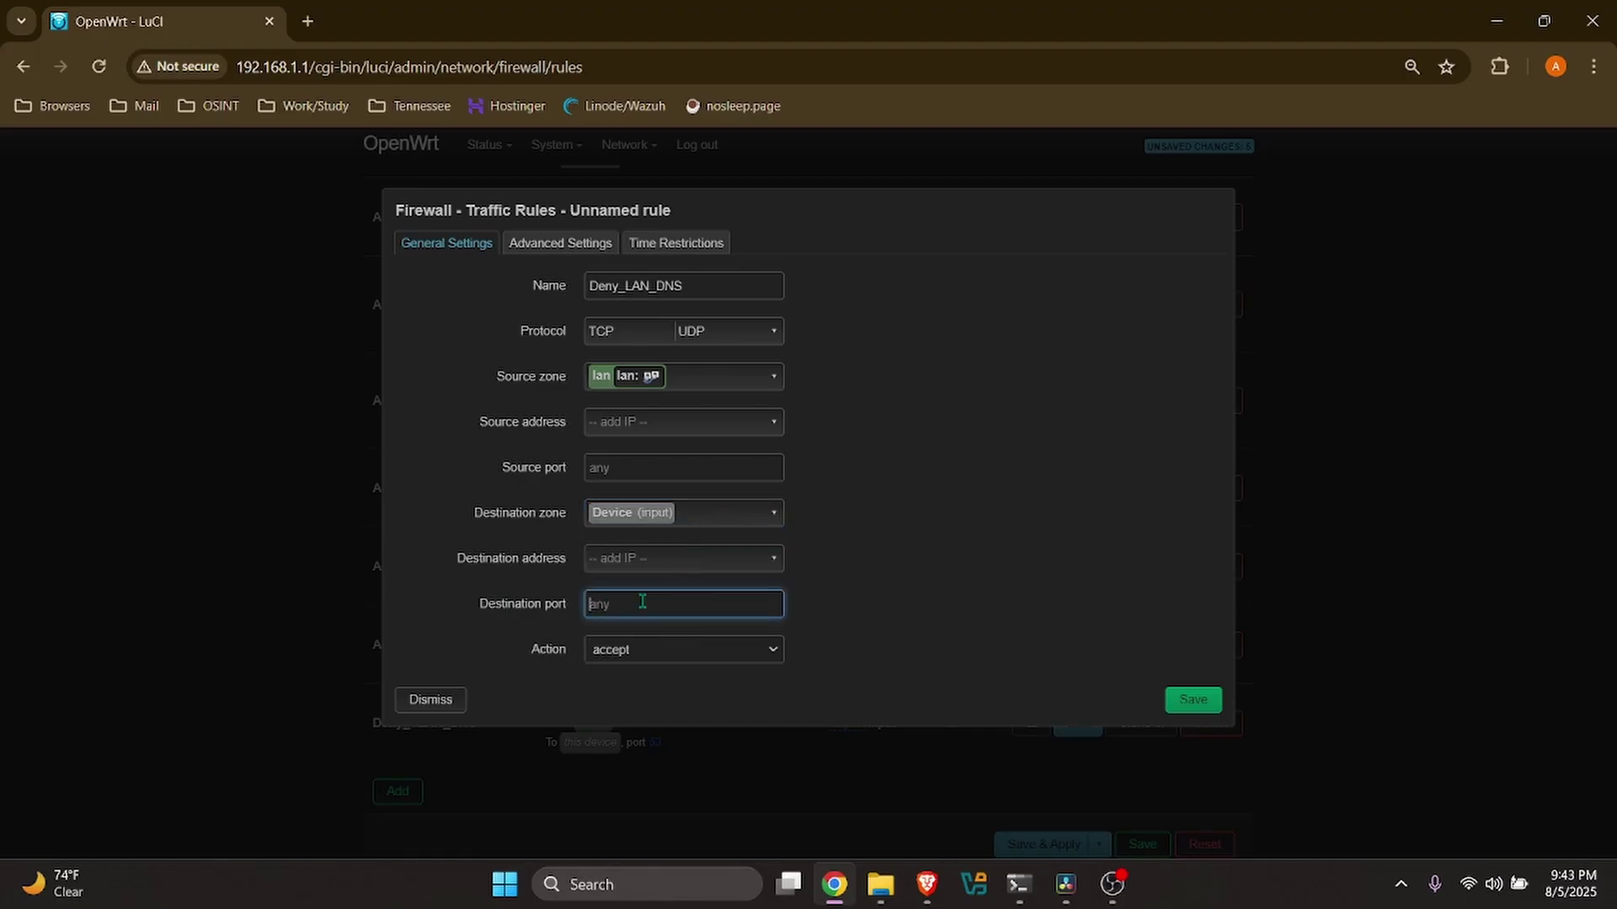
type("53")
left_click(662, 652)
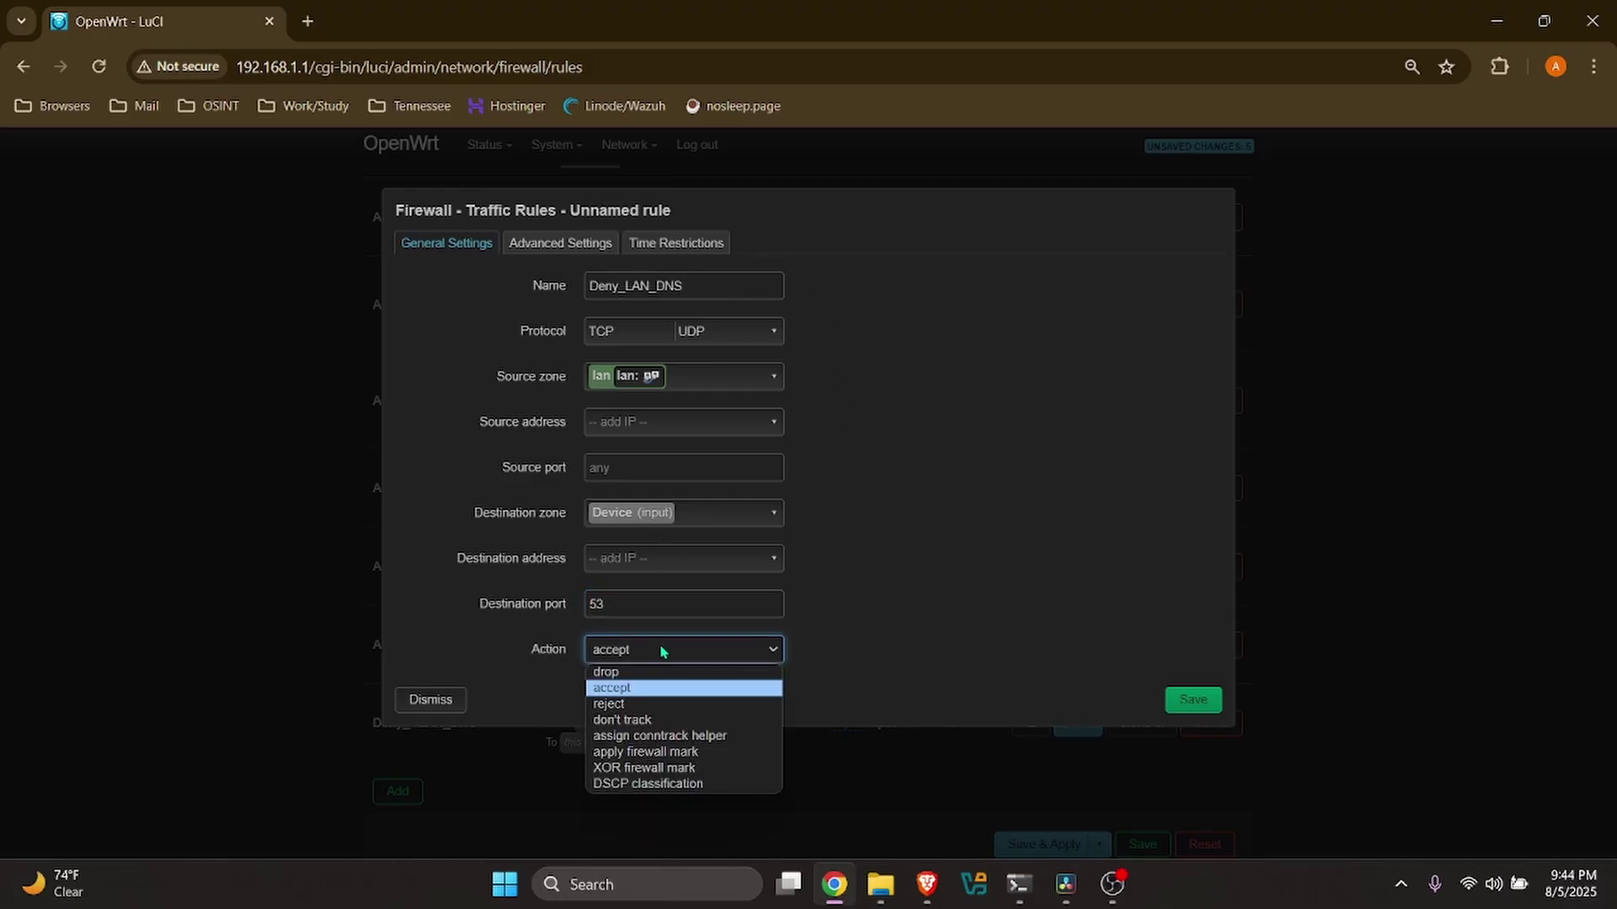
left_click(644, 706)
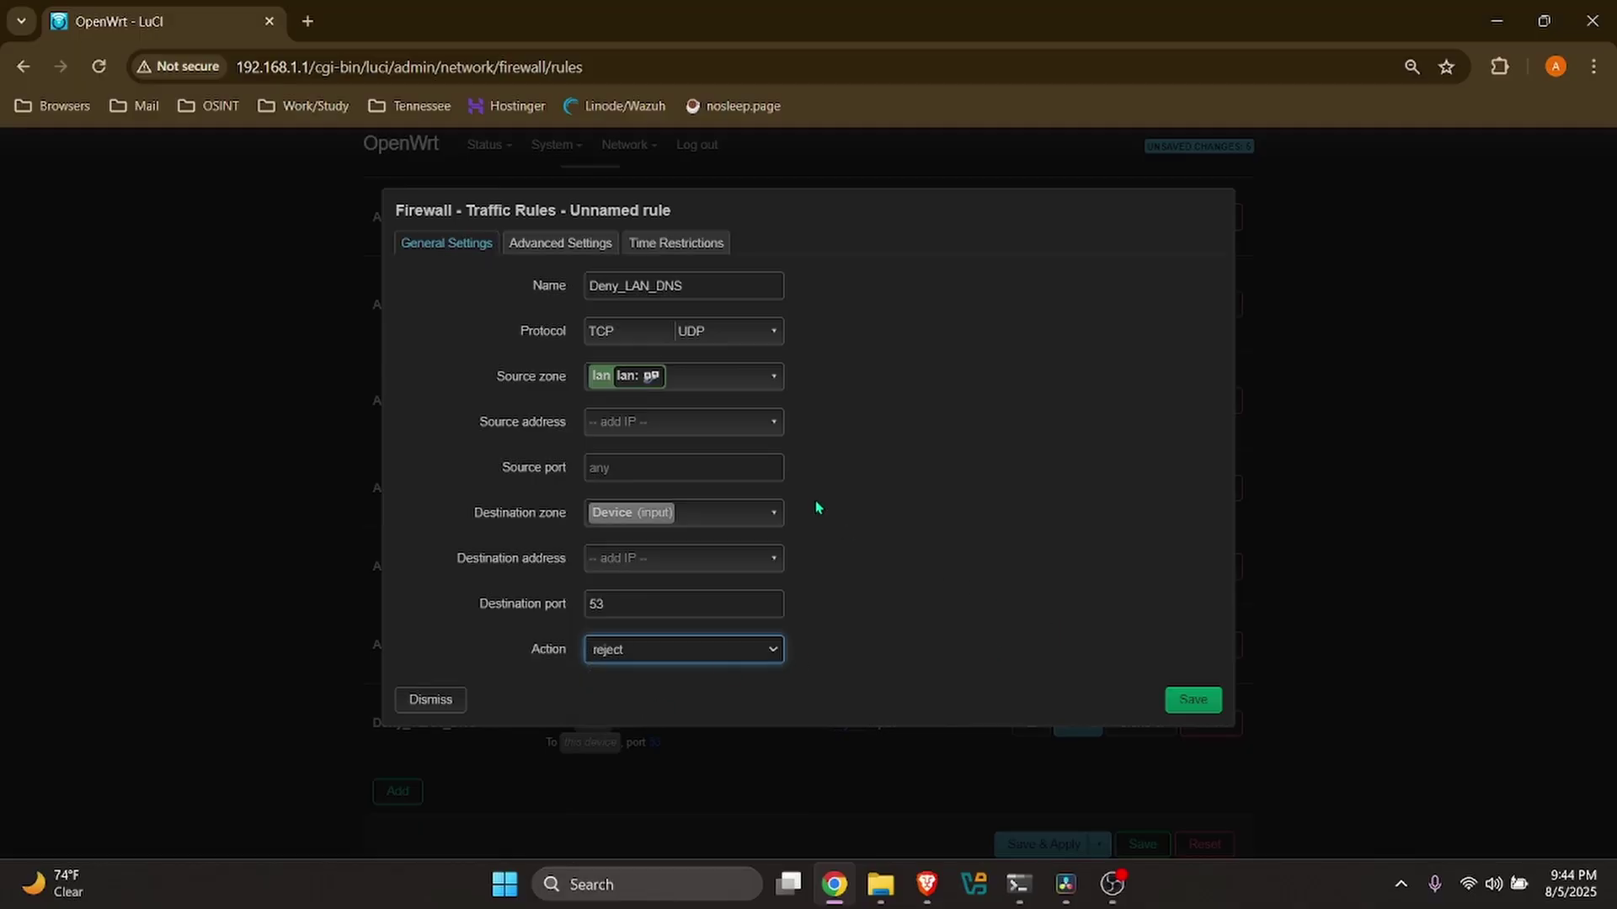
- Save the Deny_LAN_DNS rule and apply the pending firewall changes
left_click(1207, 700)
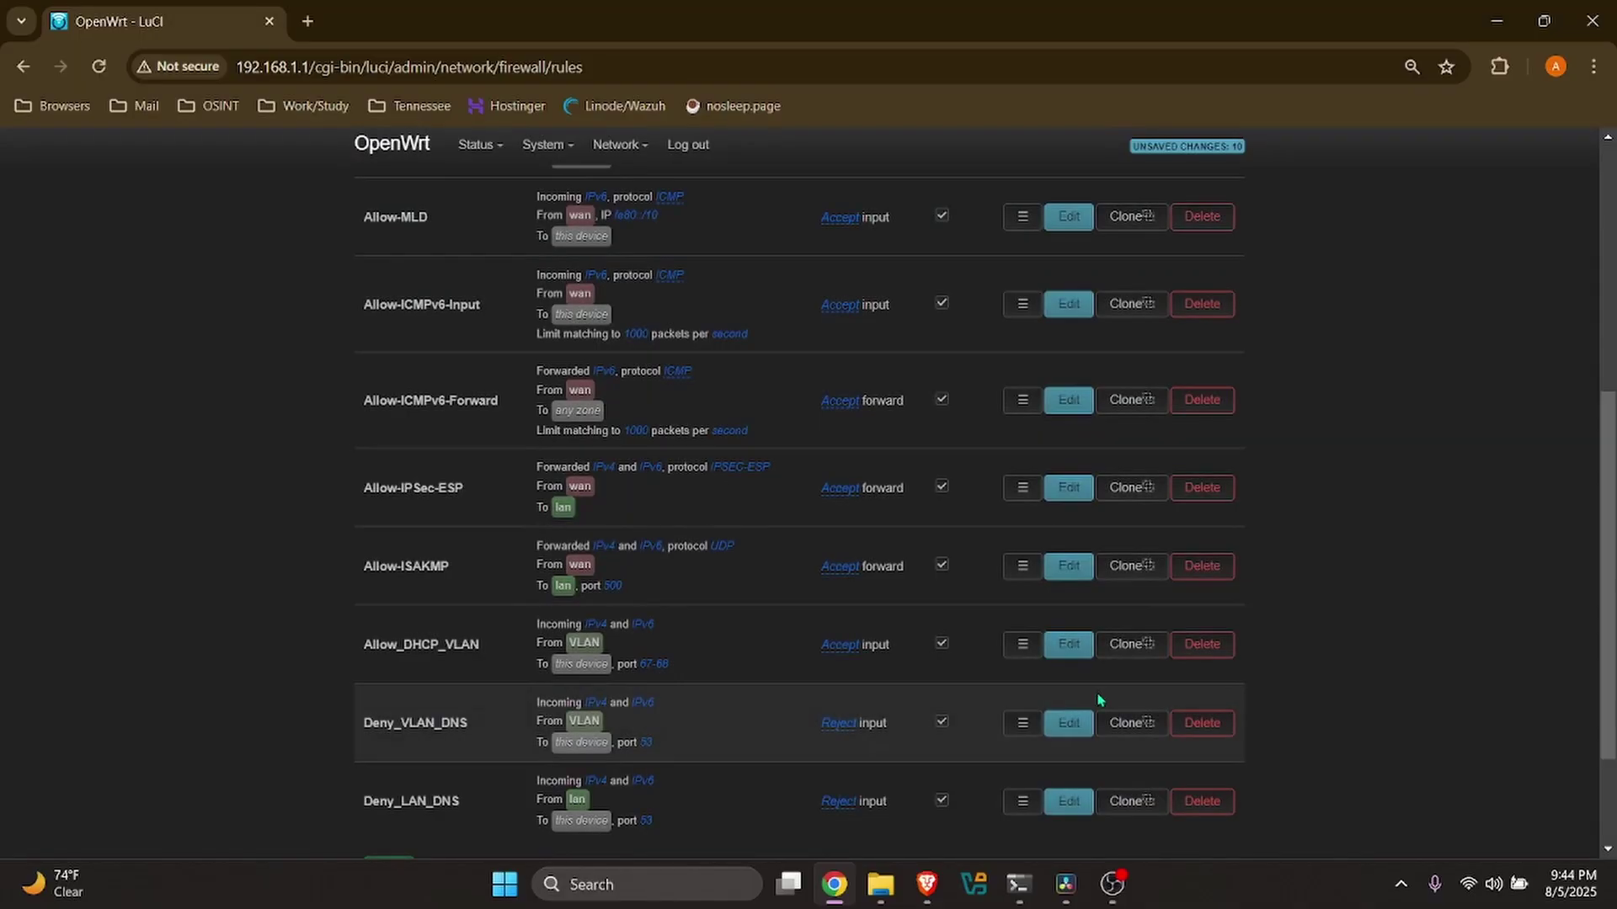
scroll(926, 665, "down", 3)
left_click(1069, 763)
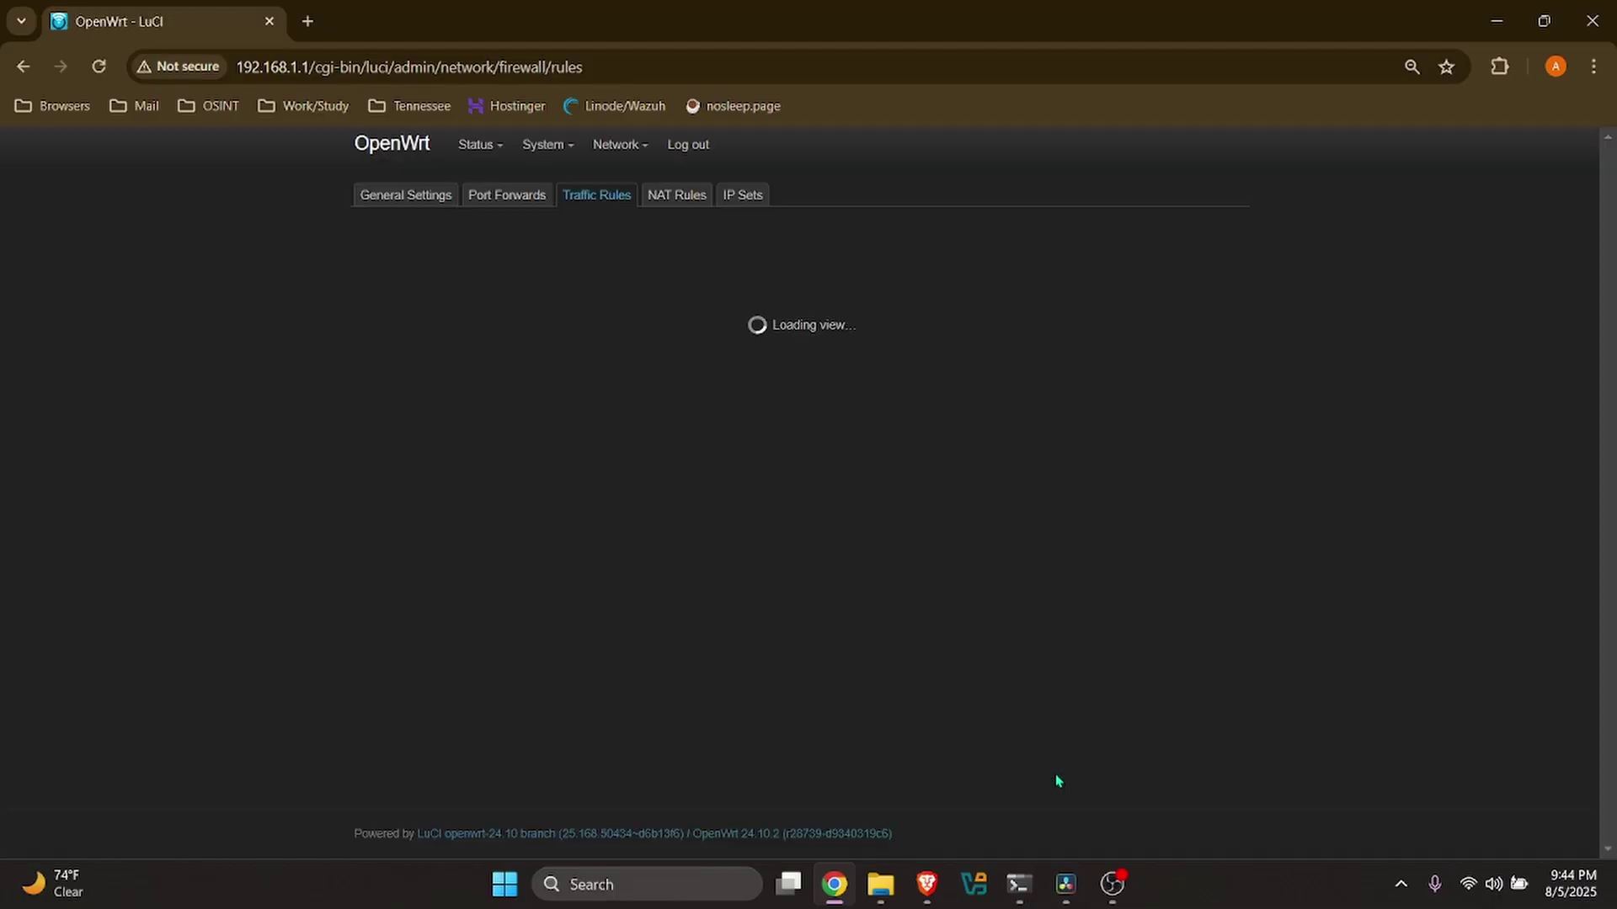
scroll(1057, 775, "down", 1)
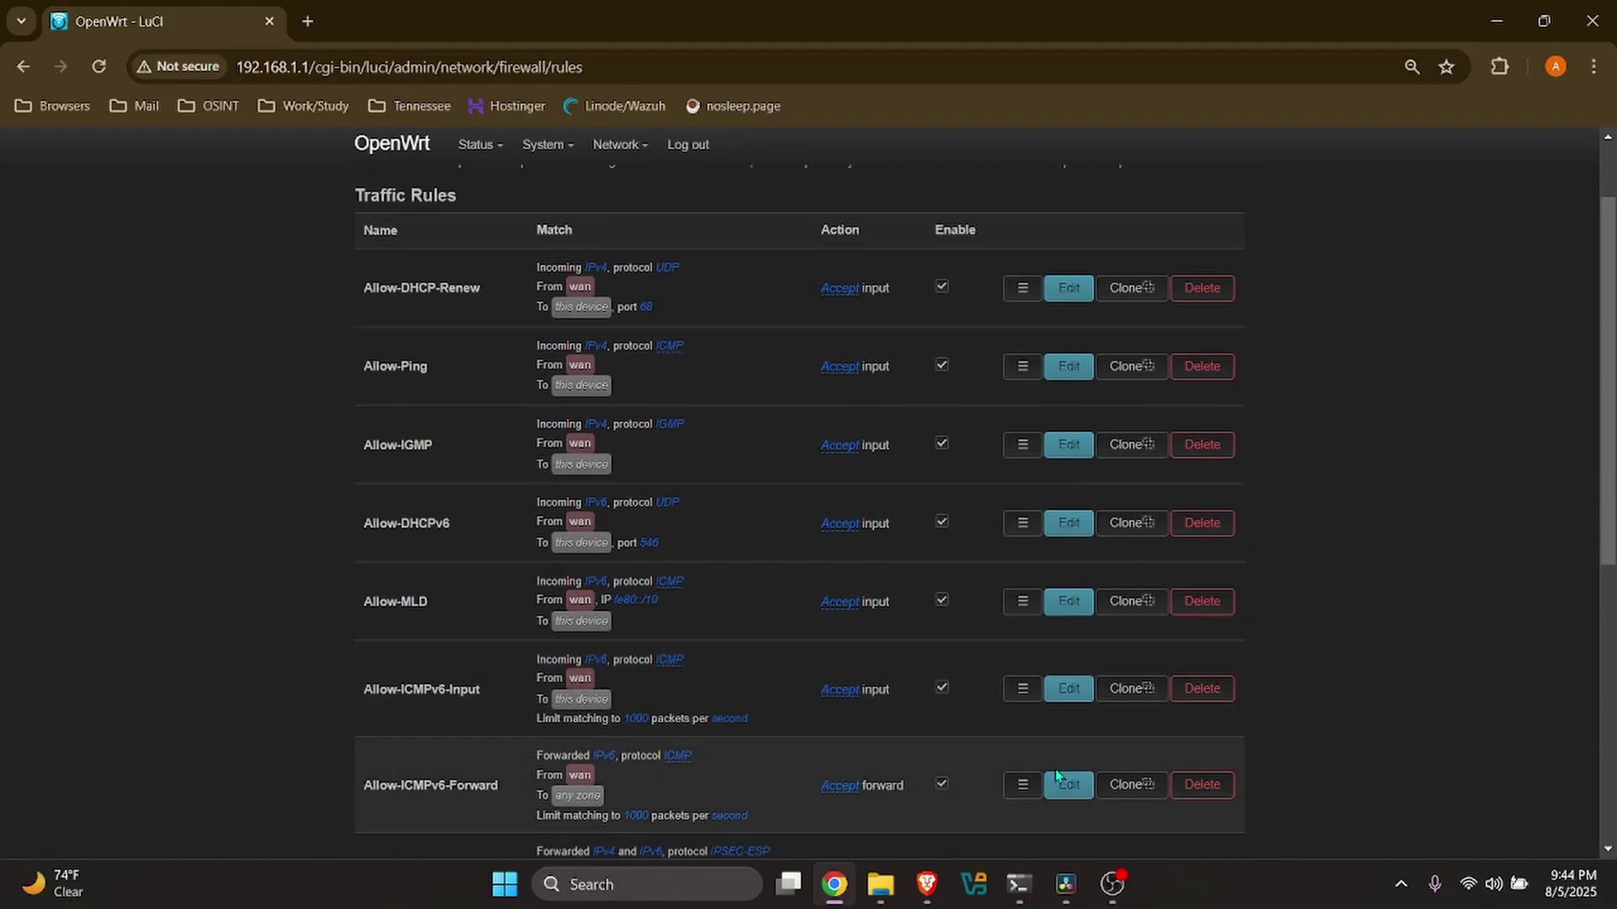
scroll(1054, 769, "up", 1)
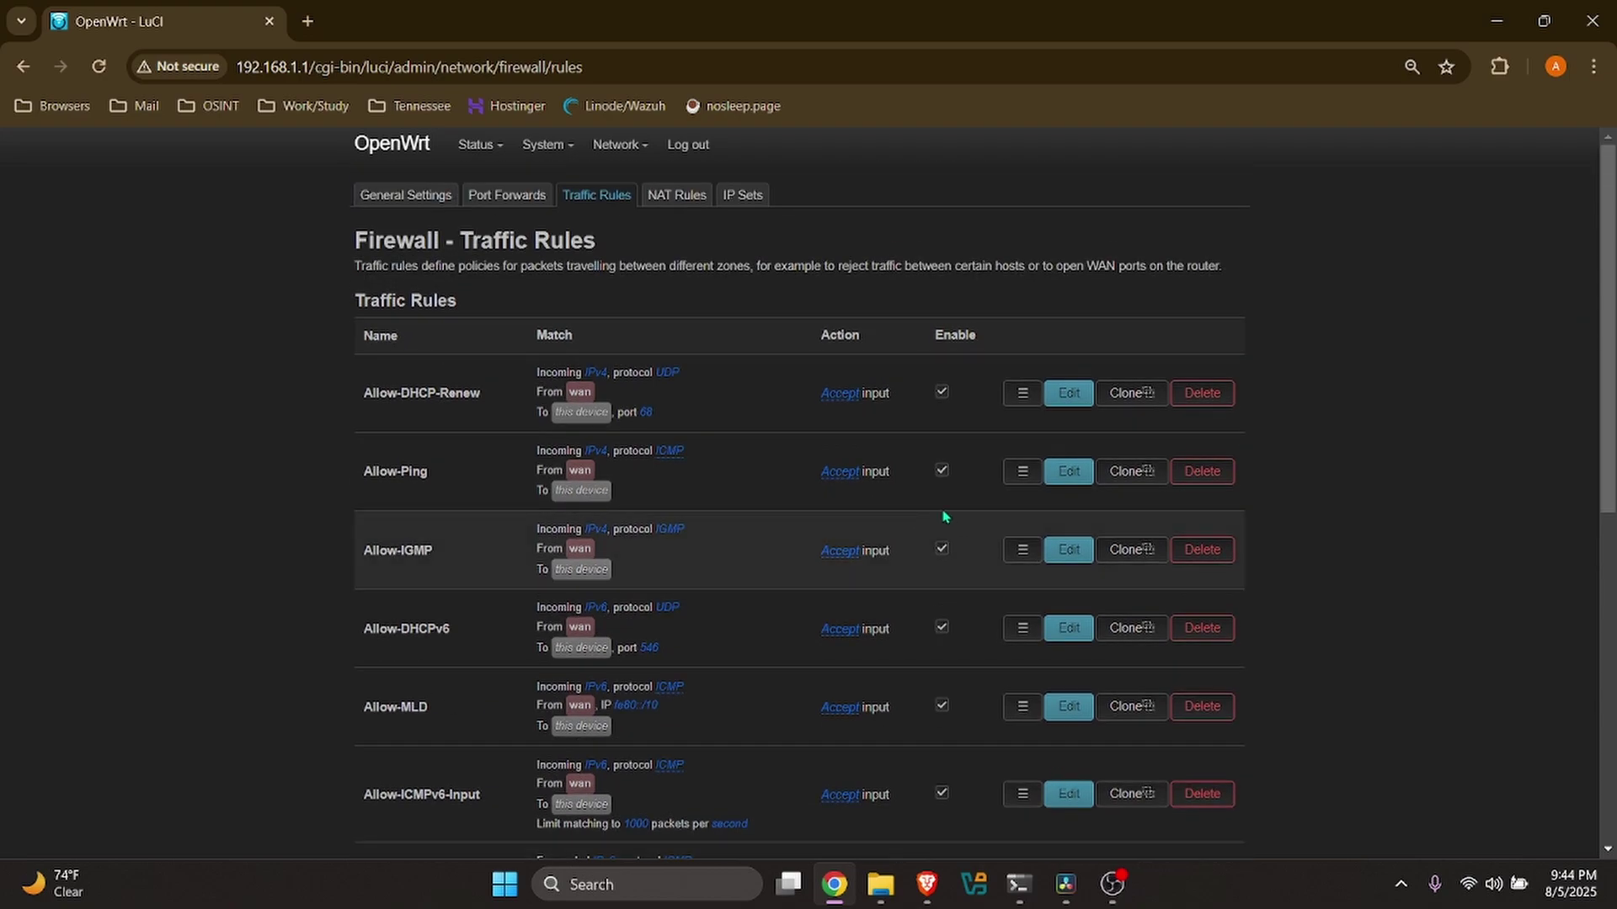
scroll(943, 515, "down", 6)
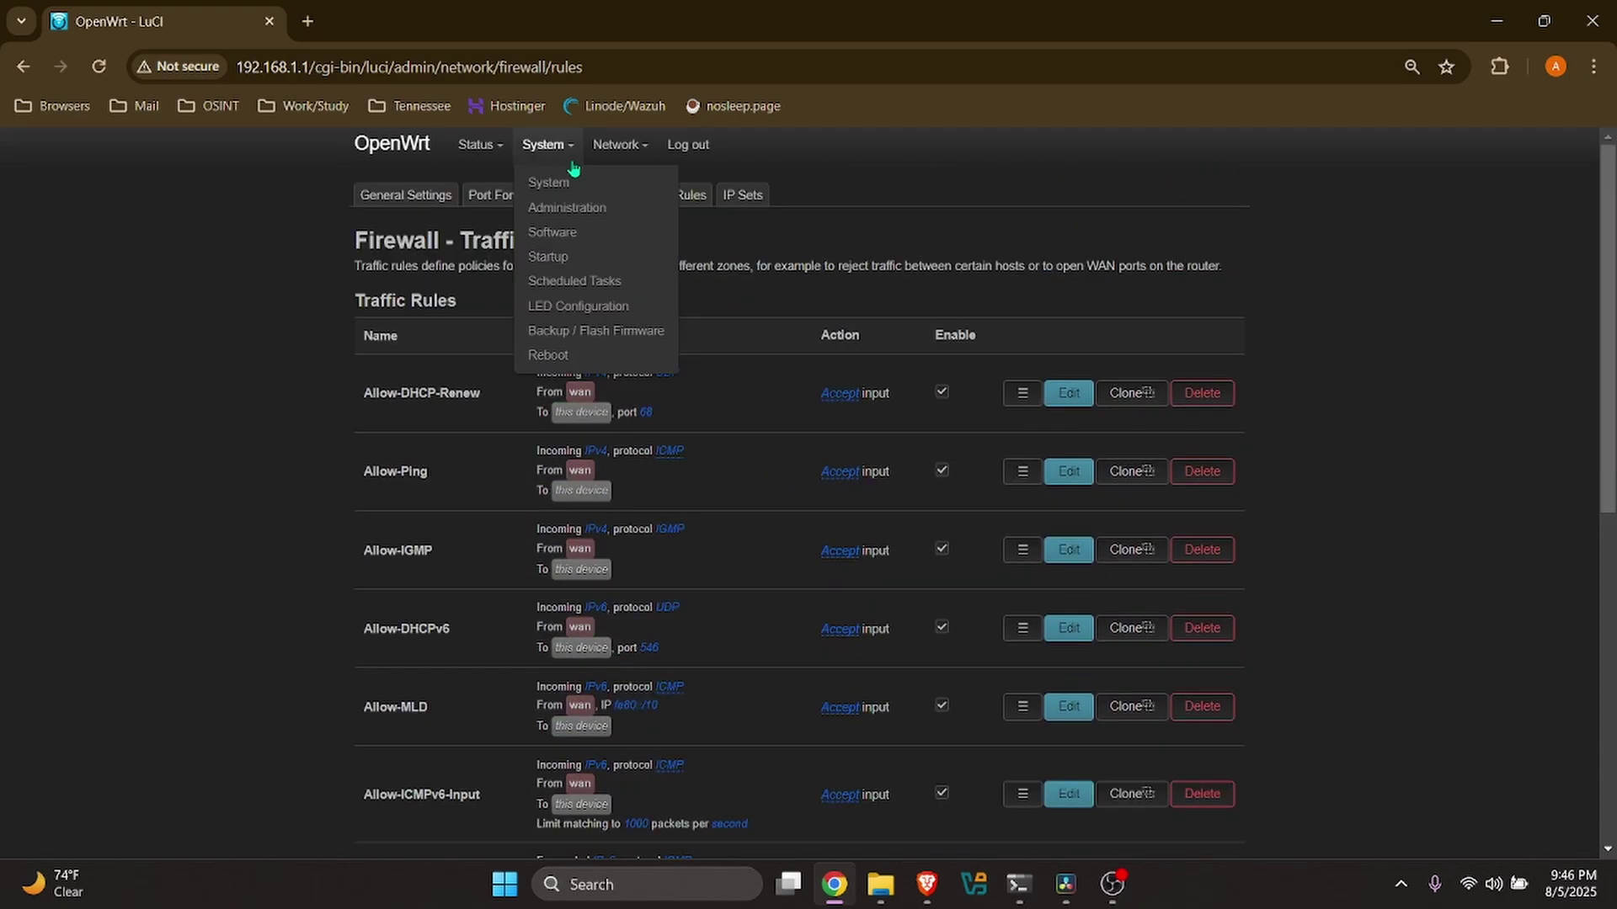
- Open the int_VLAN interface's settings and go to its DHCP Server section
mouse_move(638, 158)
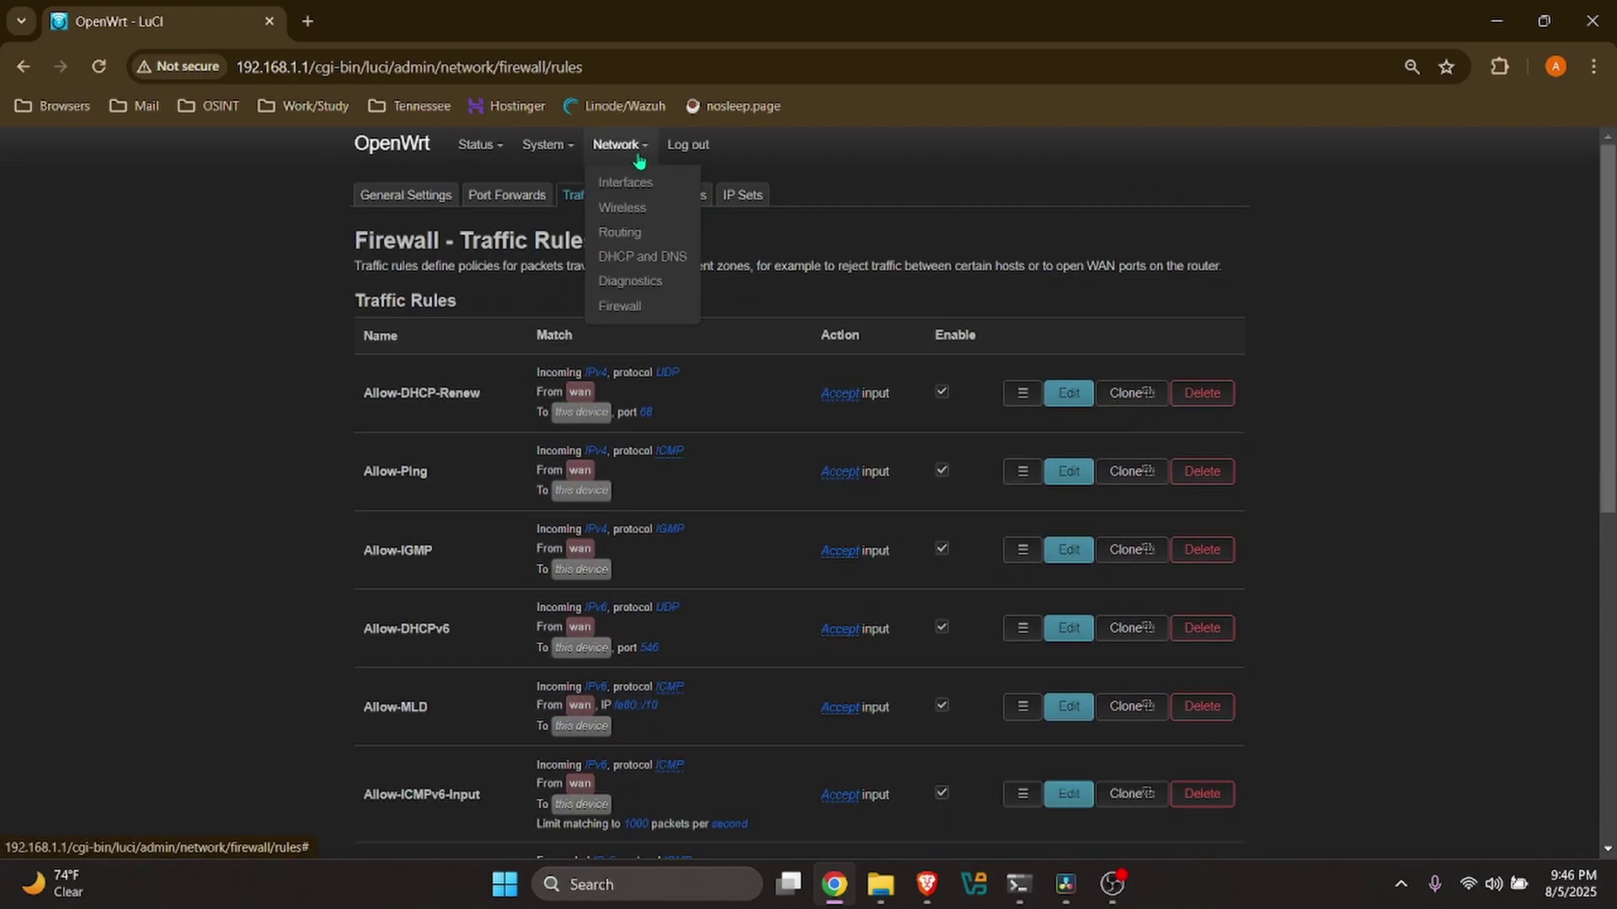
left_click(631, 182)
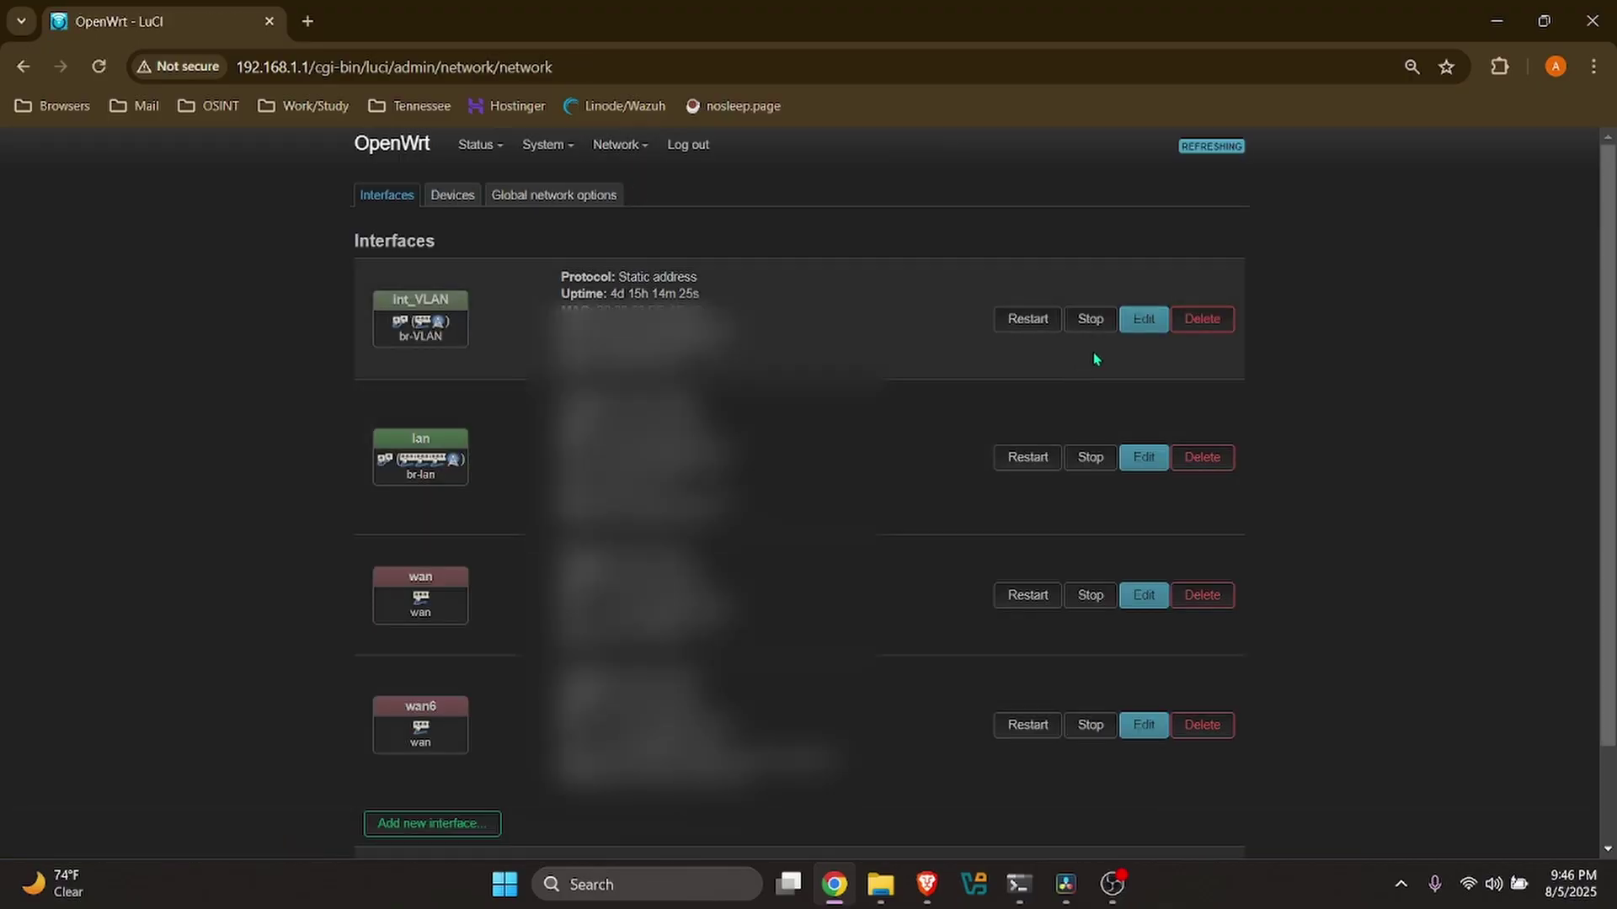
left_click(1154, 330)
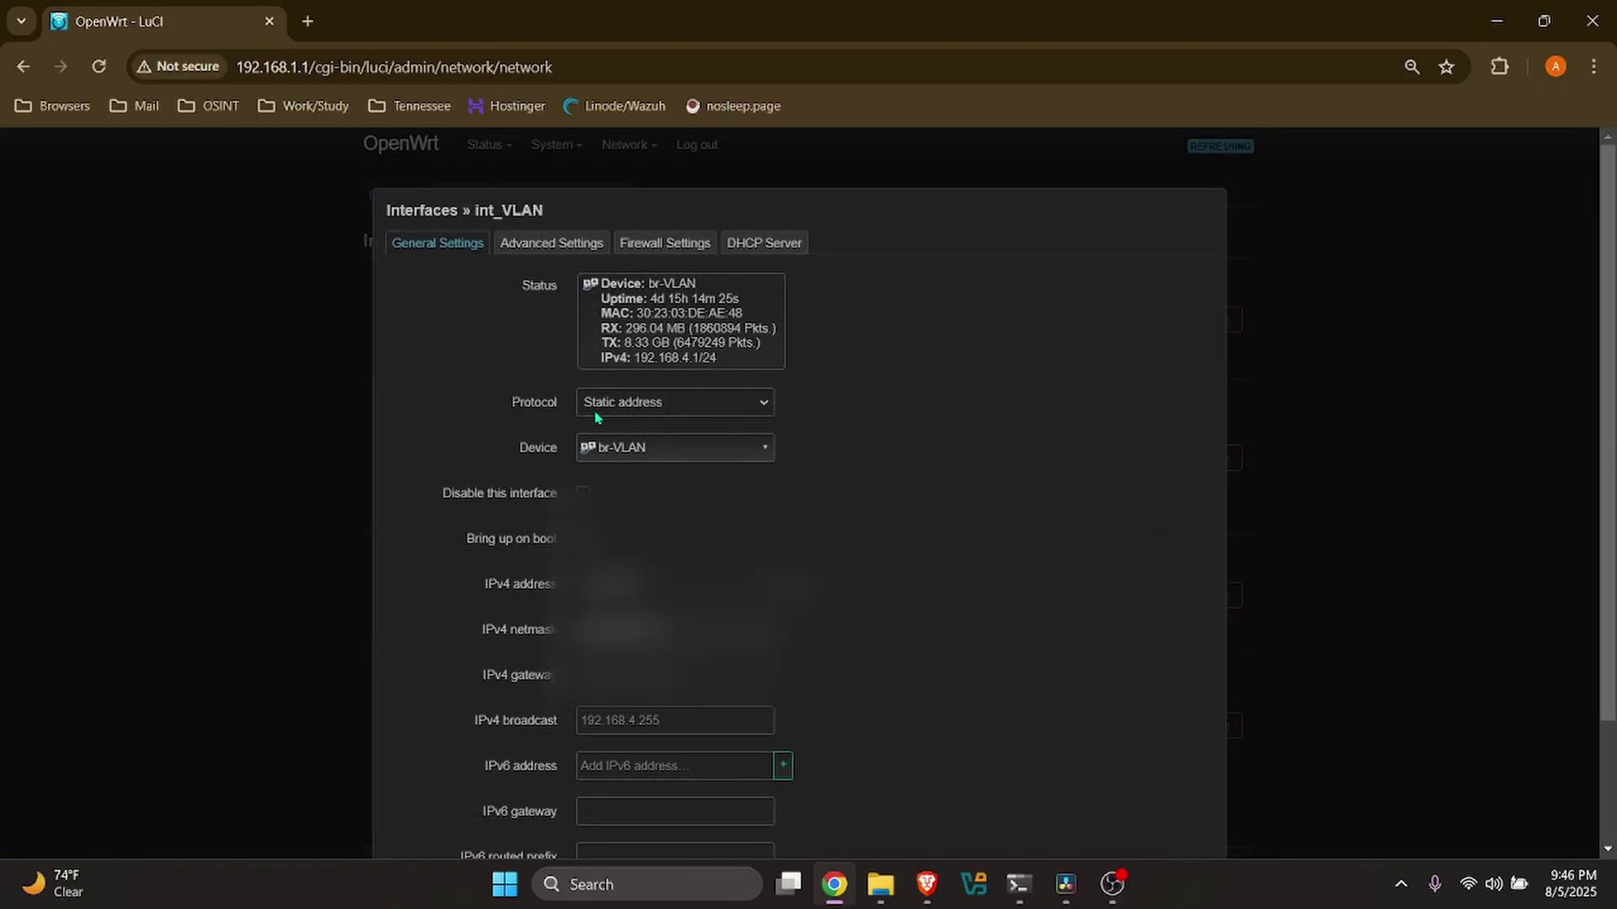
scroll(597, 412, "down", 3)
scroll(589, 404, "up", 3)
left_click(554, 249)
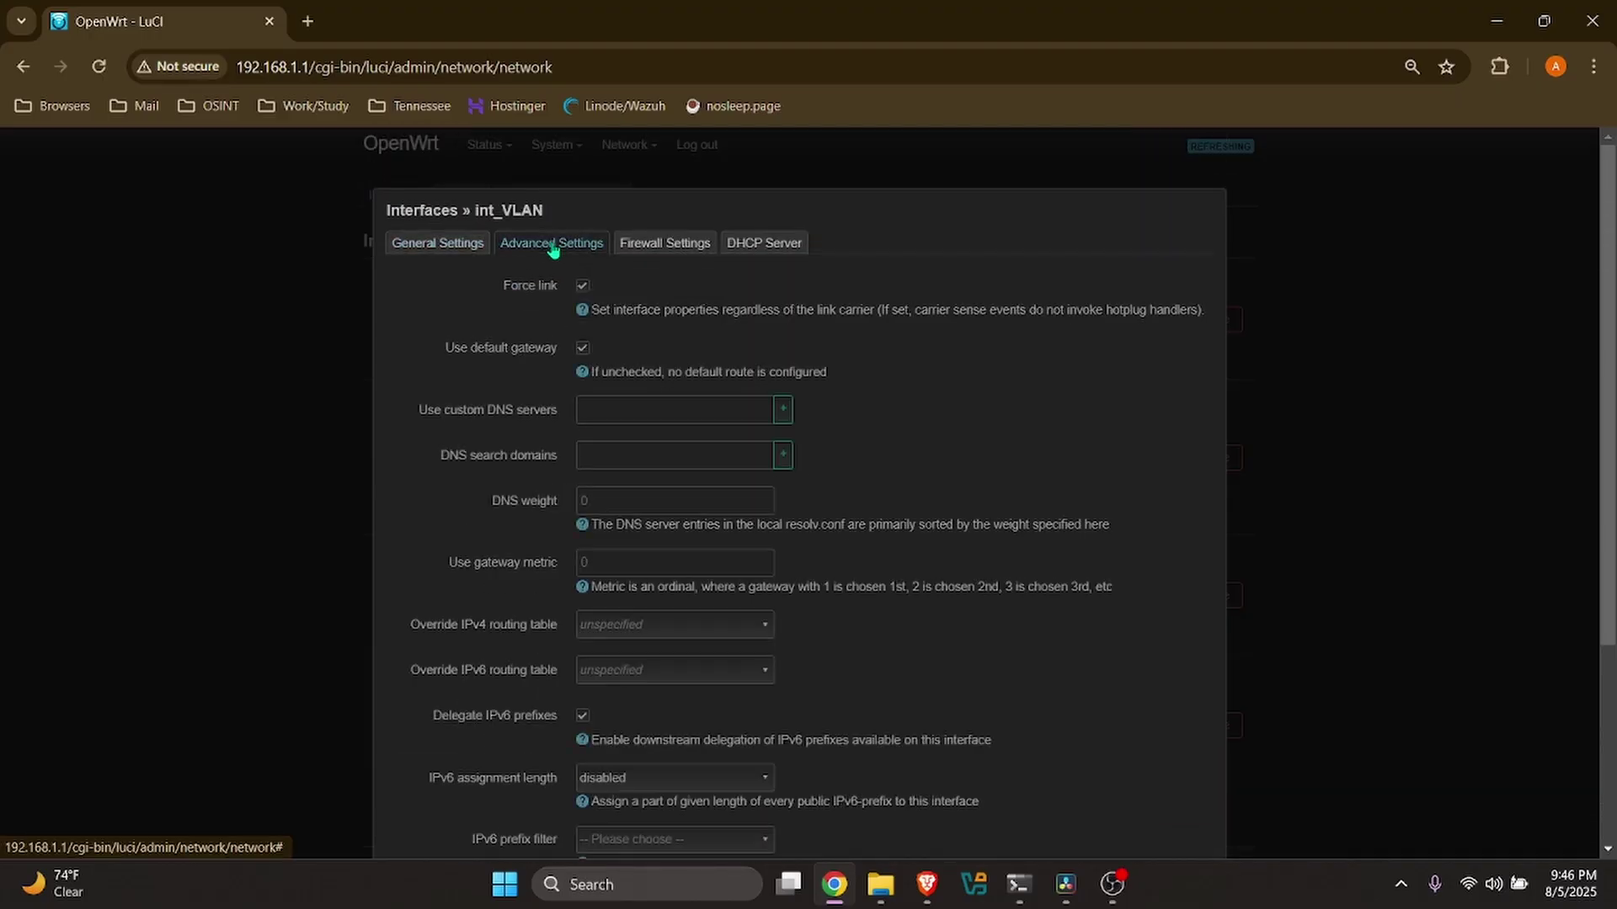
scroll(665, 416, "down", 3)
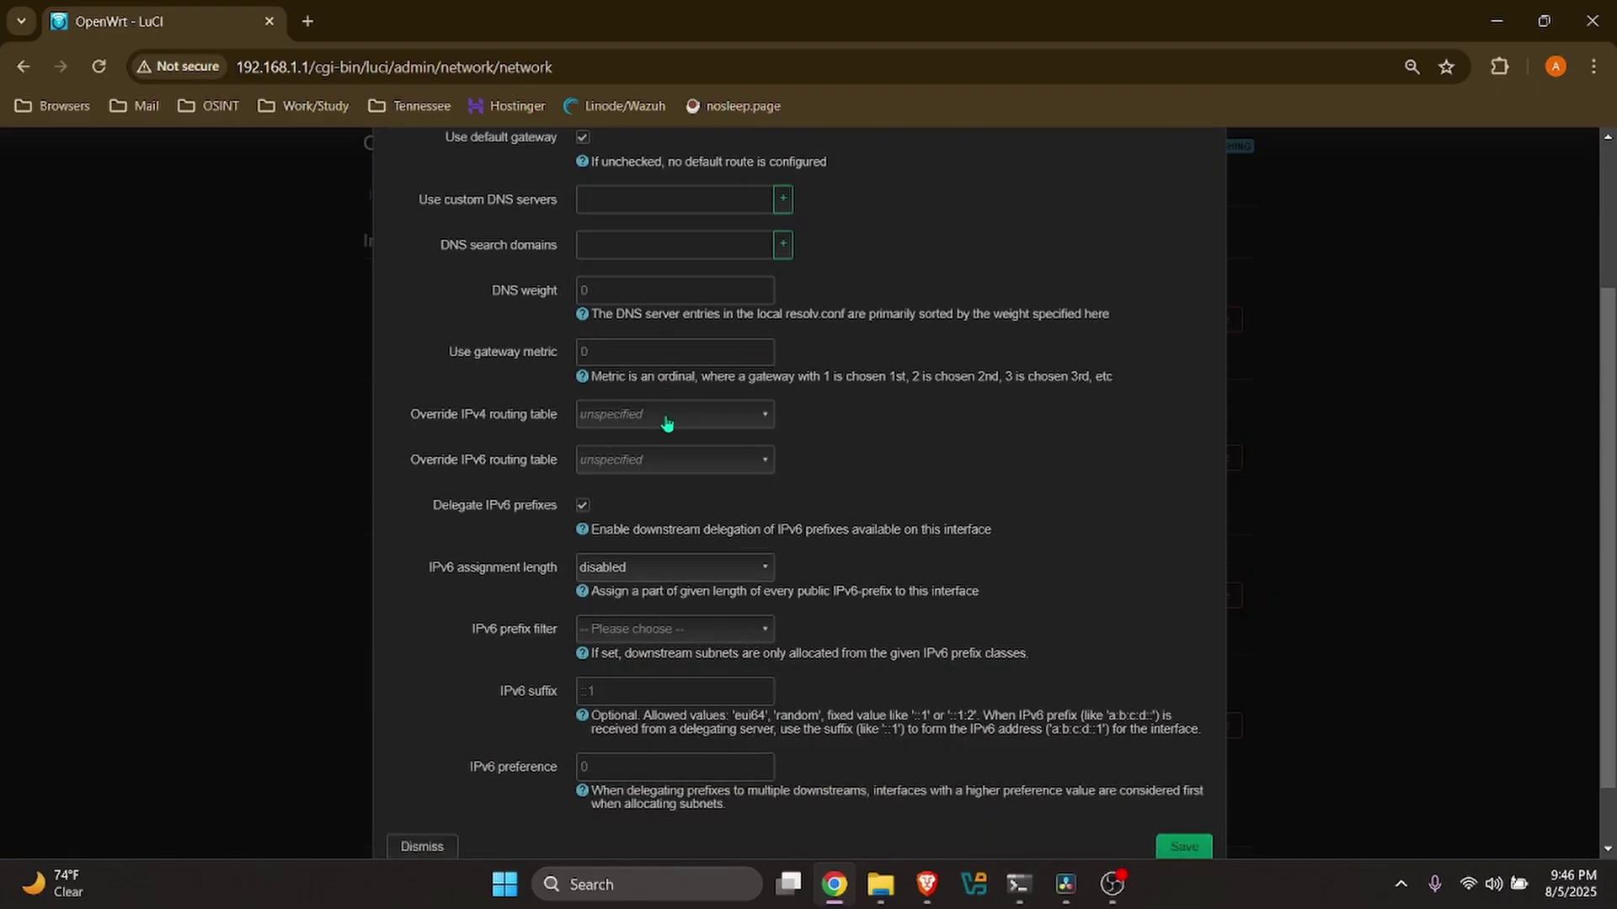
scroll(665, 416, "up", 3)
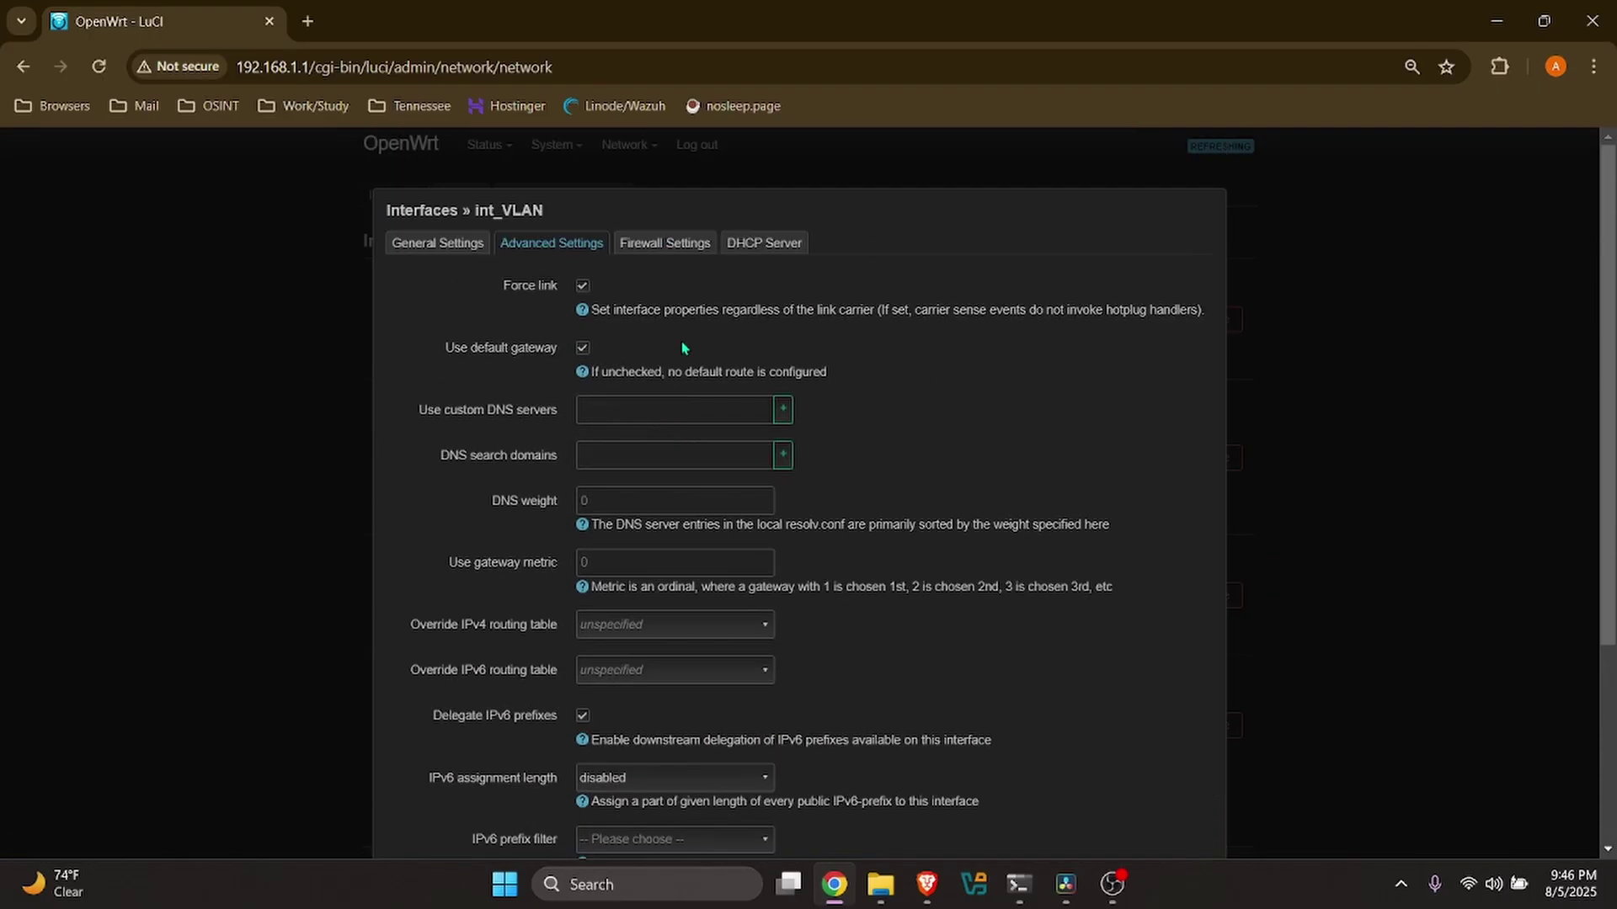
left_click(762, 244)
- Enter DHCP option 6,1.1.1.1,9.9.9.9 under Advanced Settings and review the IPv6 settings
left_click(548, 288)
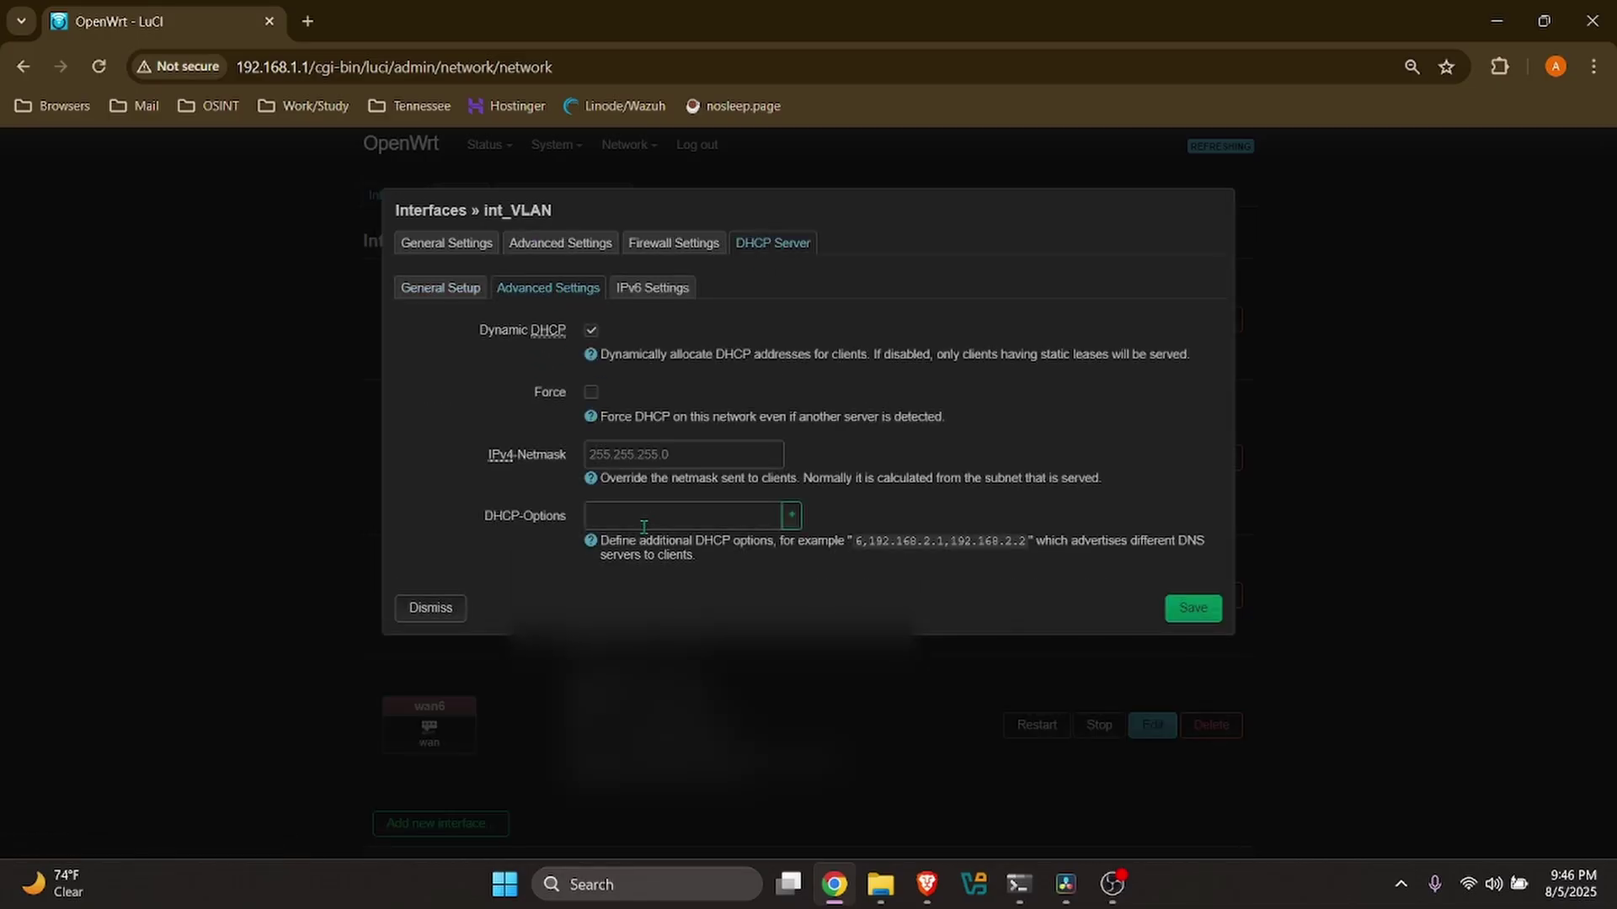
left_click(646, 519)
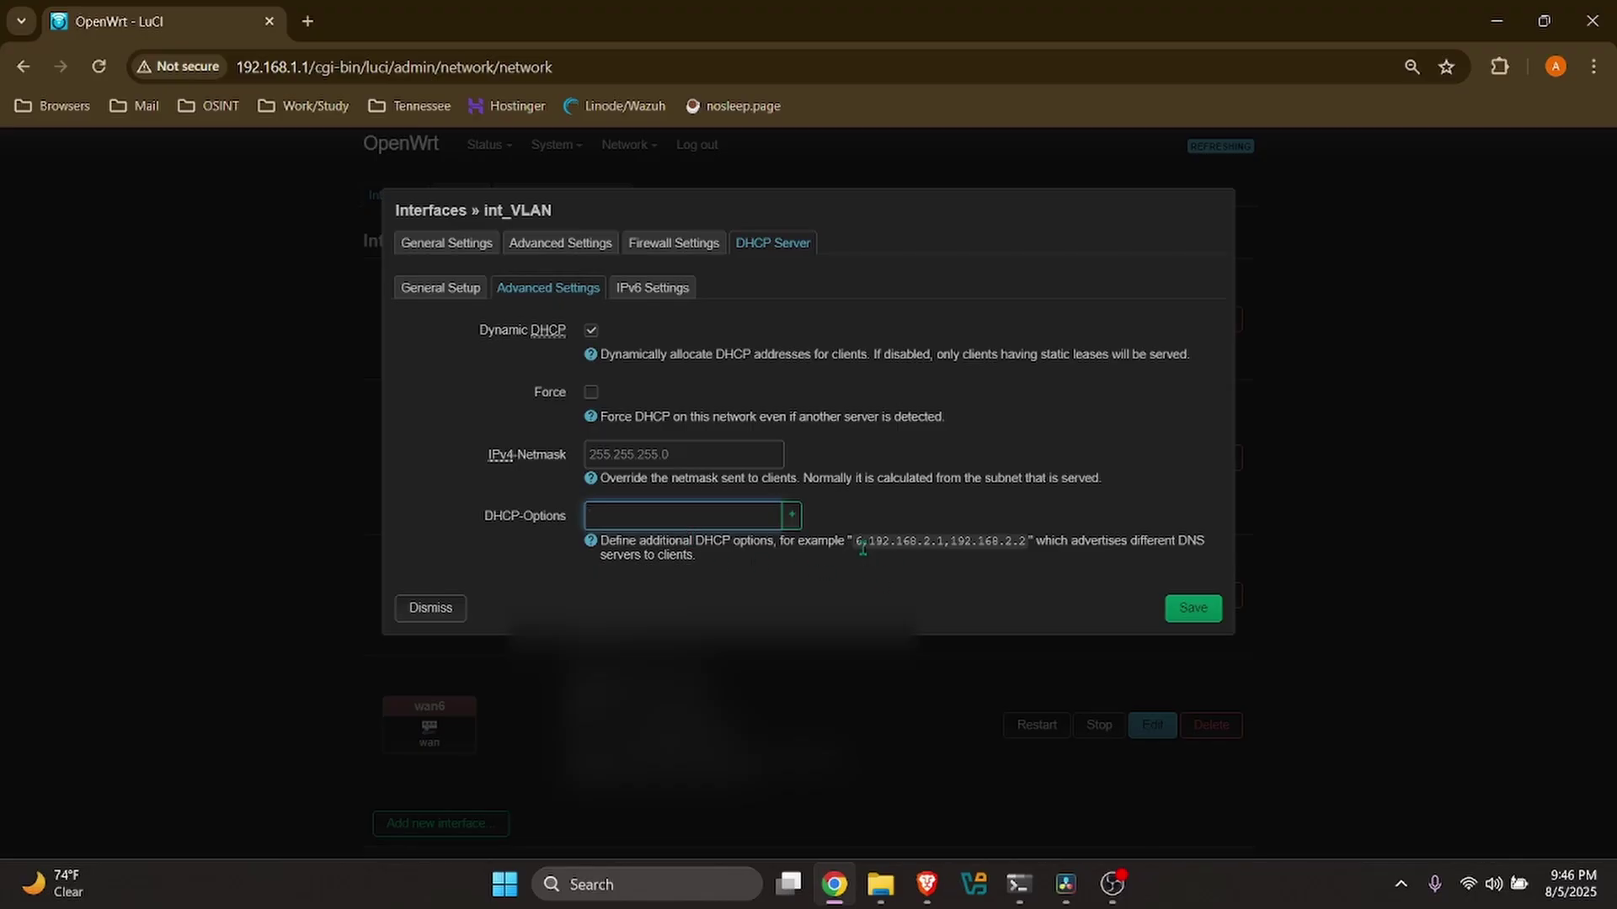
left_click_drag(600, 540, 1134, 543)
left_click(1134, 544)
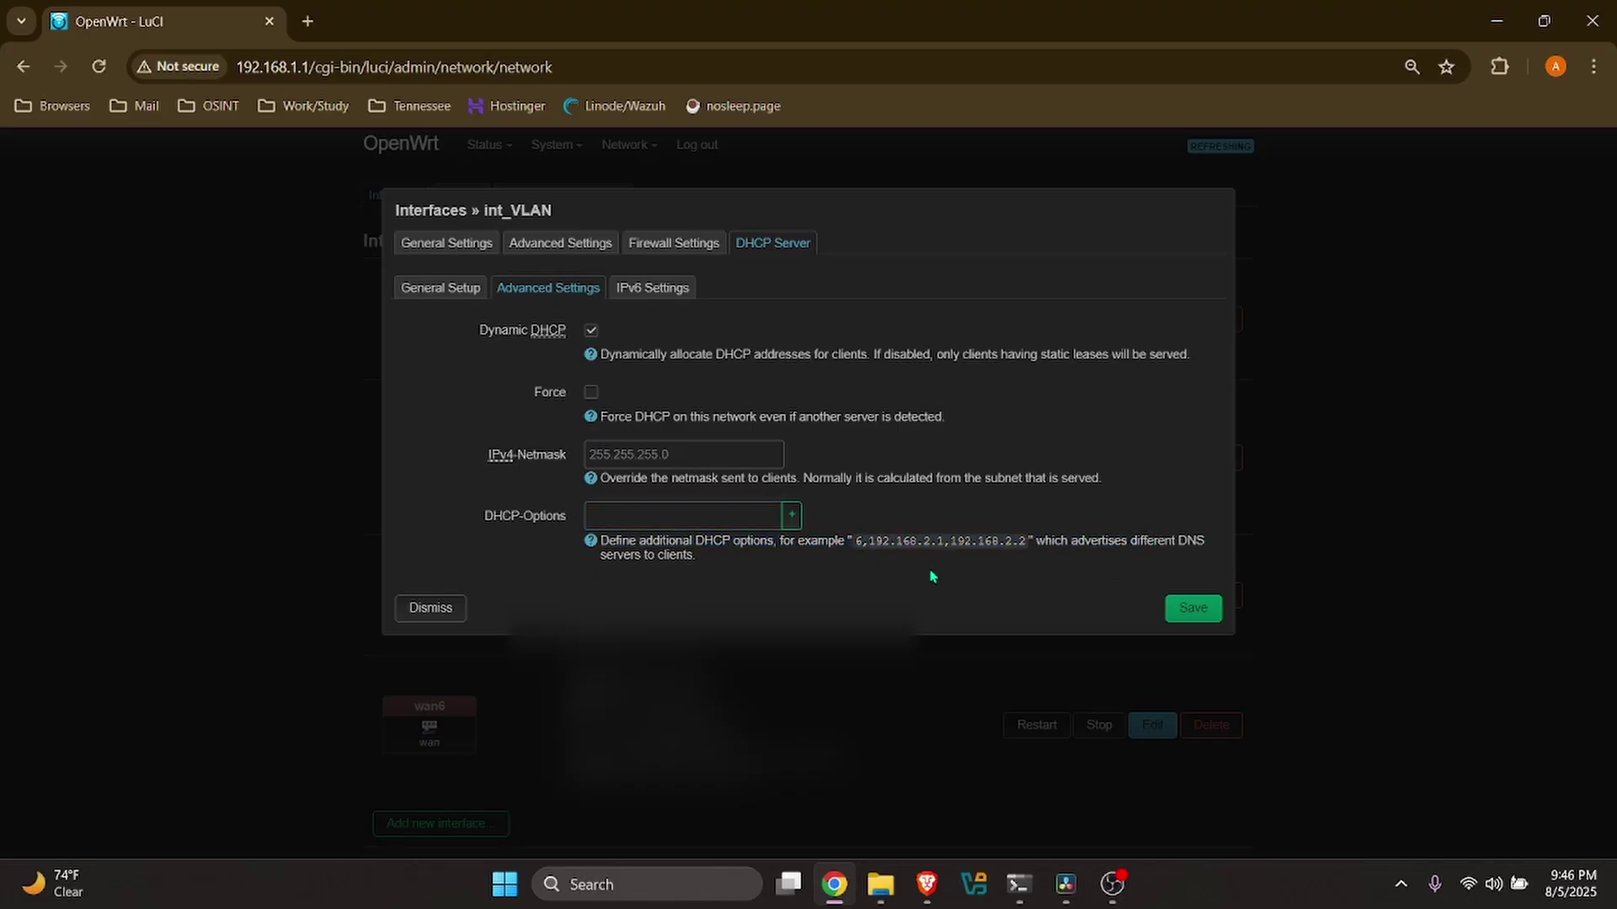
left_click(631, 514)
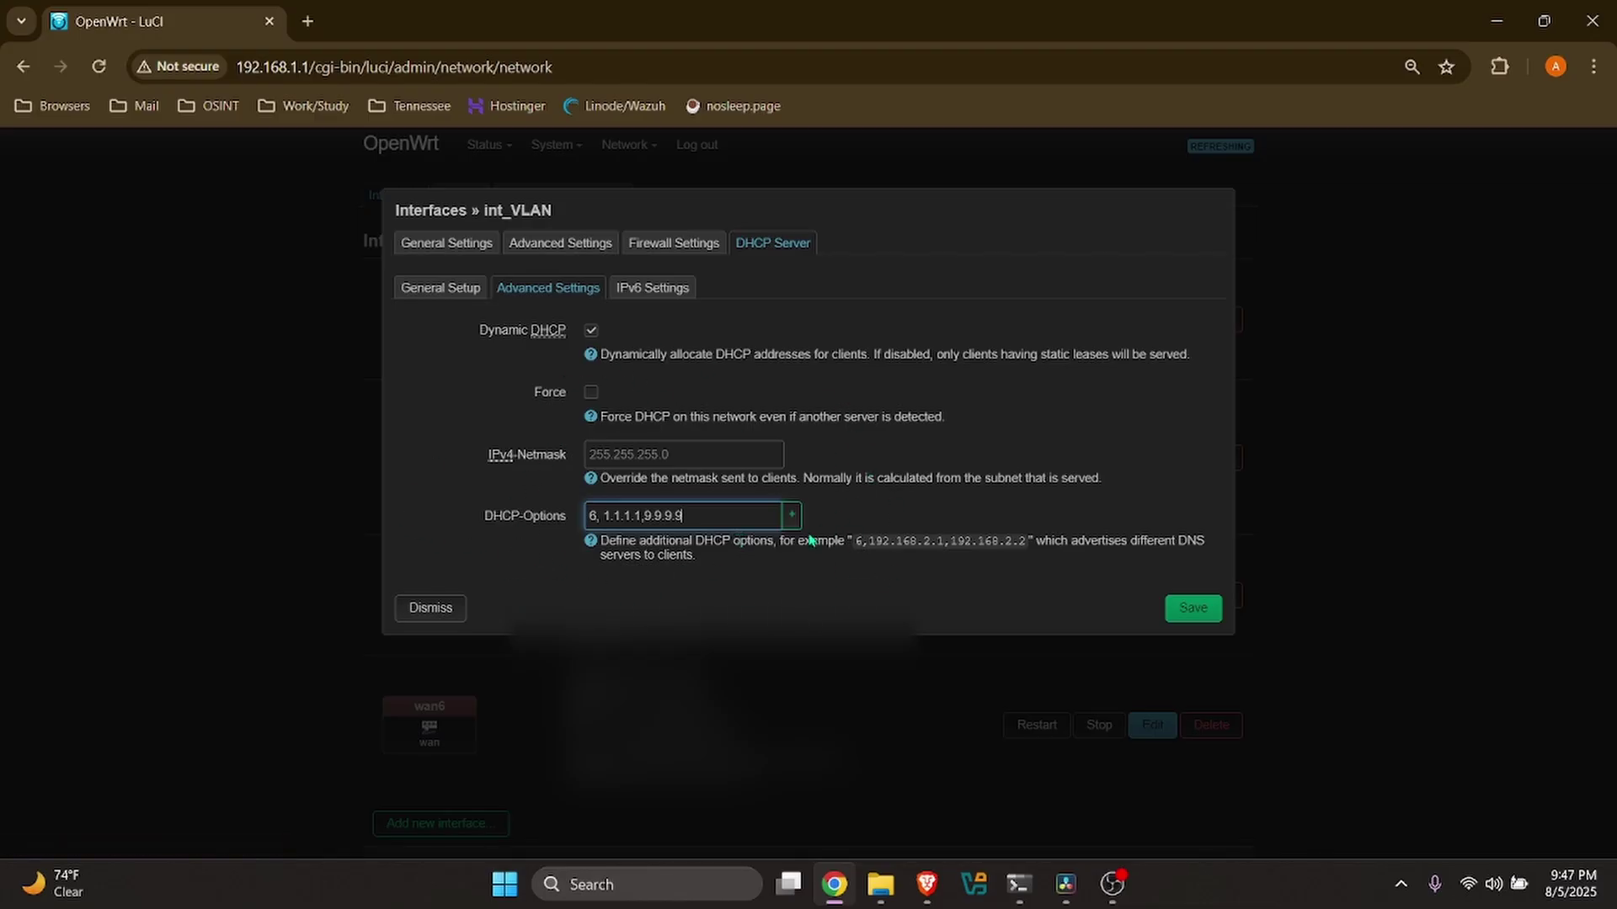
left_click(639, 290)
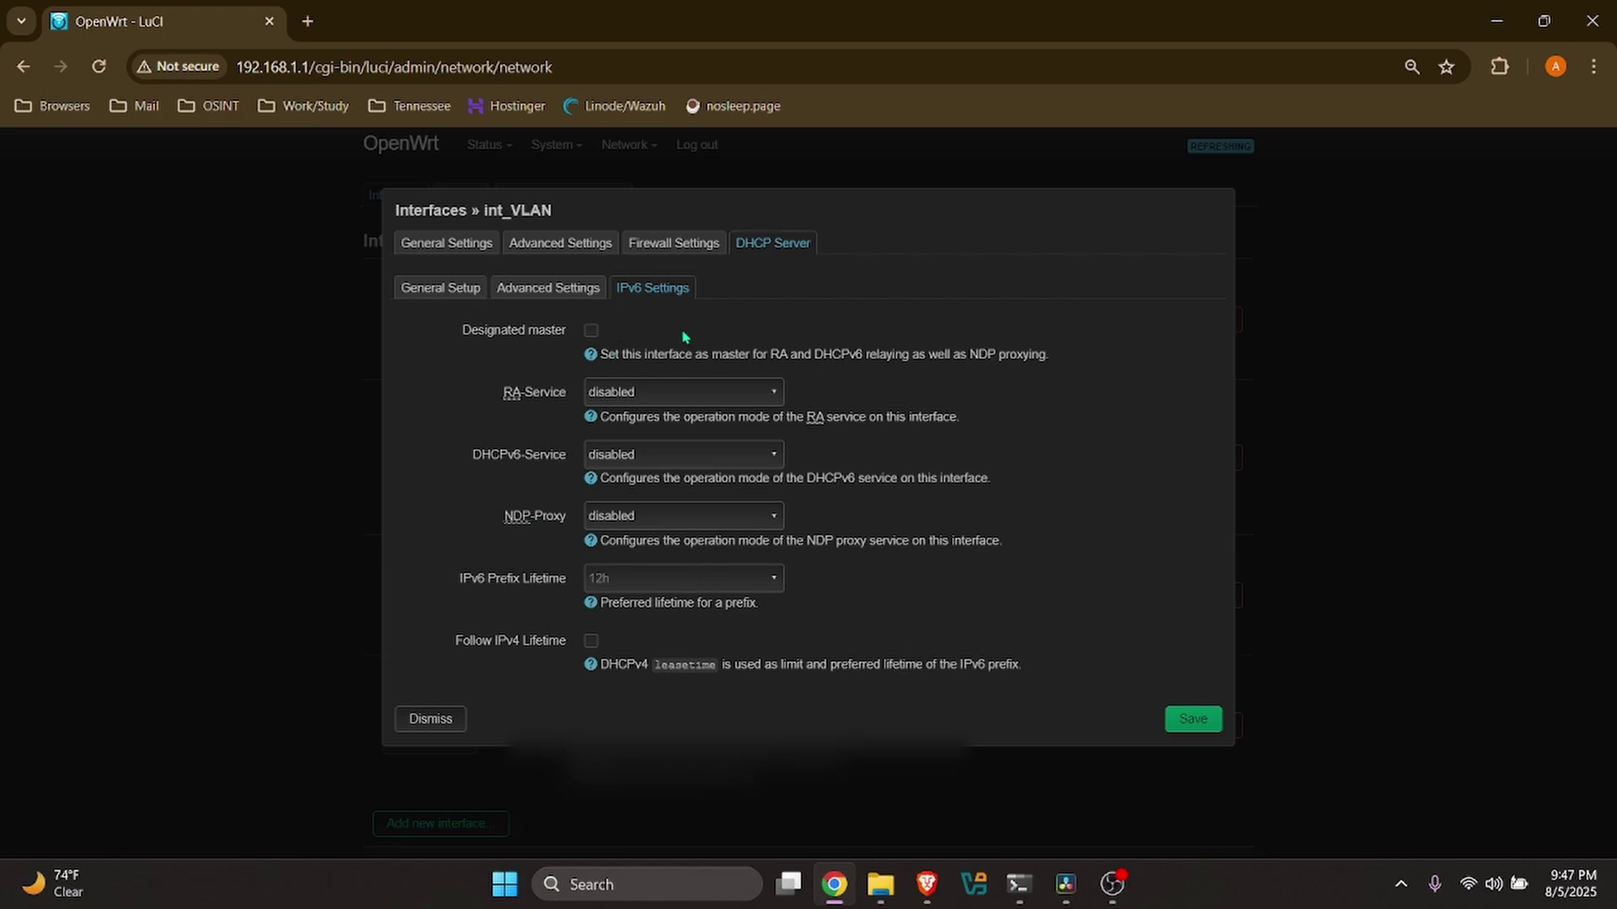
left_click(568, 299)
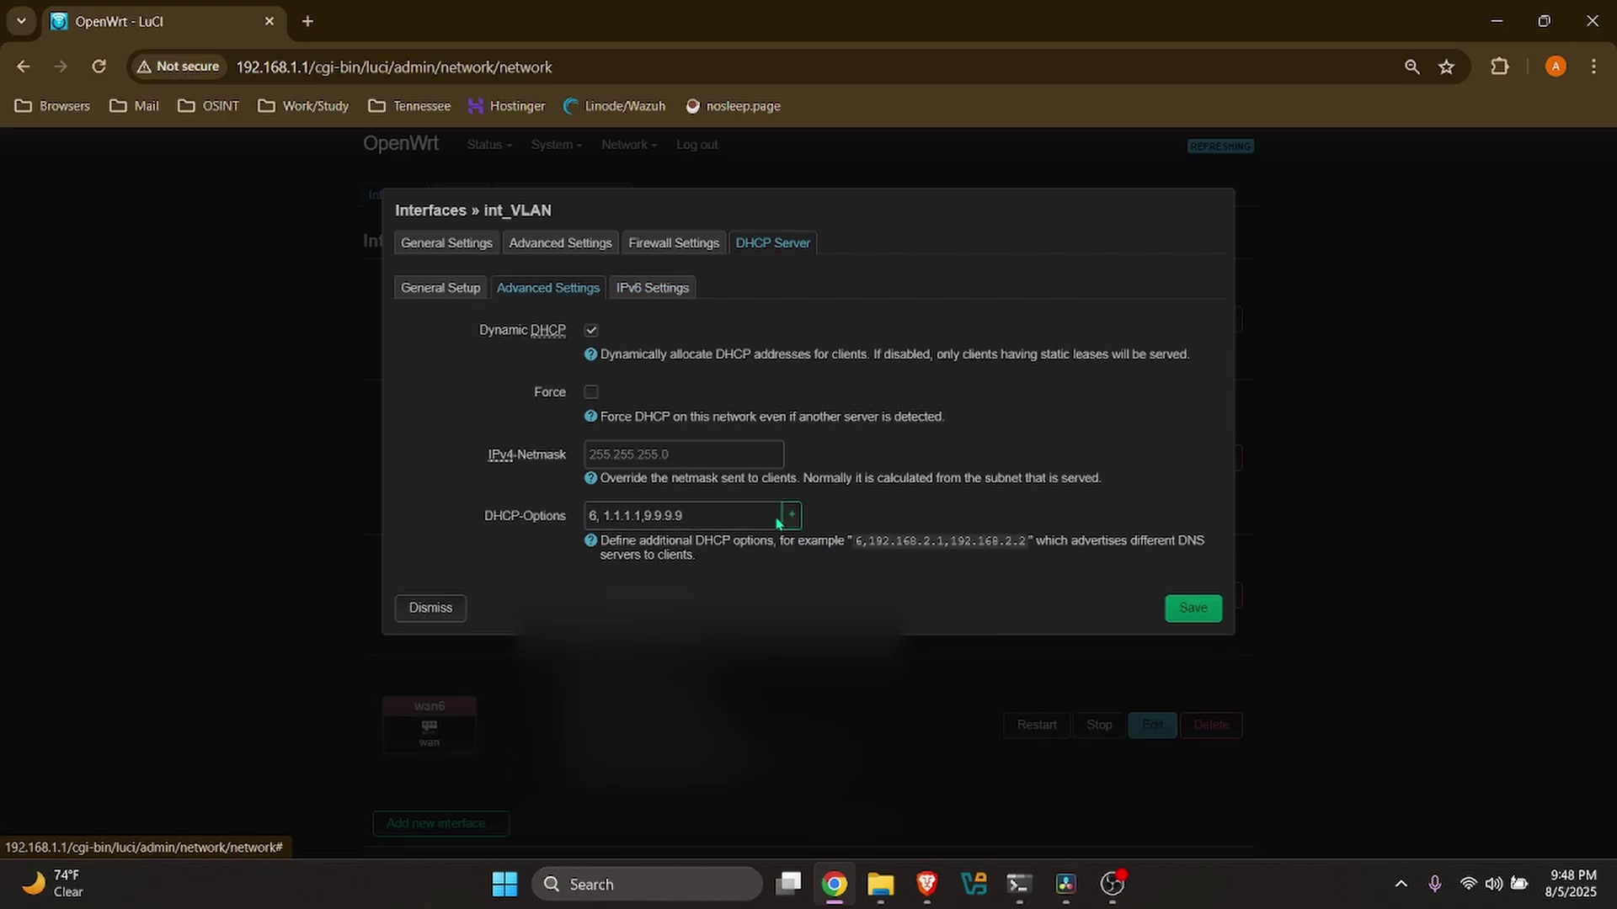
- Save and apply the int_VLAN DHCP changes, then open the lan interface settings
left_click(1193, 613)
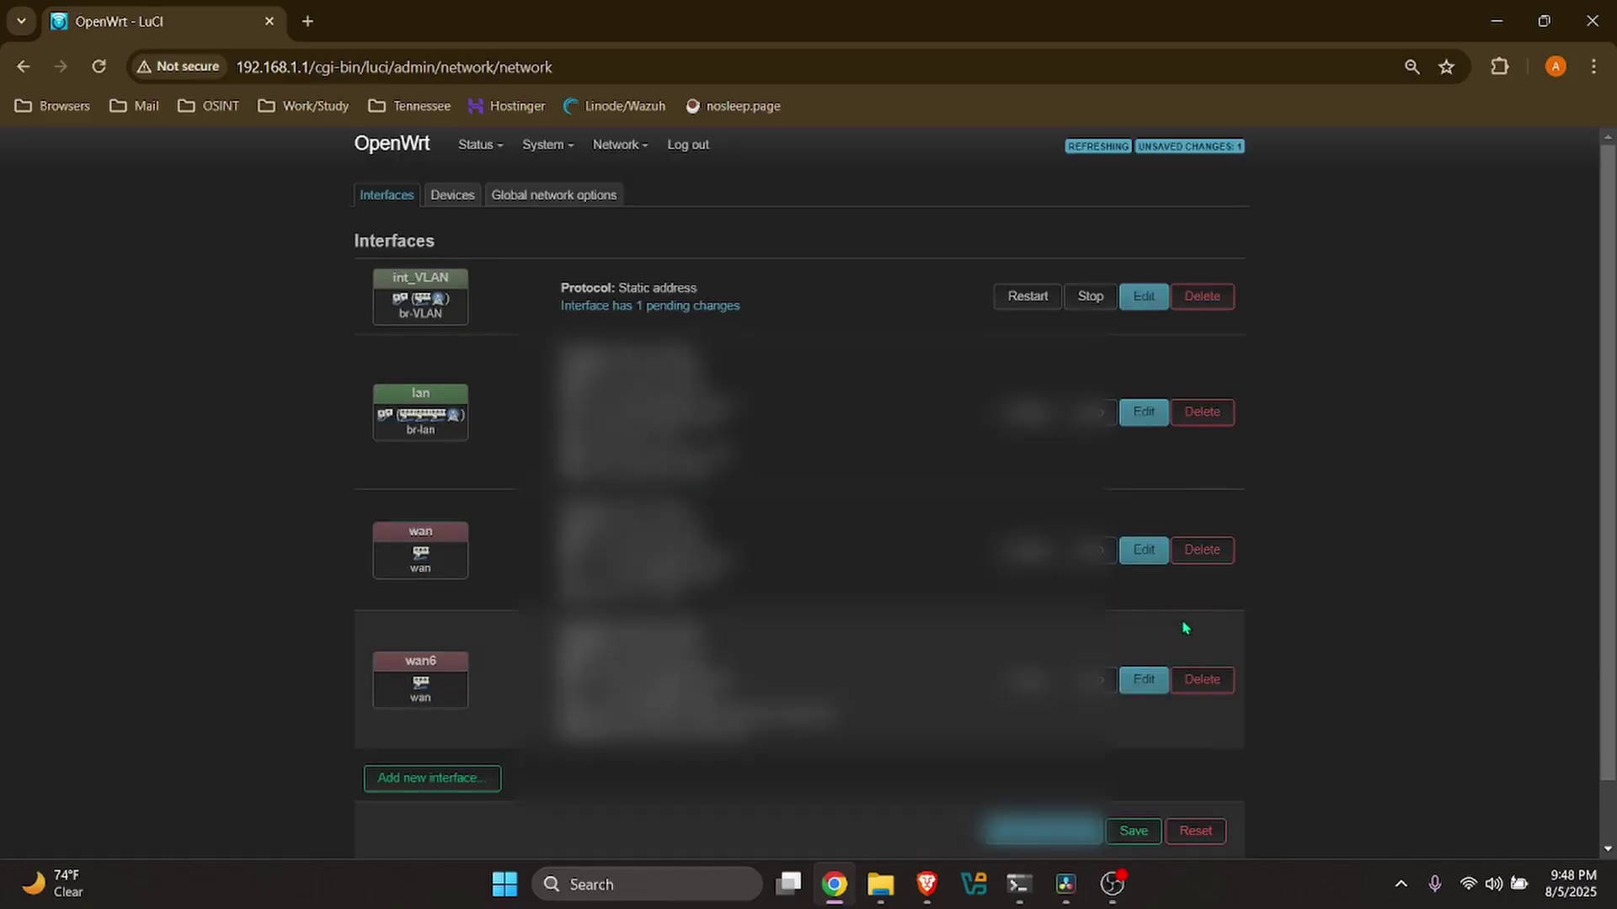
left_click(990, 760)
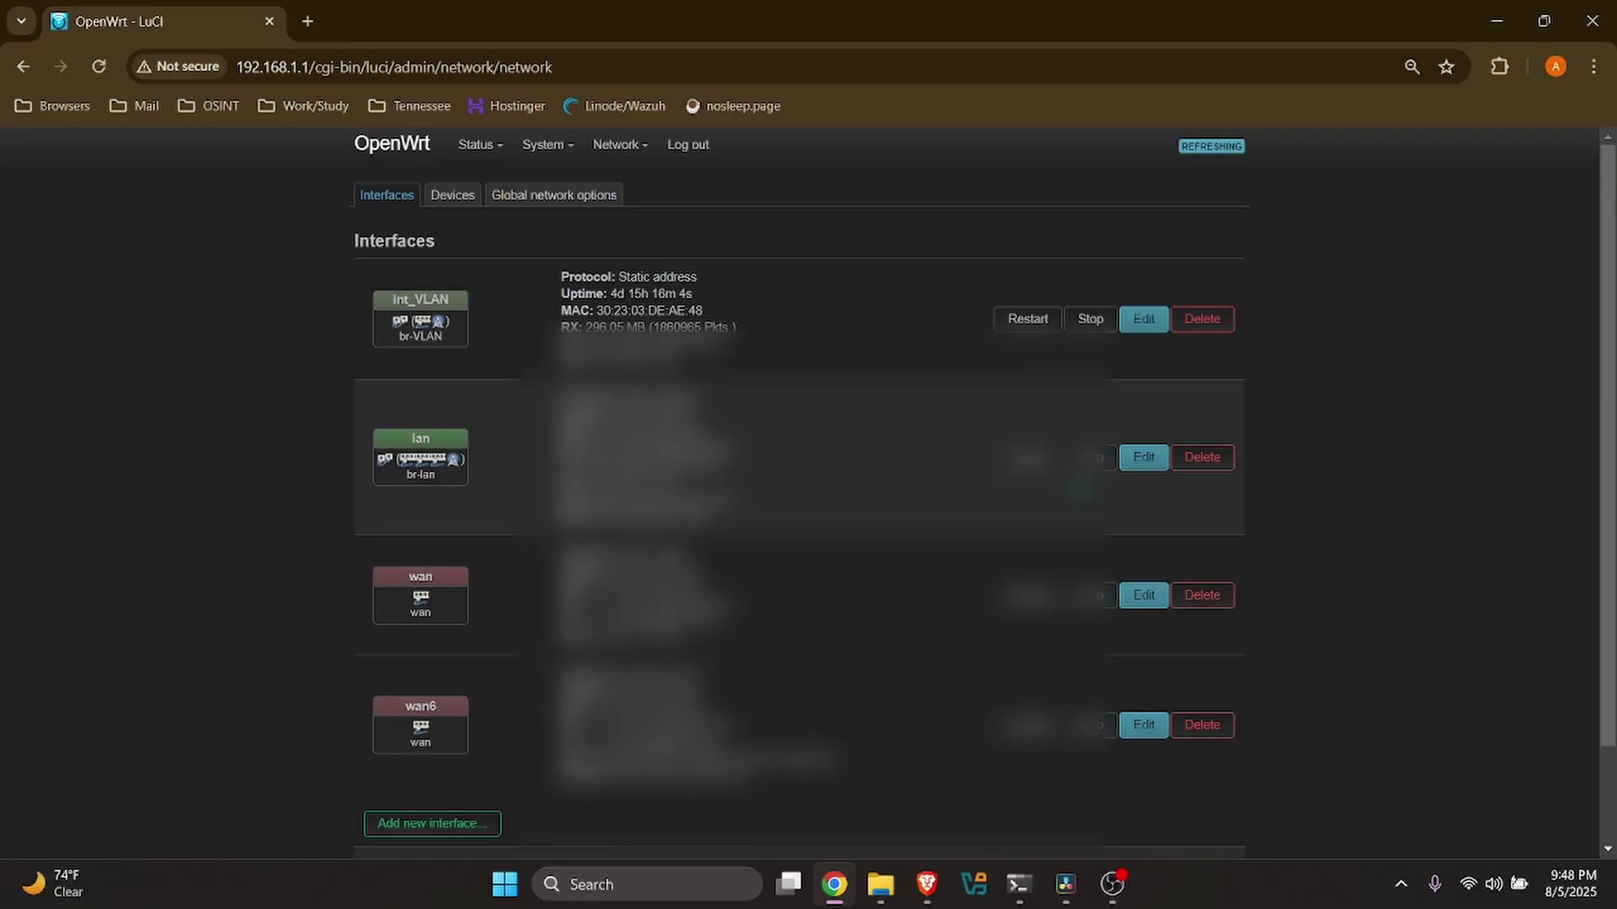
left_click(1151, 458)
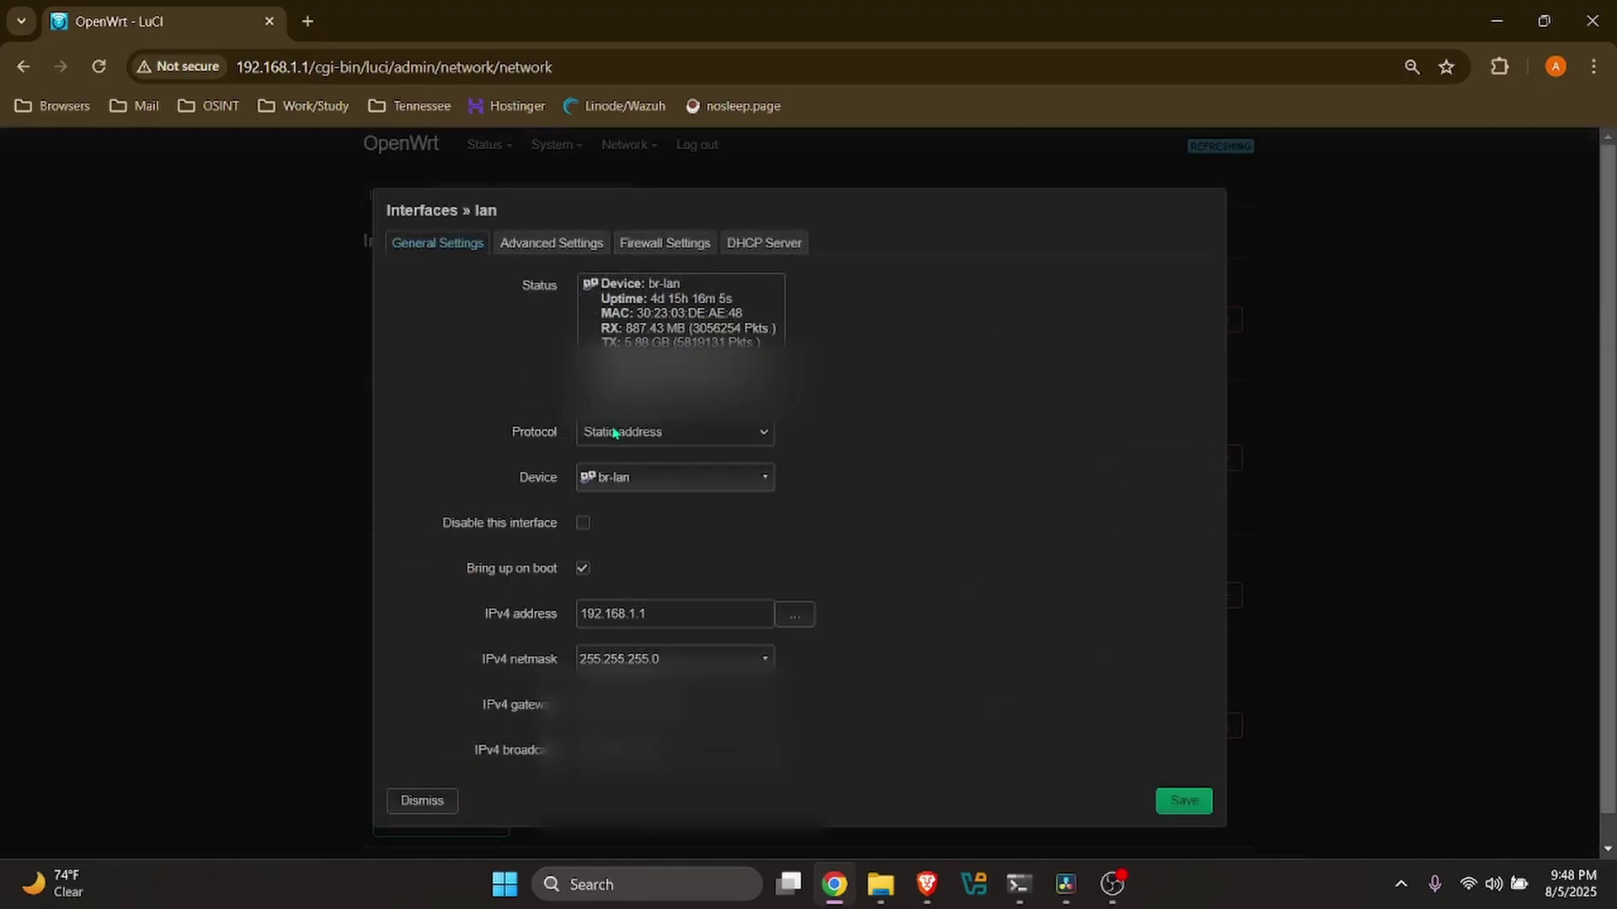
- Set lan's DHCP-Options to '6, 9.9.9', save and apply, then restart wan6
left_click(681, 251)
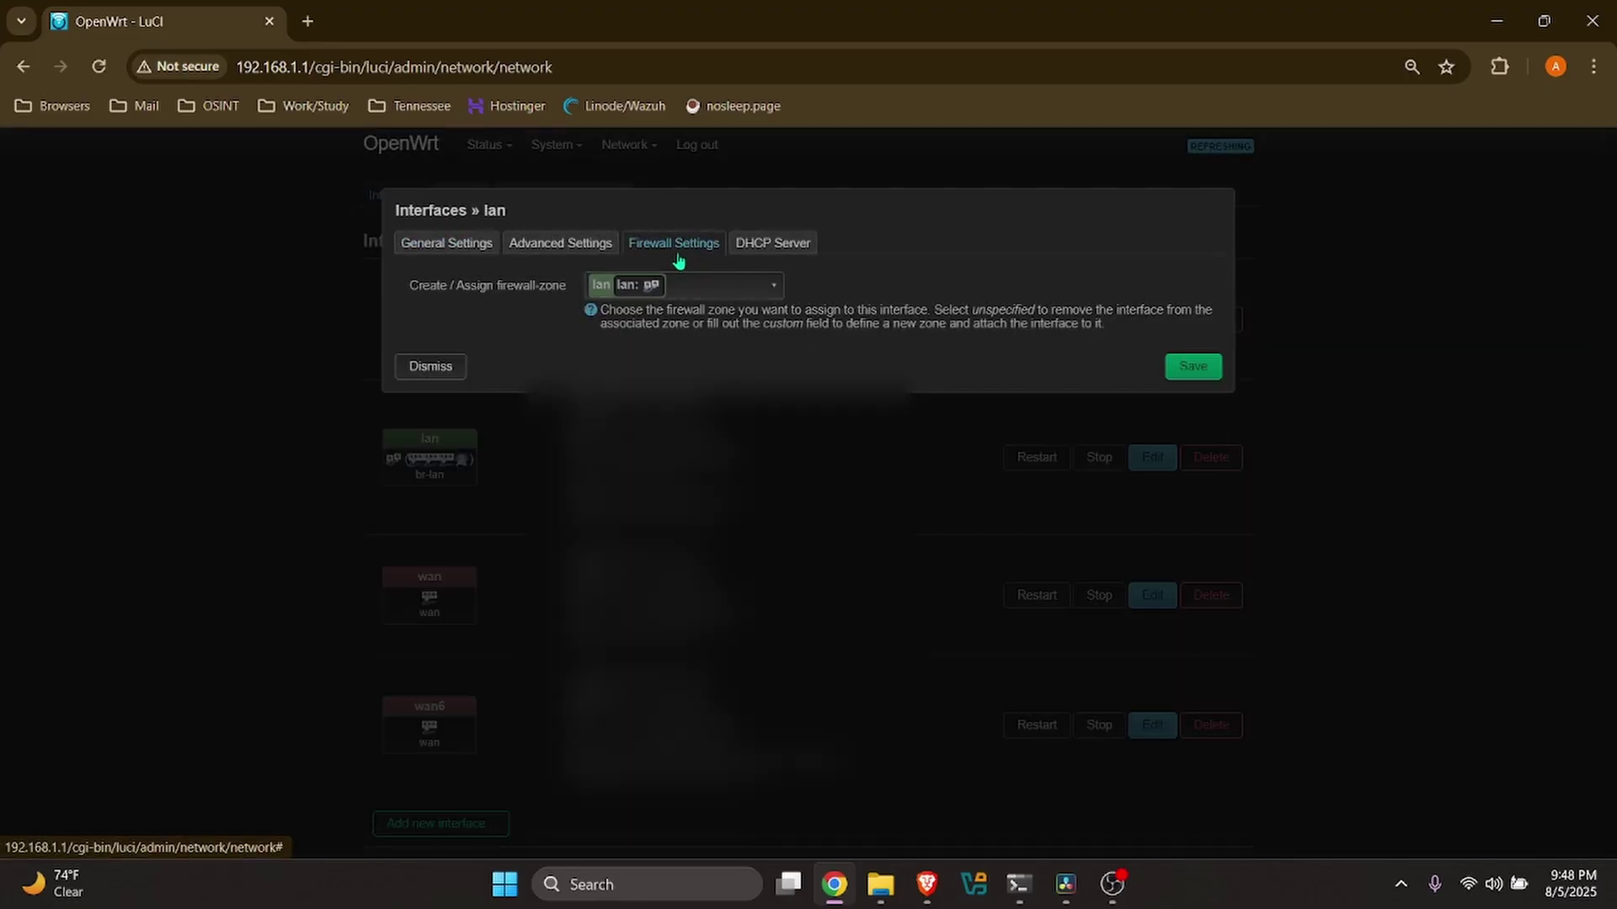
left_click(751, 252)
left_click(556, 294)
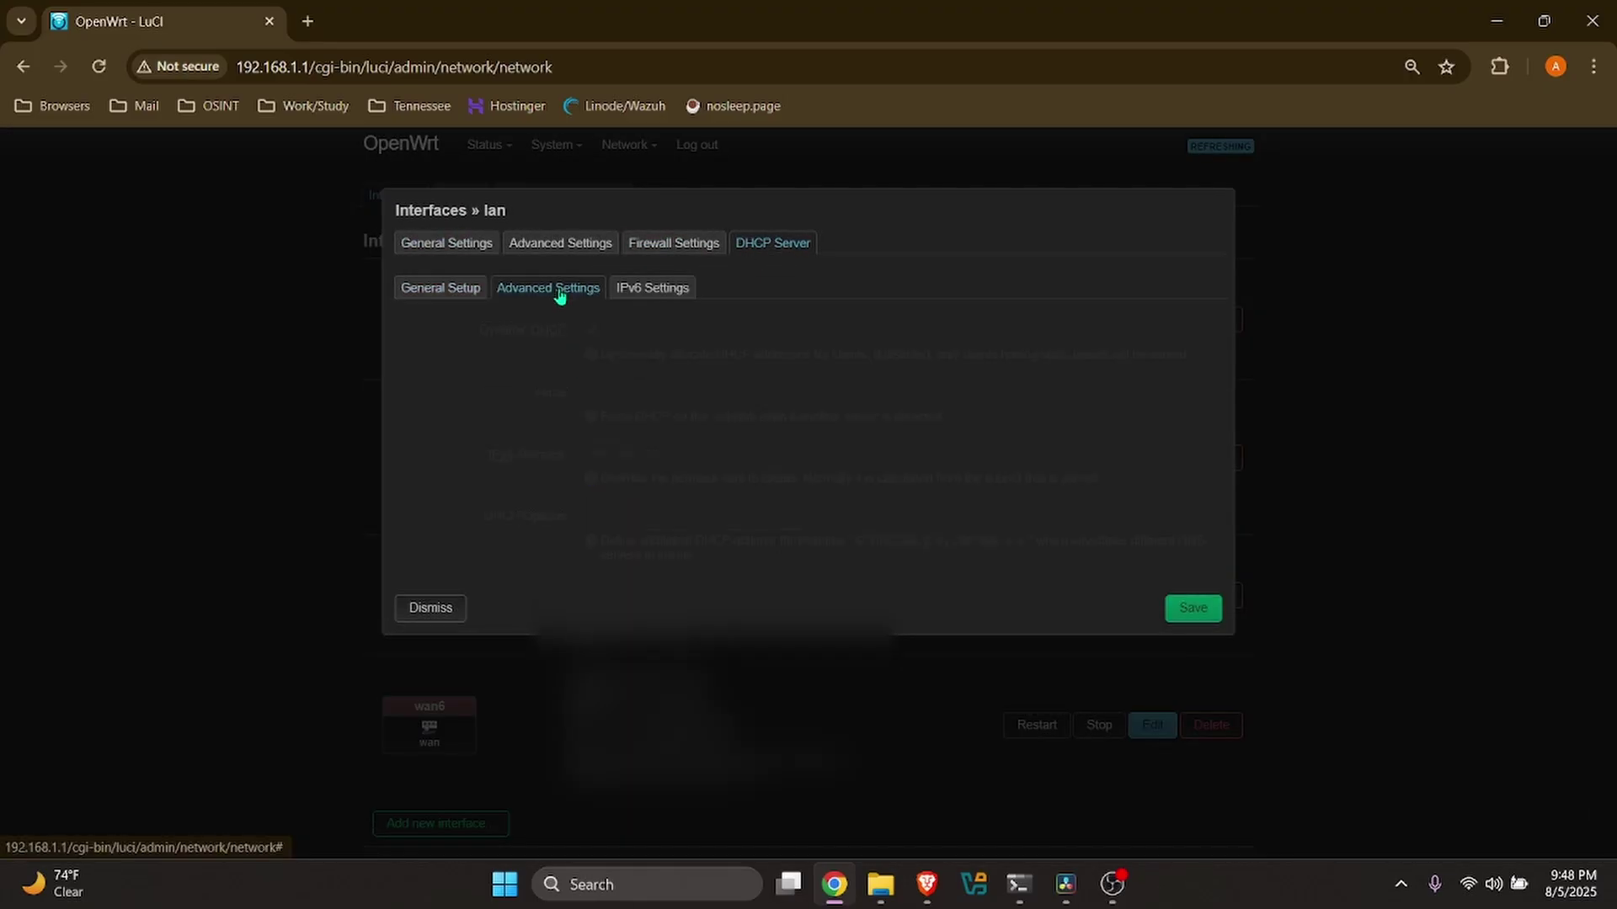
left_click(637, 509)
type("6, 9.9.9.9,1.1.1.1")
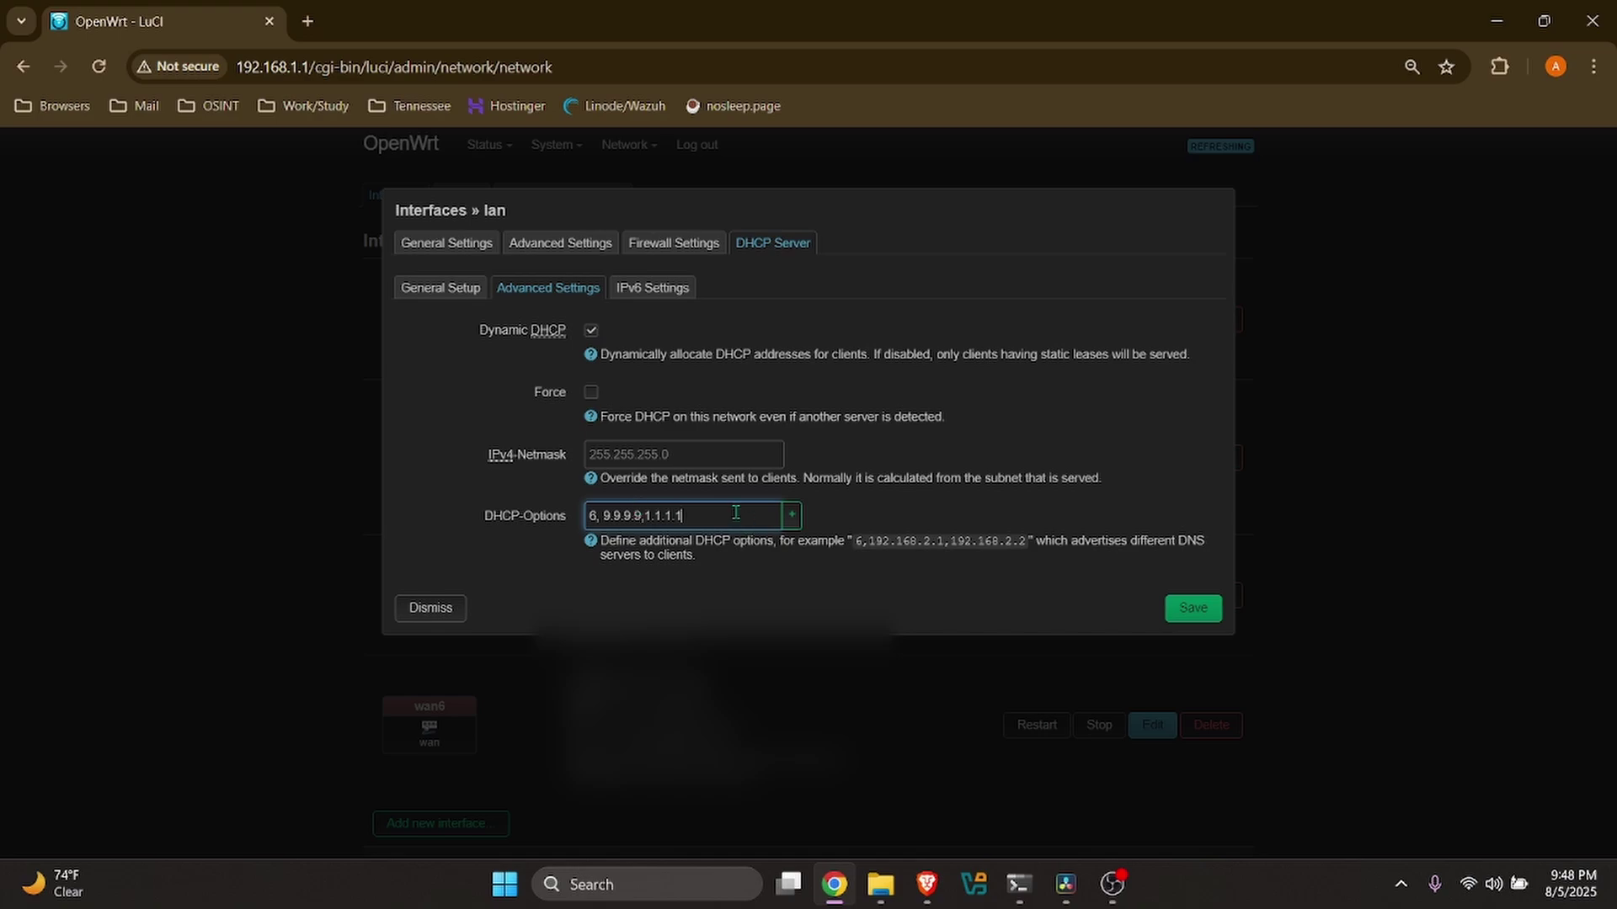
left_click(715, 498)
left_click(1167, 608)
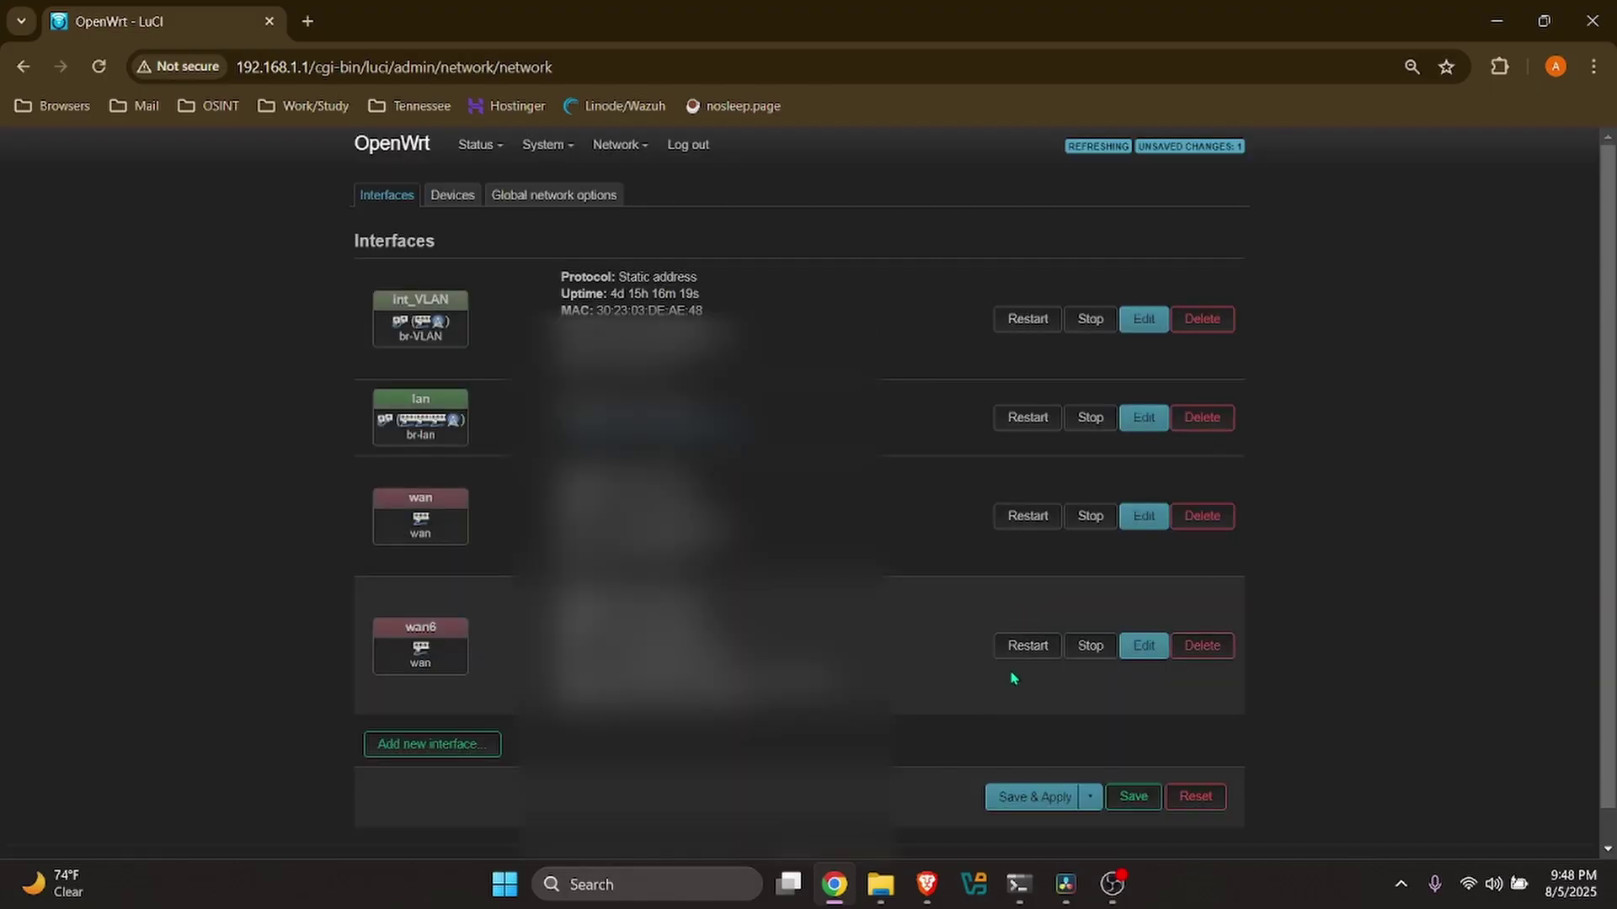
left_click(1065, 799)
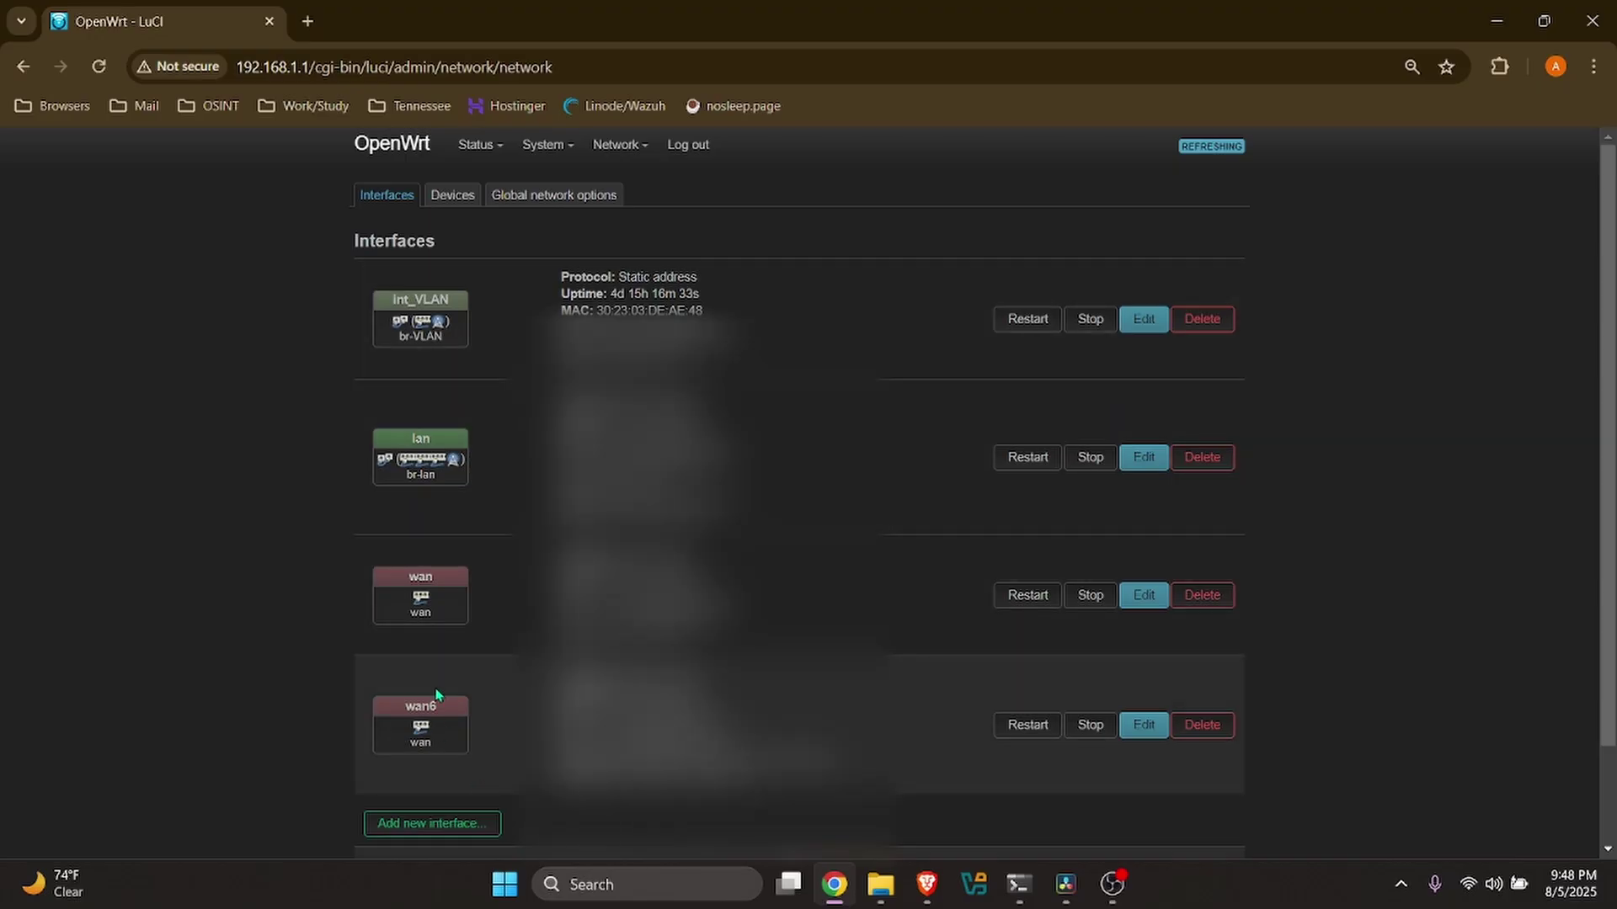
left_click(1048, 726)
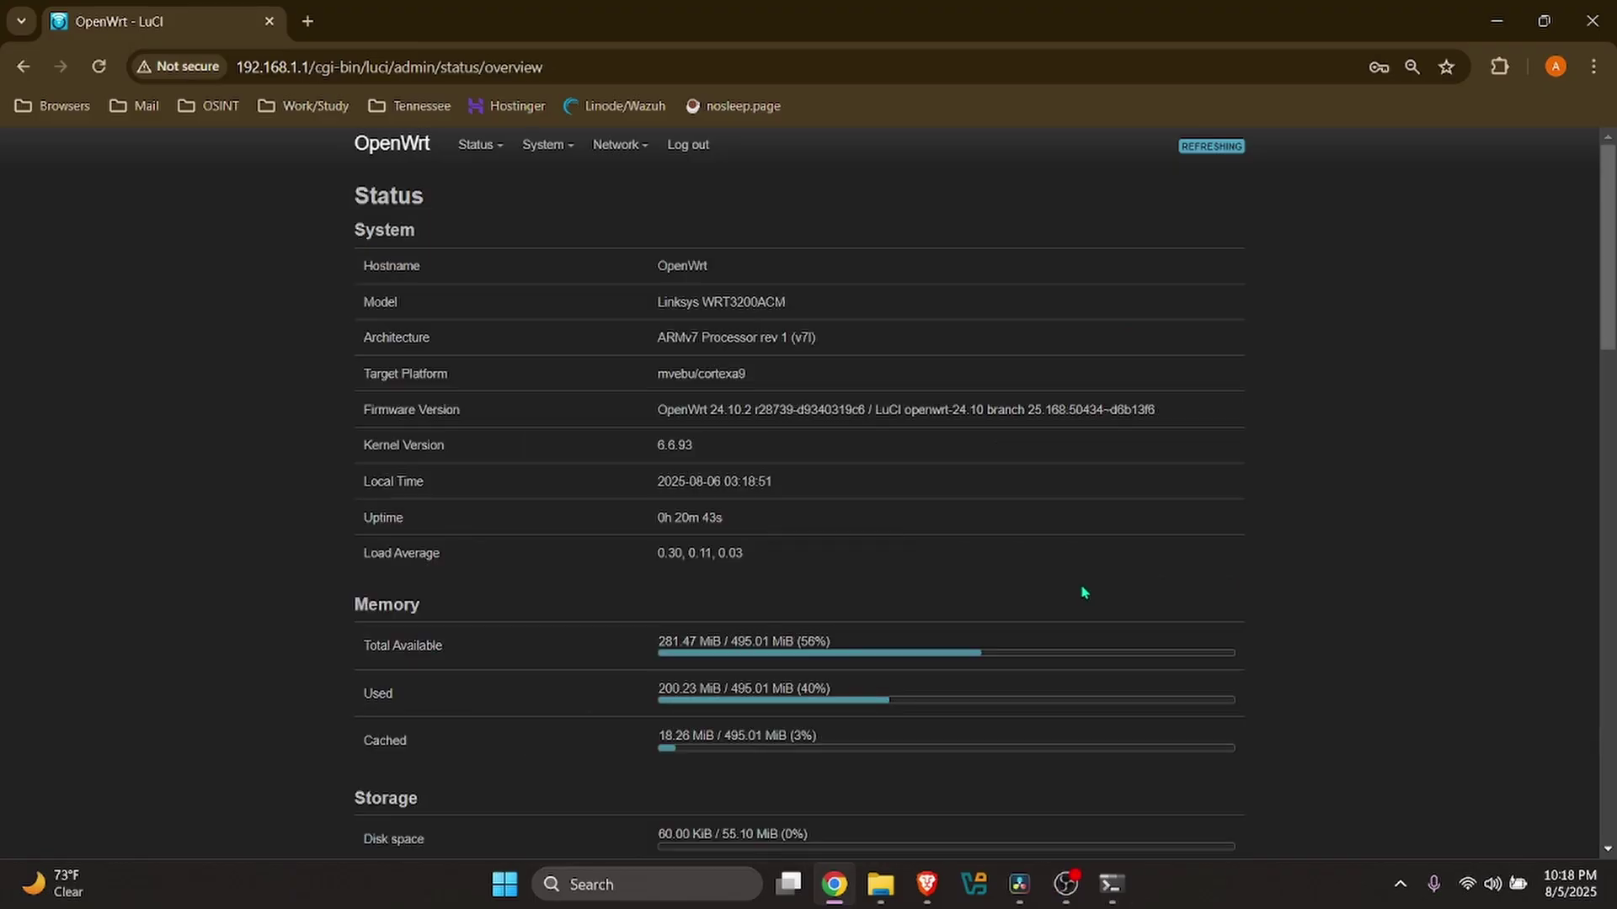
- Scroll to the active DHCP leases and connect the laptop to the Test VLAN Wi-Fi
scroll(1044, 475, "down", 8)
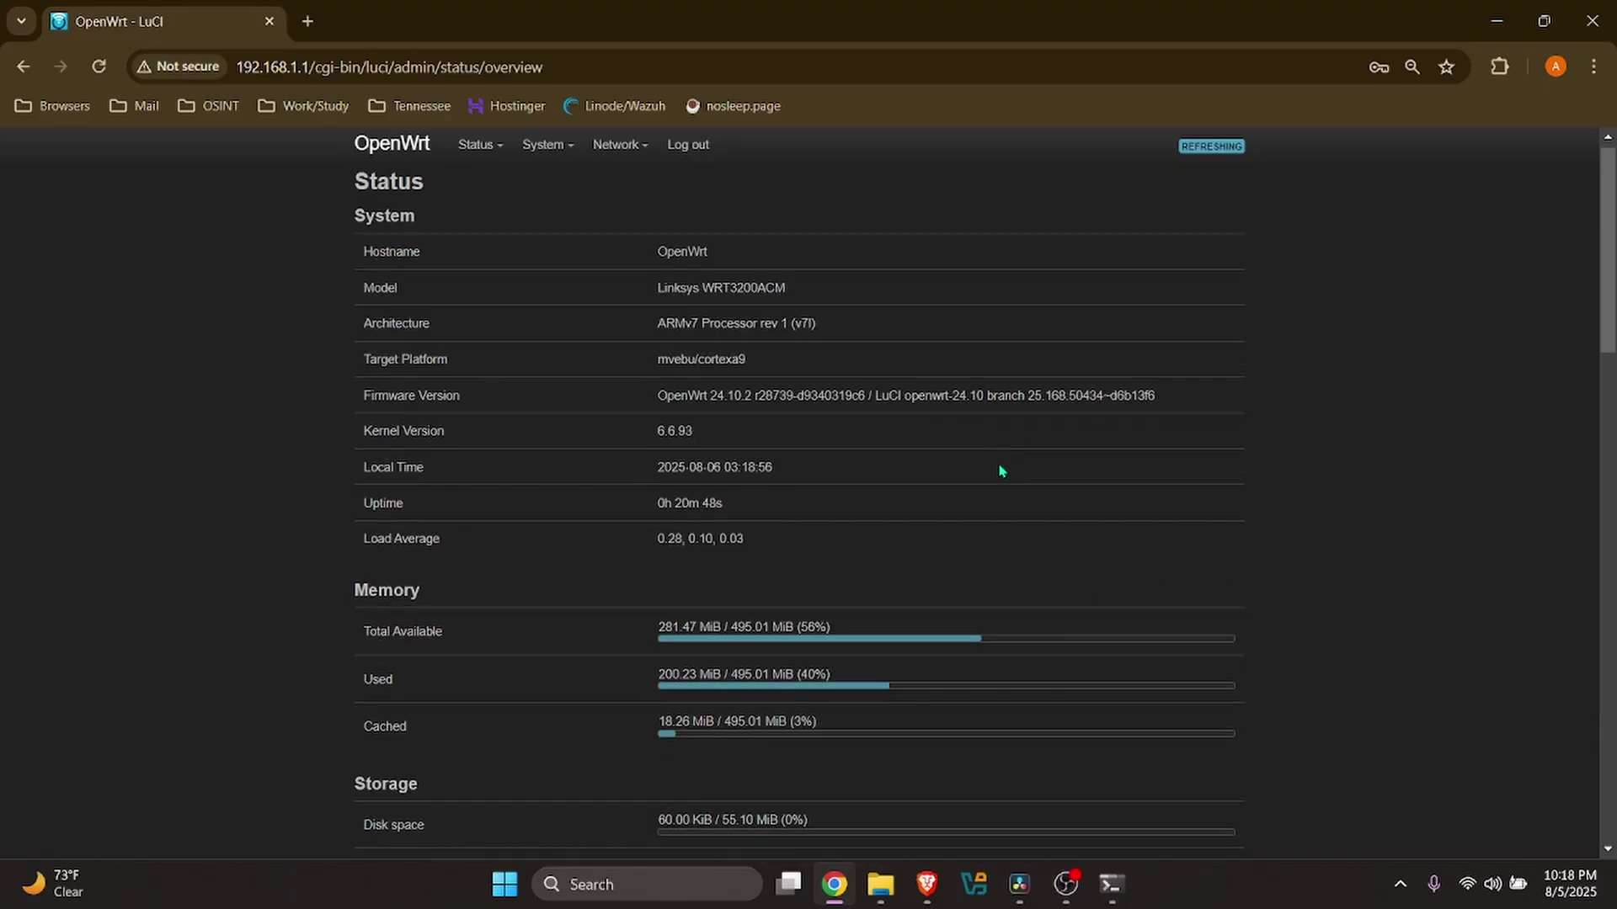
scroll(650, 699, "down", 3)
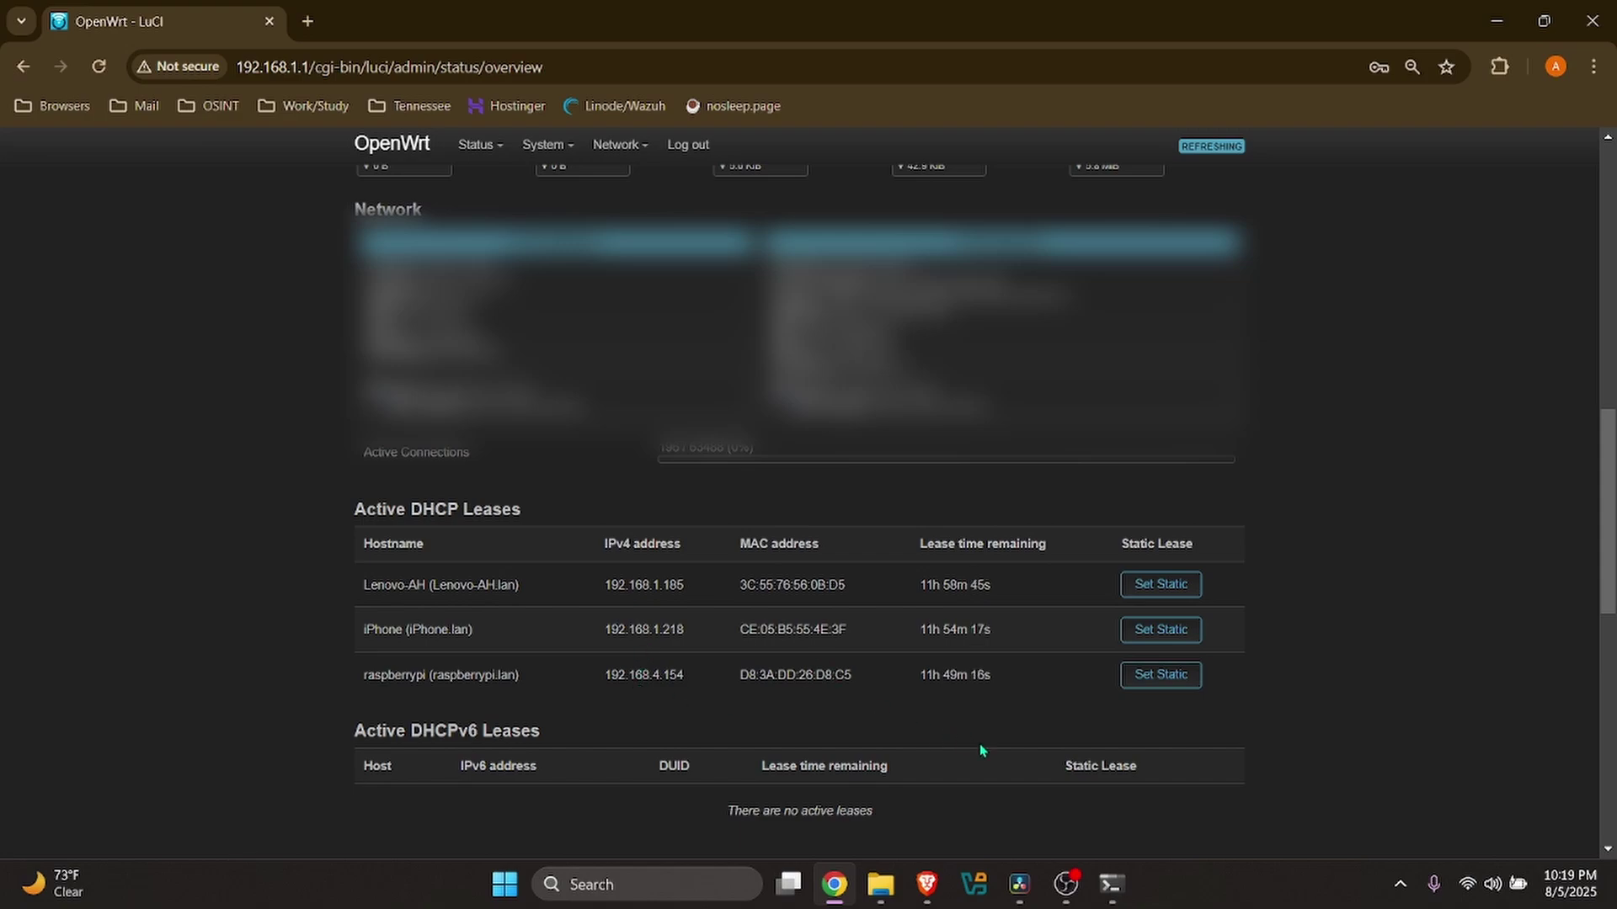
left_click(1466, 886)
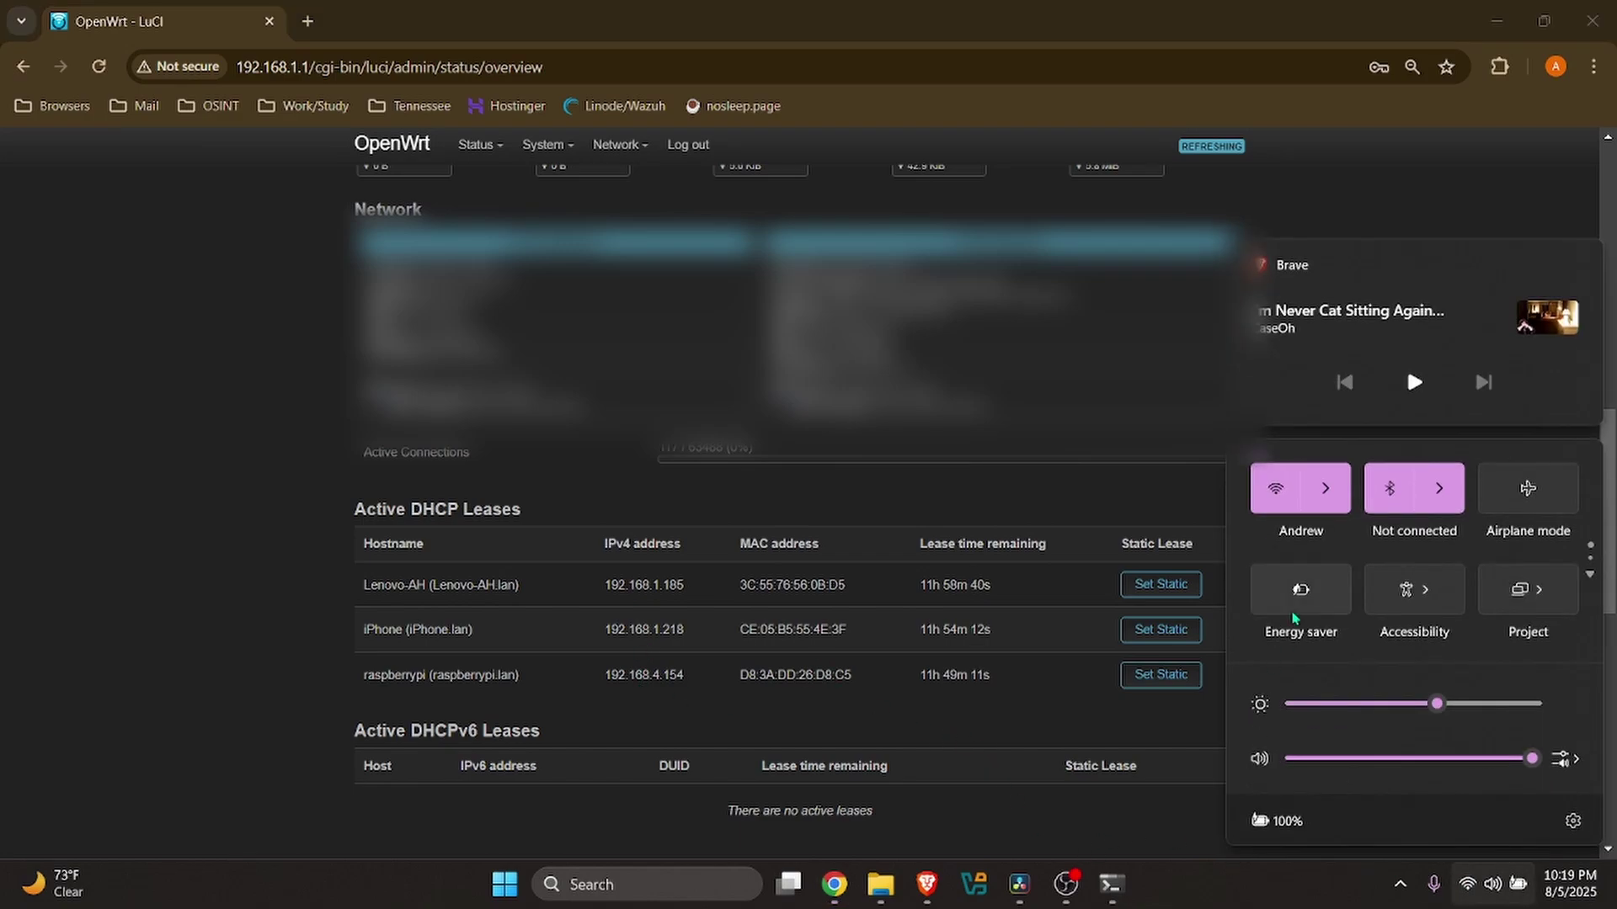
left_click(1325, 493)
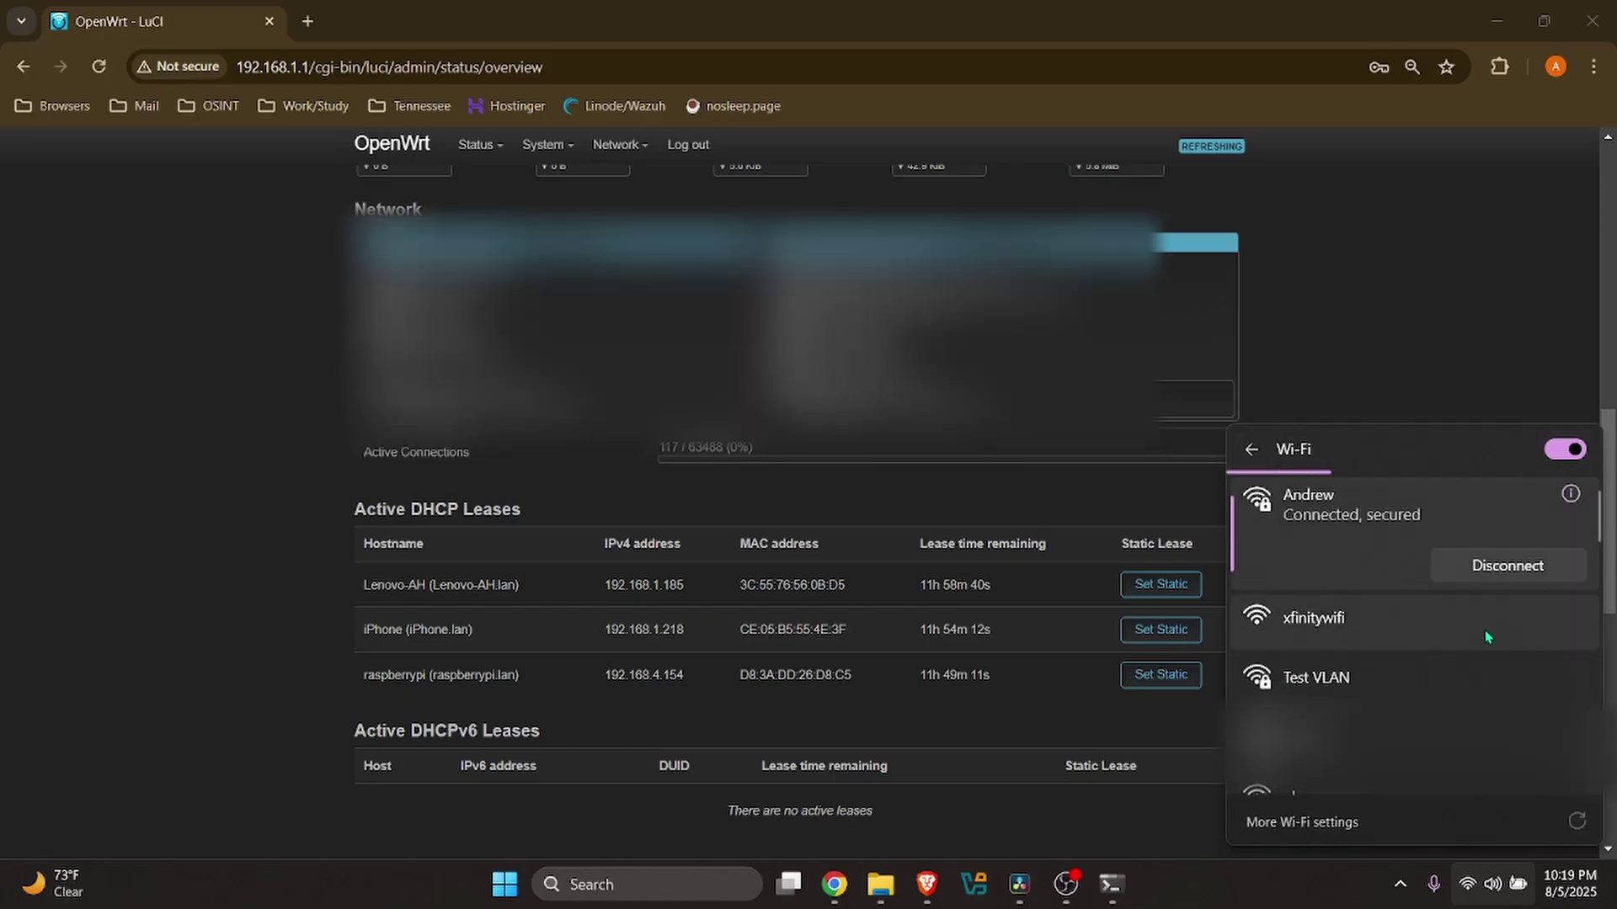
left_click(1468, 679)
left_click(1507, 713)
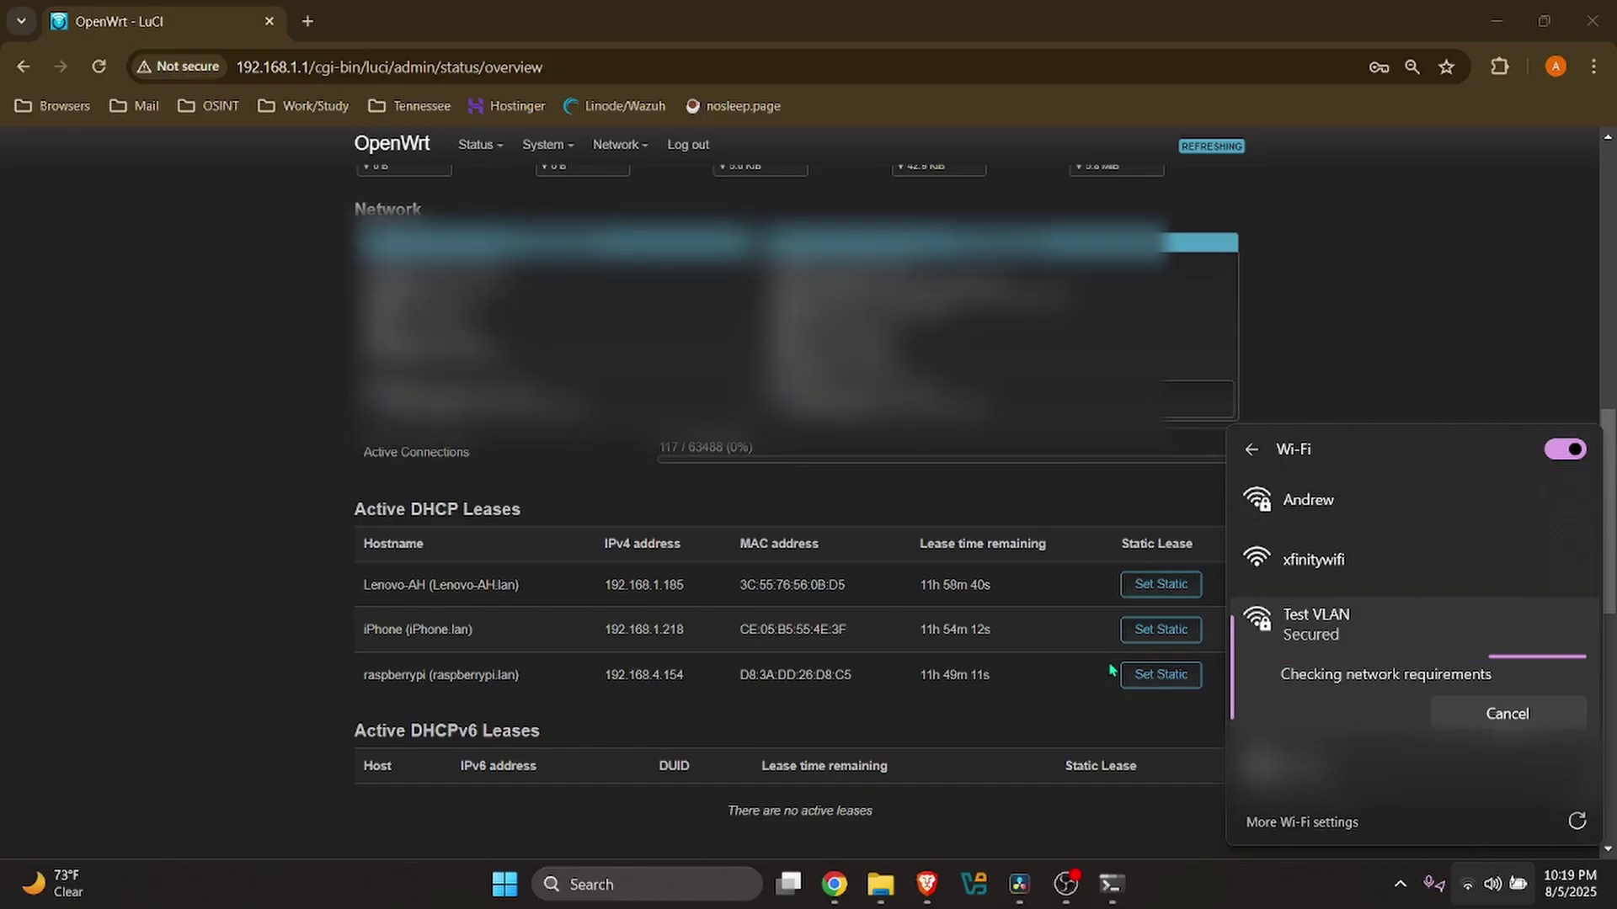
- SSH from Command Prompt into the Raspberry Pi at 192.168.4.154 and log in
mouse_move(1092, 901)
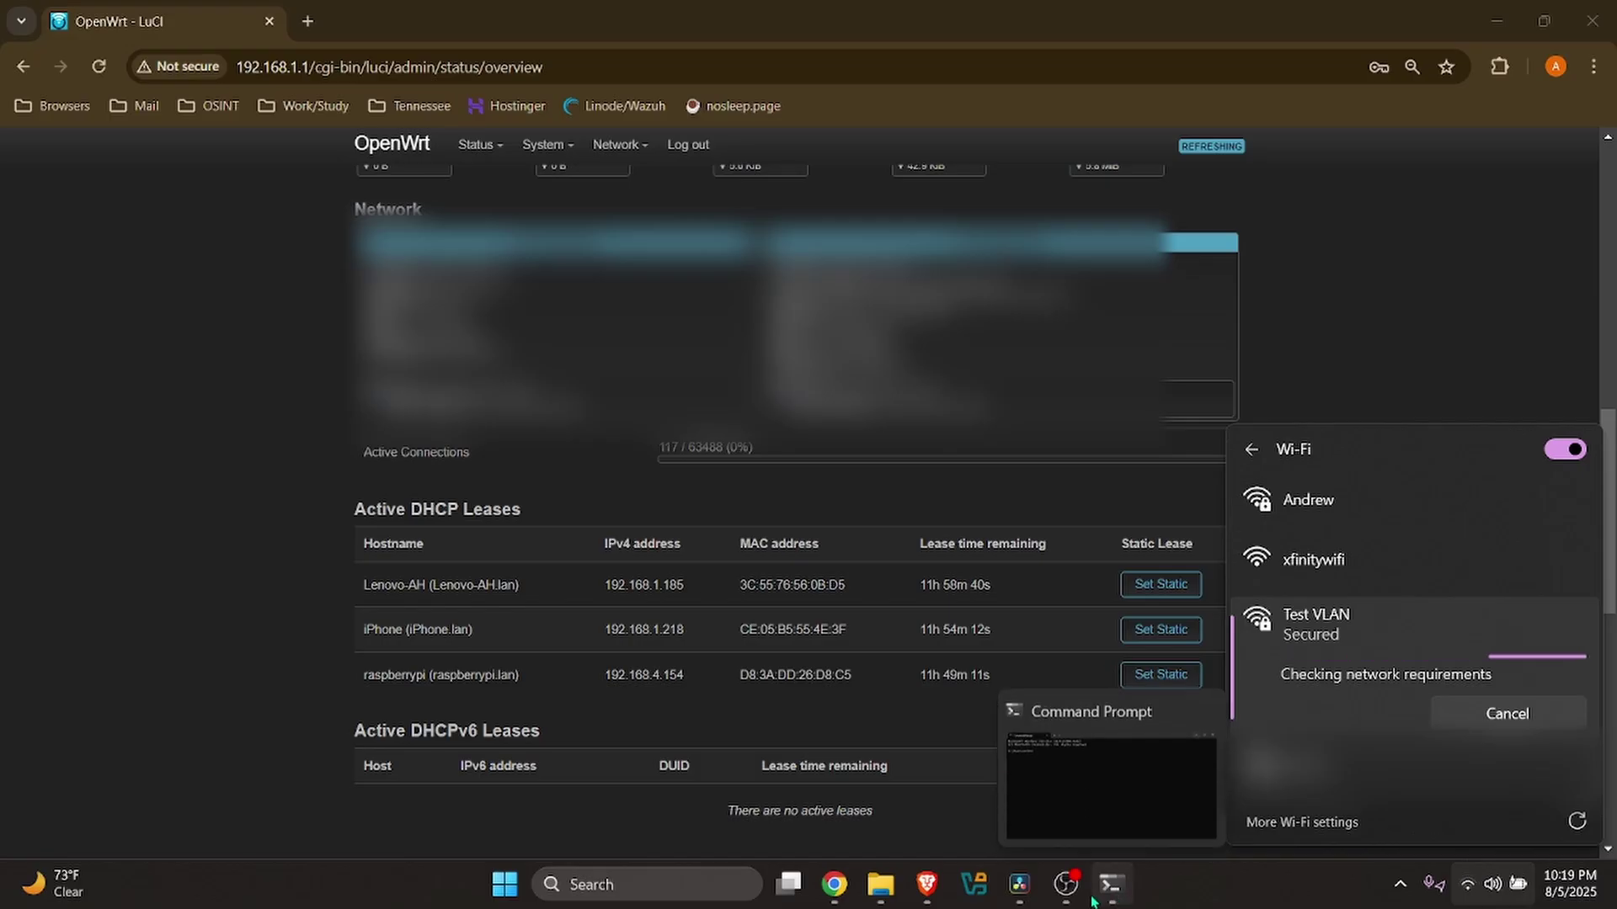
left_click(1110, 884)
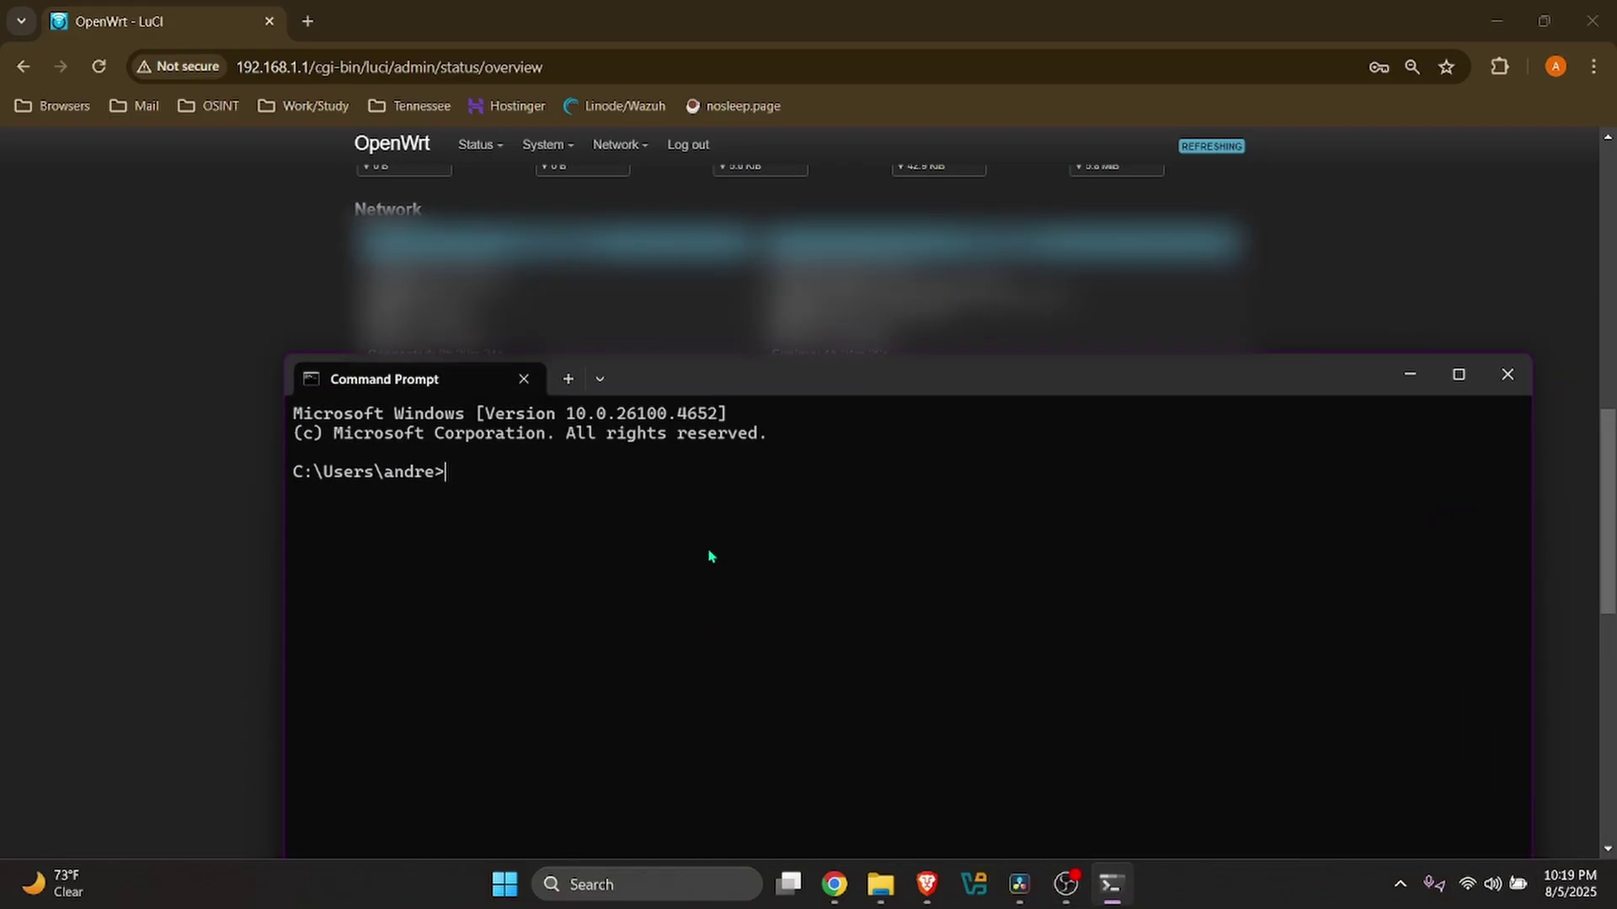
type("shh")
key("BackSpace")
key("BackSpace")
type("sh ")
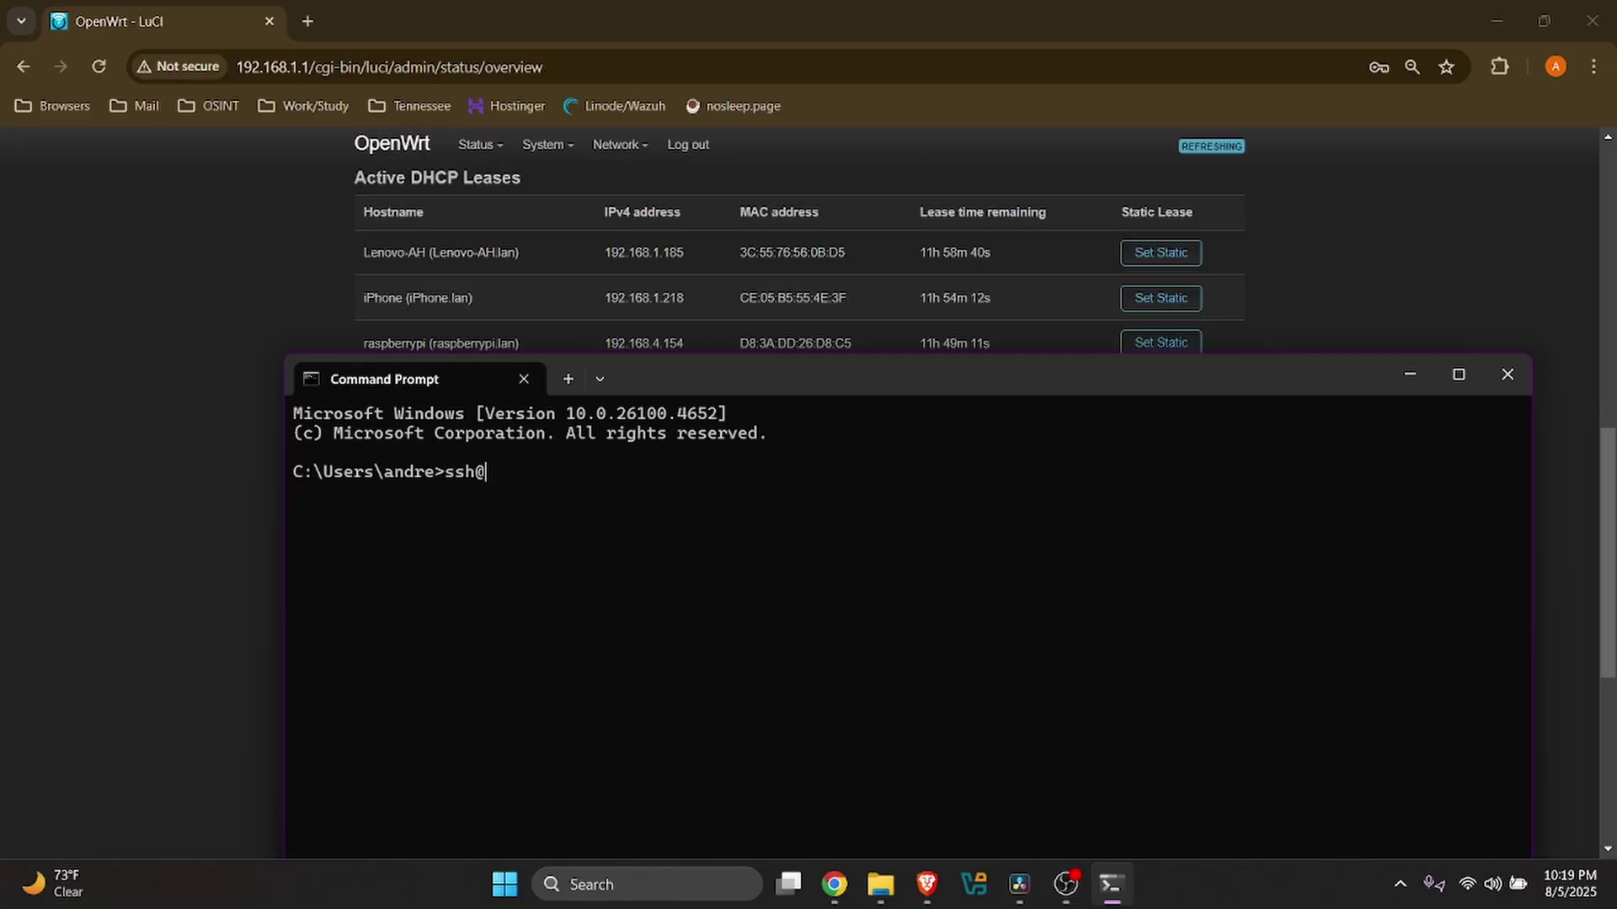
type("@andrew")
key("BackSpace")
key("BackSpace")
key("BackSpace")
key("BackSpace")
key("BackSpace")
key("BackSpace")
key("BackSpace")
type("and")
key("BackSpace")
type("rew@192.168.4.")
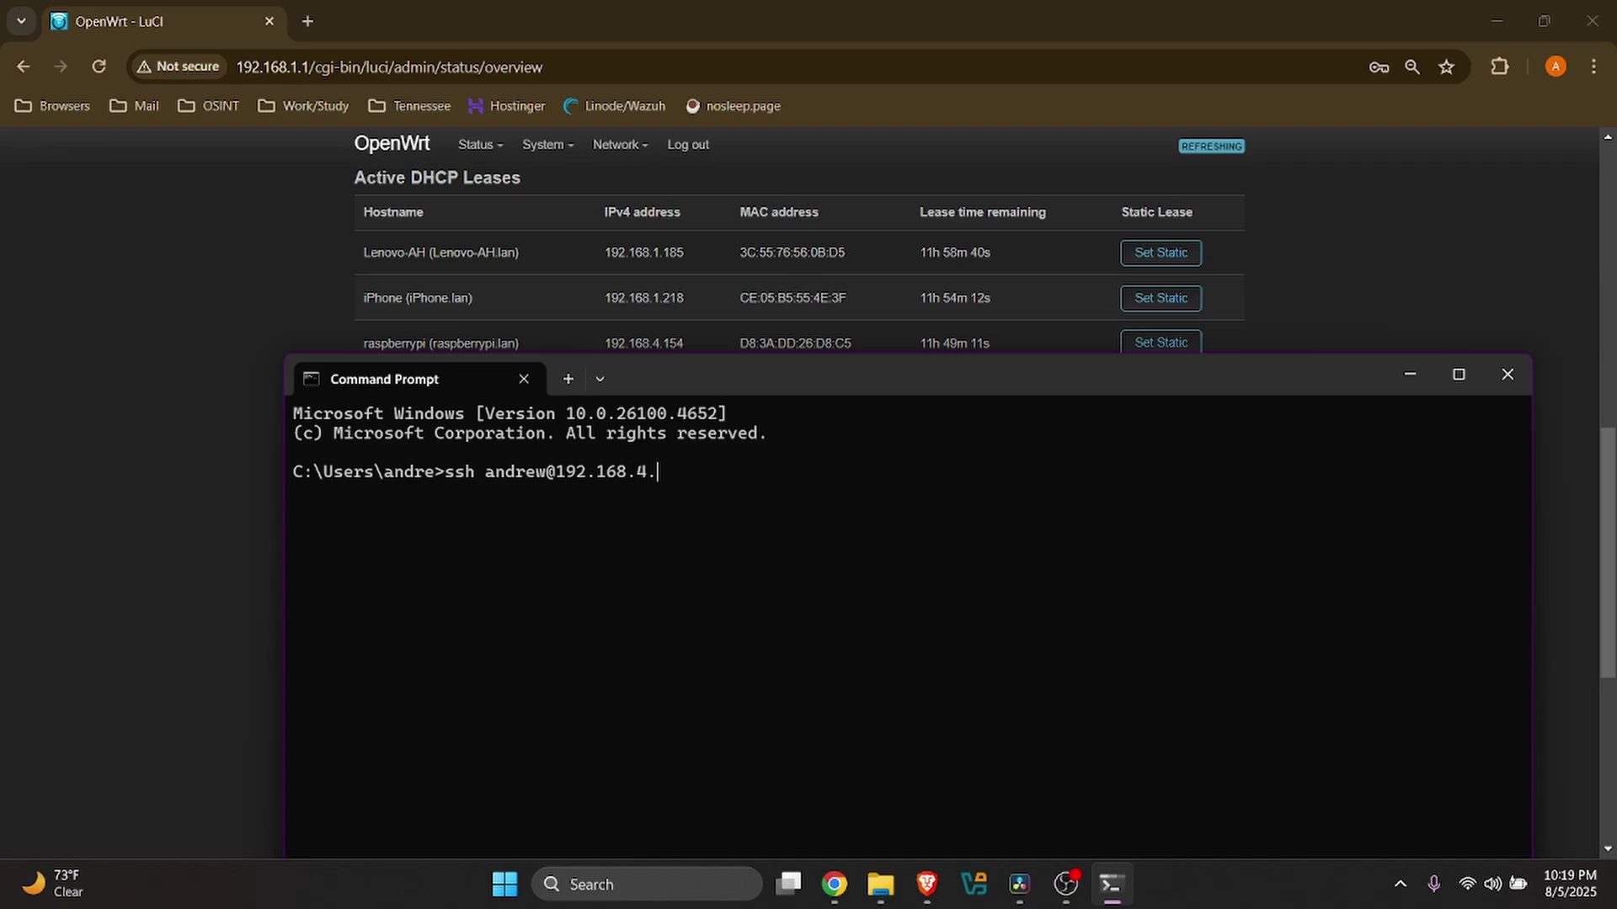
type("154")
key("Return")
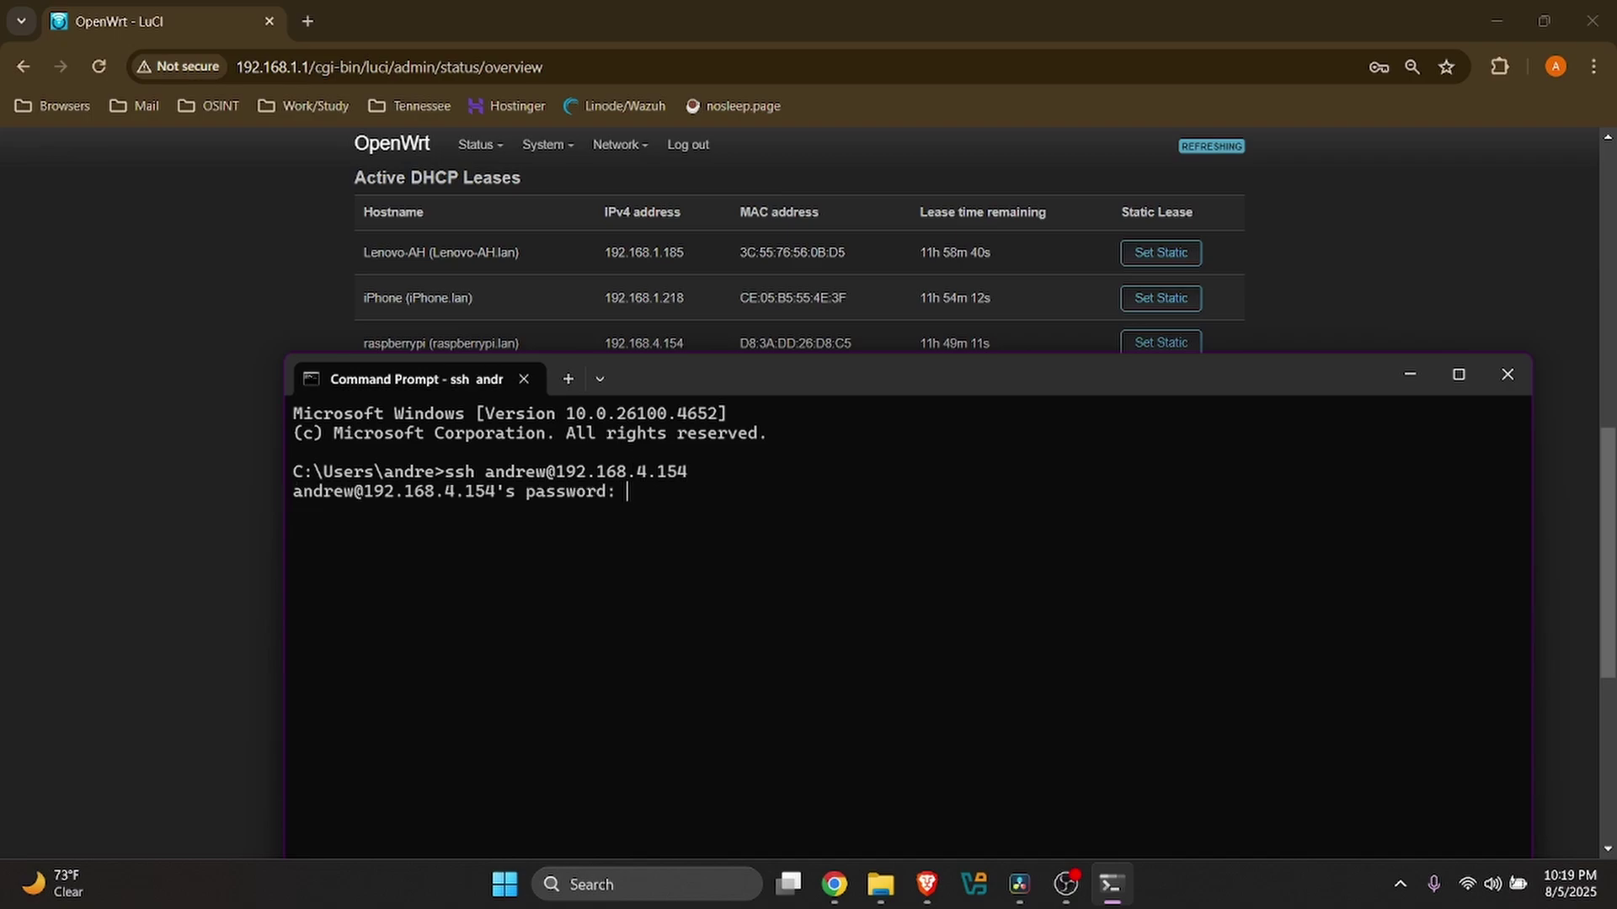
key("Return")
key("Return")
key("Return")
key("Return")
key("Return")
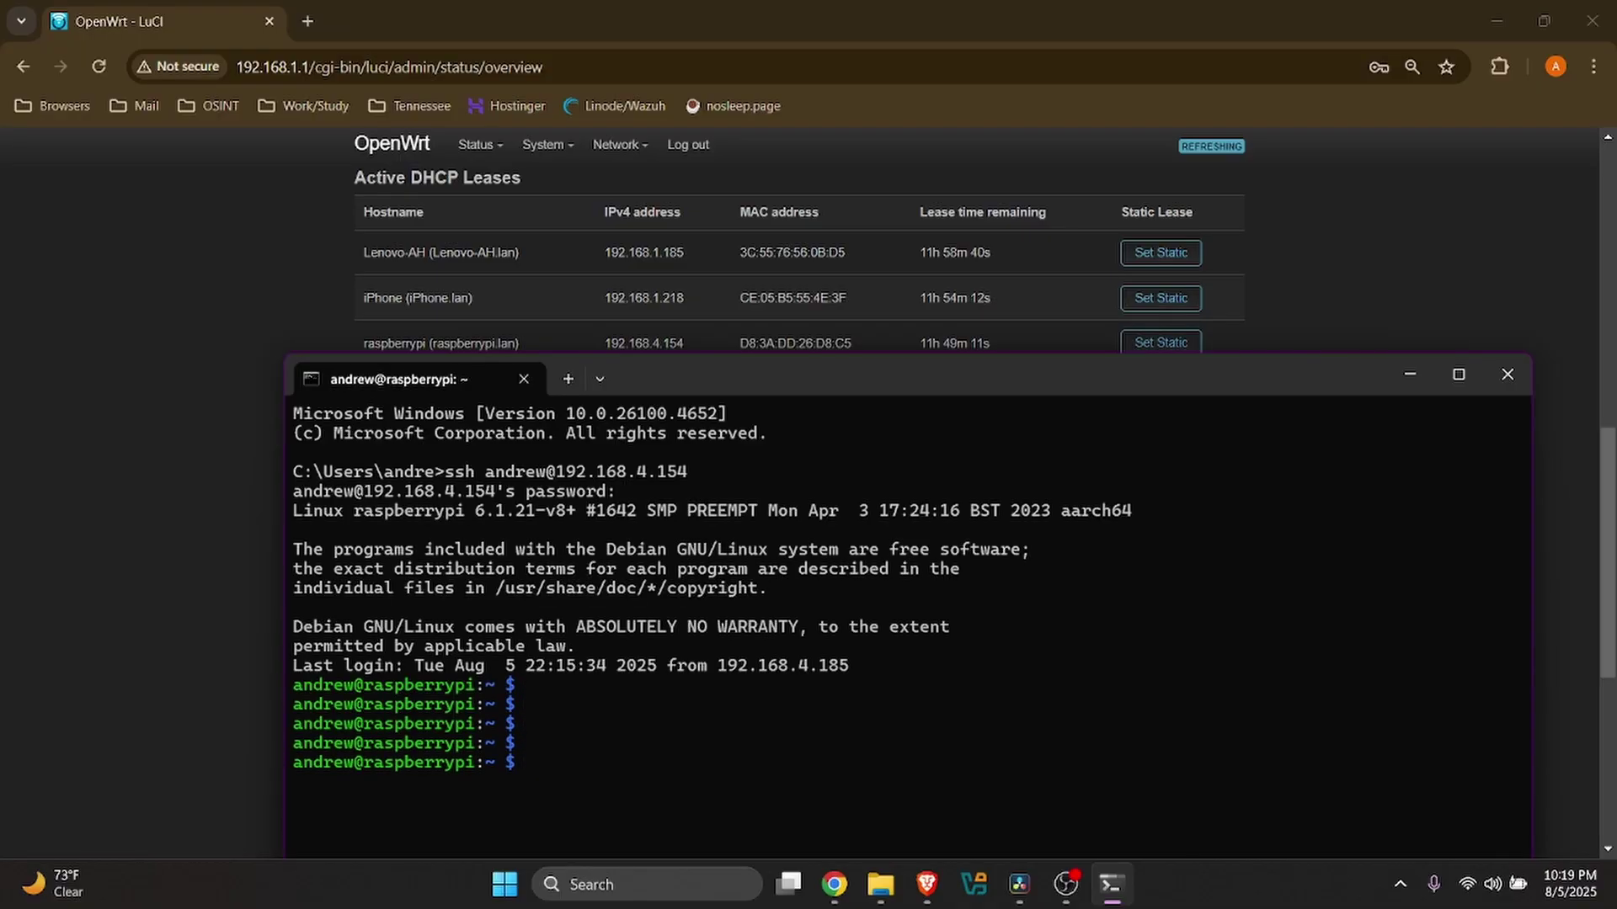
- Run sudo nmap -sn 192.168.1.1/24 on the Pi and enter the sudo password
type("sudo nmap -sn 19.168.1")
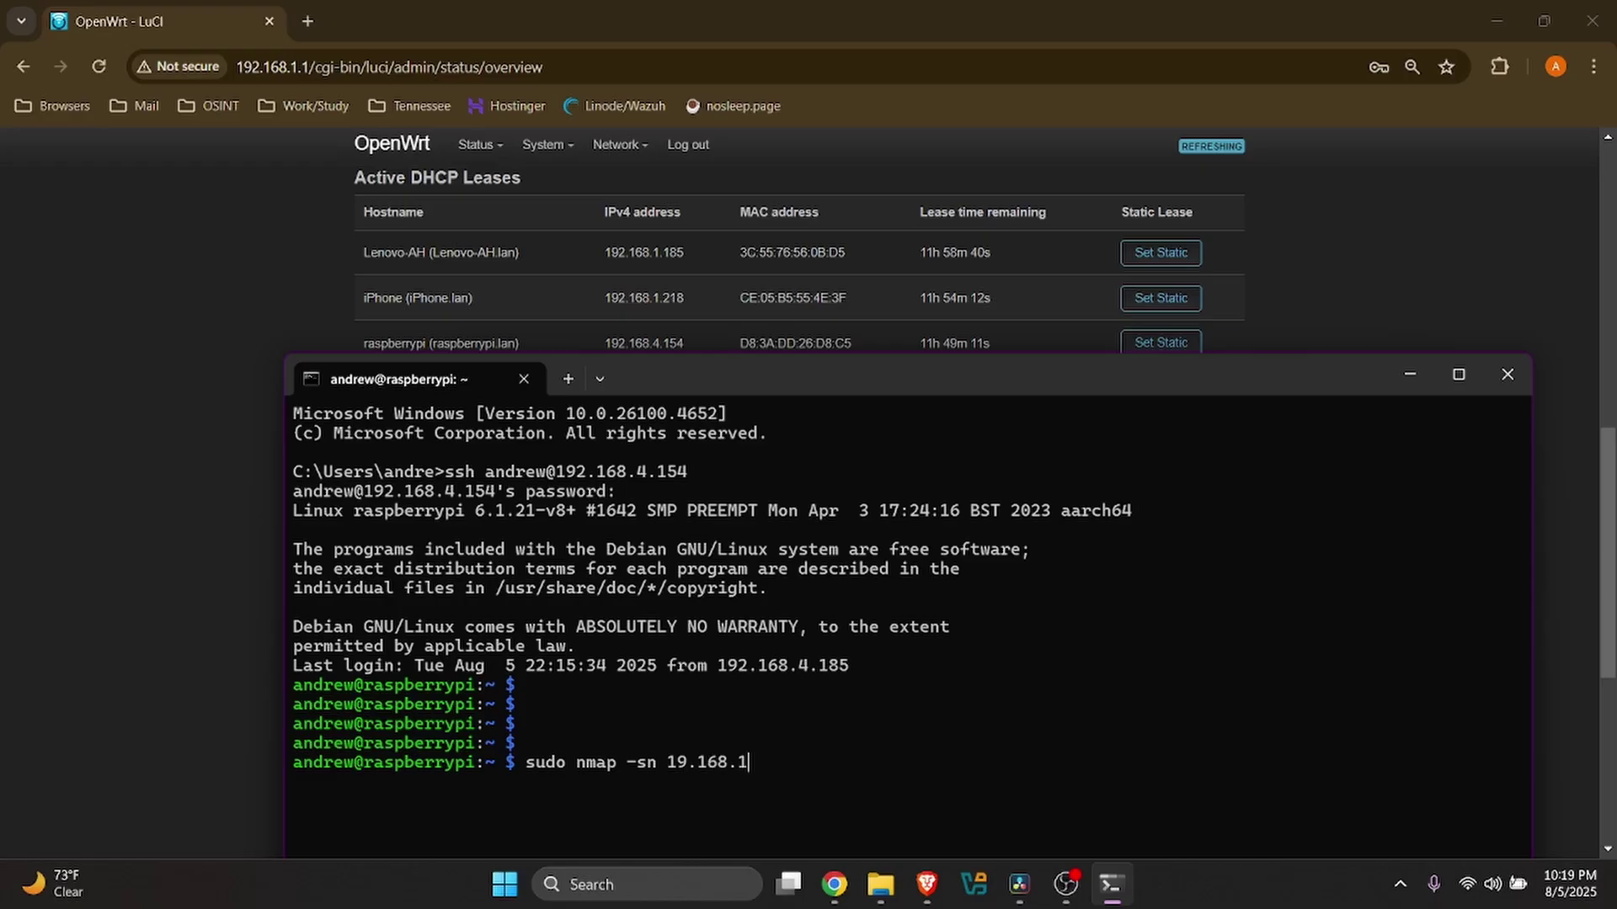
type(".")
key("BackSpace")
key("BackSpace")
key("BackSpace")
key("BackSpace")
key("BackSpace")
key("BackSpace")
key("BackSpace")
type("2.168.1.1/24")
key("Return")
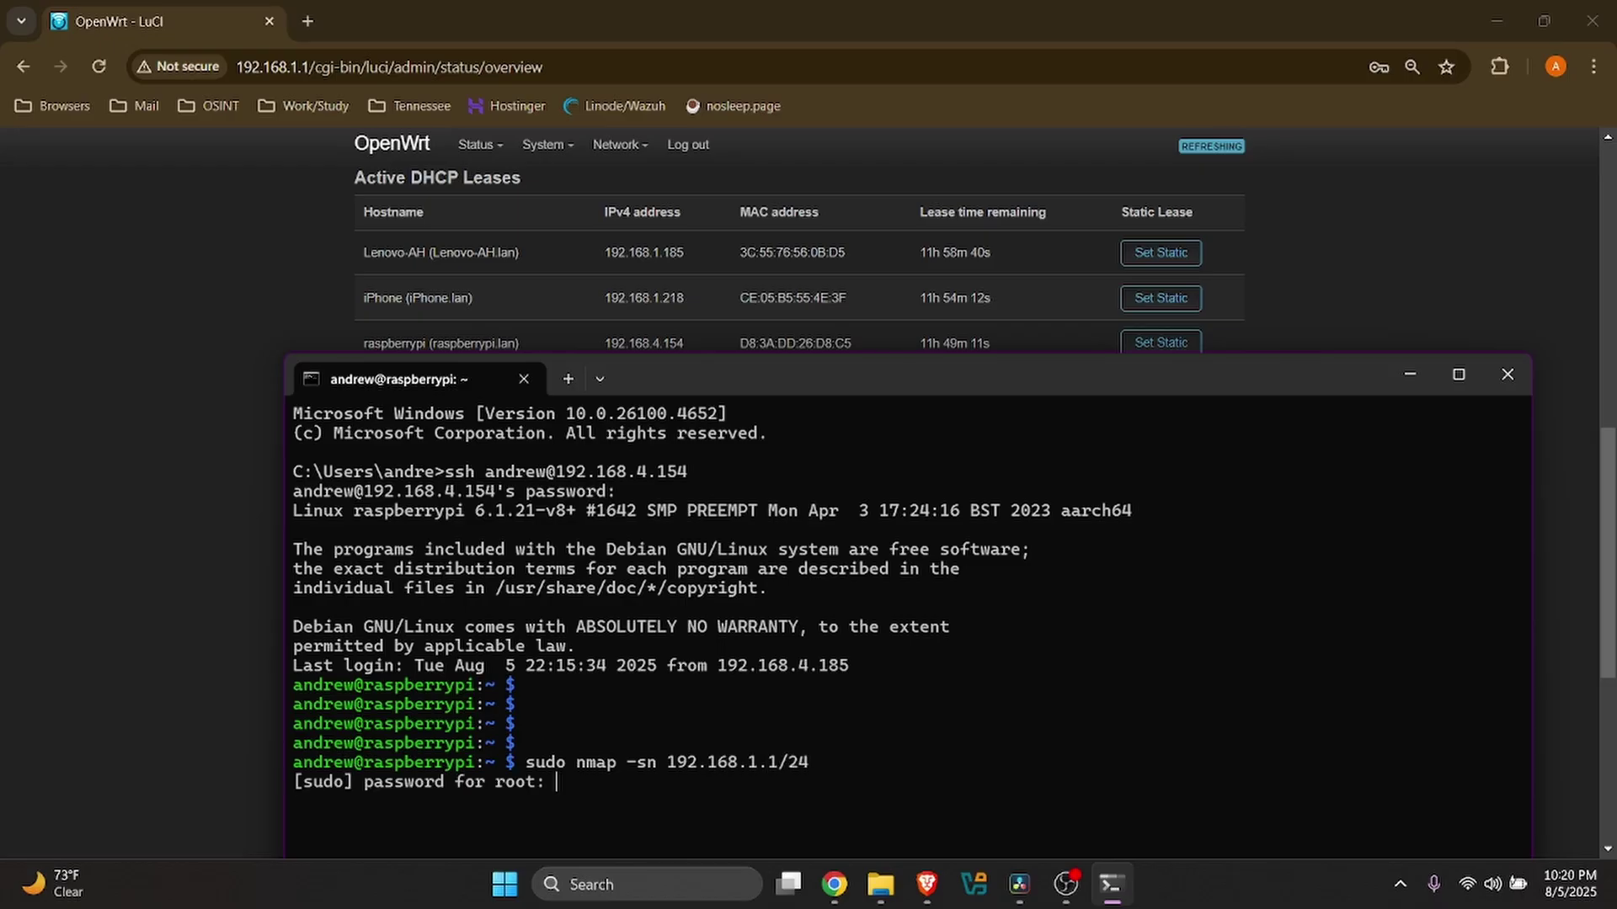
key("Return")
double_click(1122, 375)
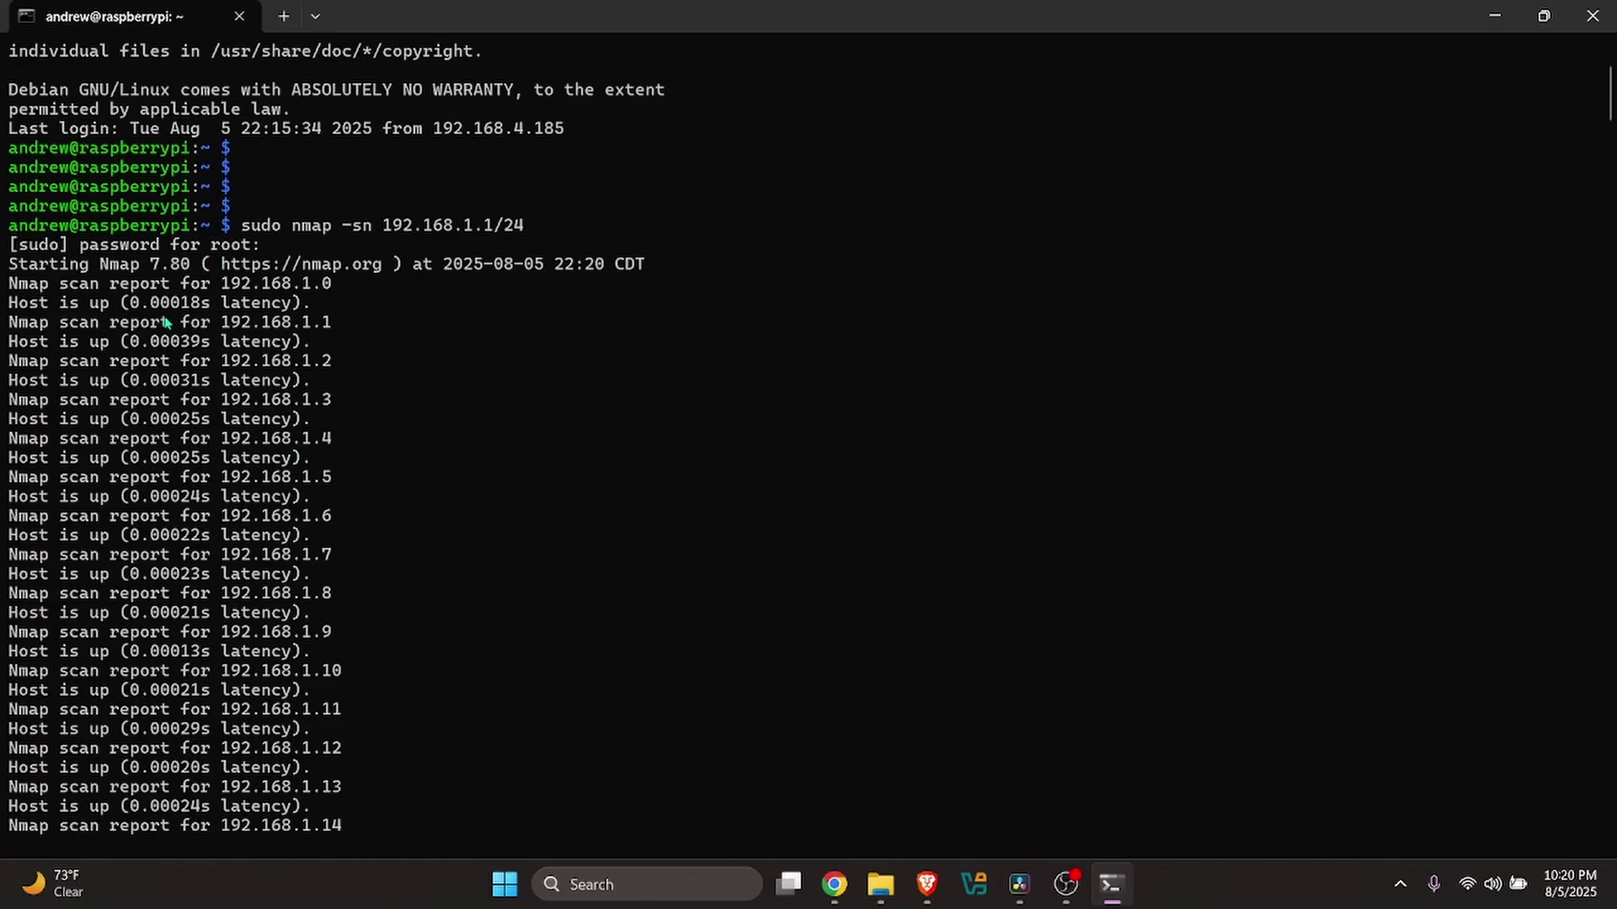
- Scroll through the ping sweep output, highlighting the 192.168.1.1 and 192.168.1.218 results
left_click_drag(110, 327, 362, 327)
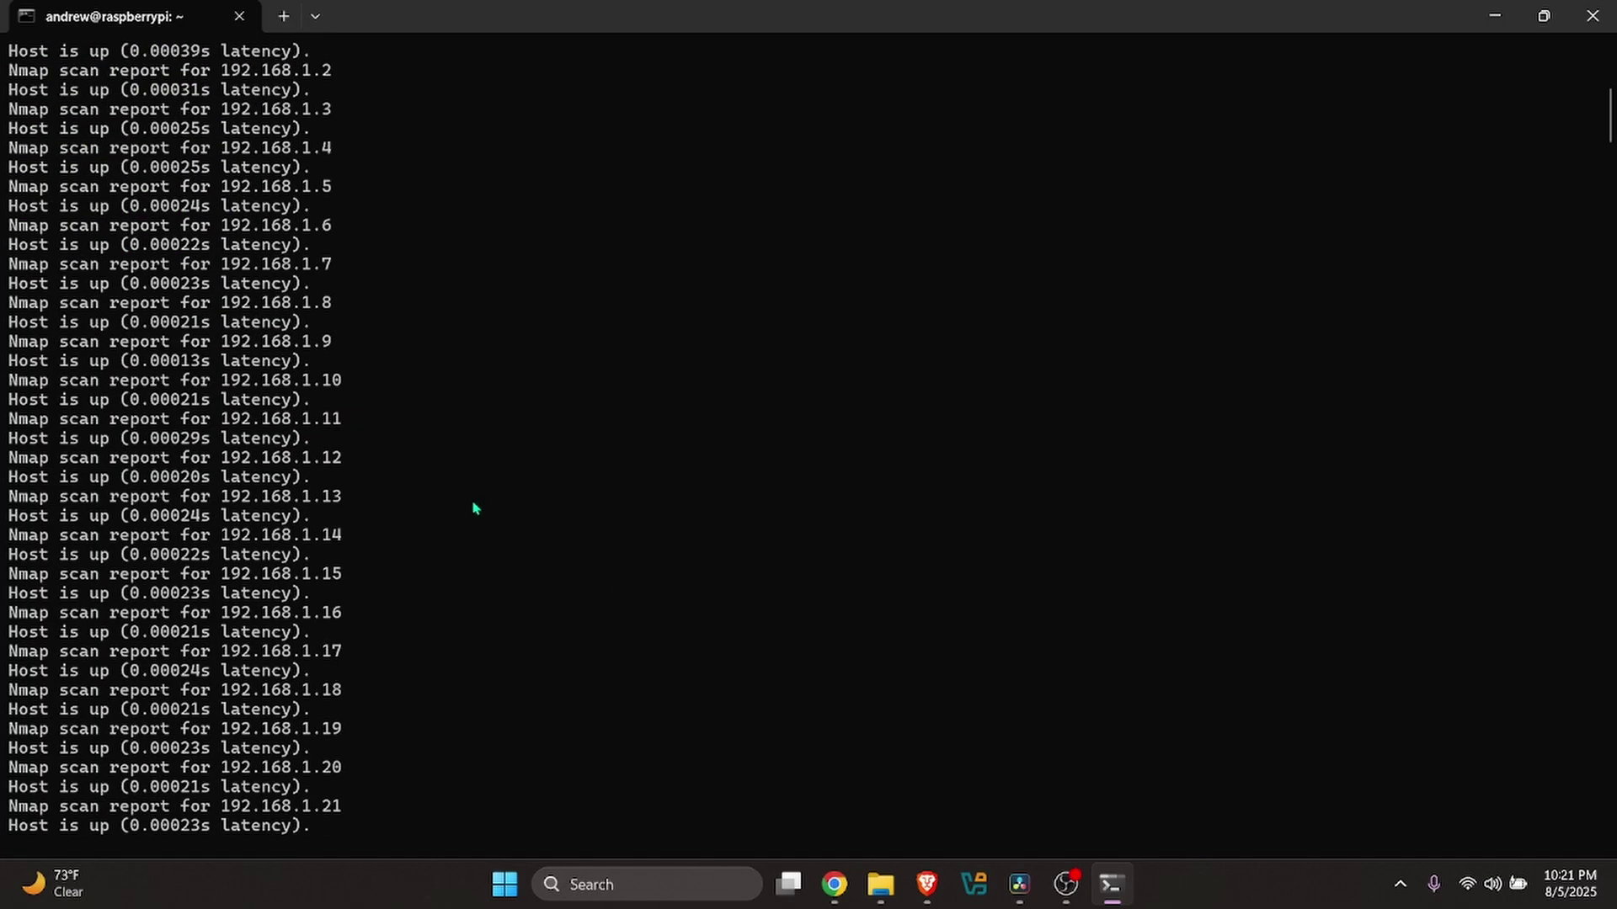
scroll(480, 488, "down", 20)
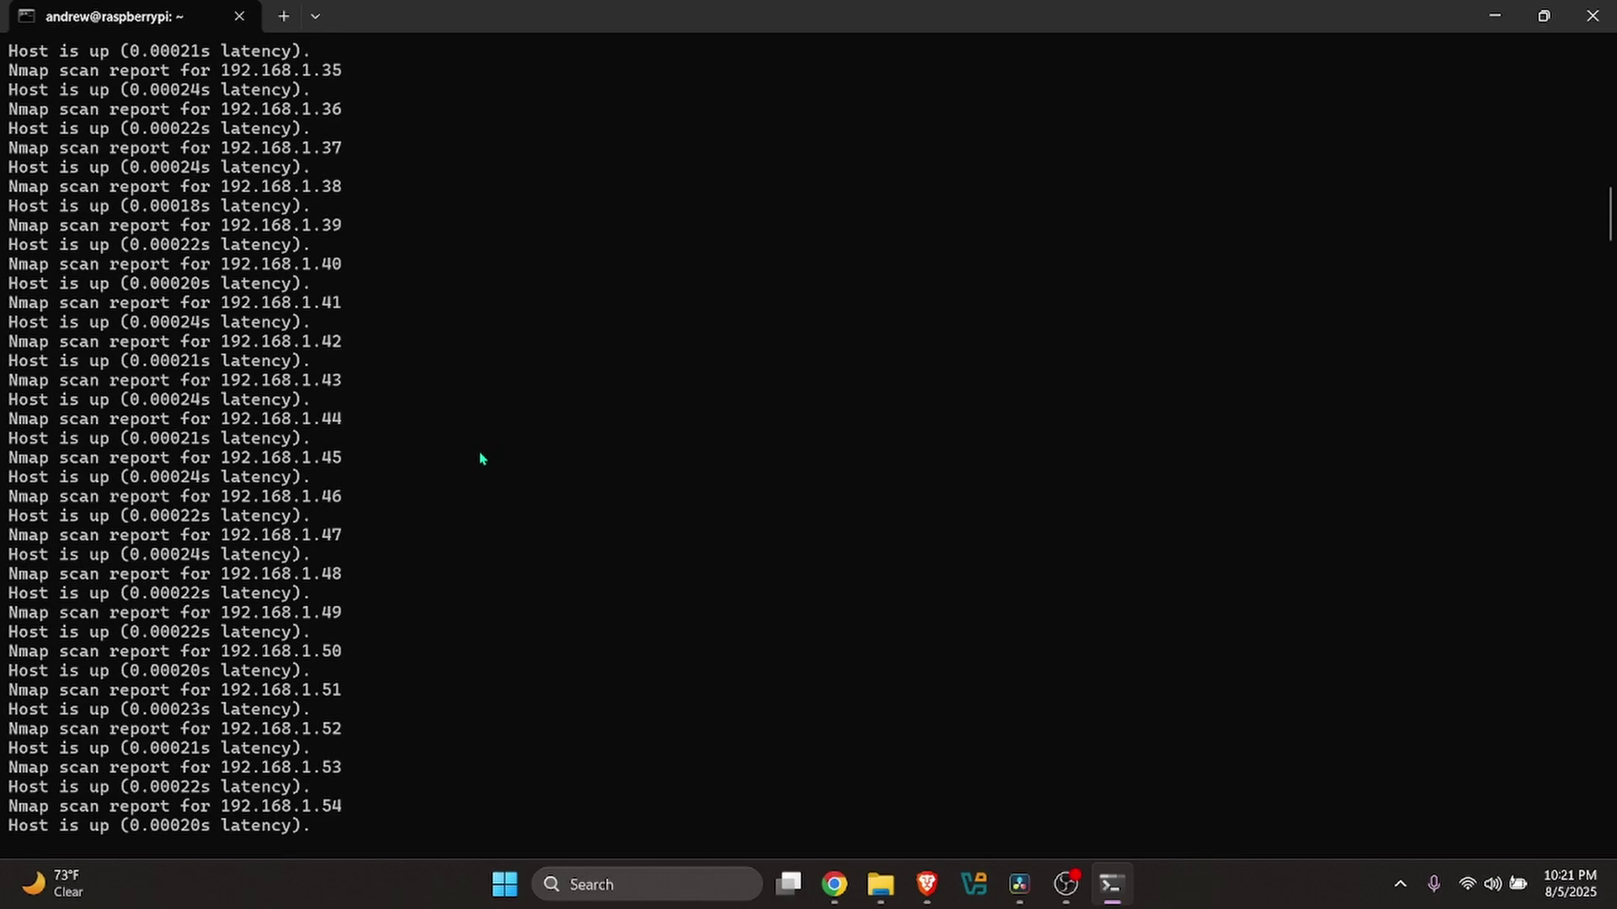
left_click_drag(1607, 234, 1604, 755)
scroll(518, 329, "up", 3)
left_click_drag(389, 283, 68, 285)
scroll(1094, 395, "up", 10)
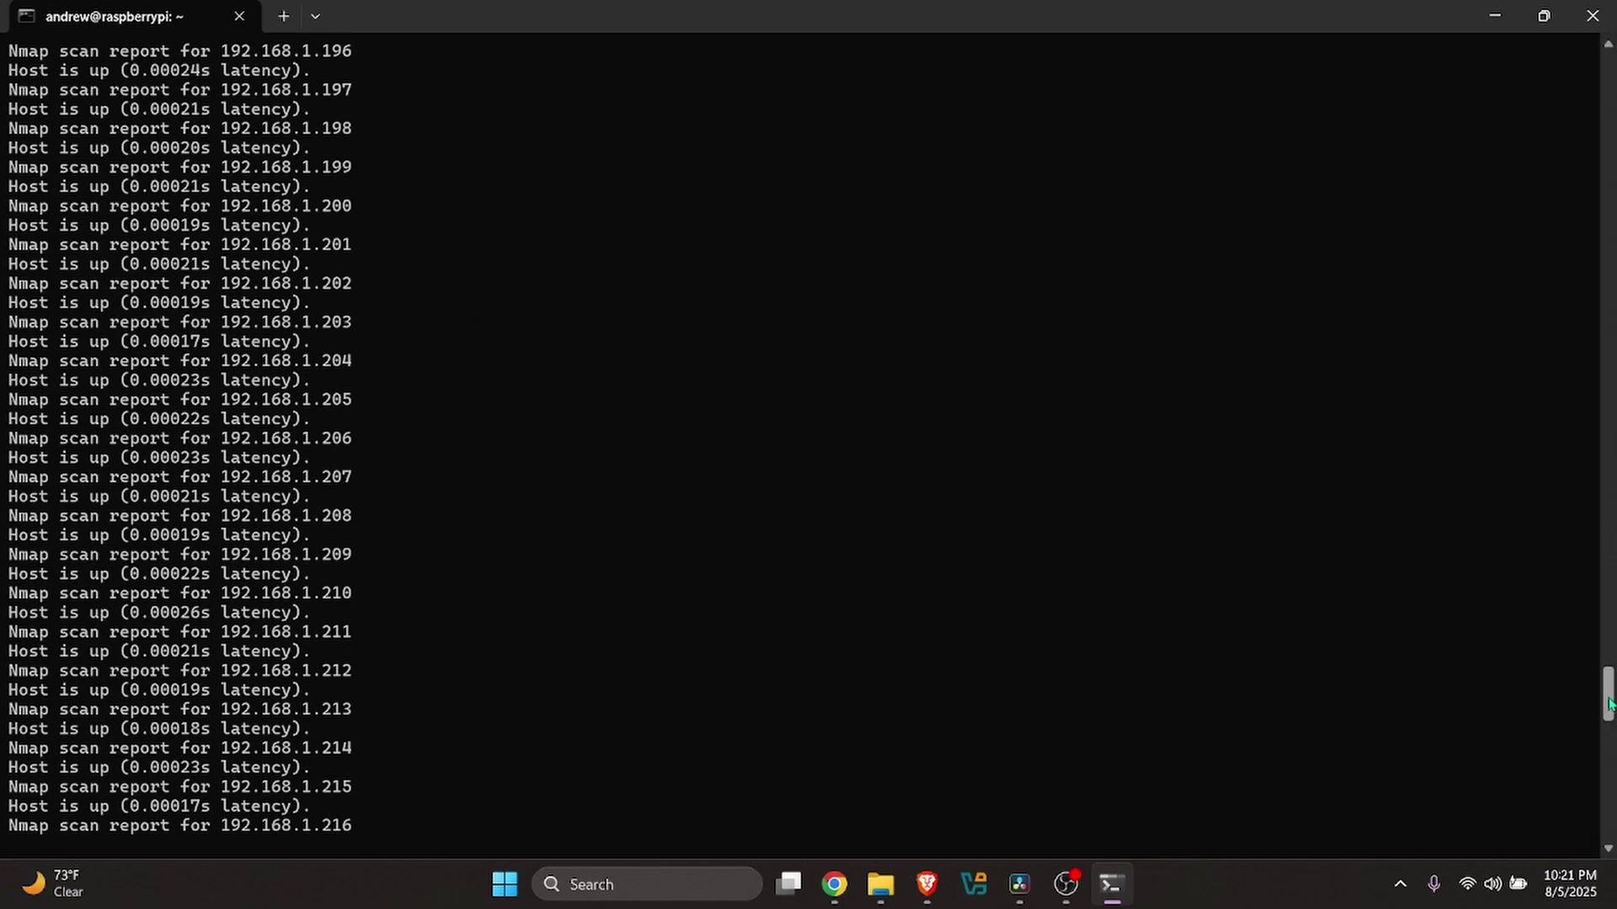
left_click_drag(1607, 694, 1399, 882)
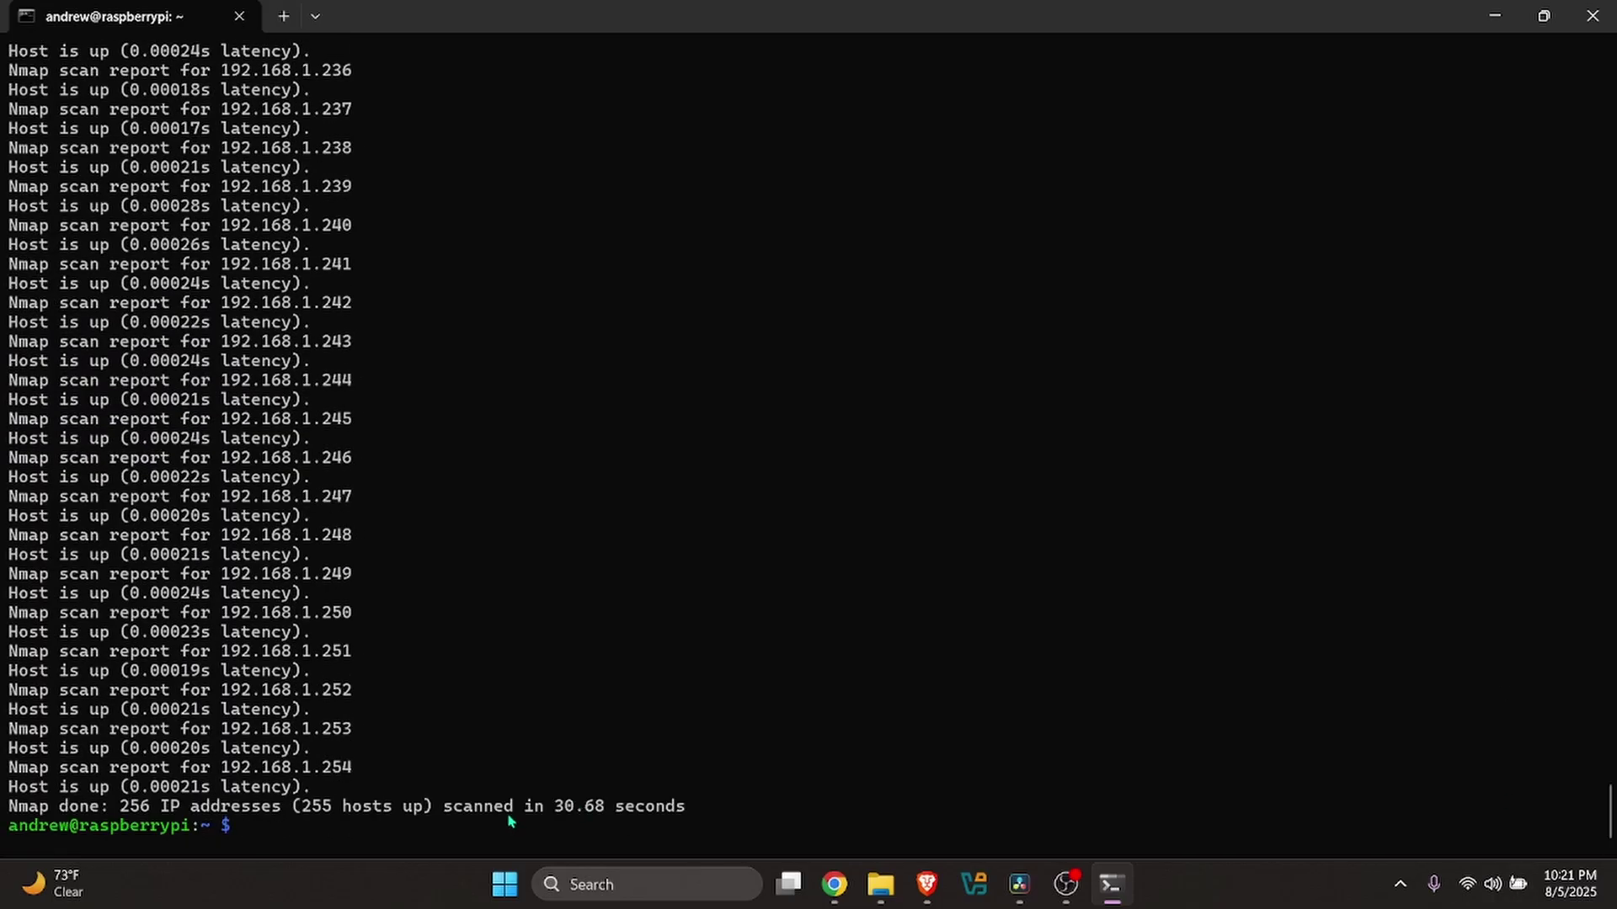
- Run sudo nmap -sV -sC 192.168.1.218 on the Pi
type("sudo nmap -sV -")
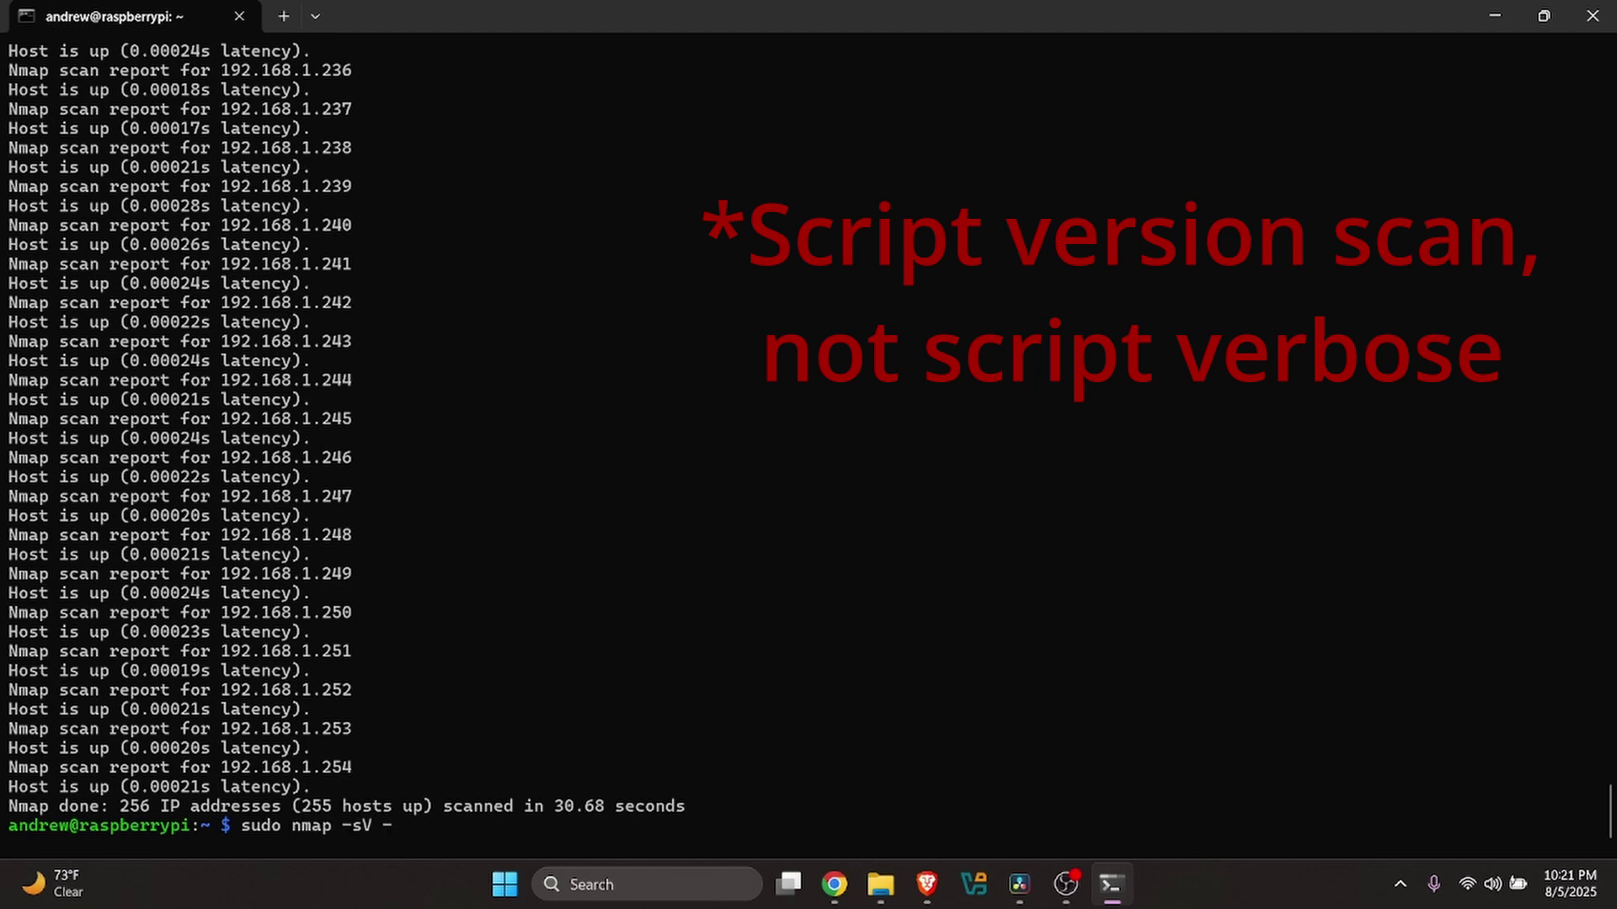
type("sC")
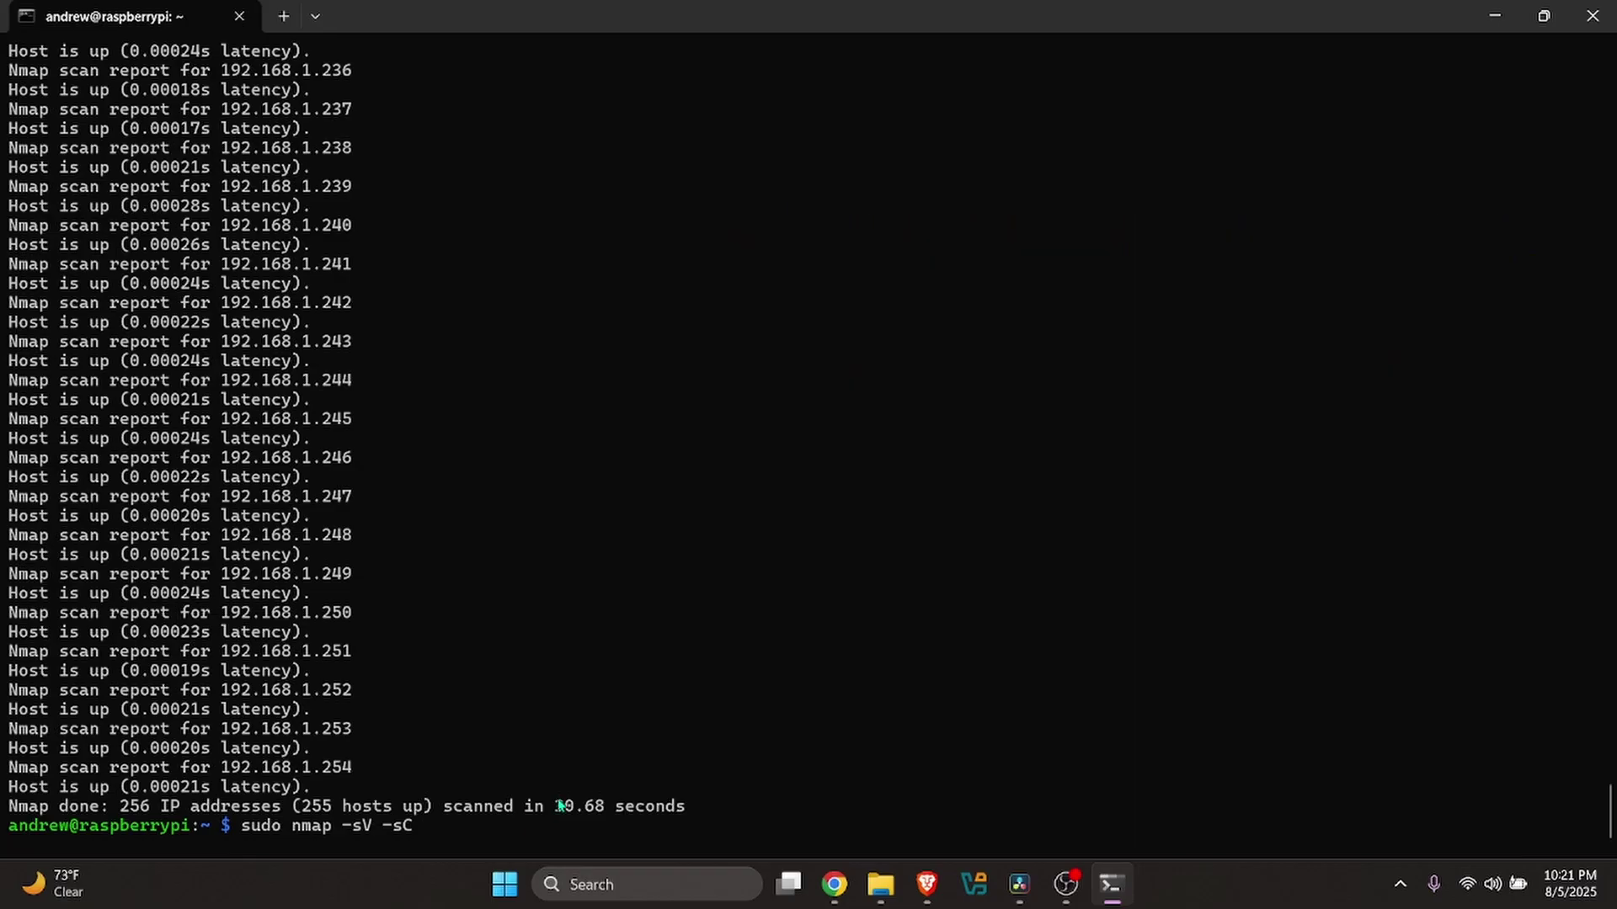
type(" 192.168.4")
key("BackSpace")
type("1.218")
key("Return")
key("Return")
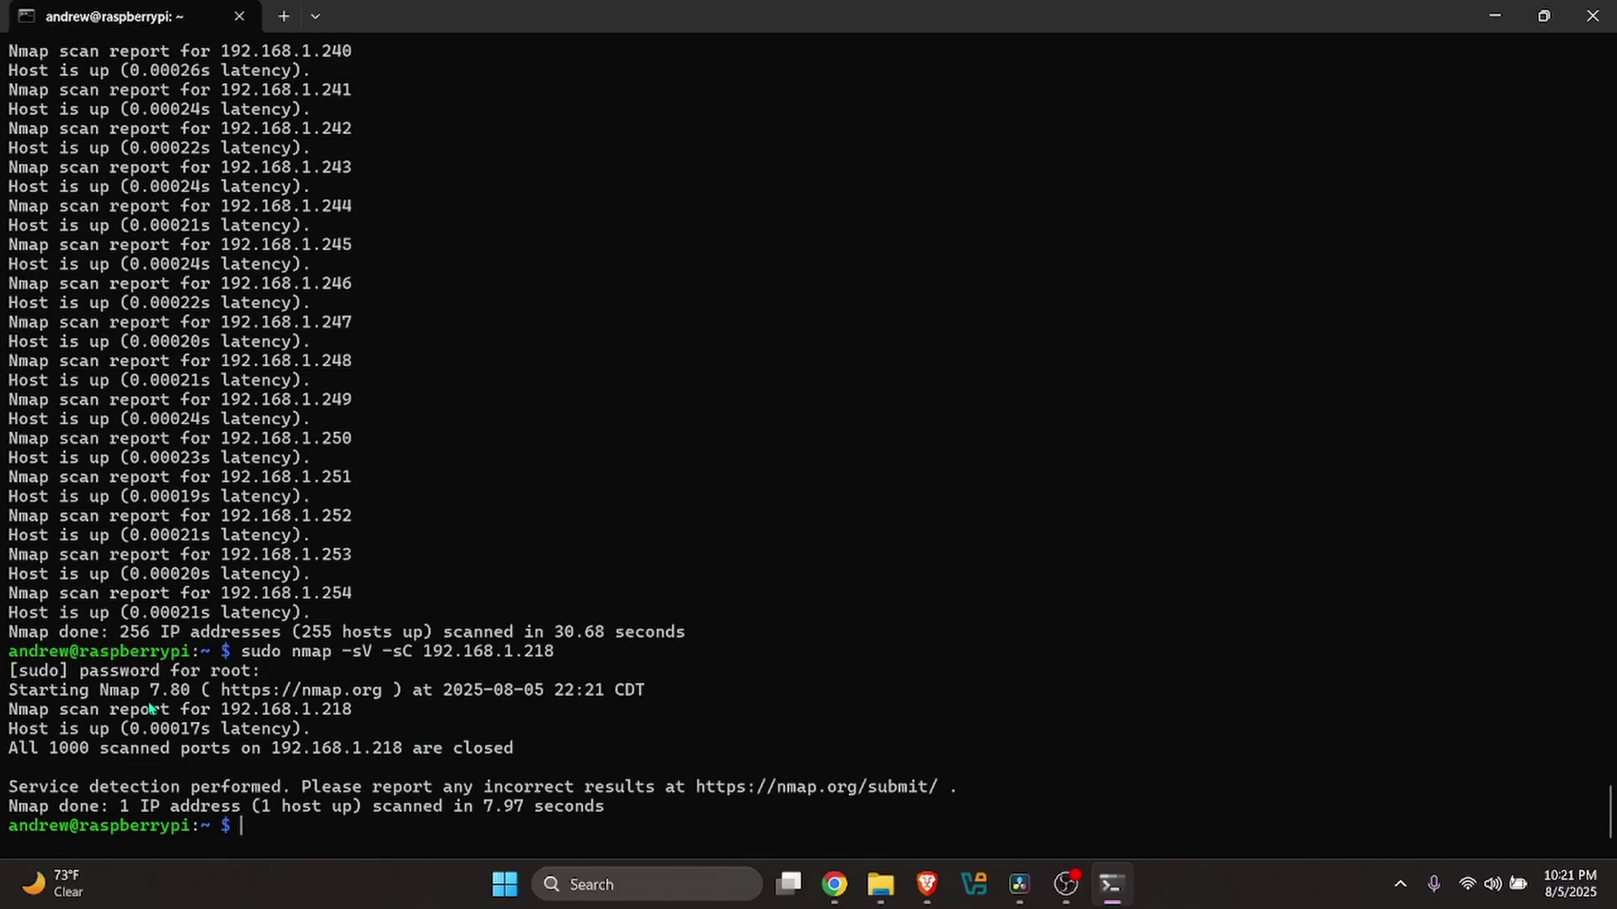
- Highlight the scan report for 192.168.1.218 and its all-1000-ports-closed result
left_click_drag(149, 709, 356, 719)
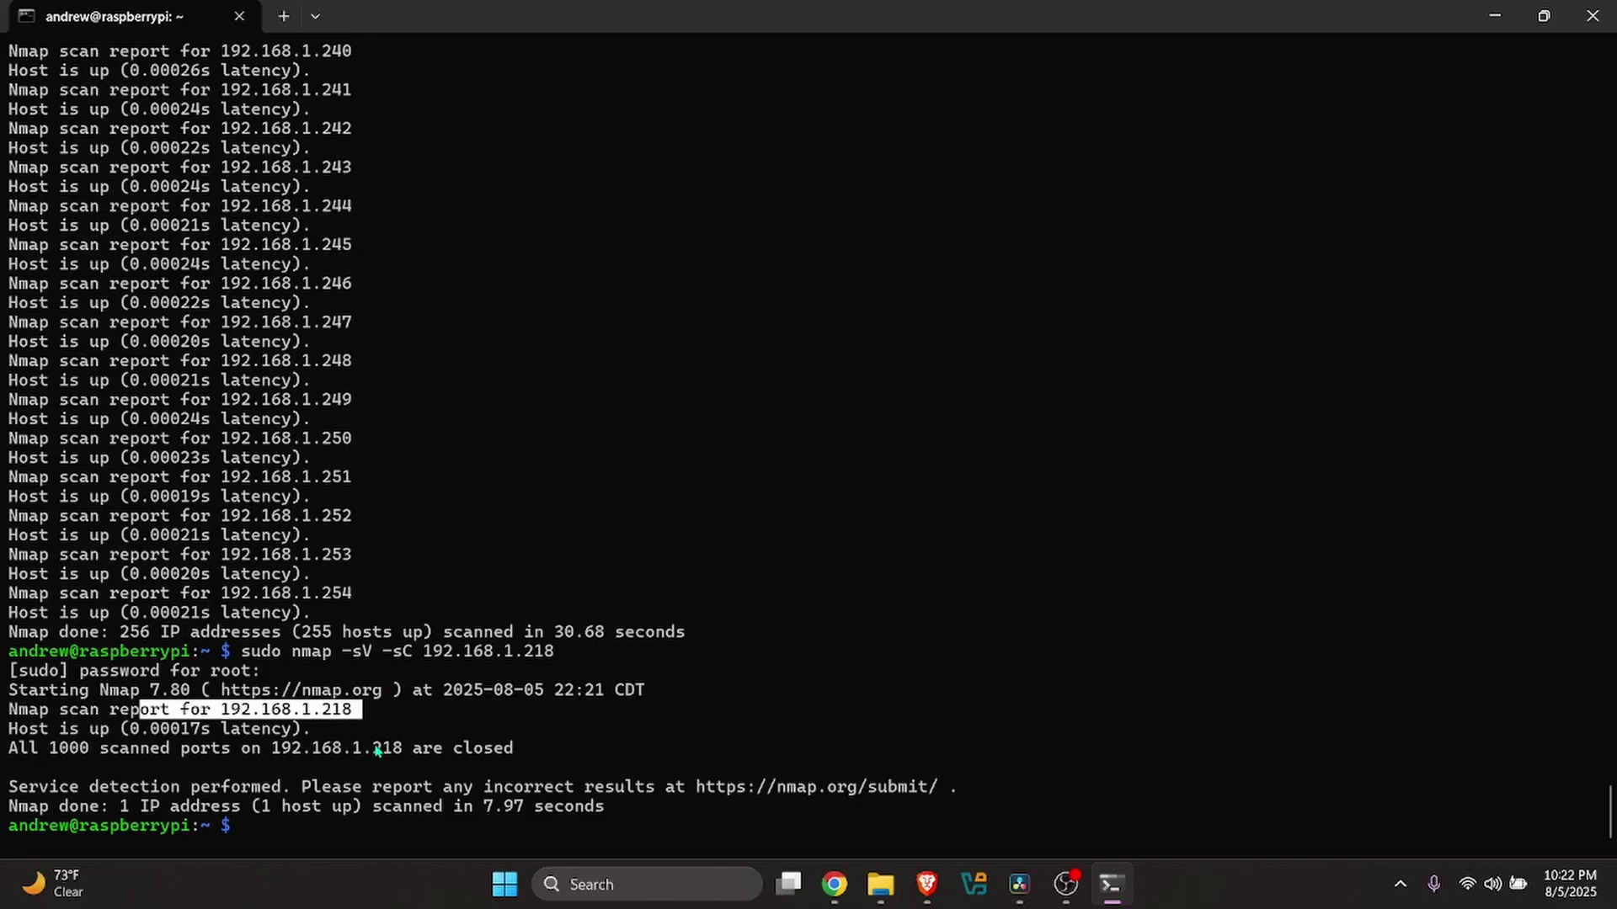
left_click(83, 746)
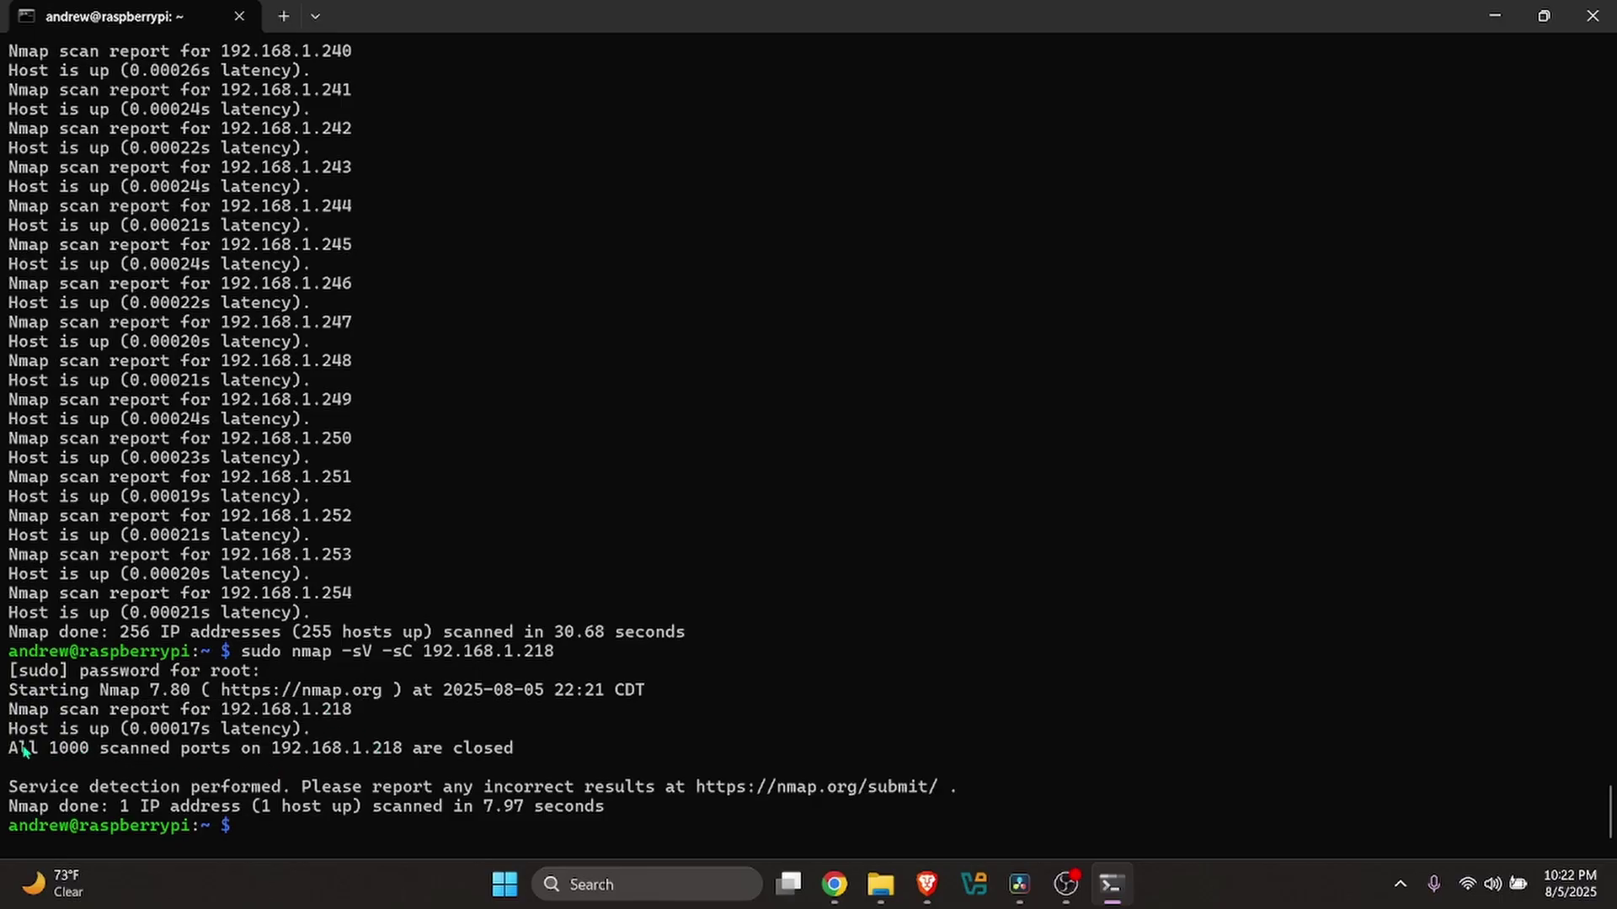
left_click_drag(21, 746, 204, 781)
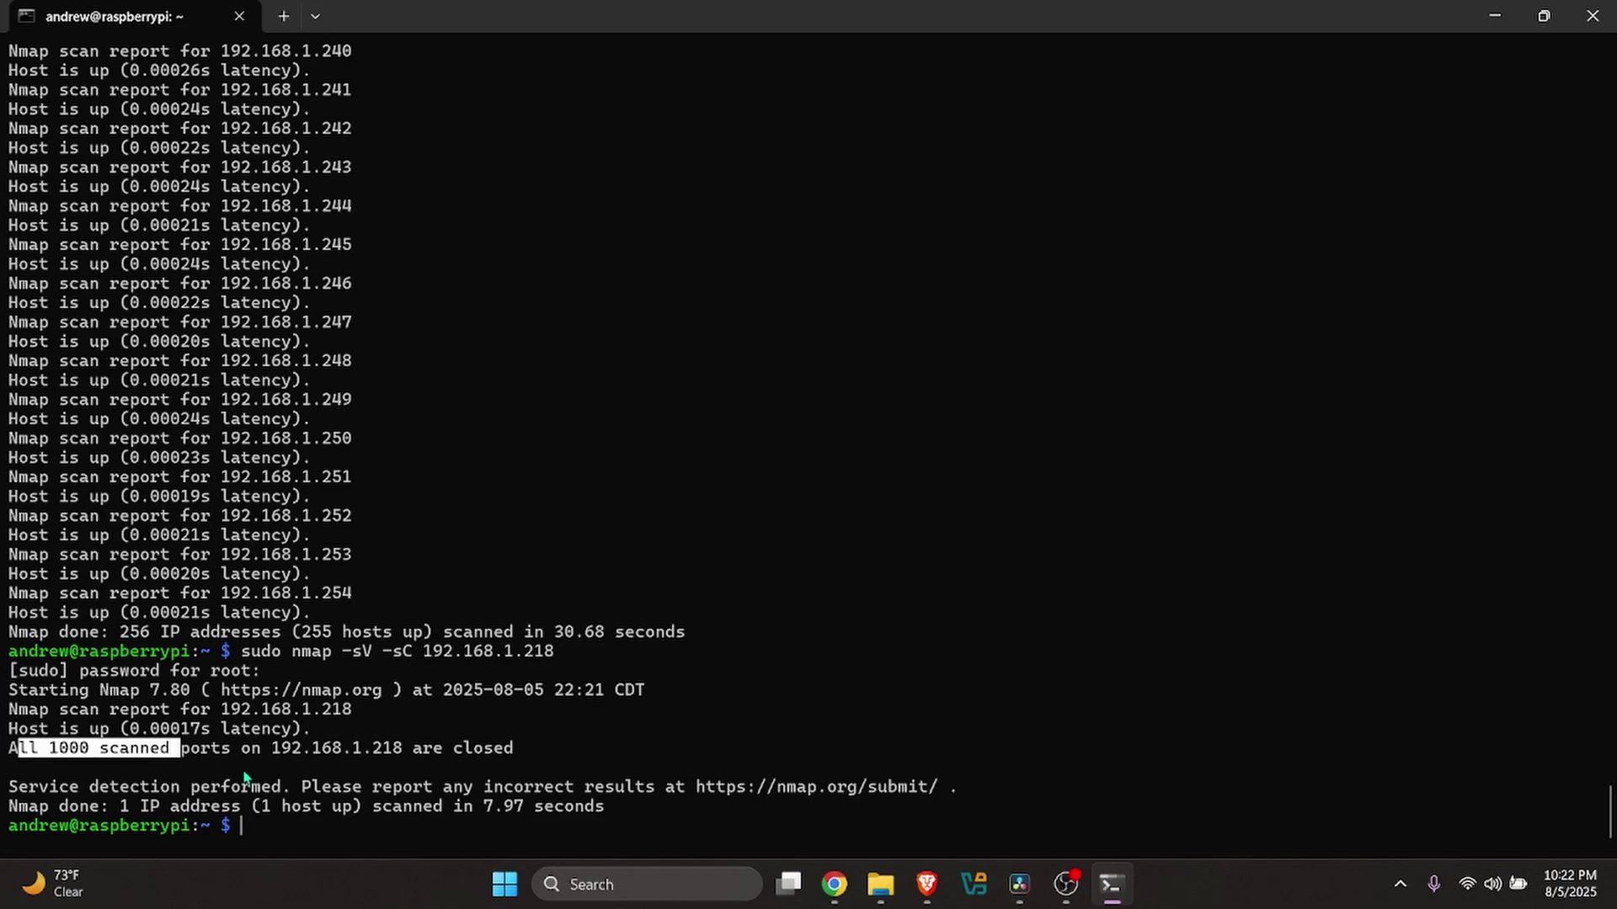
left_click(244, 772)
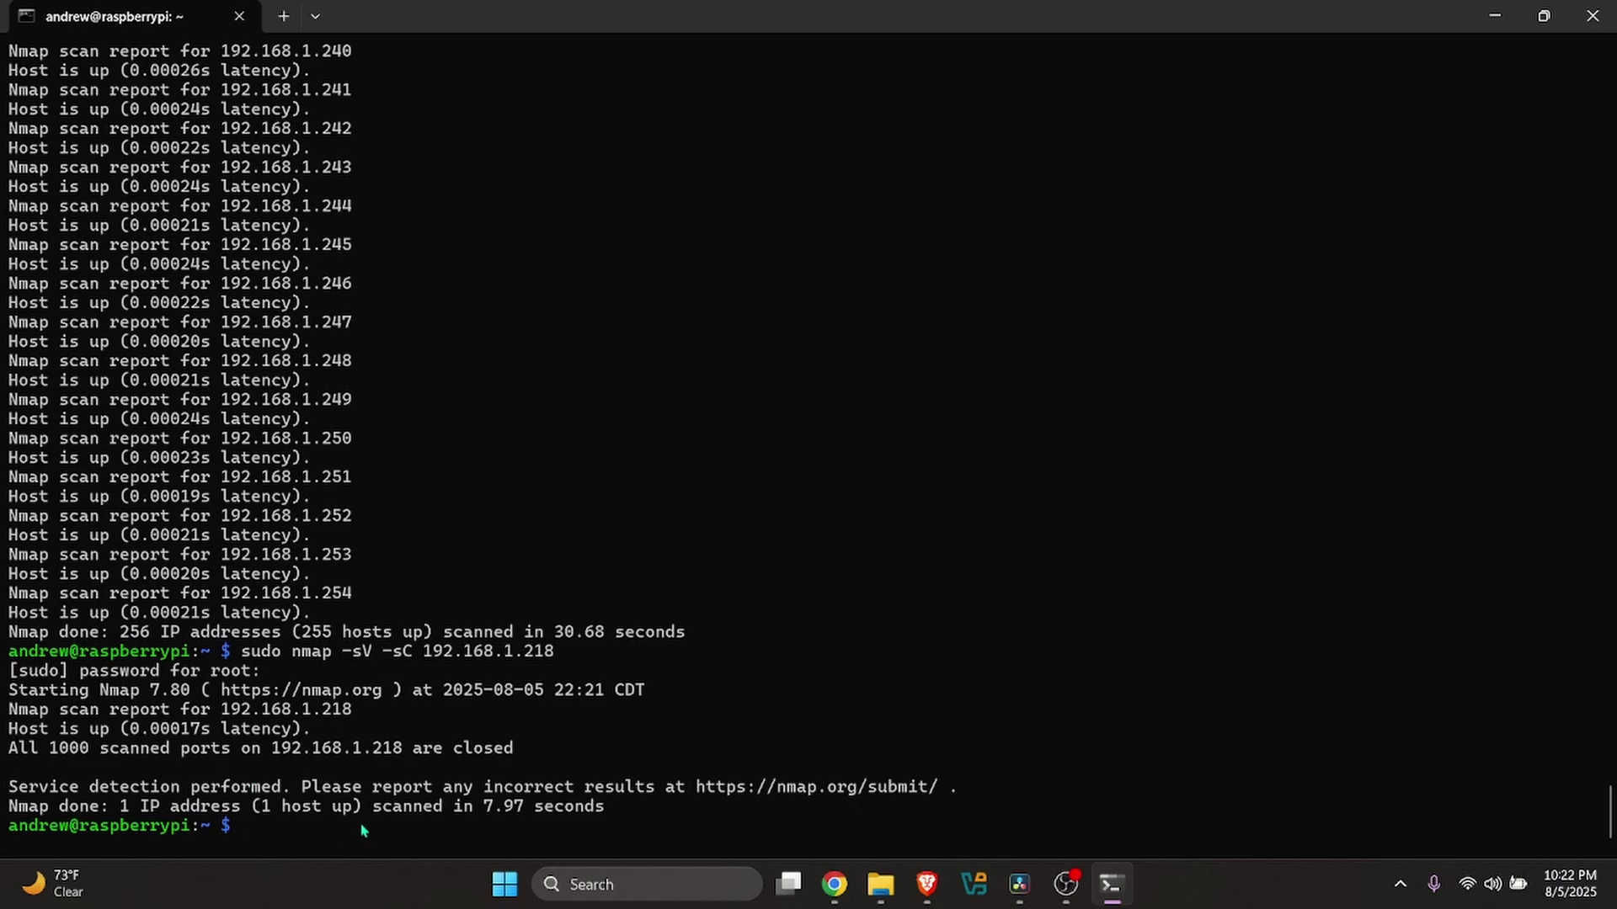